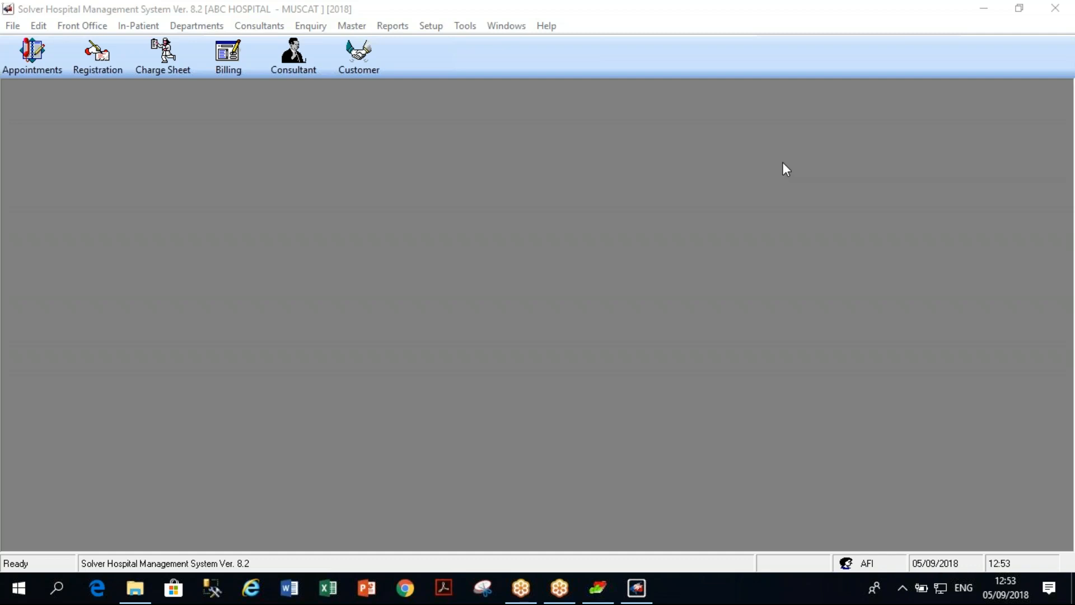
Bring the Solver Hospital Management System window into focus.
left_click(413, 216)
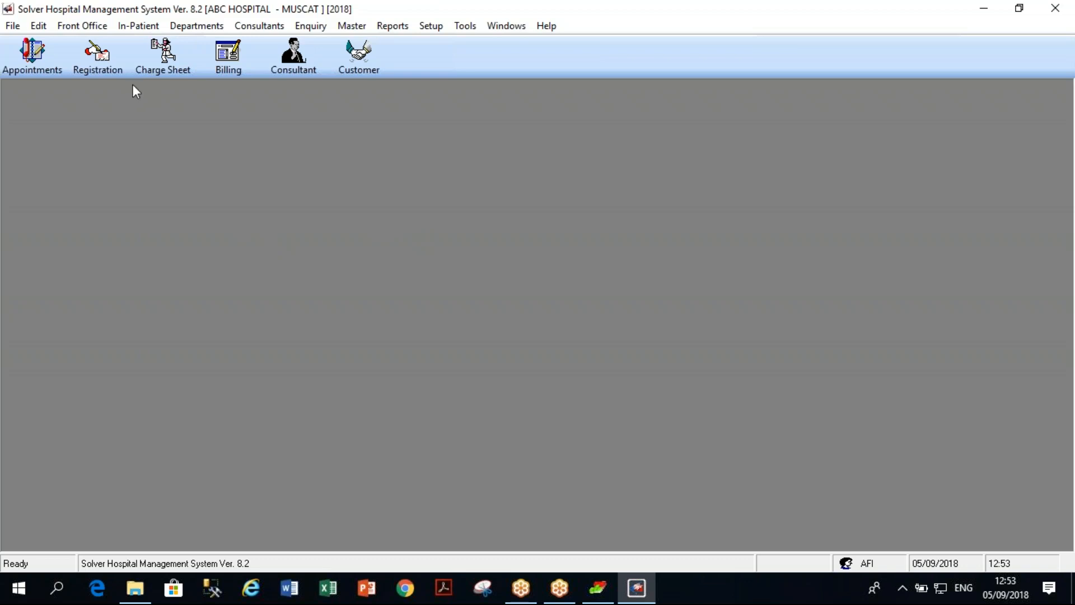
Open Clinic Account Posting via Setup > Data Management > Accounts Posting, then its A/c Mapping window.
left_click(432, 28)
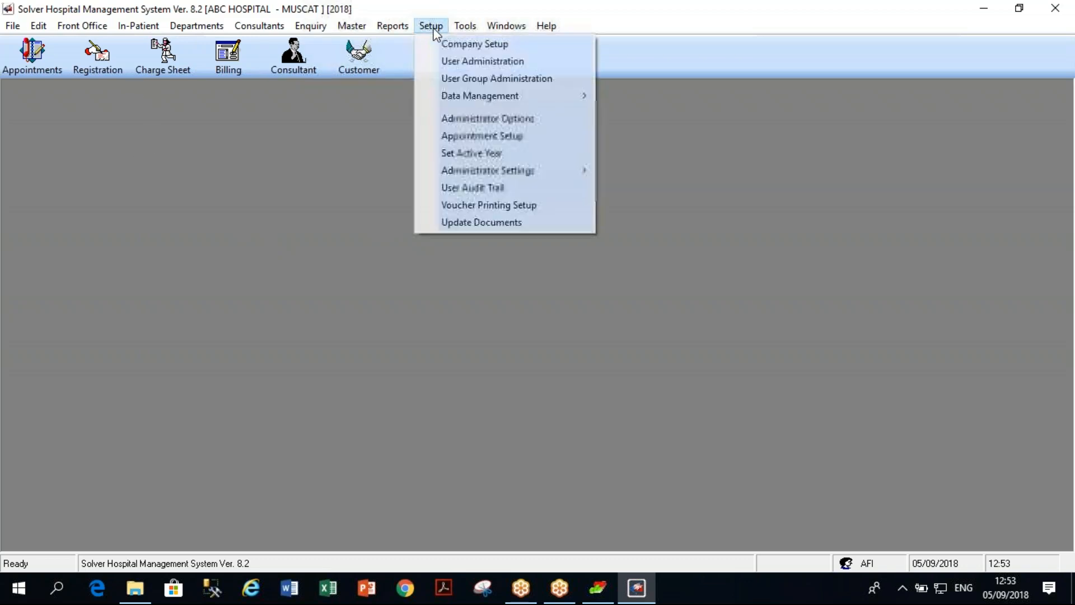
mouse_move(463, 99)
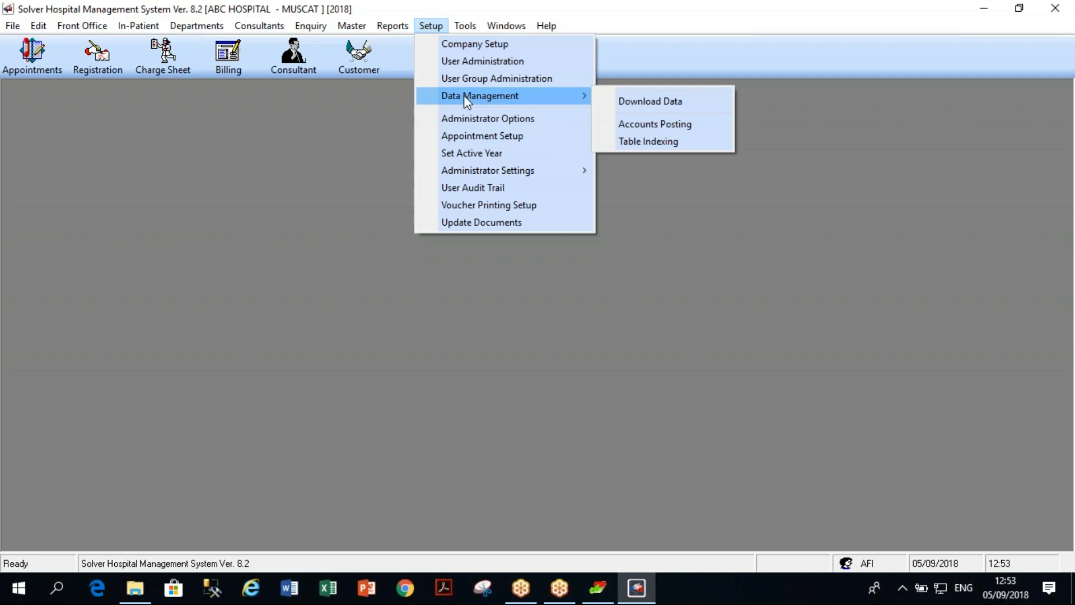
left_click(643, 128)
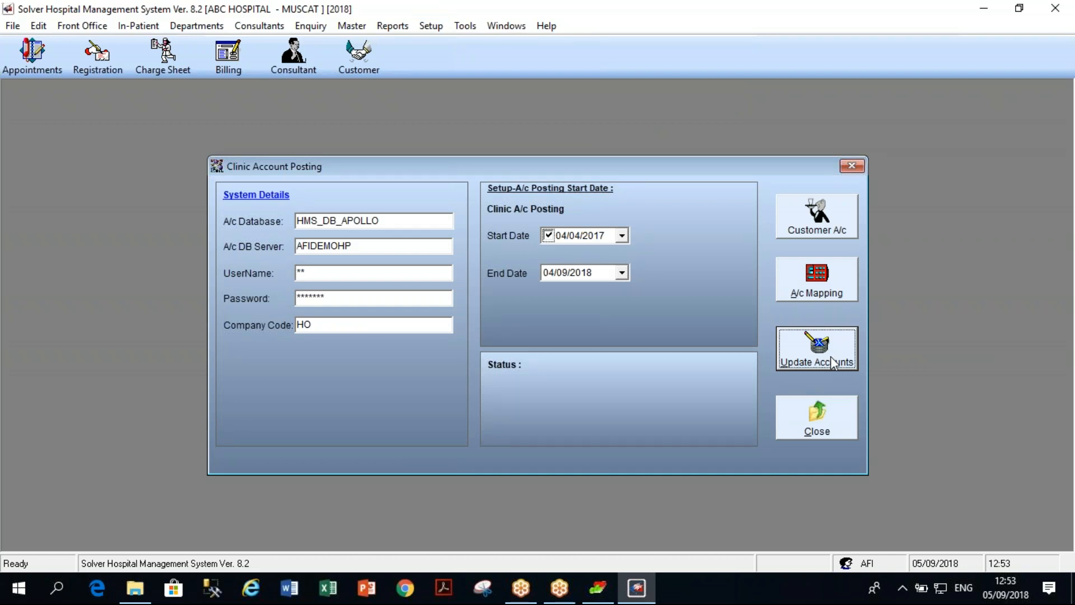
left_click(826, 294)
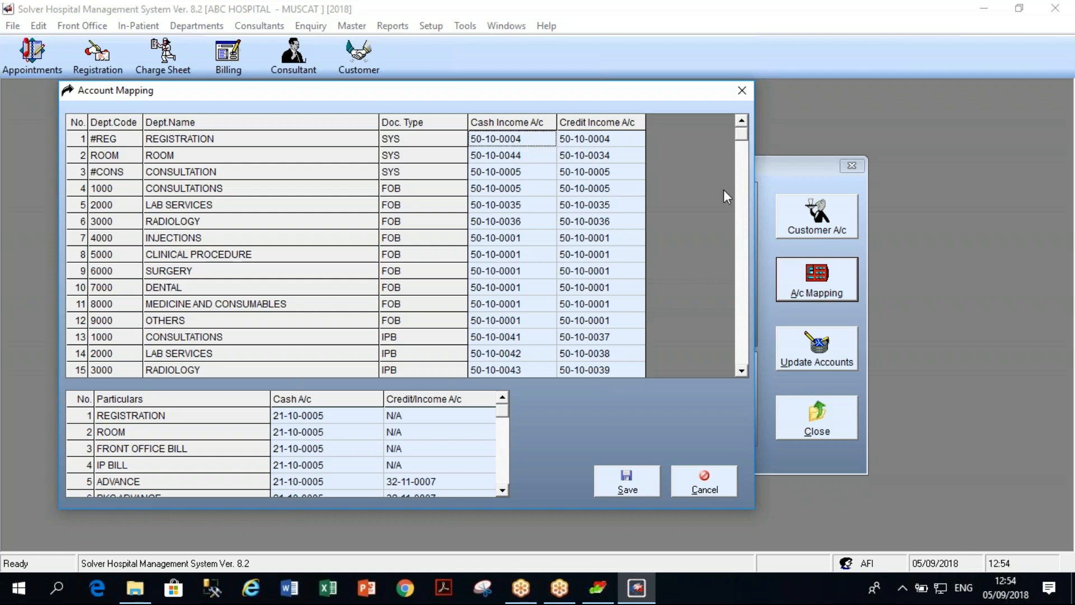
Scroll through the department and posting-particulars mapping grids, then cancel Account Mapping without saving.
left_click(742, 370)
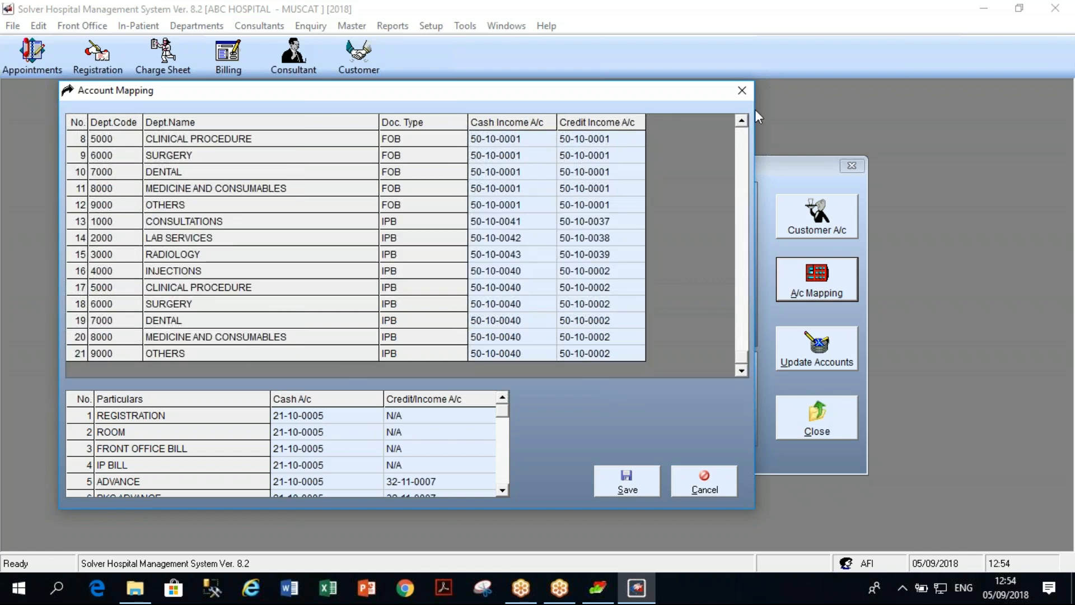
left_click(742, 120)
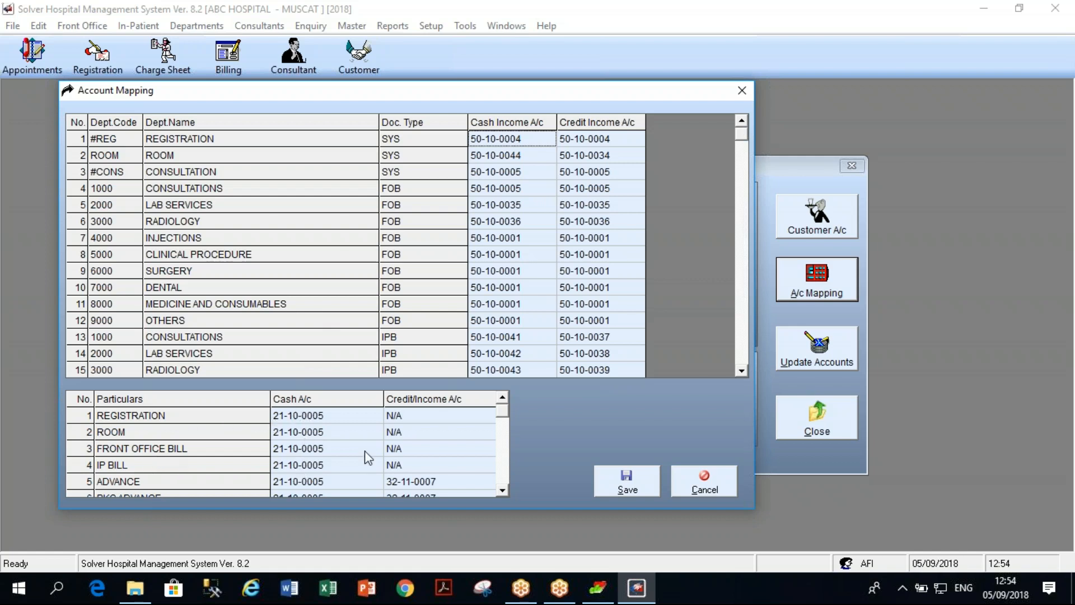
left_click(502, 490)
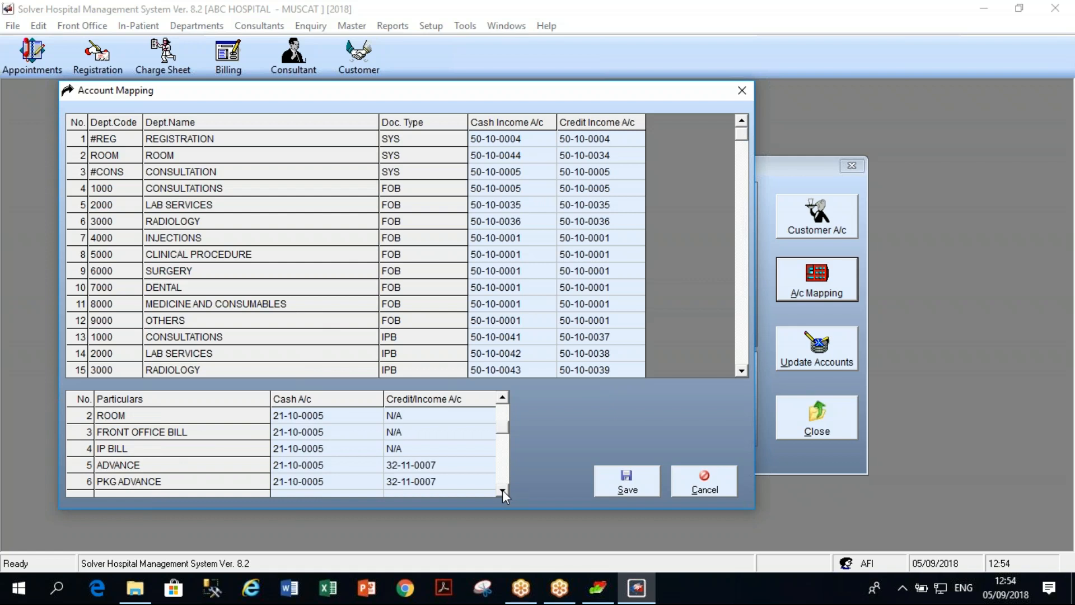
left_click(503, 398)
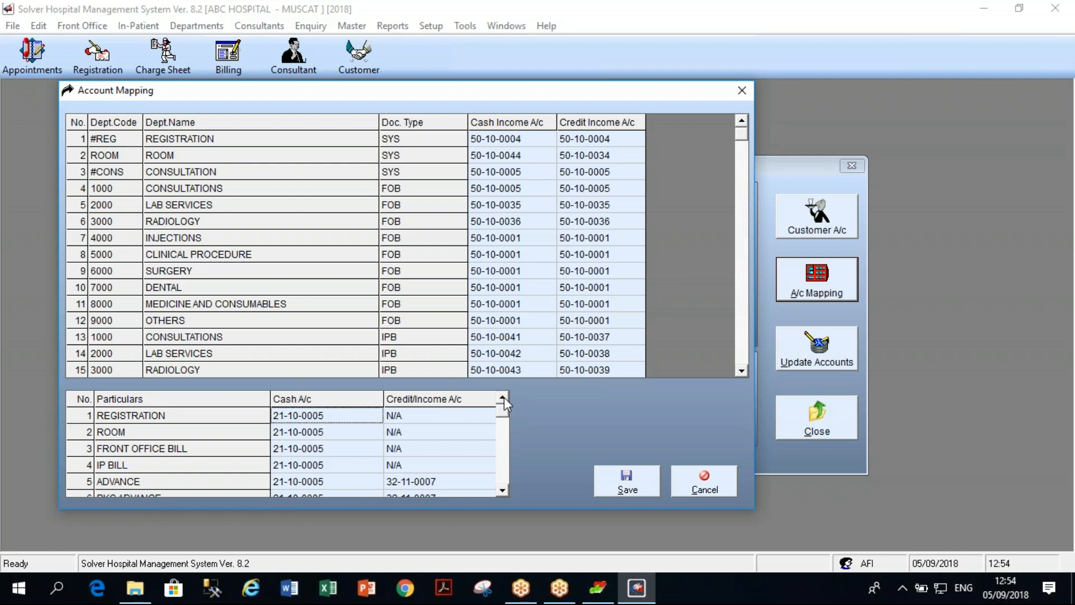
left_click(717, 481)
Close the Clinic Account Posting dialog.
left_click(807, 437)
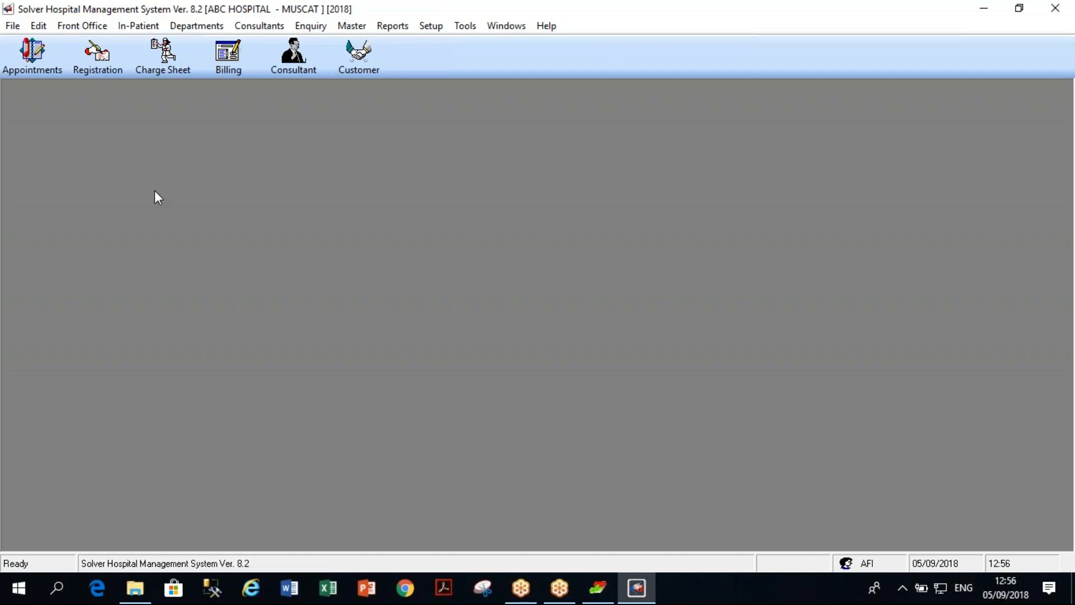
Start a new patient registration with the patient's name, mobile number, age 35 and ID card number.
left_click(101, 71)
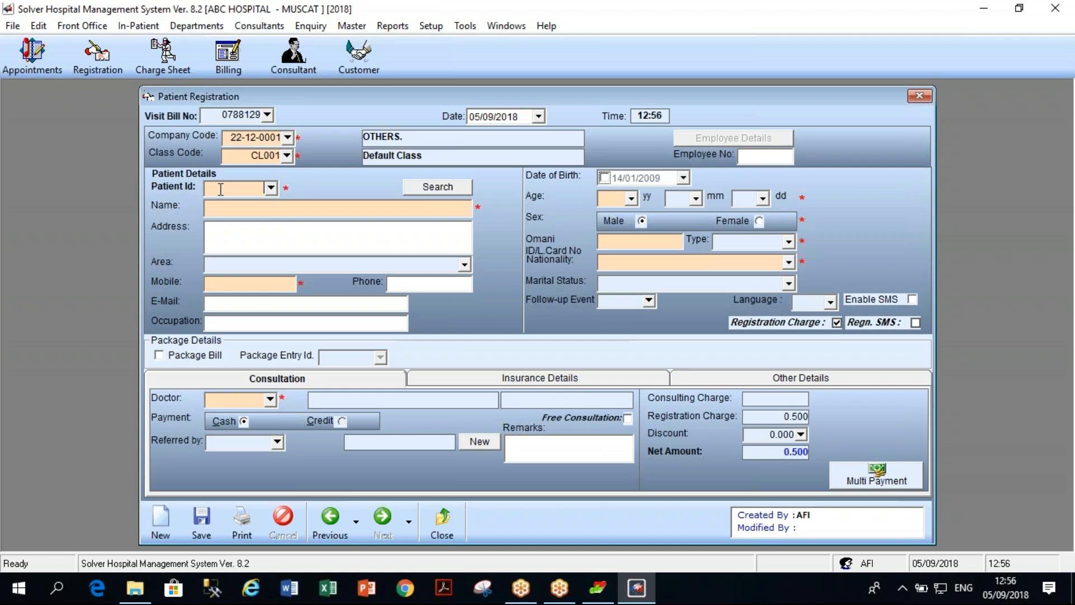
left_click(221, 190)
key("Return")
left_click(229, 285)
type("96325487")
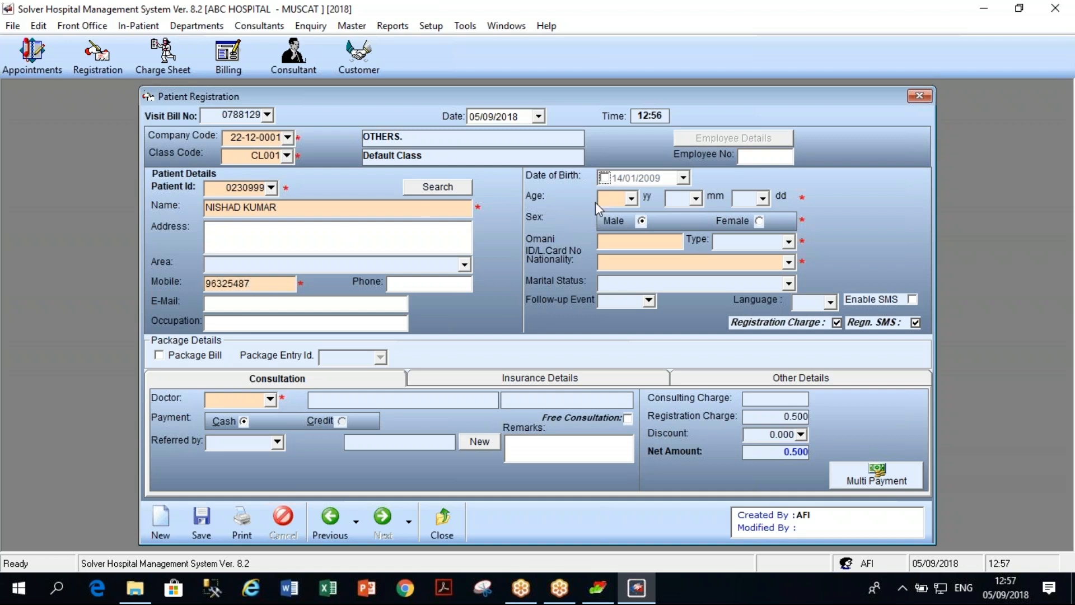
left_click(612, 195)
type("35")
left_click(627, 235)
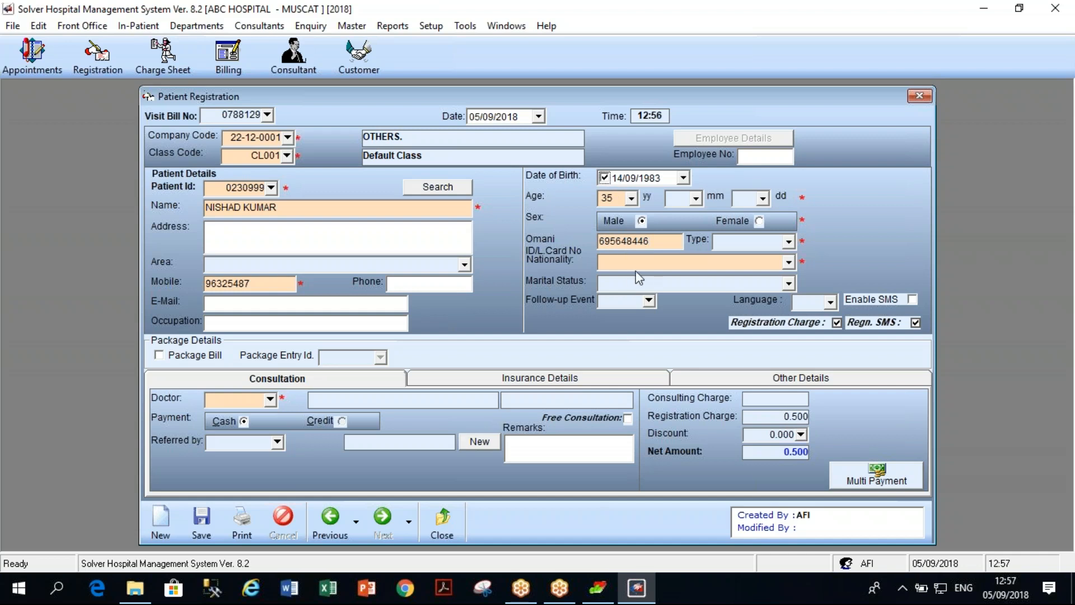
Set the patient's nationality to INDIAN and assign doctor D014.
left_click(660, 264)
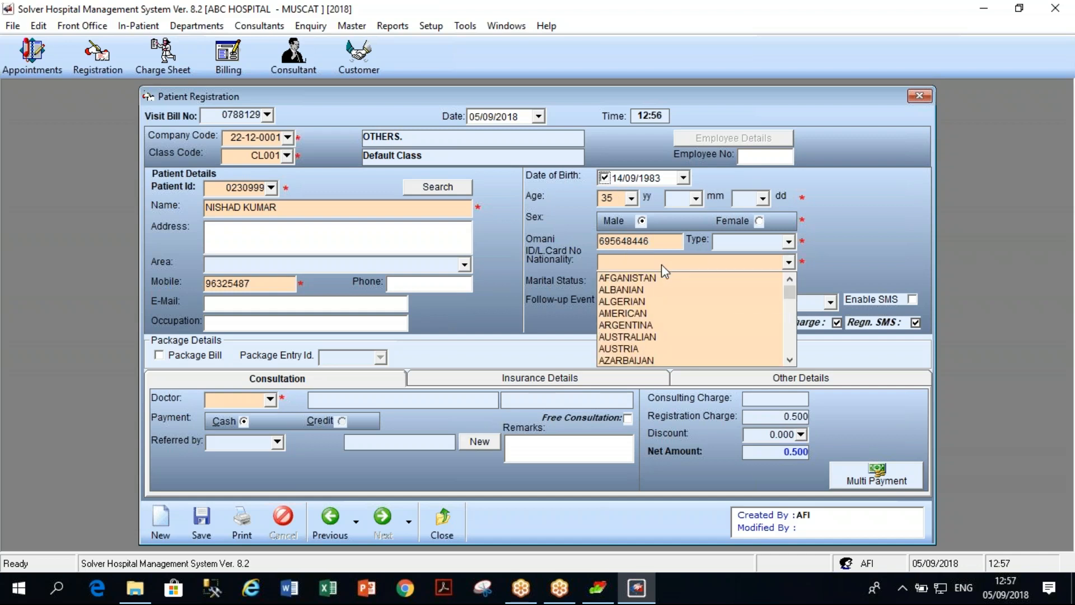
key("i")
key("Return")
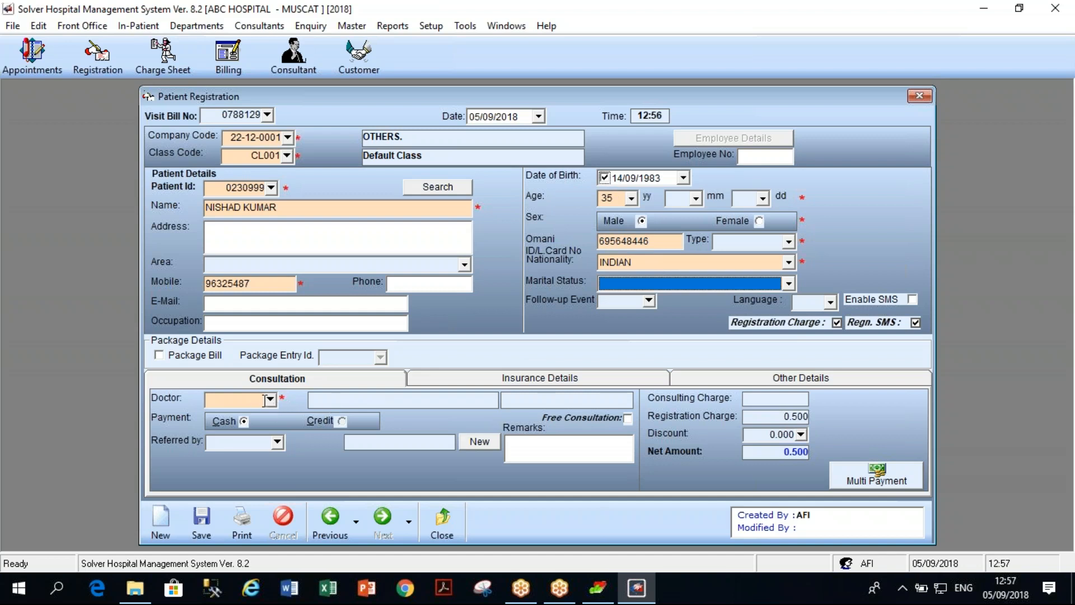
left_click(269, 399)
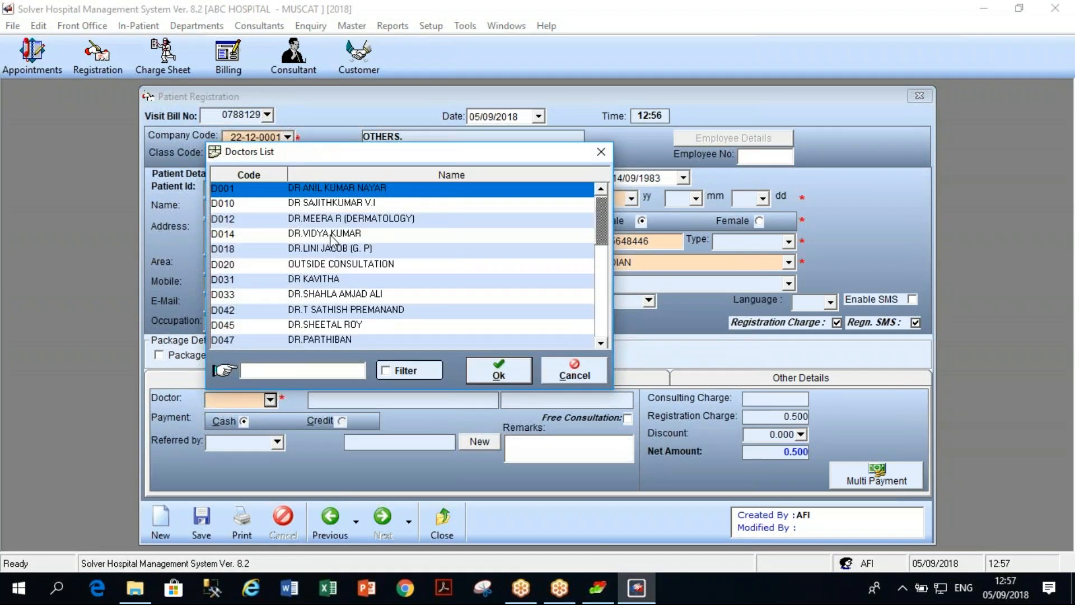
left_click(331, 235)
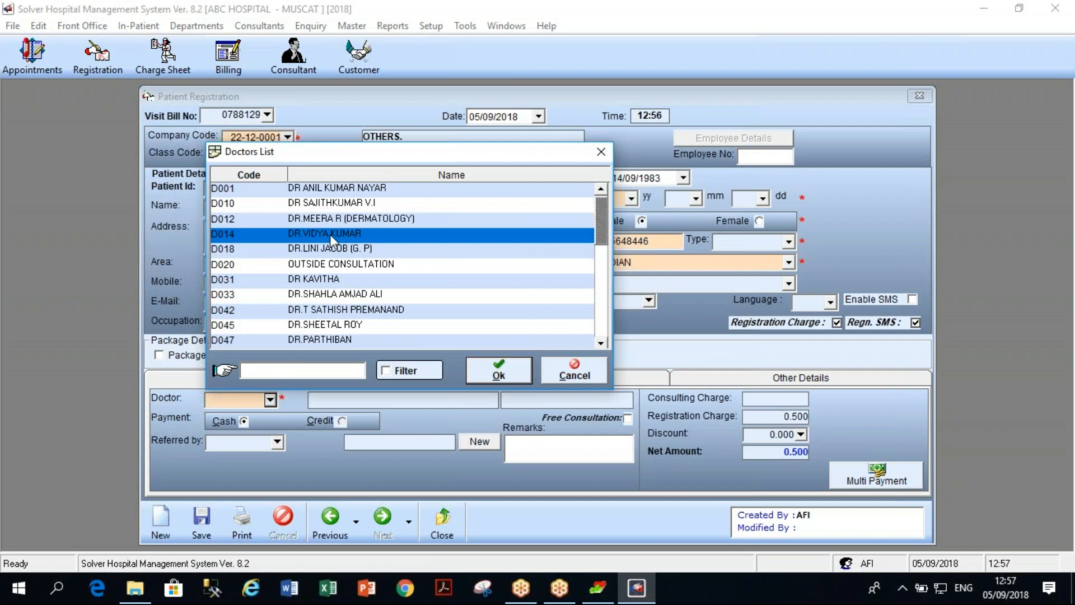
key("Return")
key("Return")
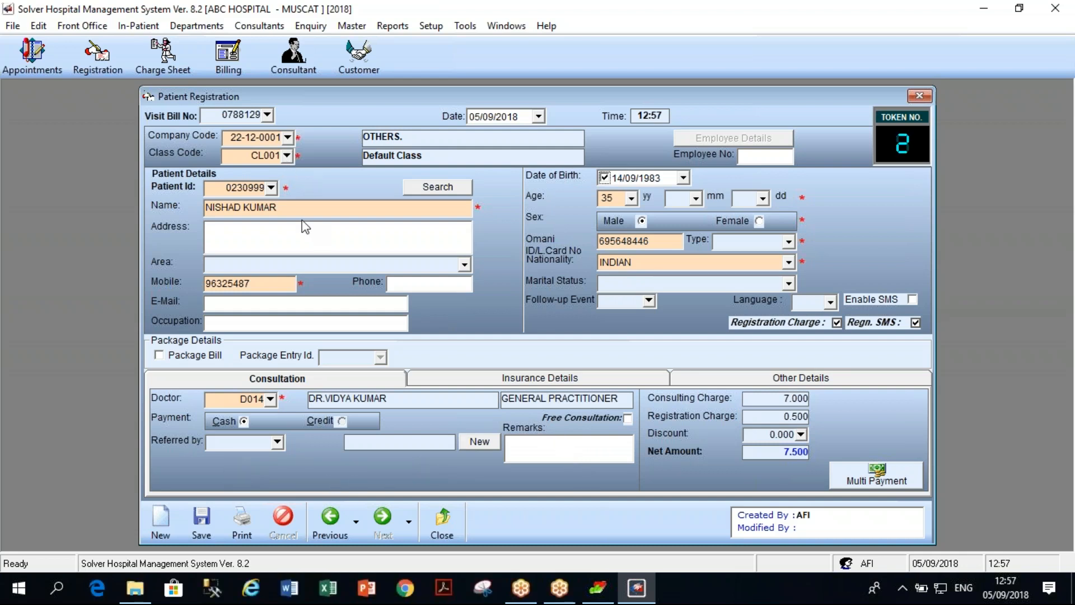
Save the registration with 7.500 cash, decline the SMS, and preview the printed consulting bill.
left_click(203, 531)
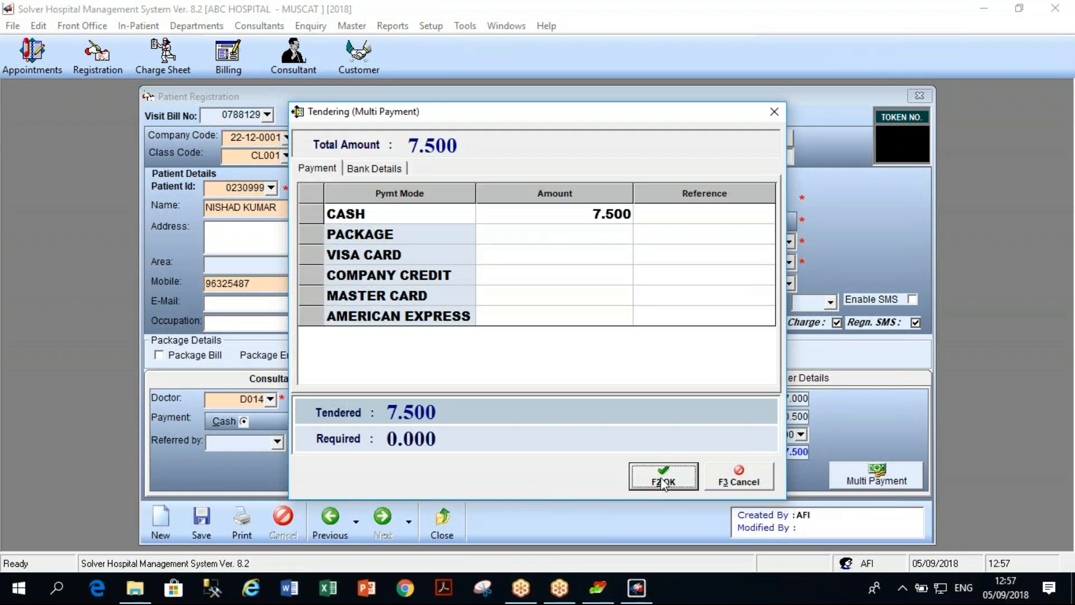
left_click(663, 481)
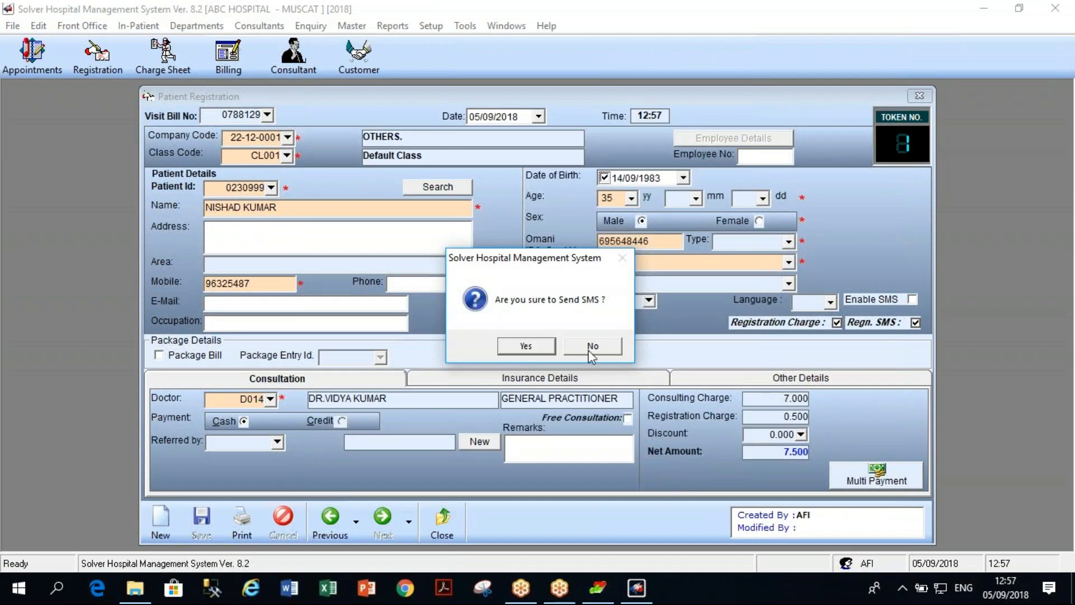
left_click(592, 346)
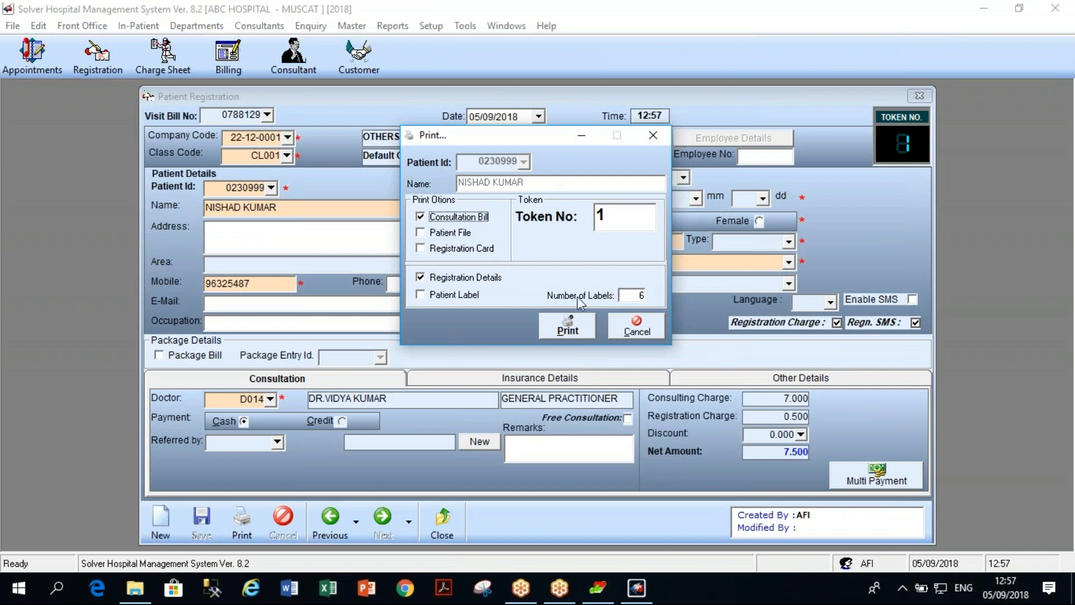
left_click(566, 328)
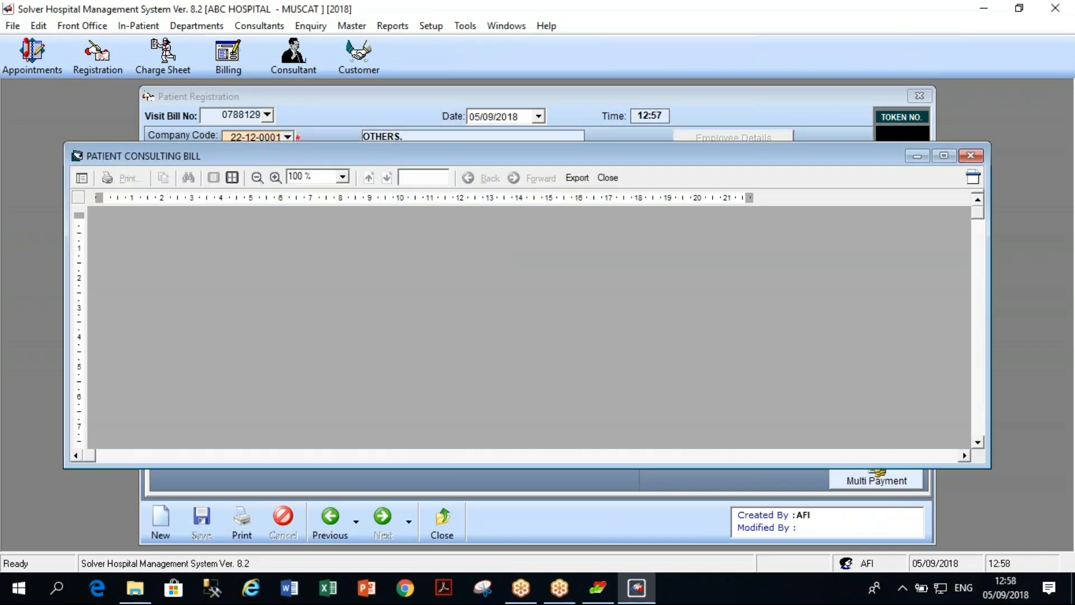
left_click(944, 156)
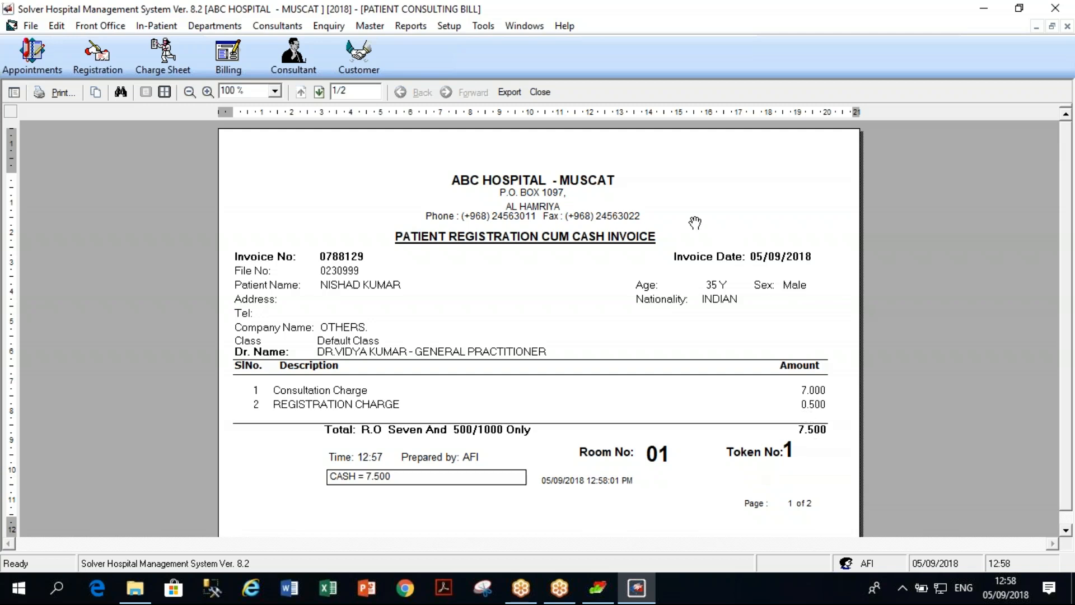
left_click(539, 92)
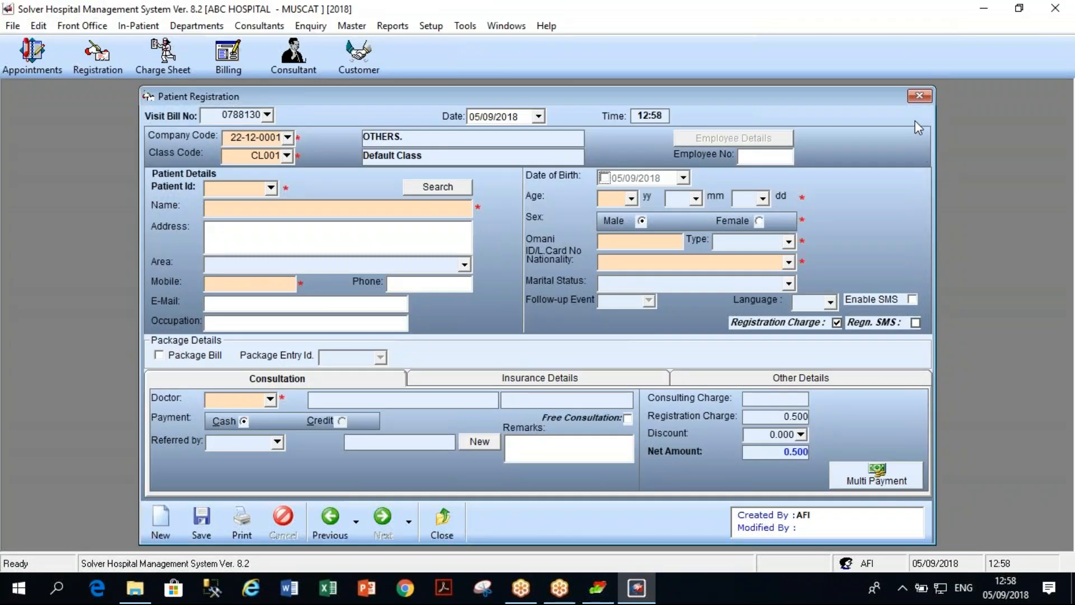
Reopen Patient Registration to recall the previously saved registration, then close it.
left_click(921, 97)
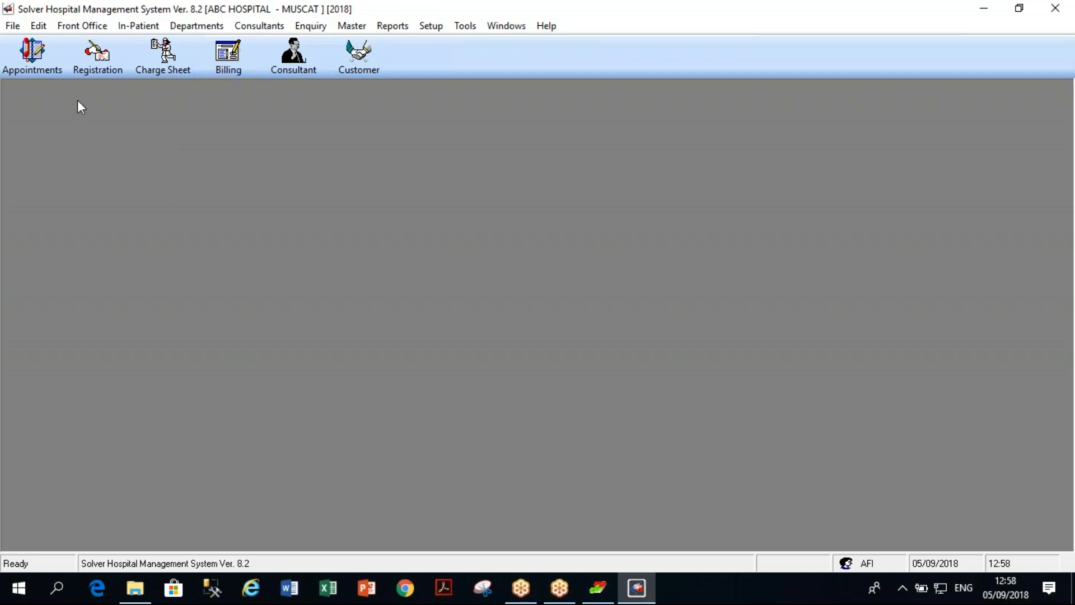
left_click(94, 68)
left_click(347, 514)
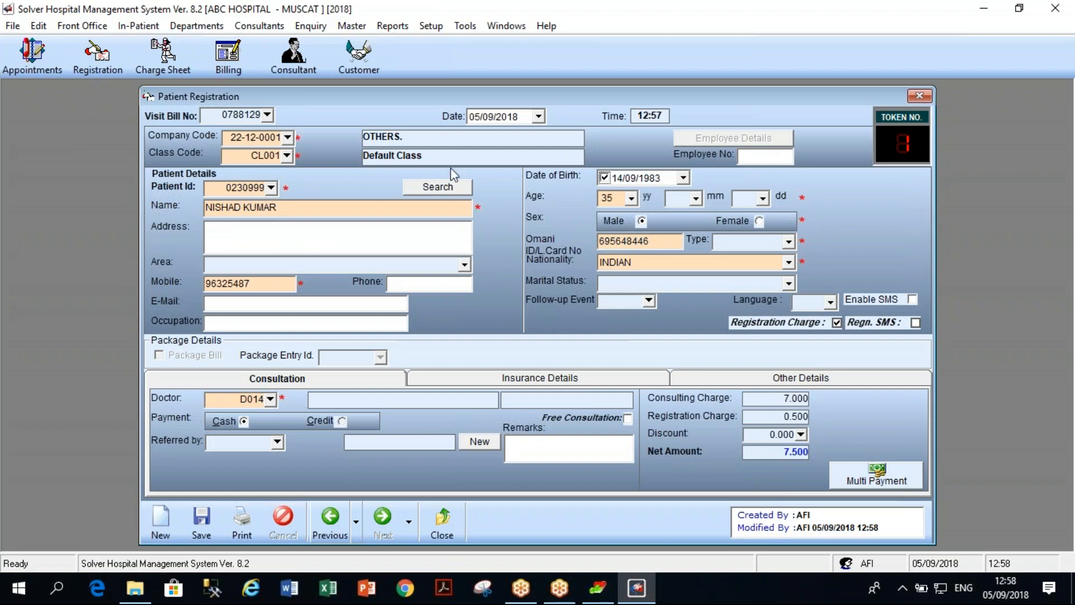
left_click(919, 96)
Start a Front Office Bill and load the registered patient's details by Patient Id.
left_click(247, 53)
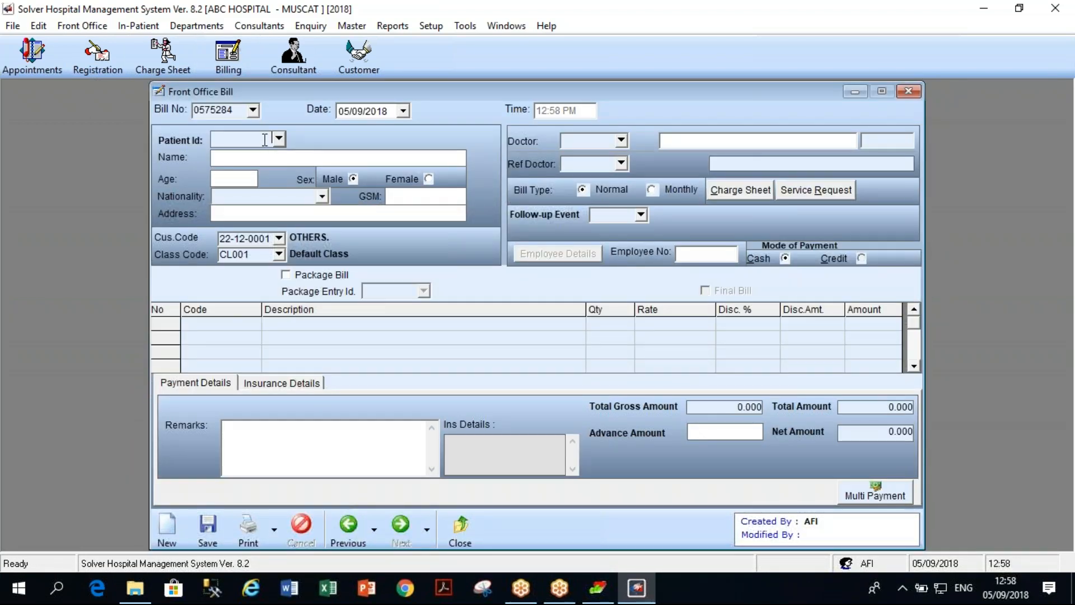
type("230999")
key("Return")
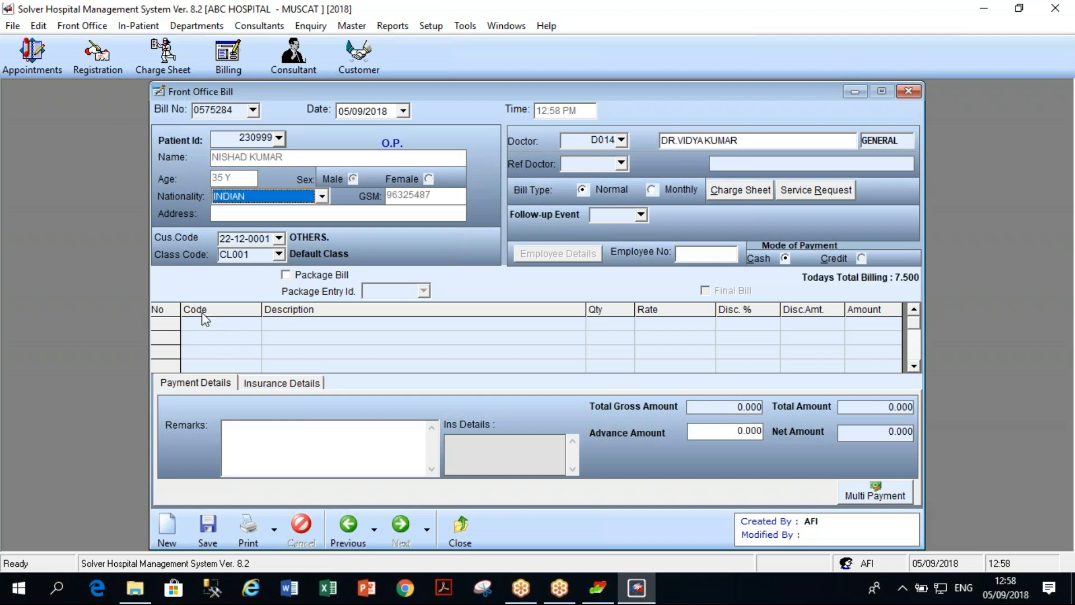
Bill URI 005 URINE MICROALBUMIN and CBC, then save with 21.000 cash payment.
left_click(227, 325)
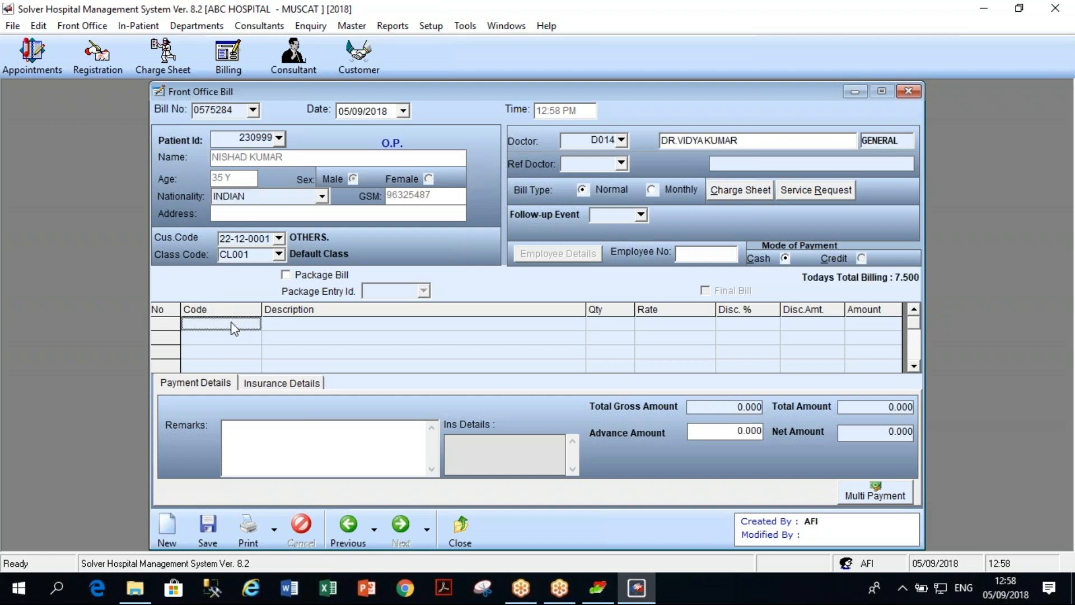
left_click(254, 324)
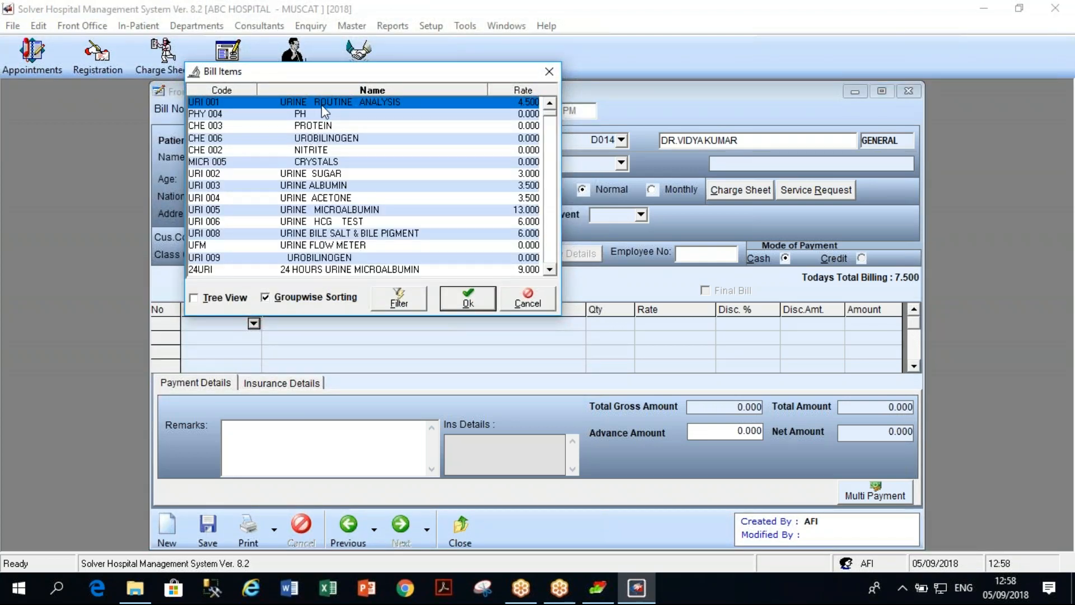
double_click(338, 210)
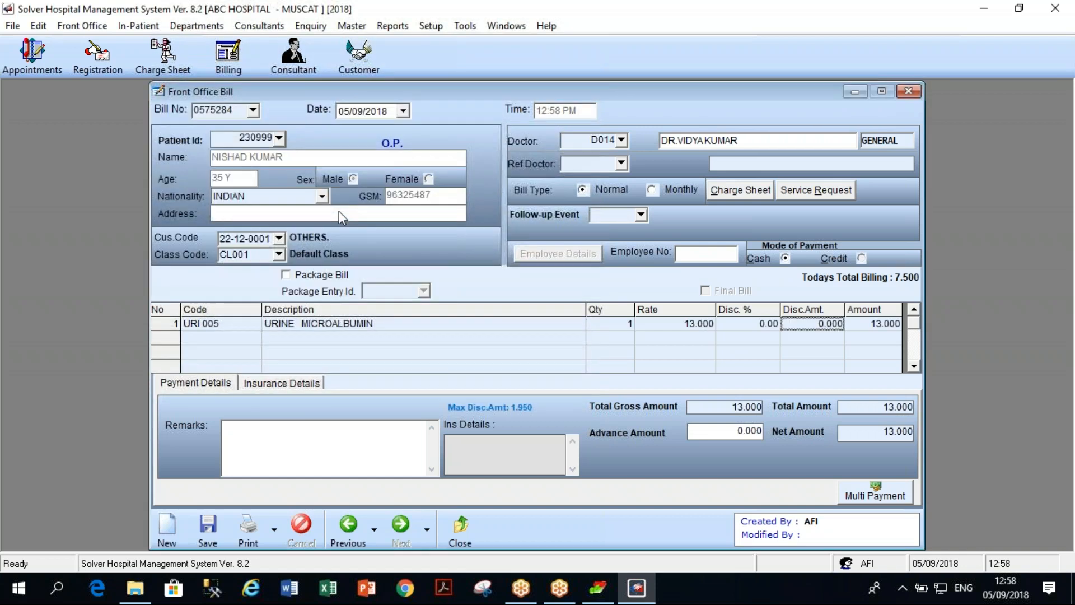
left_click(255, 338)
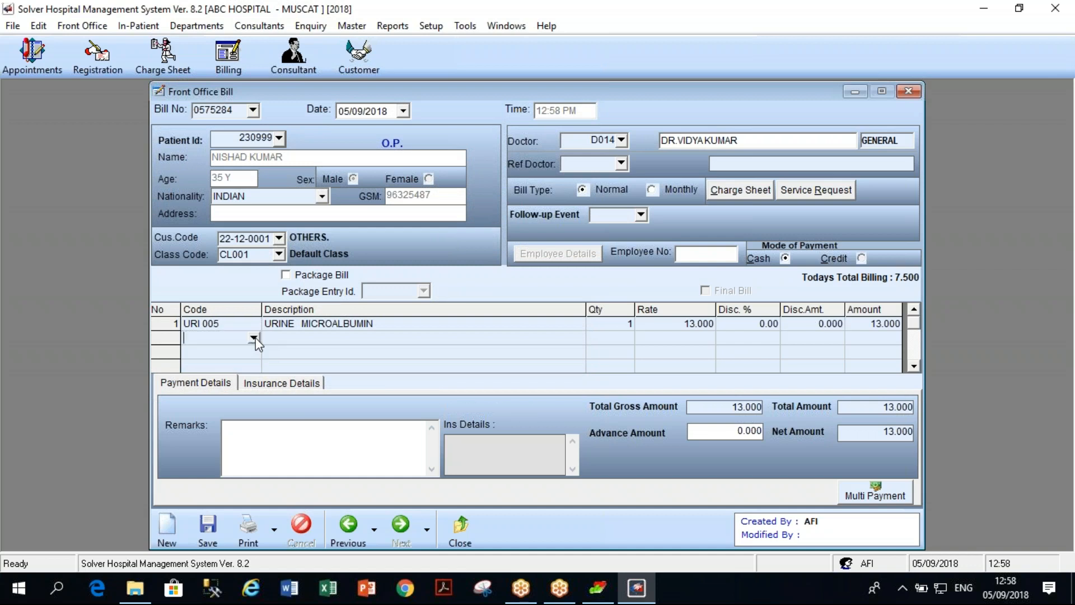
left_click(254, 338)
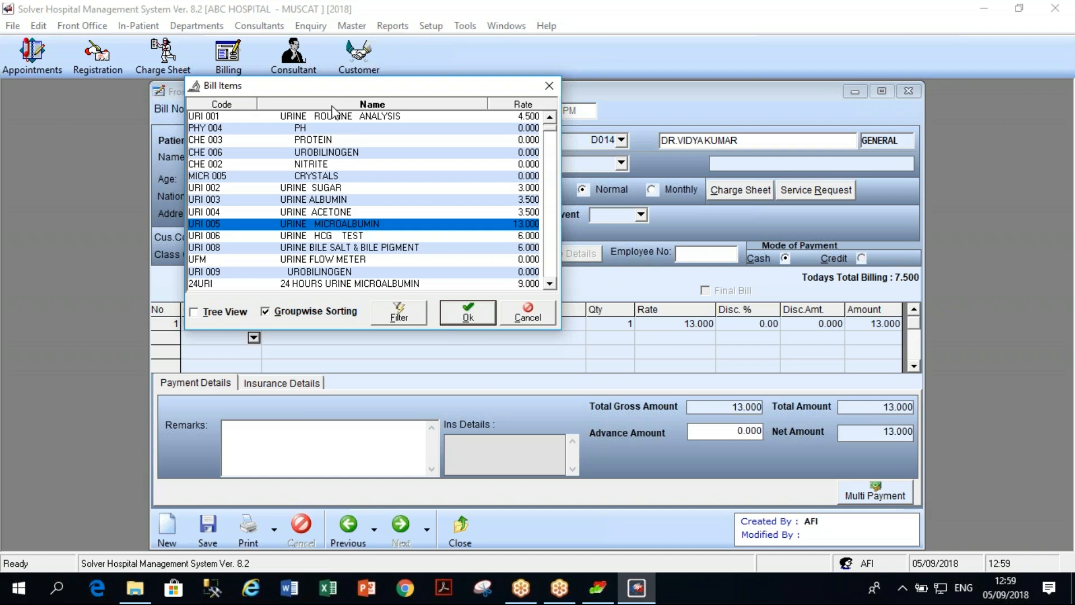
type("cb")
key("Return")
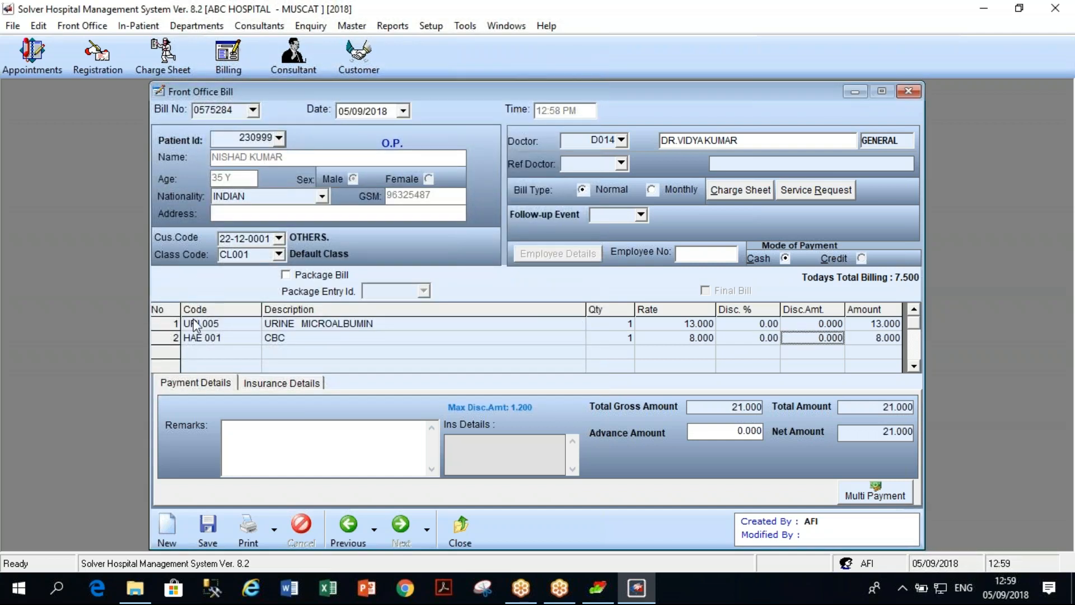
left_click(217, 535)
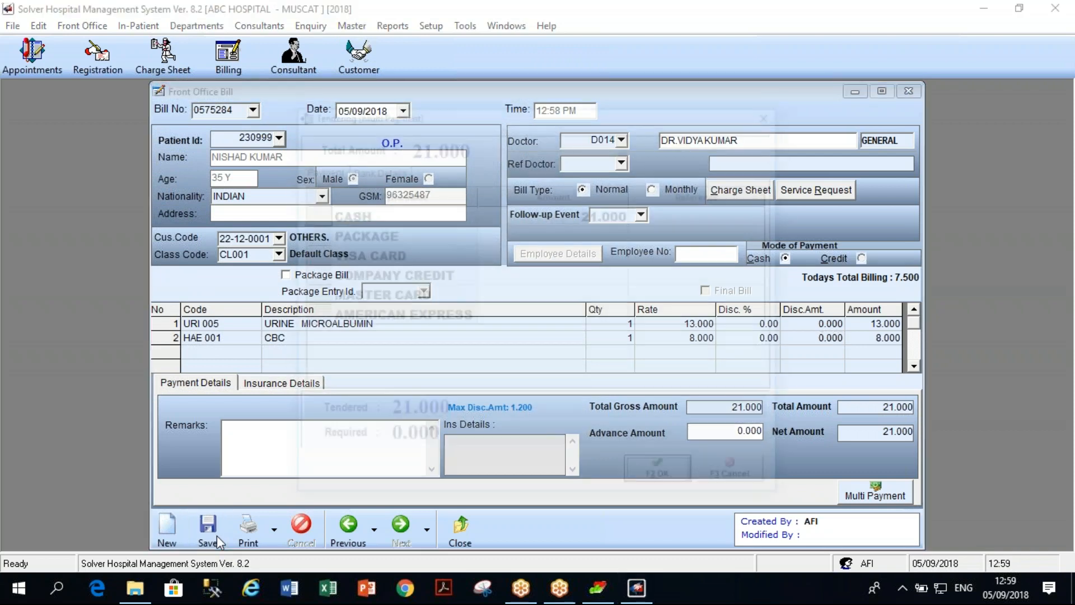
left_click(656, 477)
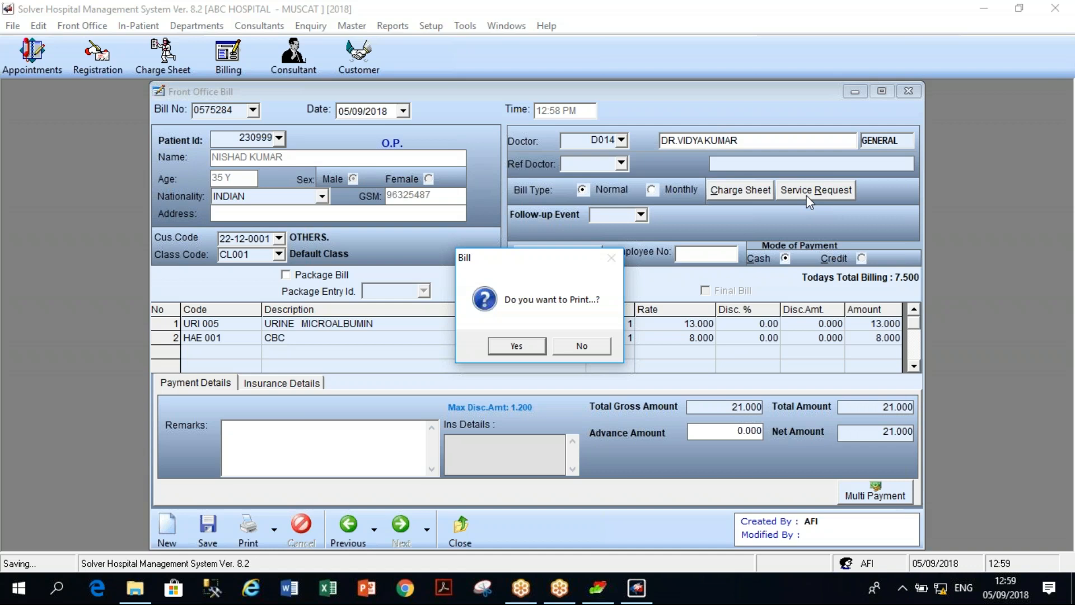
Skip printing, recall bill 0575284, and close the Front Office Bill window.
left_click(582, 346)
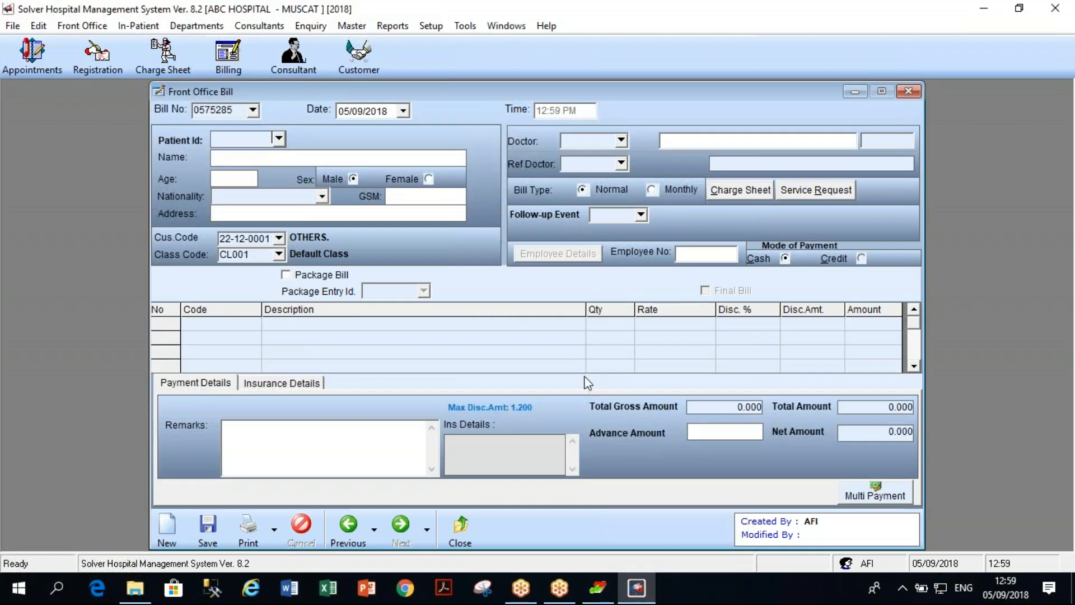
left_click(349, 529)
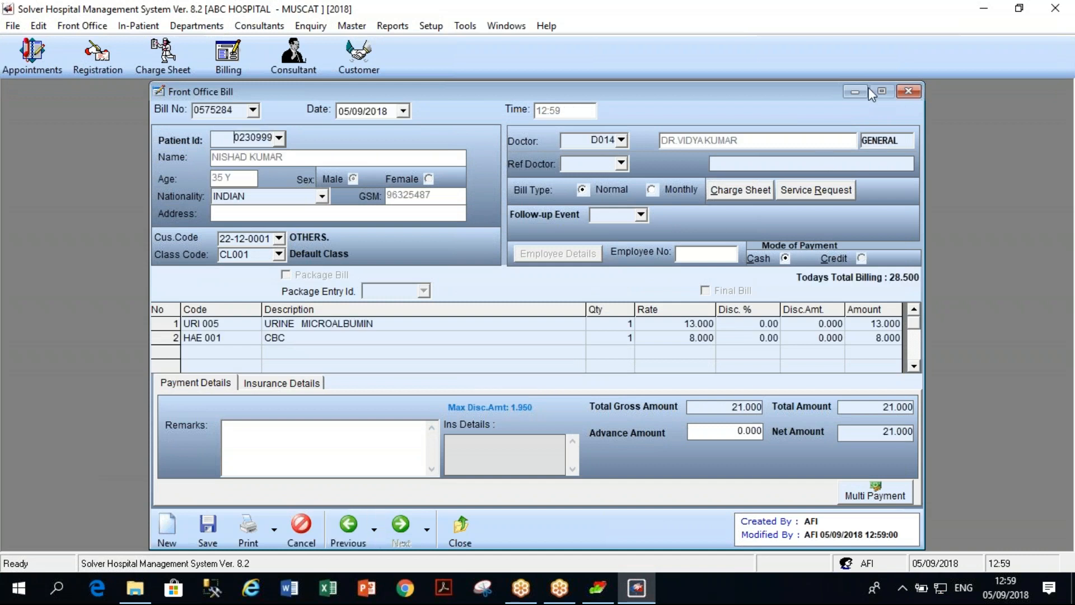
left_click(908, 93)
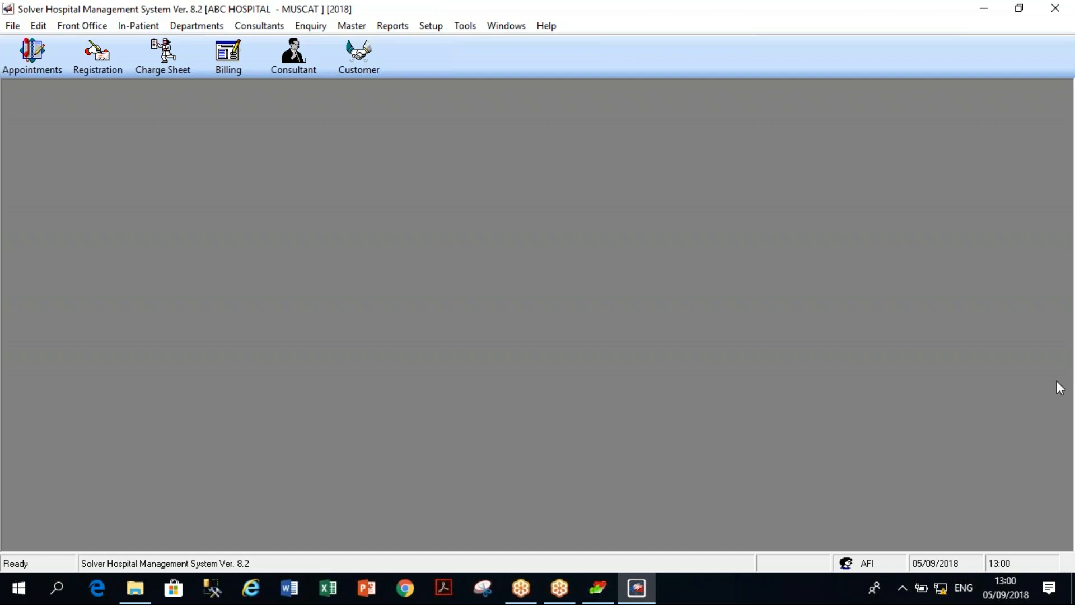
left_click(1056, 381)
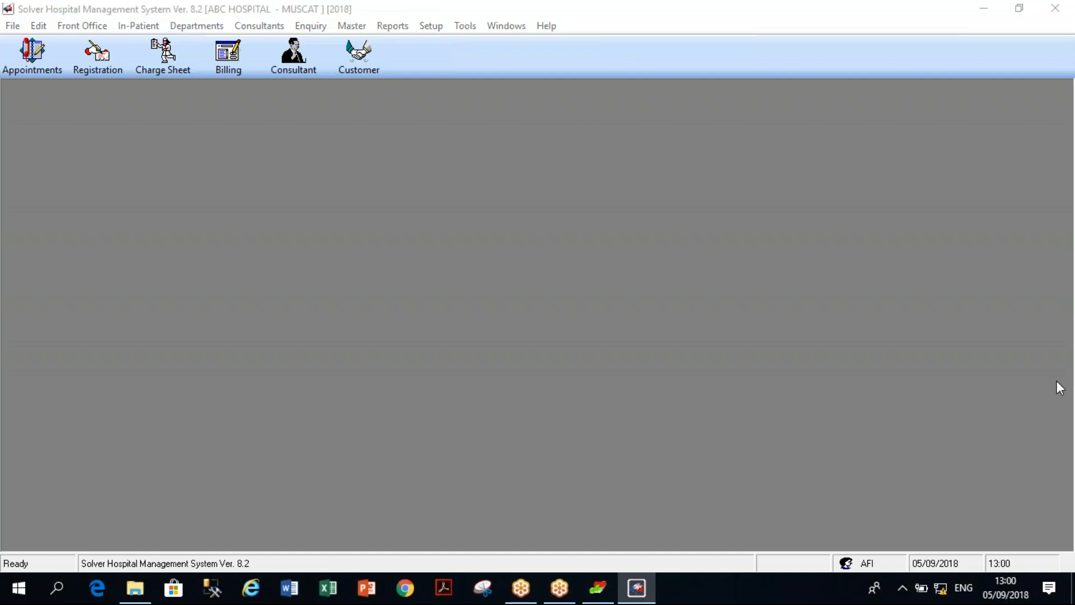
left_click(1059, 387)
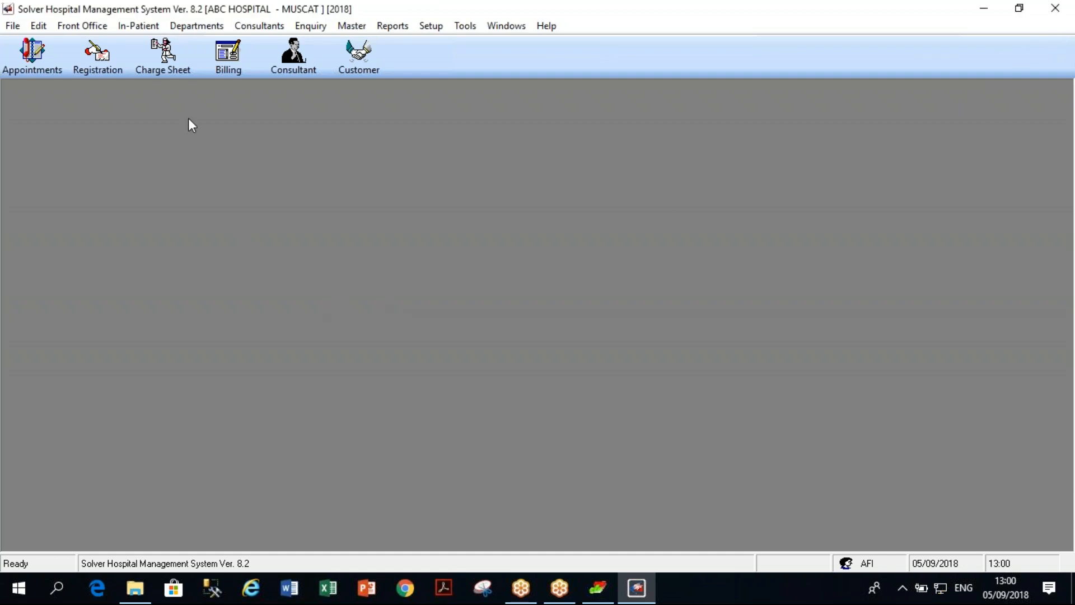
left_click(140, 26)
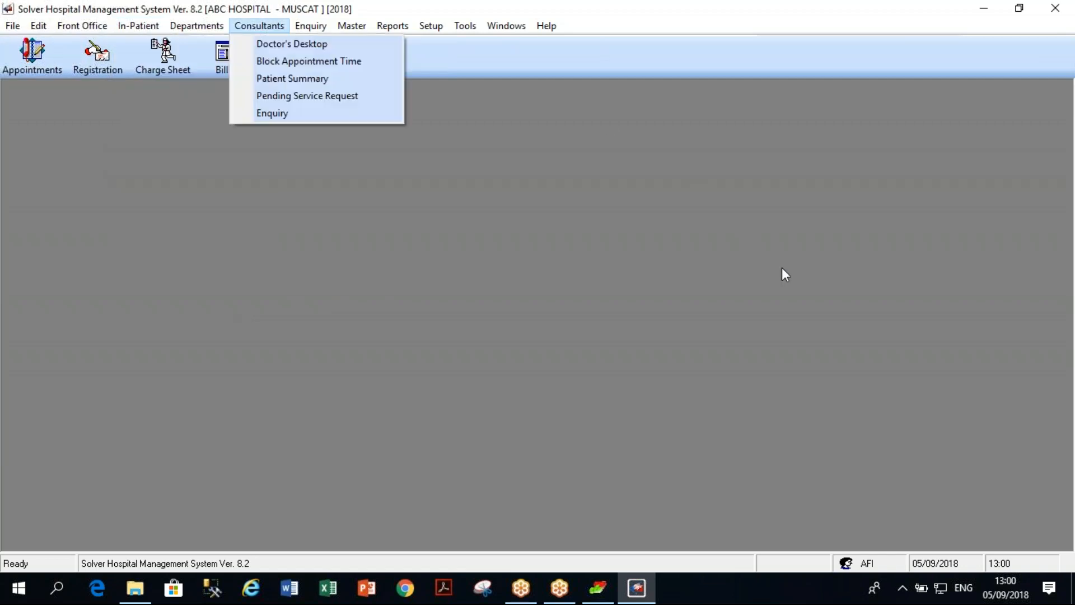
left_click(1062, 386)
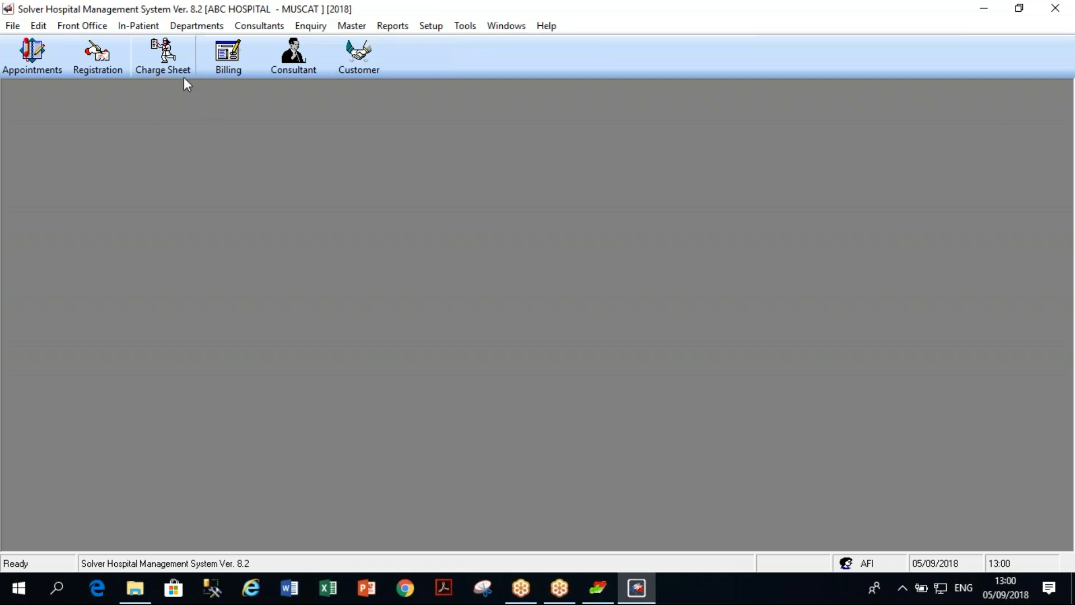
left_click(228, 63)
left_click(347, 524)
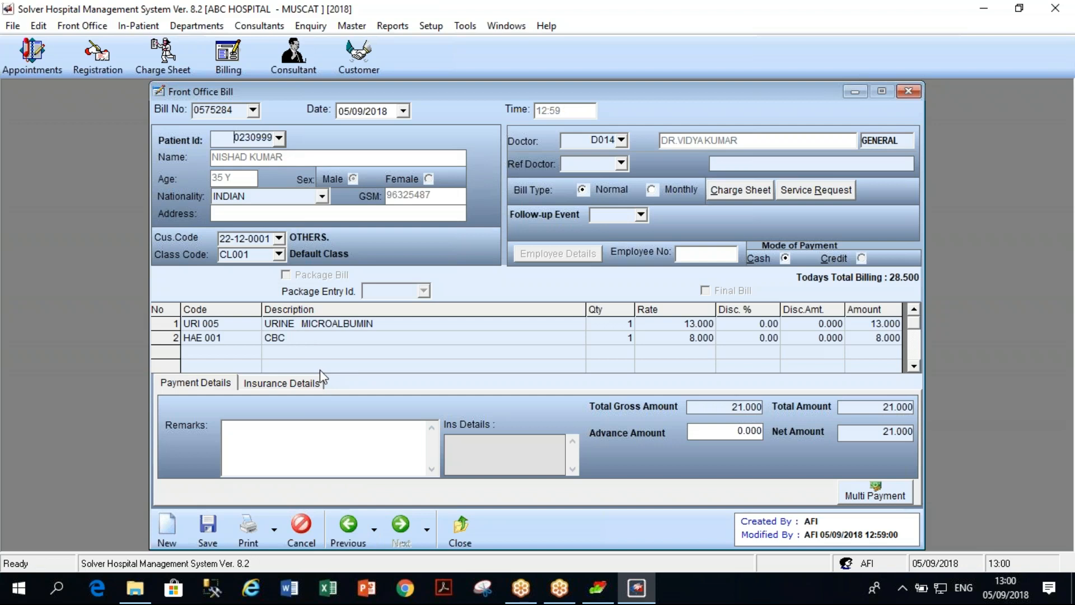
left_click(457, 530)
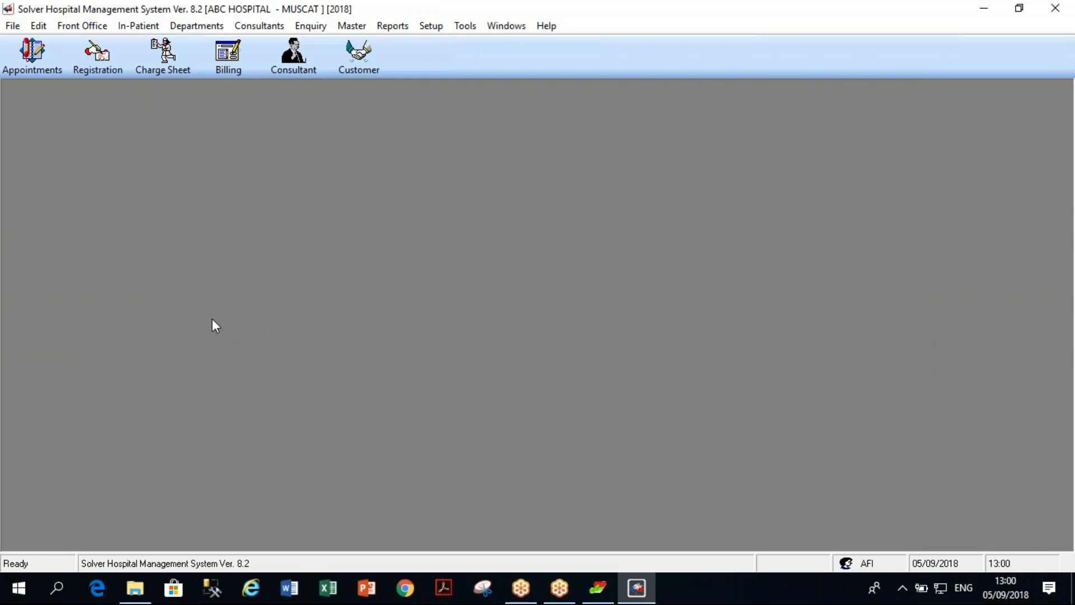
Admit the patient to isolation room bed 303 via IP Admission and save it as Admitted.
left_click(142, 27)
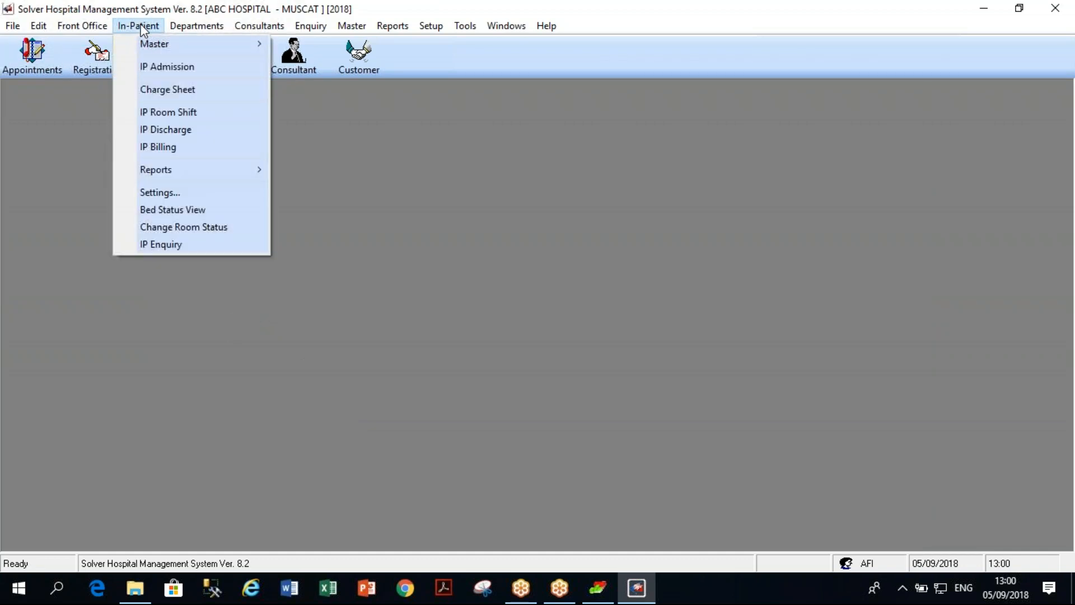
mouse_move(150, 44)
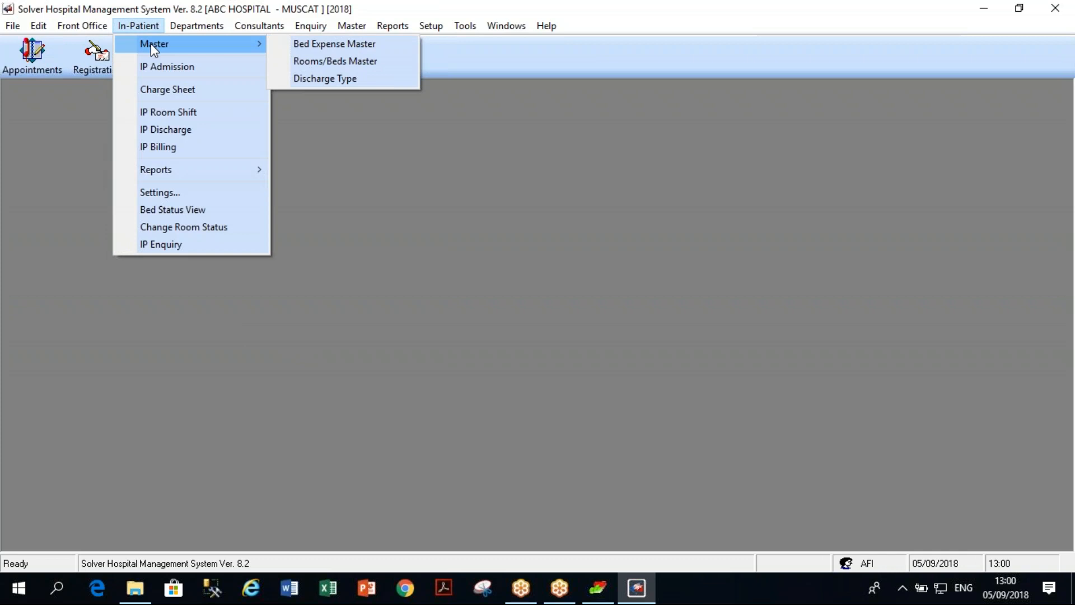
left_click(167, 71)
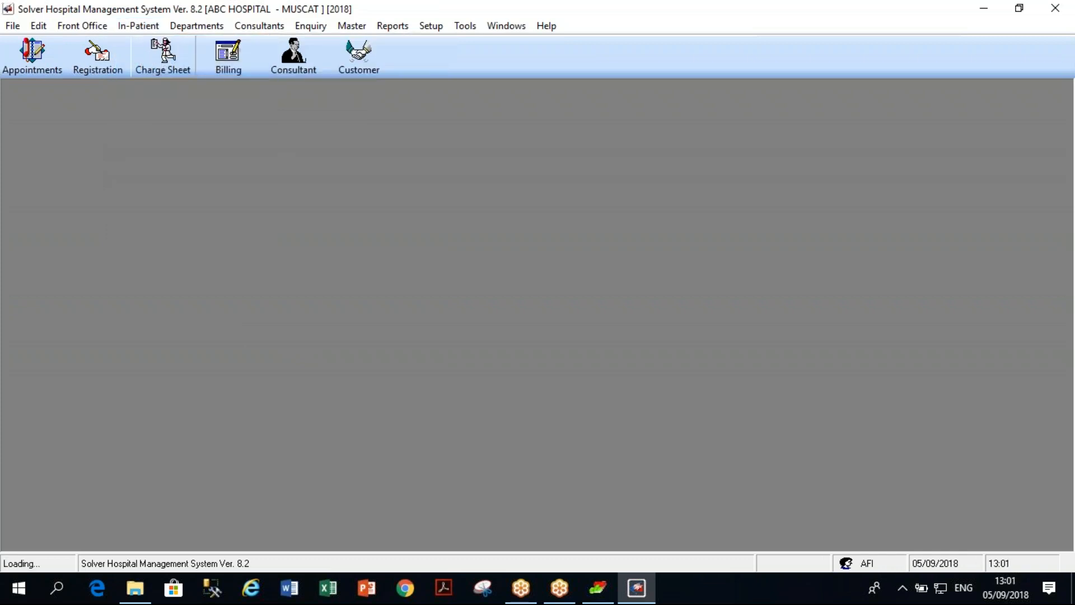
left_click(273, 171)
type("230999")
key("Return")
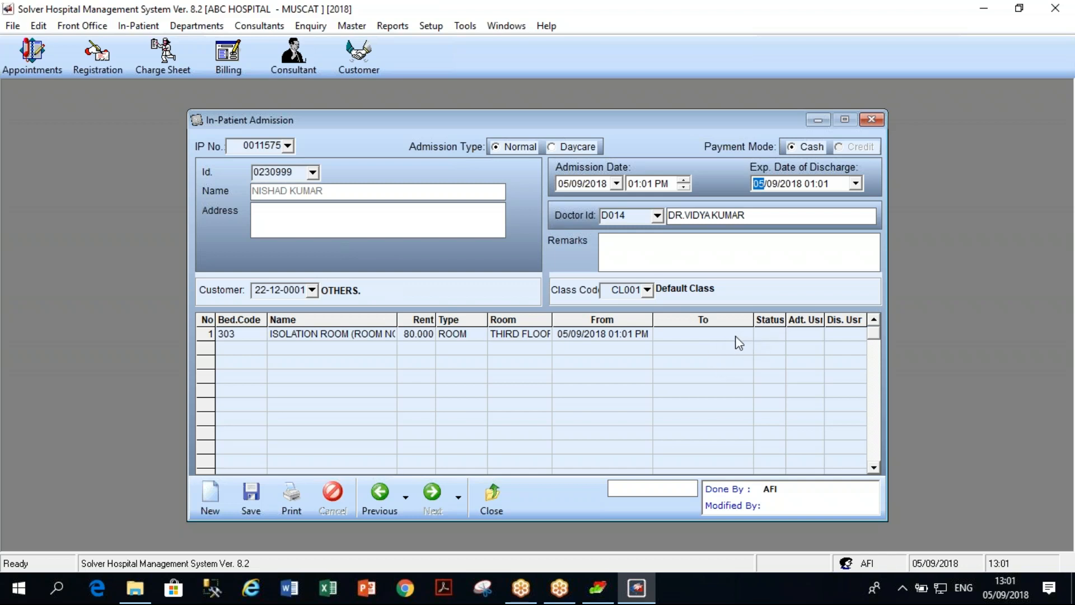
left_click(770, 331)
left_click(251, 497)
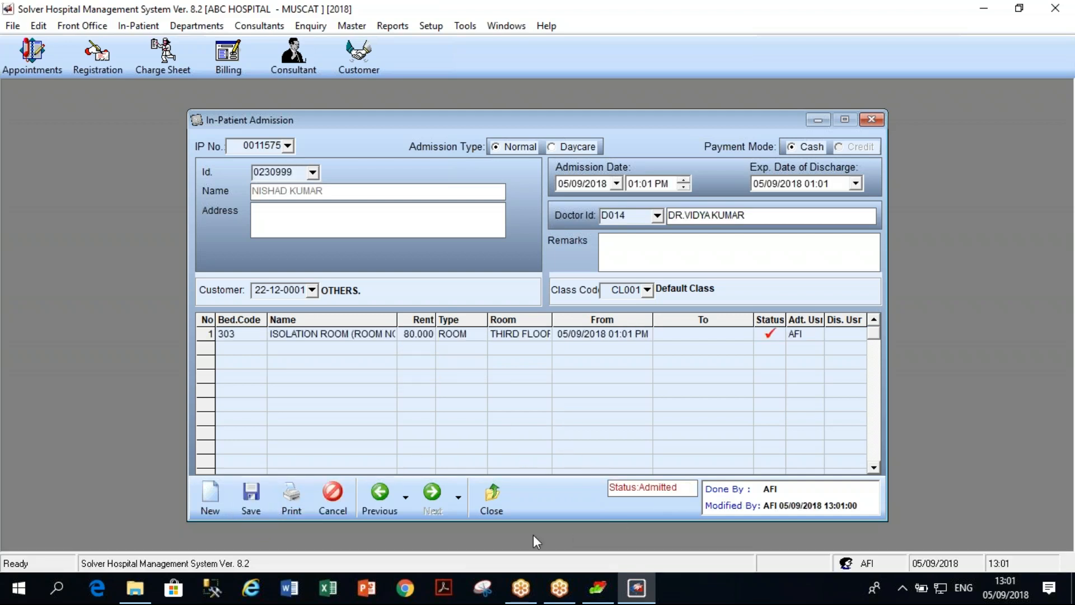
left_click(492, 507)
Start an in-patient charge sheet for CASUALTY(CA) and load the admitted patient by ID.
left_click(137, 27)
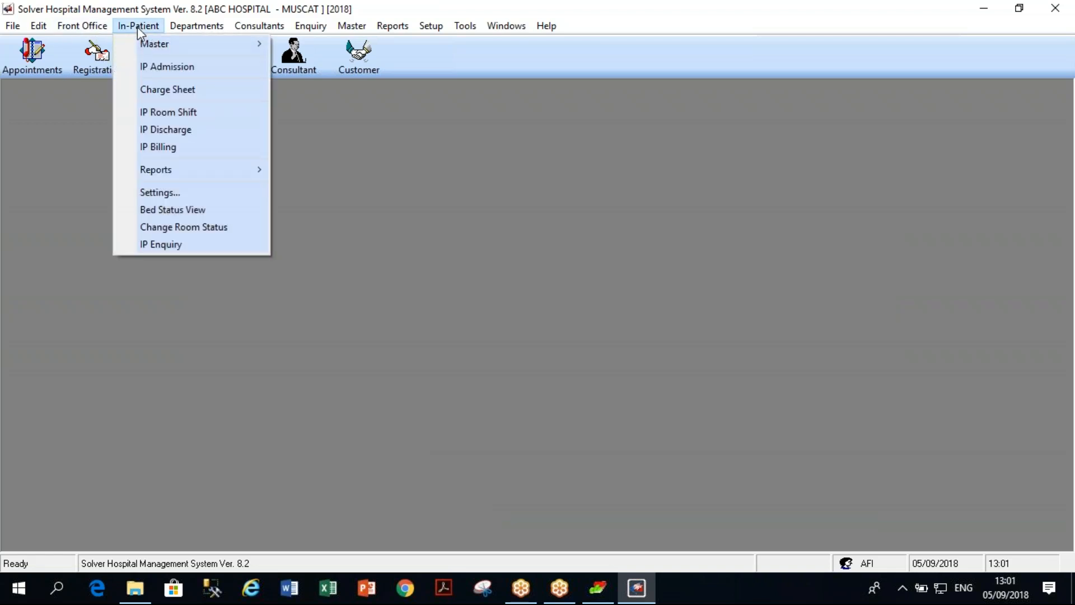
left_click(165, 89)
left_click(643, 267)
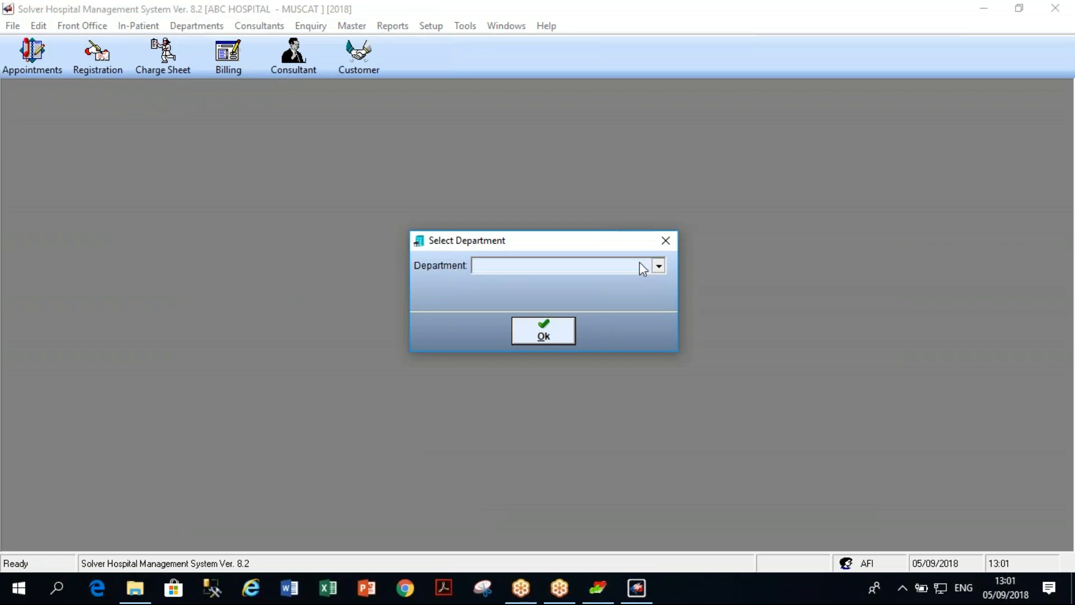
left_click(643, 268)
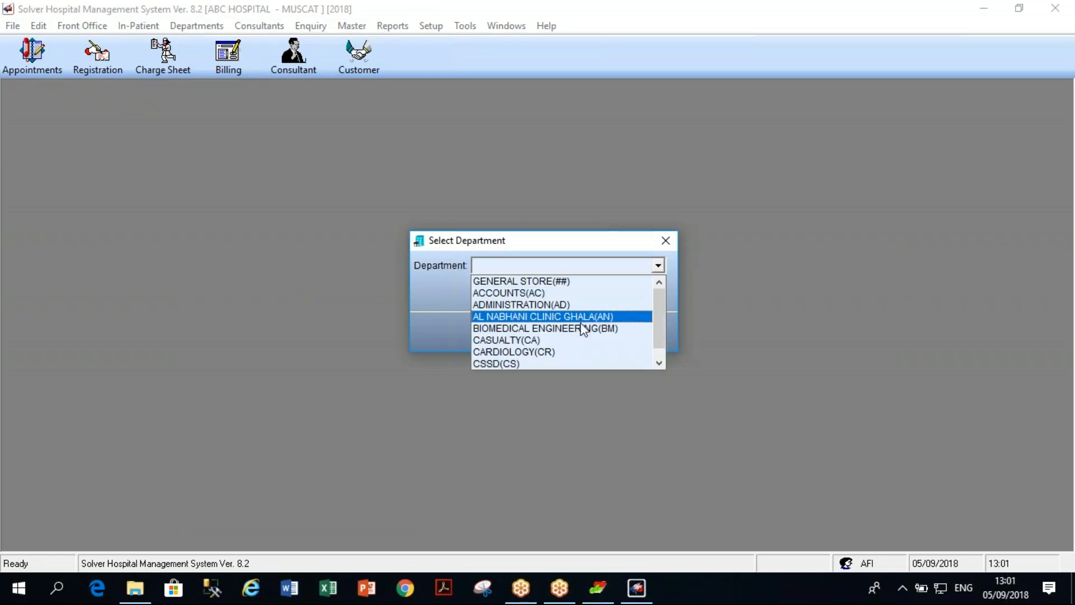
left_click(569, 340)
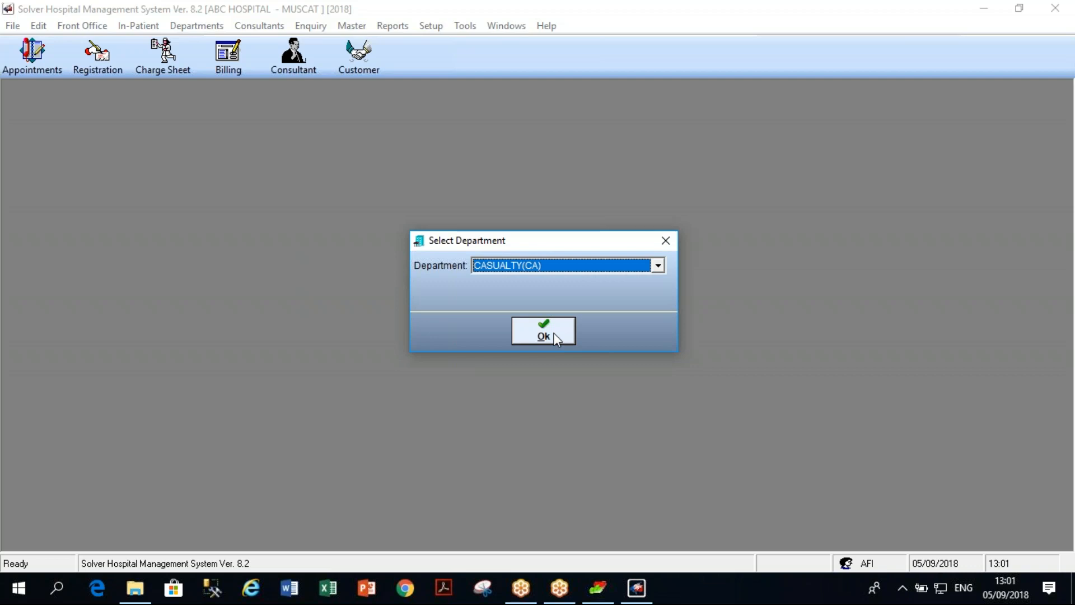
left_click(556, 338)
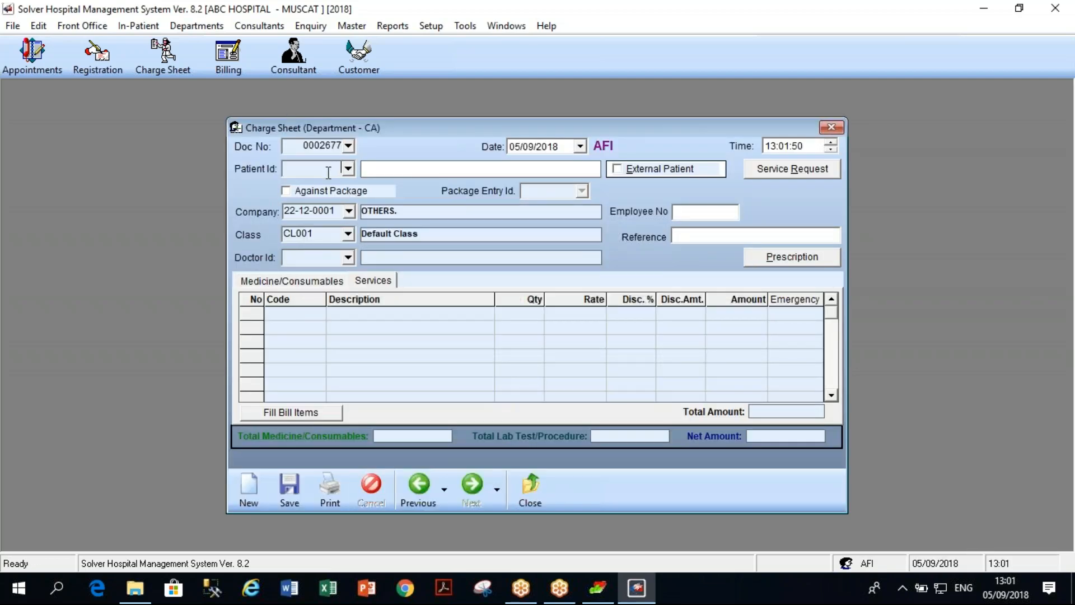
type("230999")
key("Return")
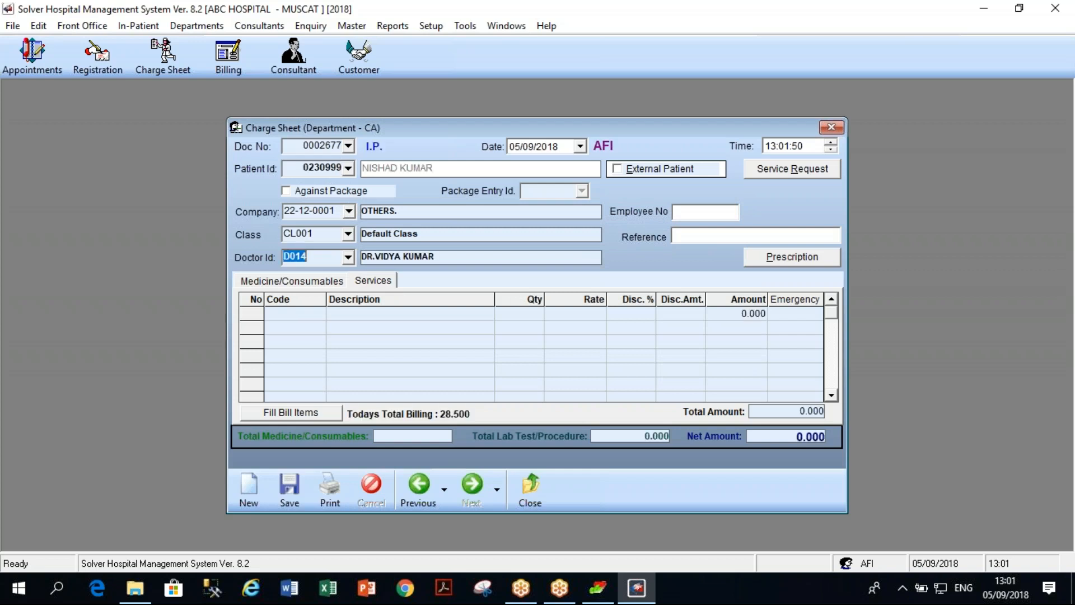
Add CHEST AP as the first charge line from the bill items list.
left_click(307, 314)
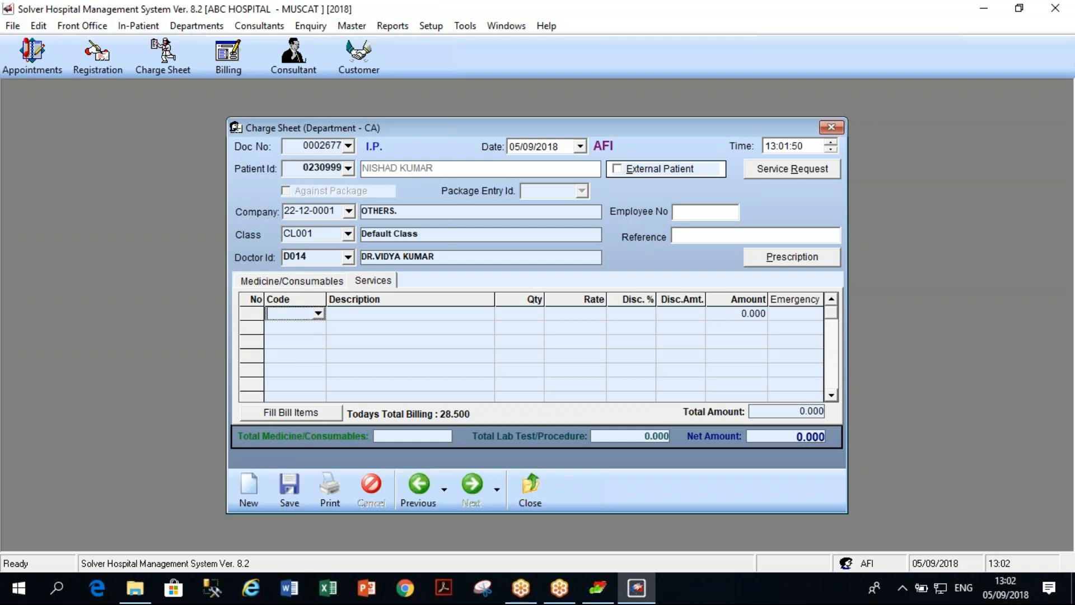
left_click(318, 313)
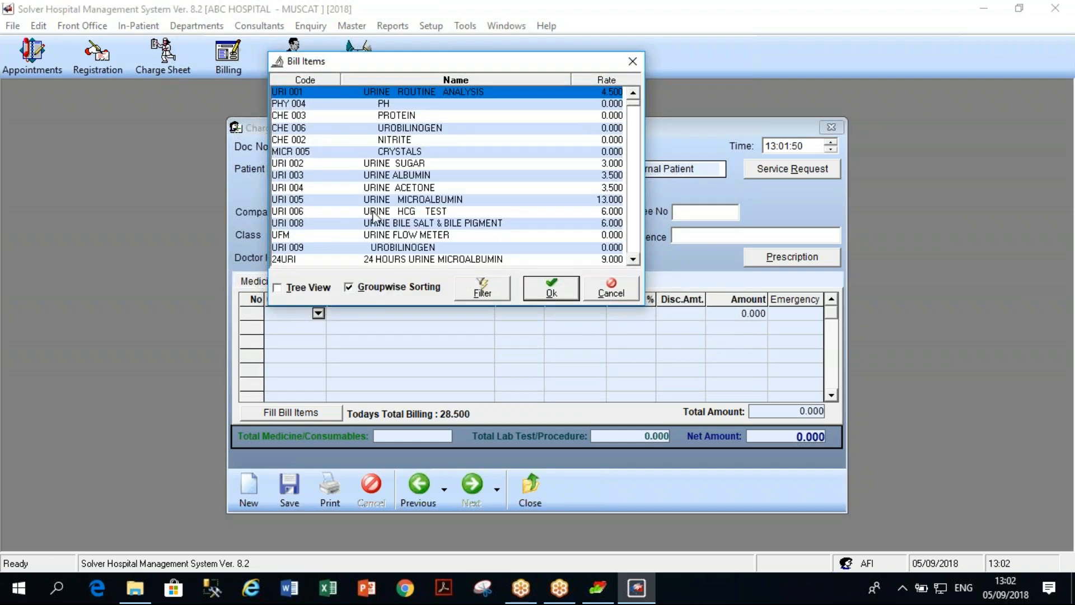
left_click(441, 81)
type("ch")
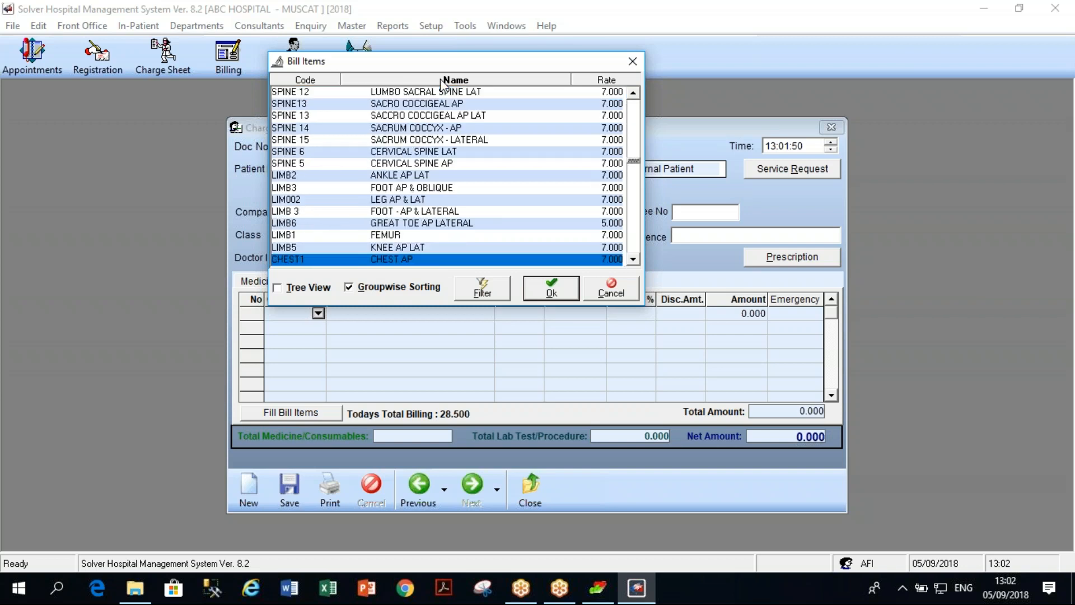
key("Return")
Add URINE SODIUM as the second charge line.
left_click(320, 328)
left_click(318, 328)
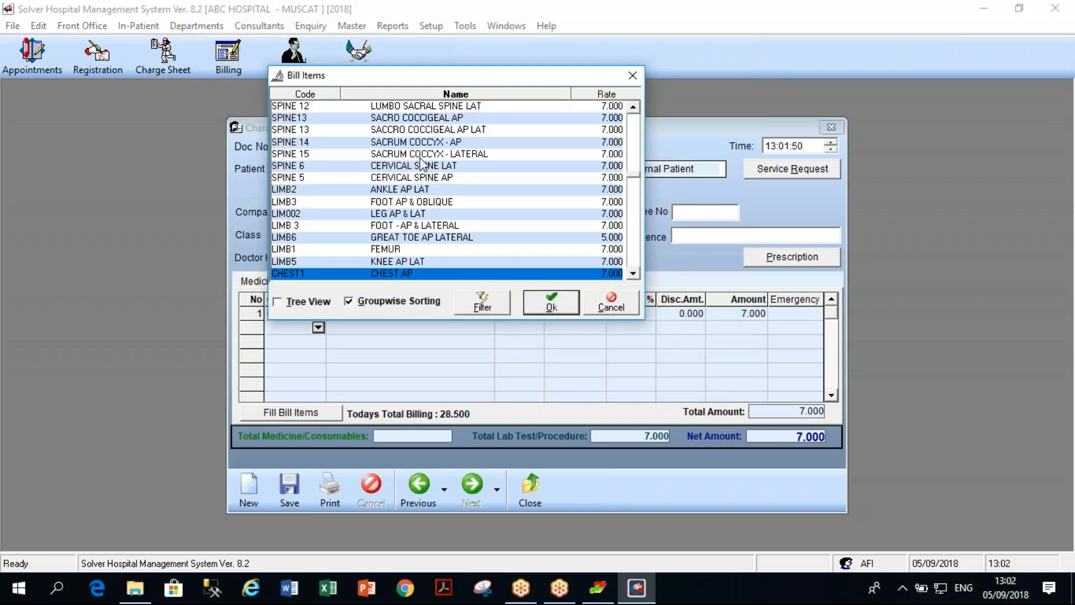
left_click(427, 91)
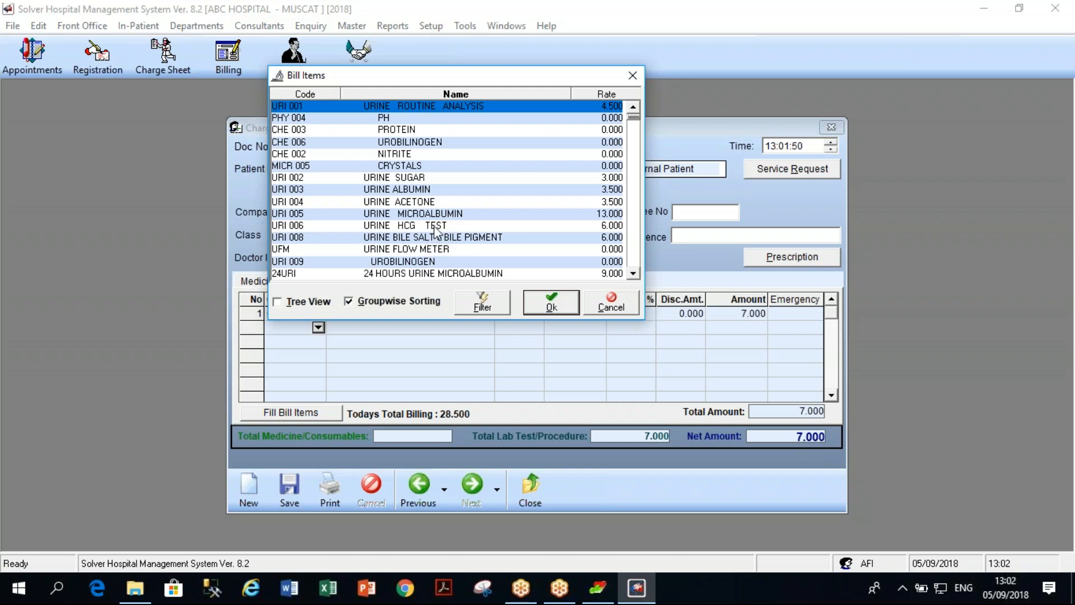
left_click(634, 273)
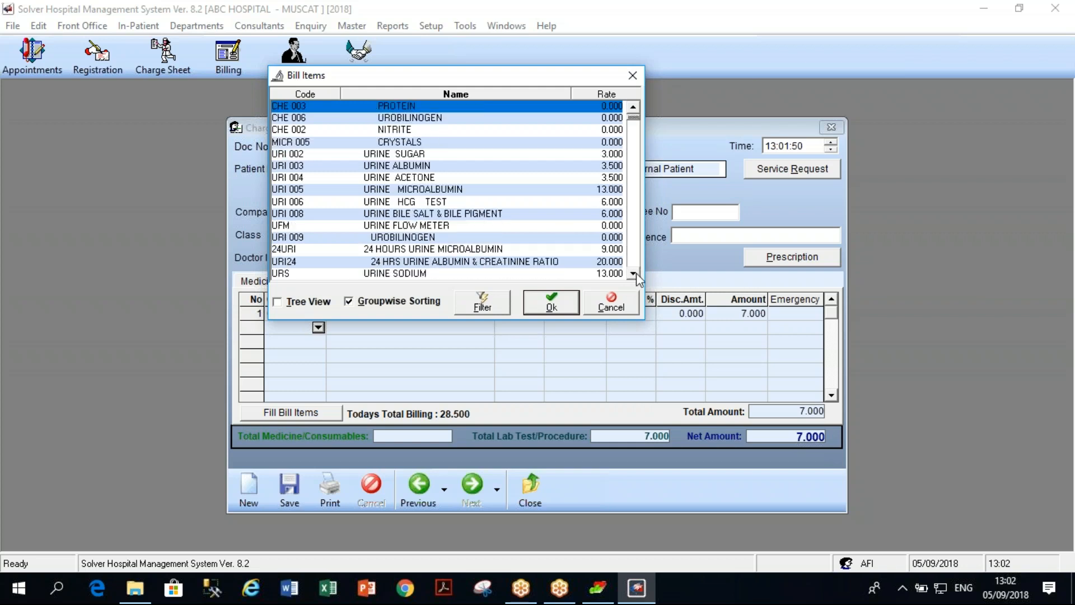
left_click(533, 263)
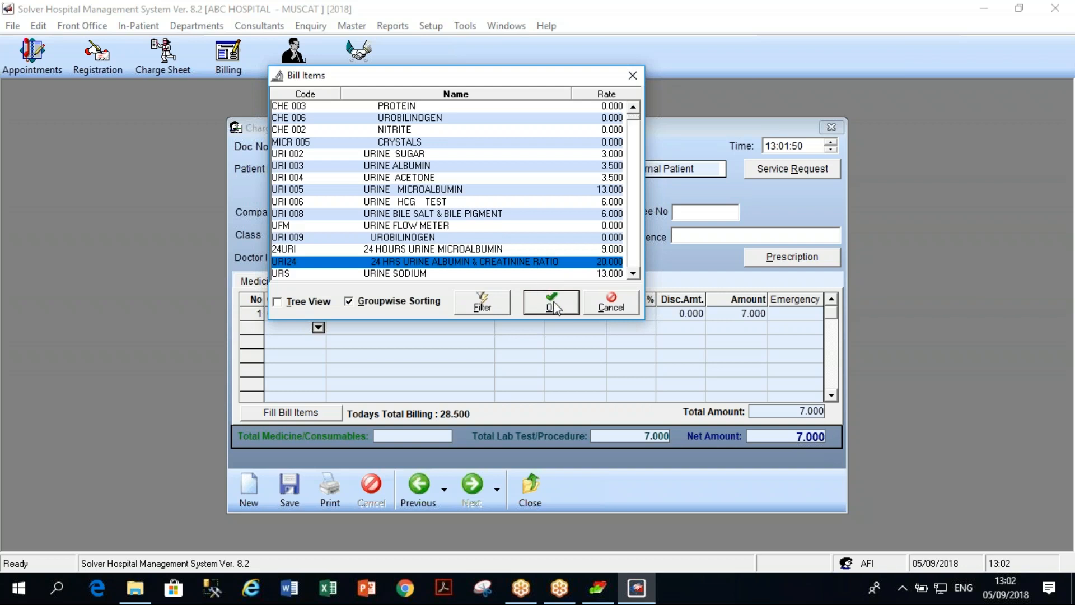
left_click(437, 276)
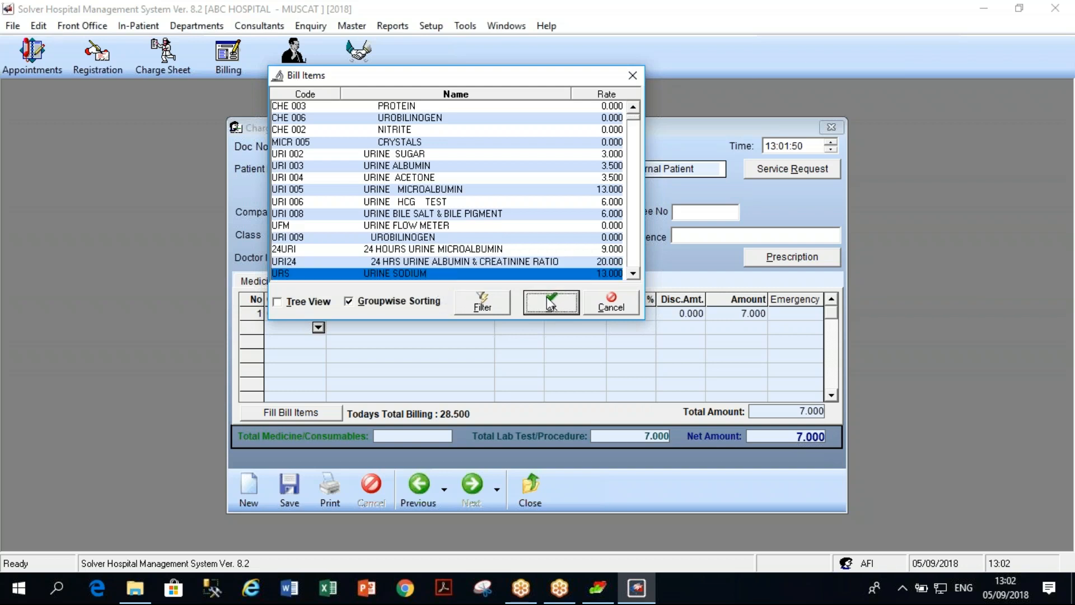
left_click(551, 302)
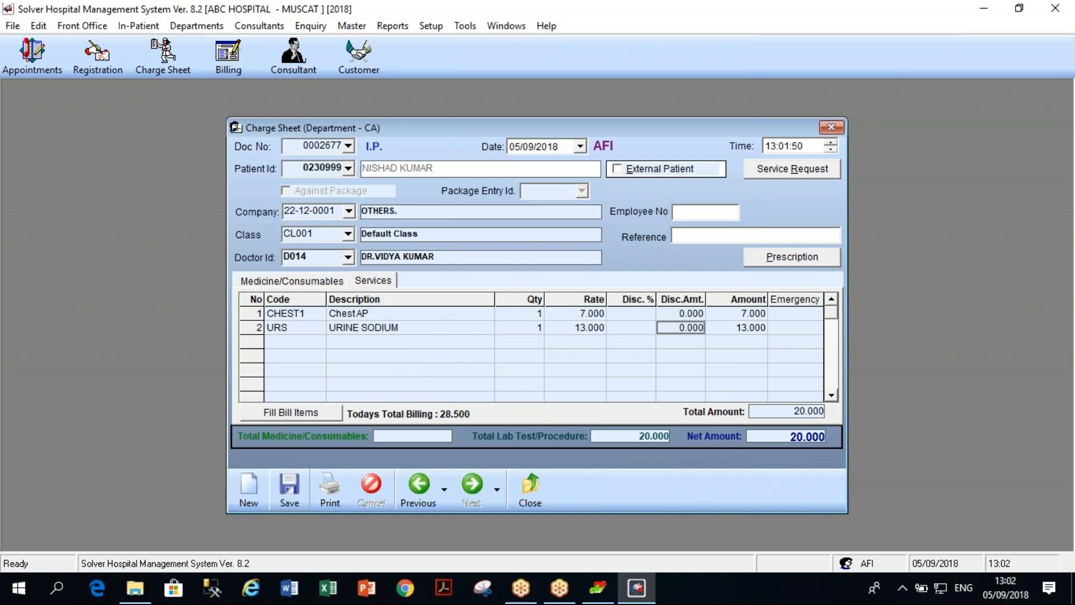
Save the charge sheet, bring up the Solver launcher and minimise the HMS window.
left_click(289, 486)
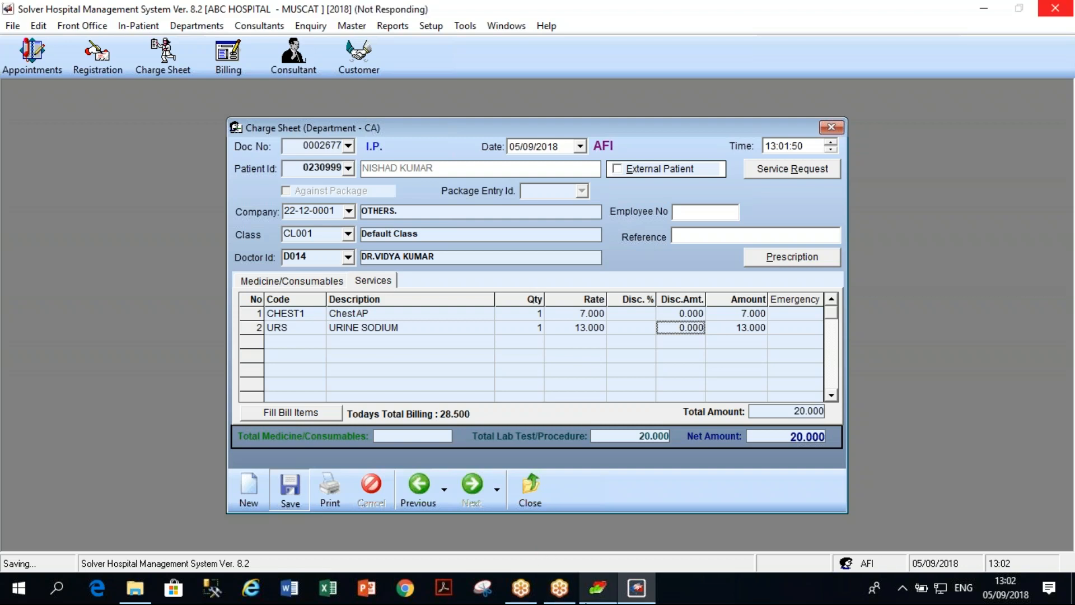
left_click(593, 590)
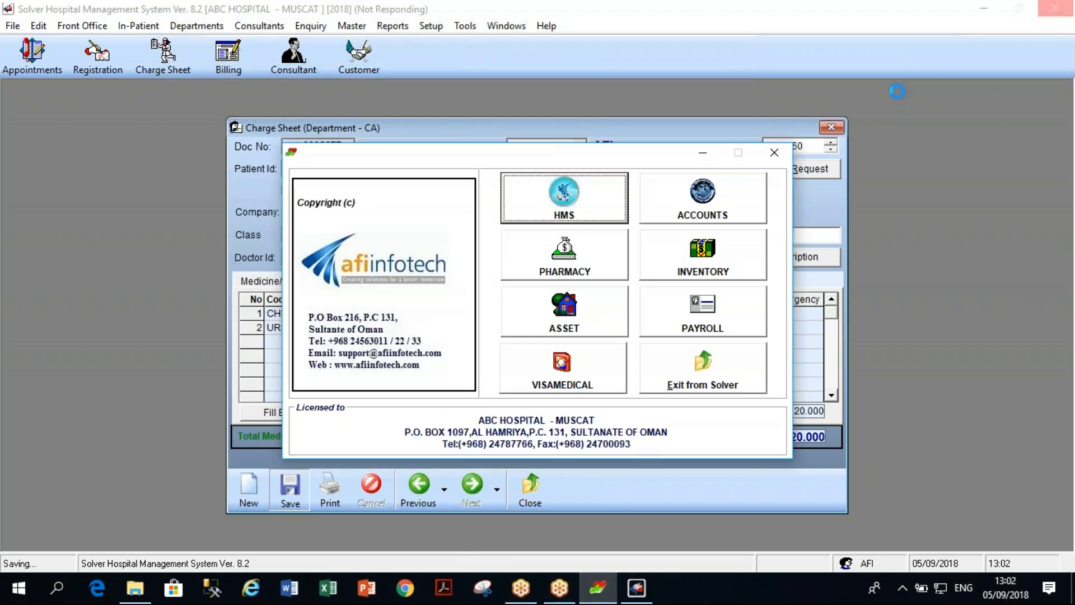
left_click(983, 9)
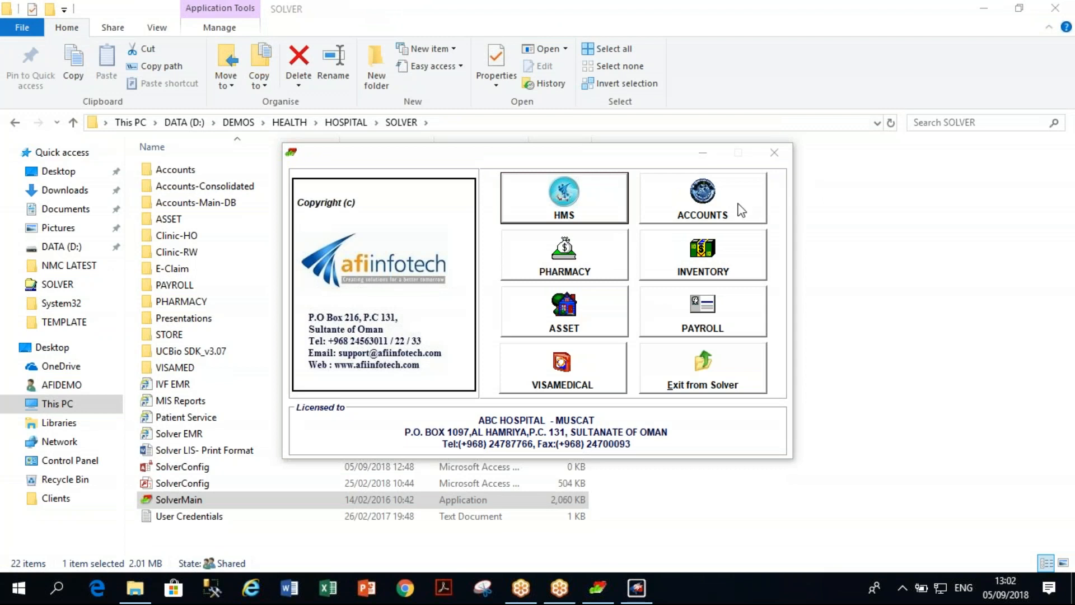
Start the Pharmacy module, open the hospital company and log in with the user's credentials.
left_click(984, 9)
left_click(603, 277)
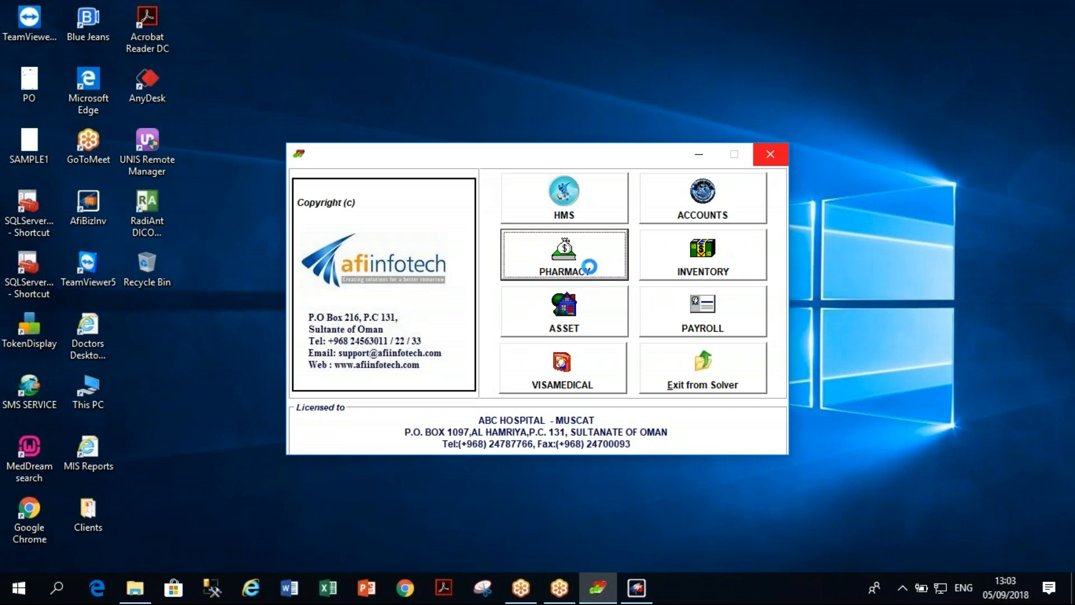
left_click(703, 353)
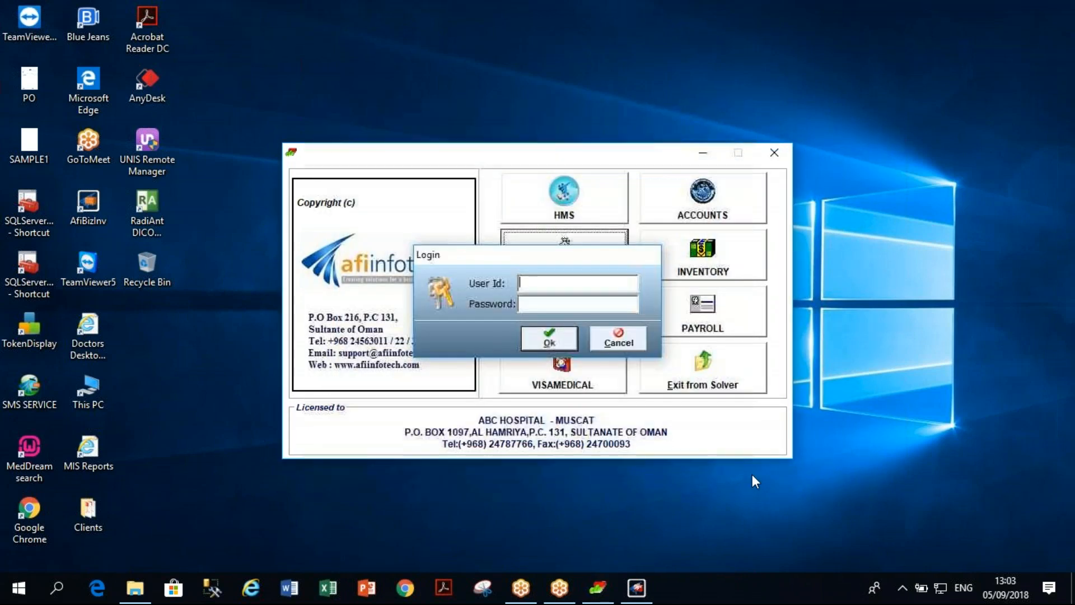
type("AFI")
key("Tab")
type("*")
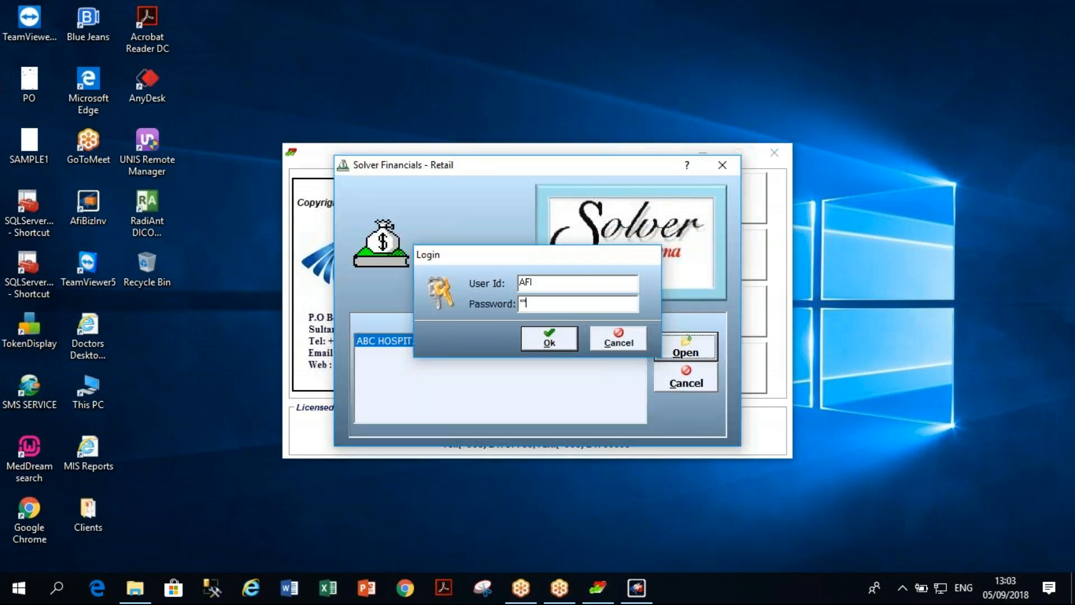
type("*")
key("Return")
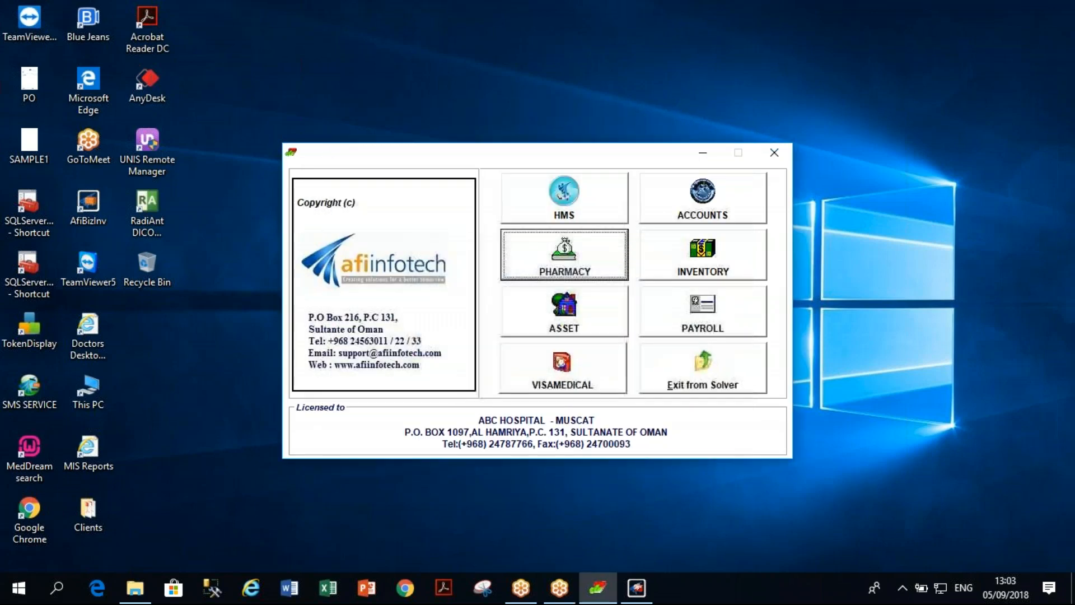
key("Return")
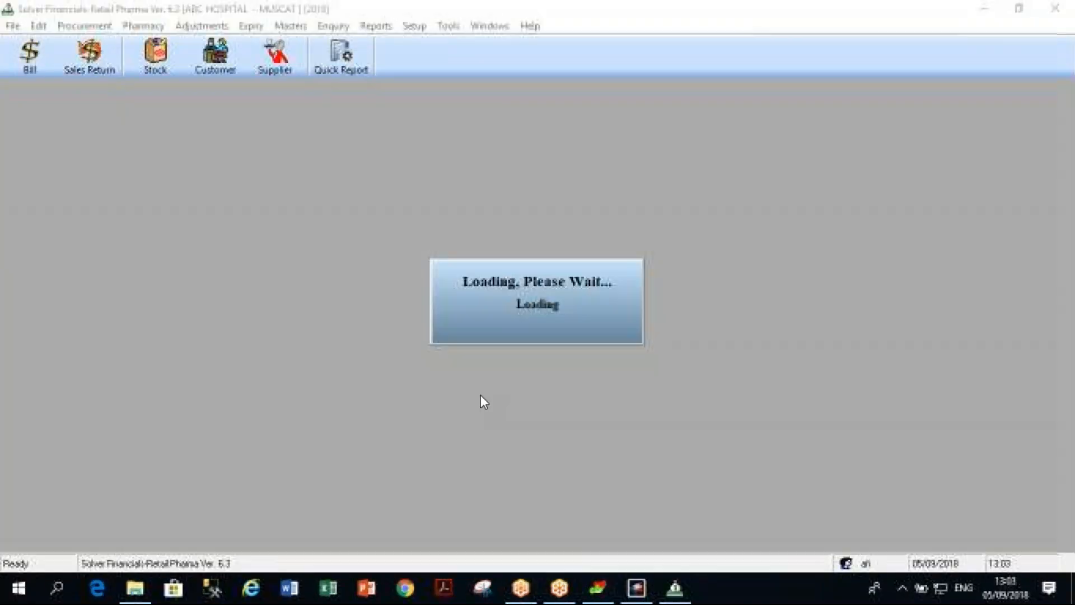
Close the near-expiry quick report, minimise Pharma and restore the hospital system.
left_click(834, 162)
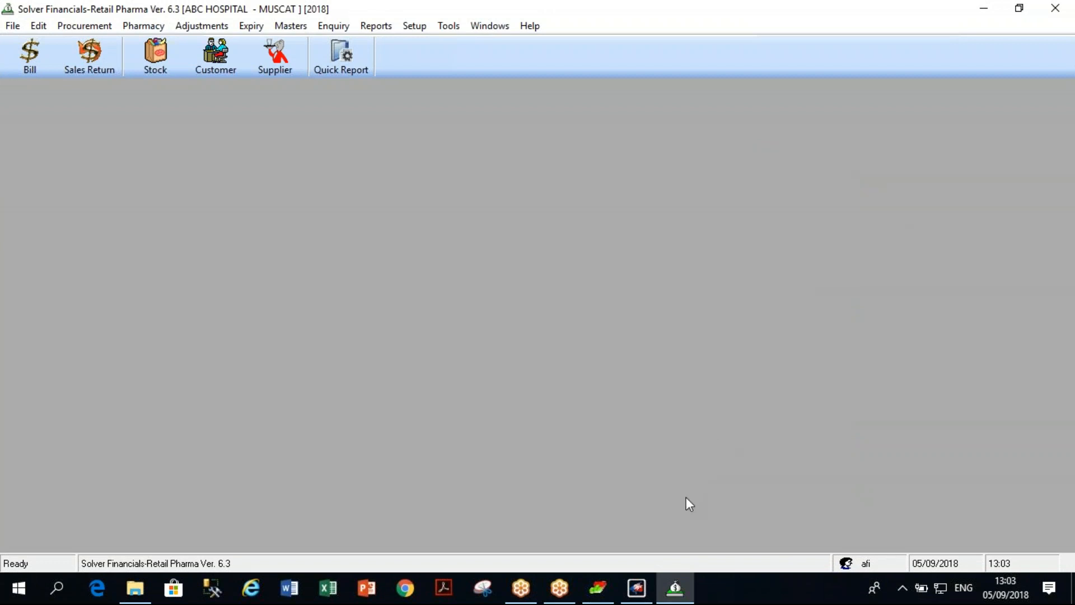
left_click(980, 9)
left_click(638, 586)
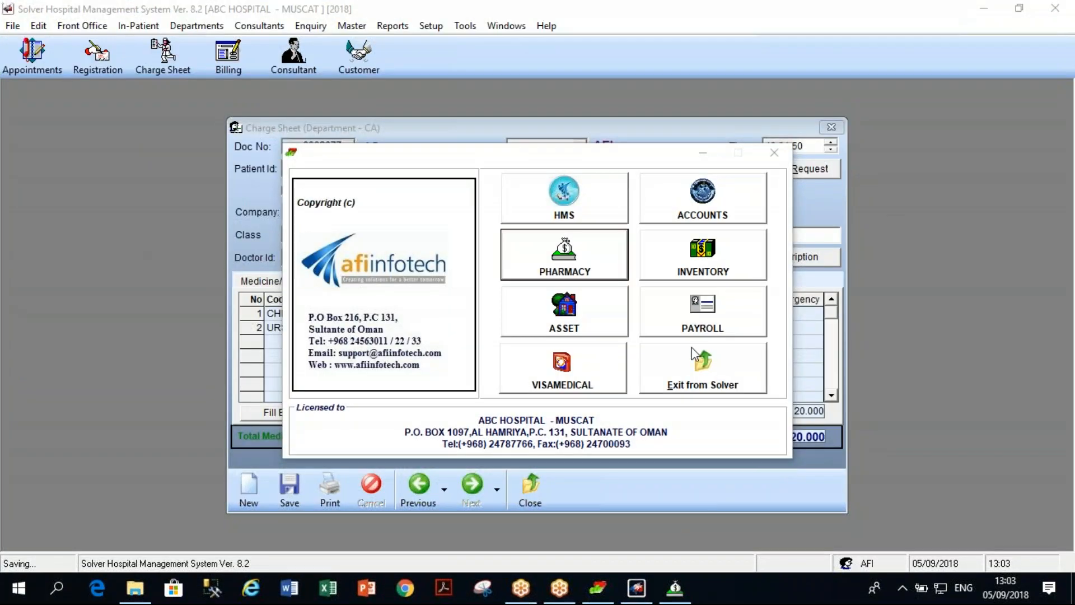
Dismiss the launcher and company selection dialog, declining to print the charge sheet.
left_click(703, 156)
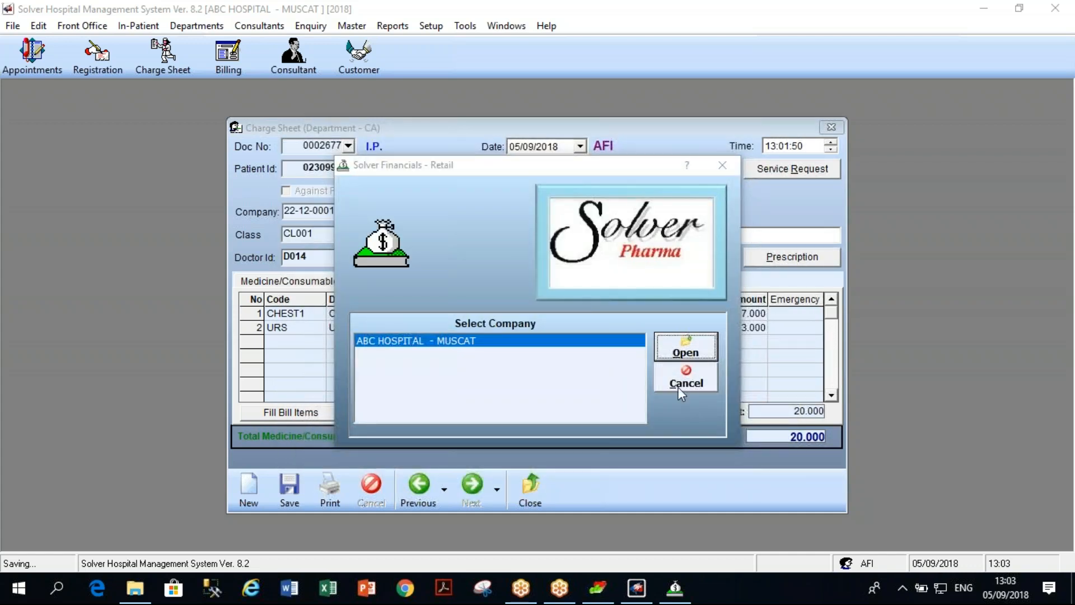
left_click(722, 165)
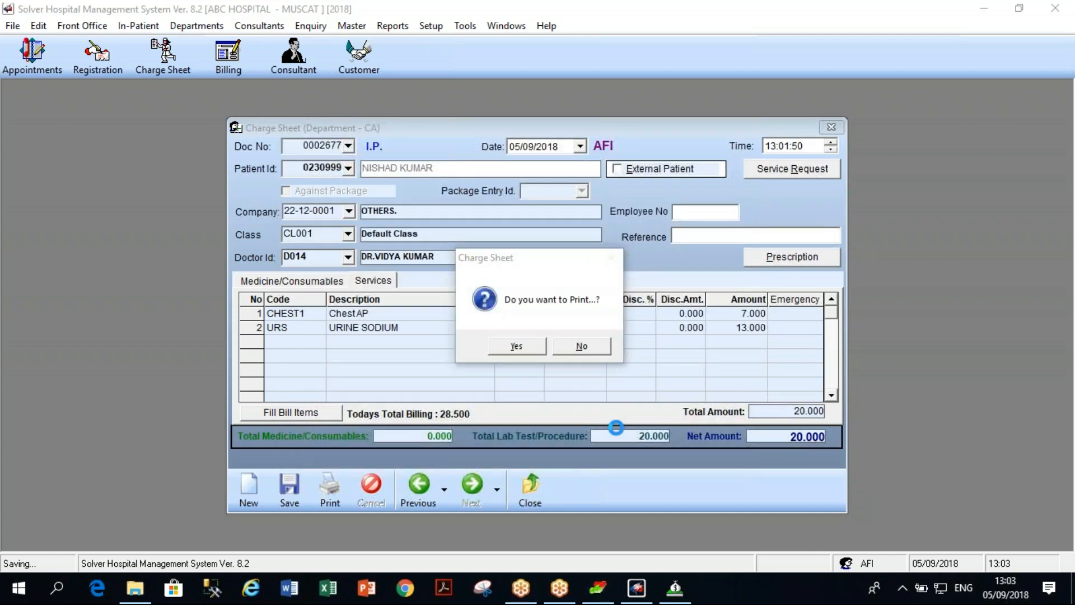
left_click(582, 346)
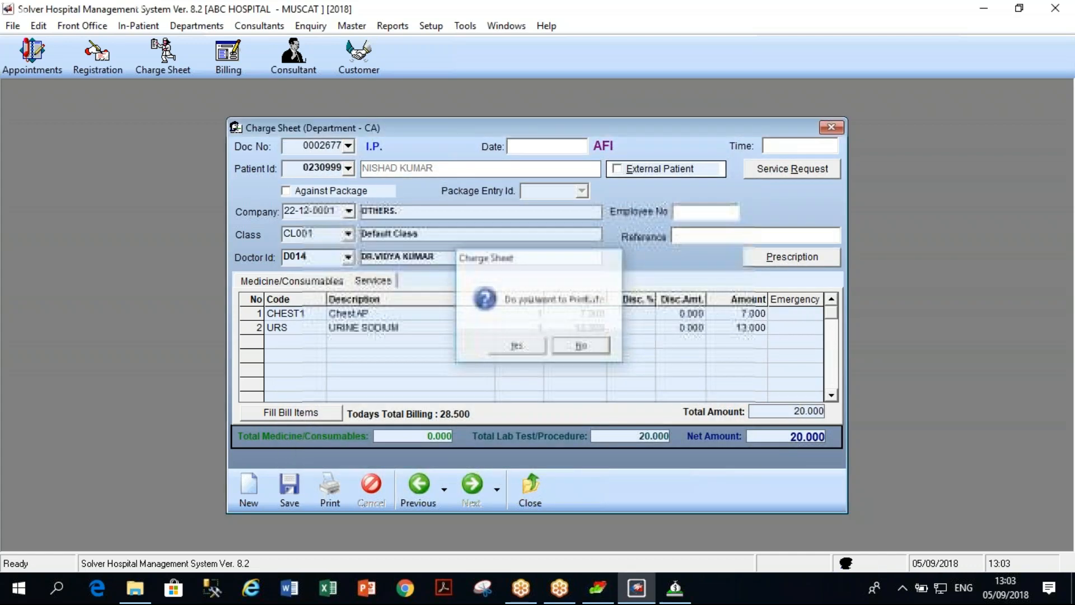
Review saved charge sheet 0002677, close it, and dismiss the In-Patient menu unused.
left_click(419, 490)
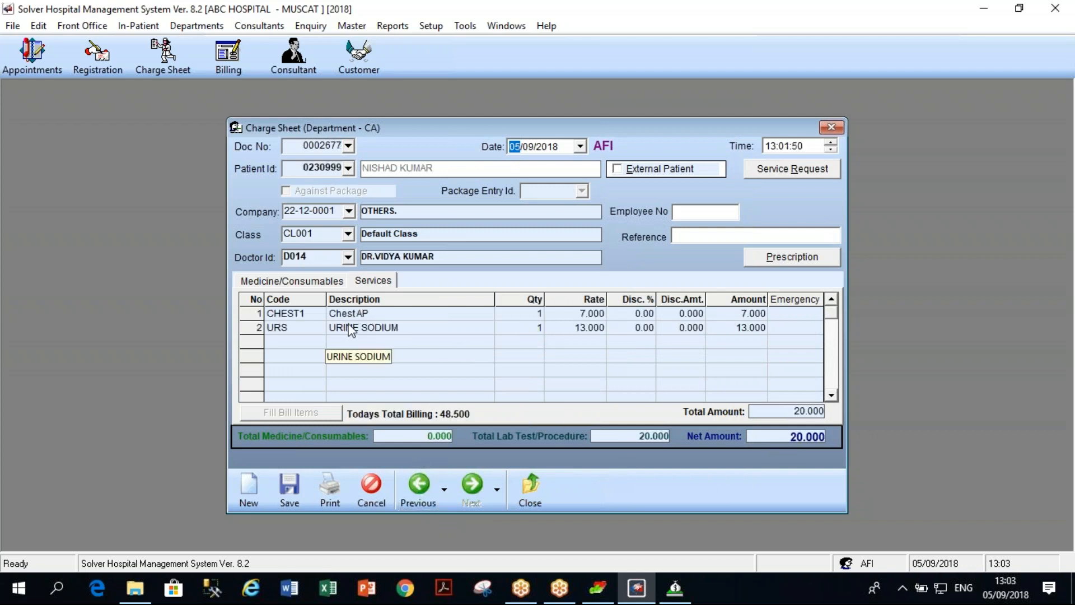
left_click(544, 485)
left_click(150, 26)
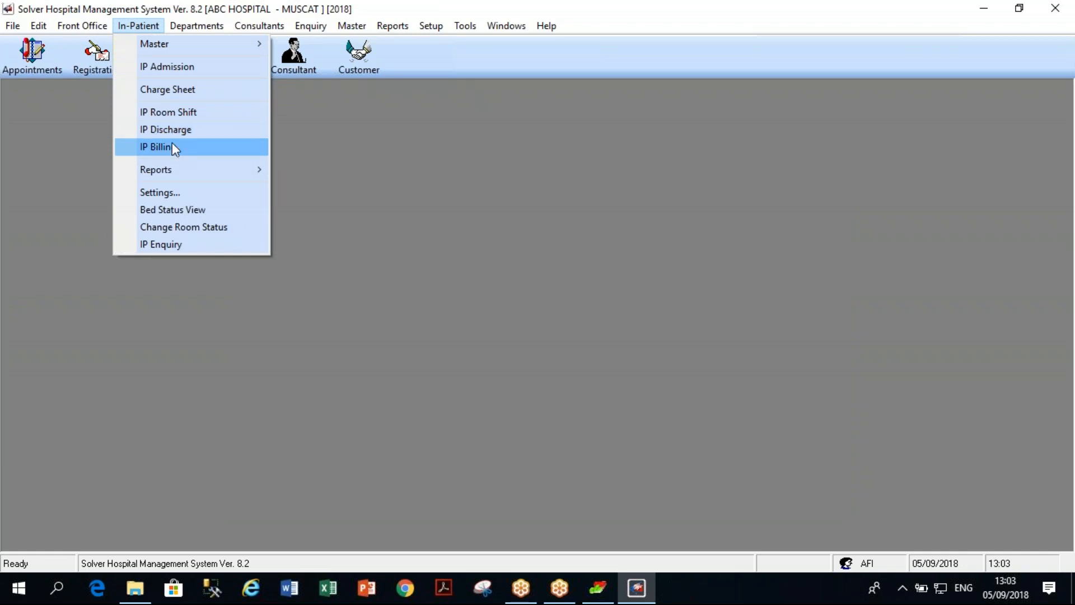
left_click(572, 290)
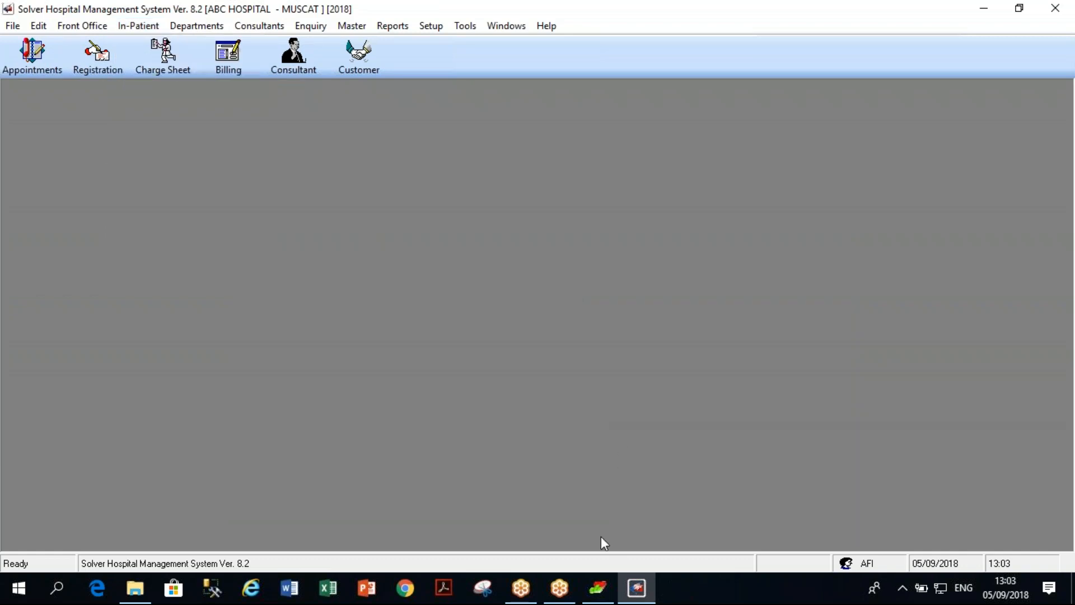
Minimise HMS, start Pharmacy from the launcher, open the hospital company and log in.
left_click(598, 588)
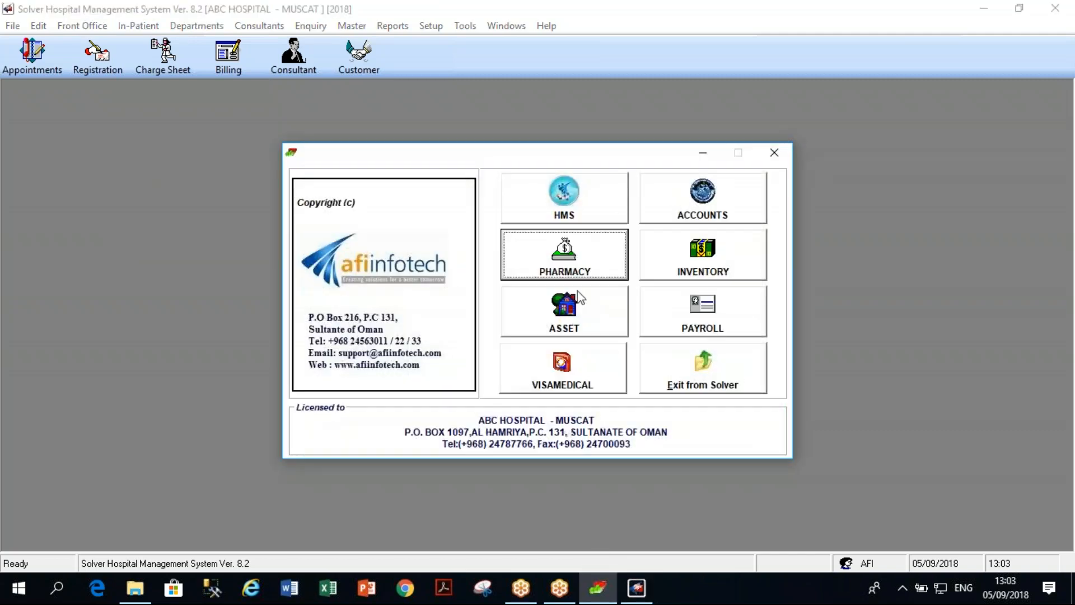
left_click(986, 8)
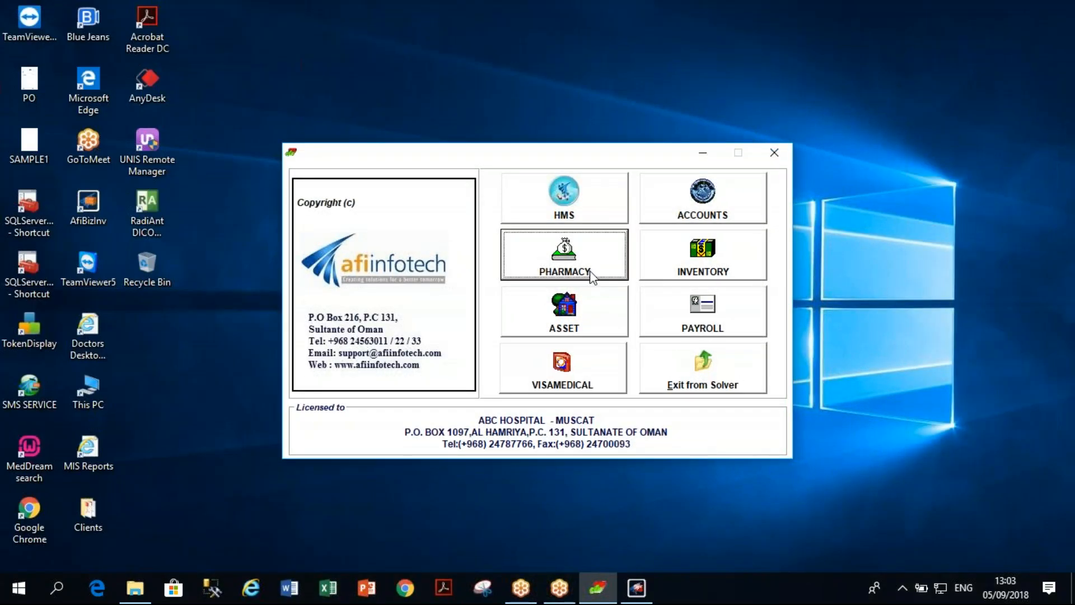
left_click(566, 264)
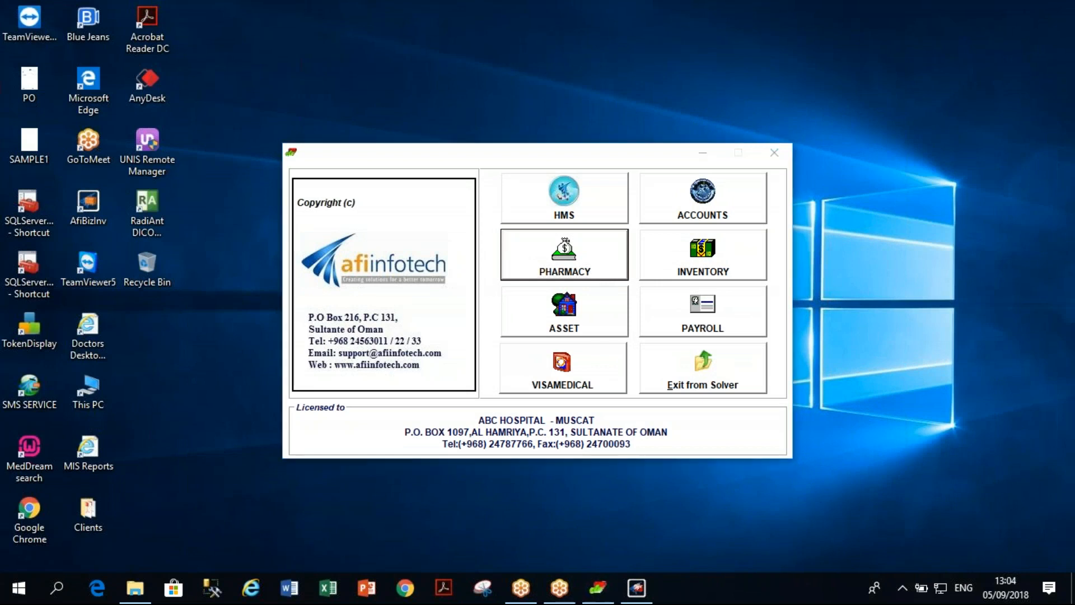
left_click(682, 345)
type("A")
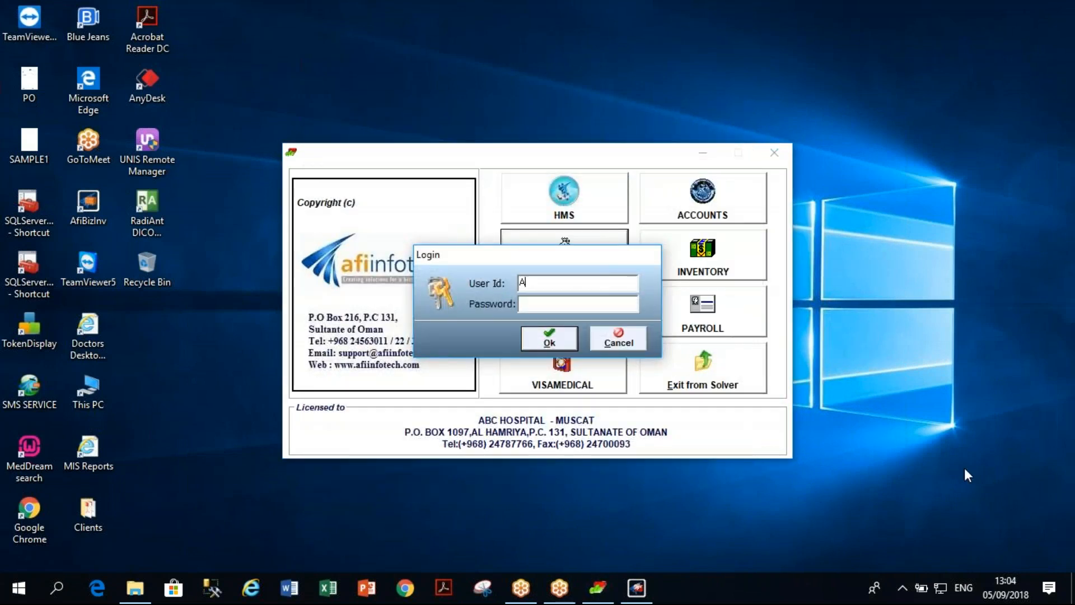
type("**")
key("Return")
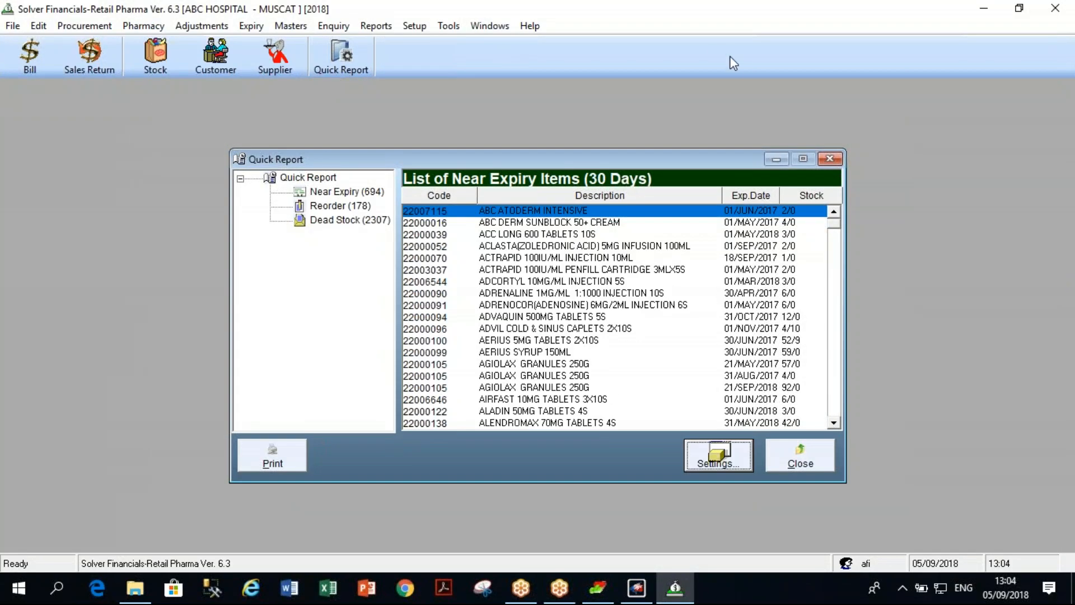
Close the quick report and start a pharmacy charge sheet for ABC PHARMACY(P0001).
left_click(832, 158)
left_click(147, 25)
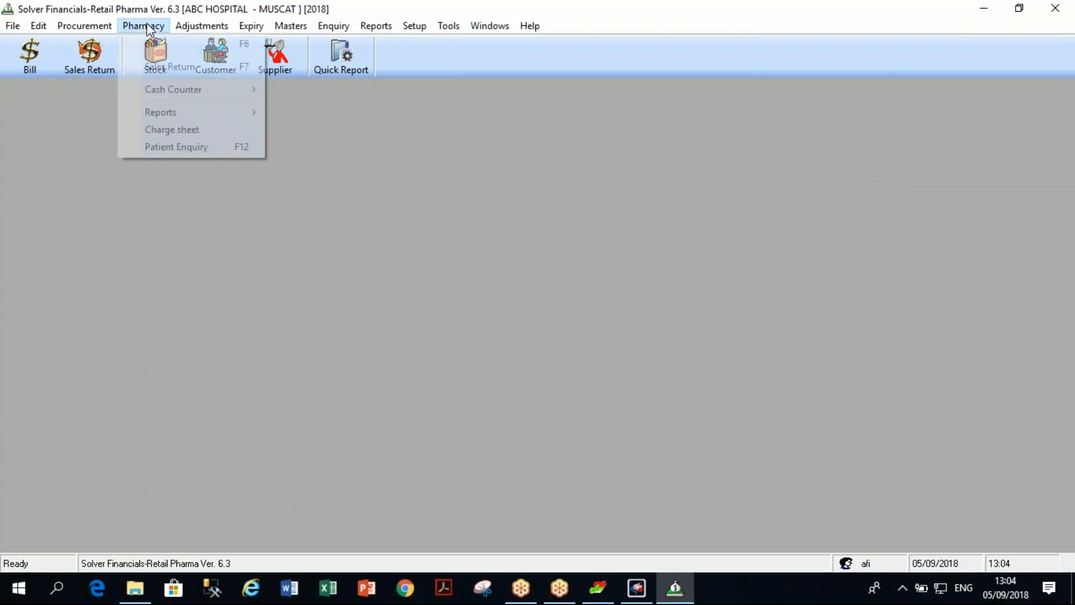
left_click(174, 130)
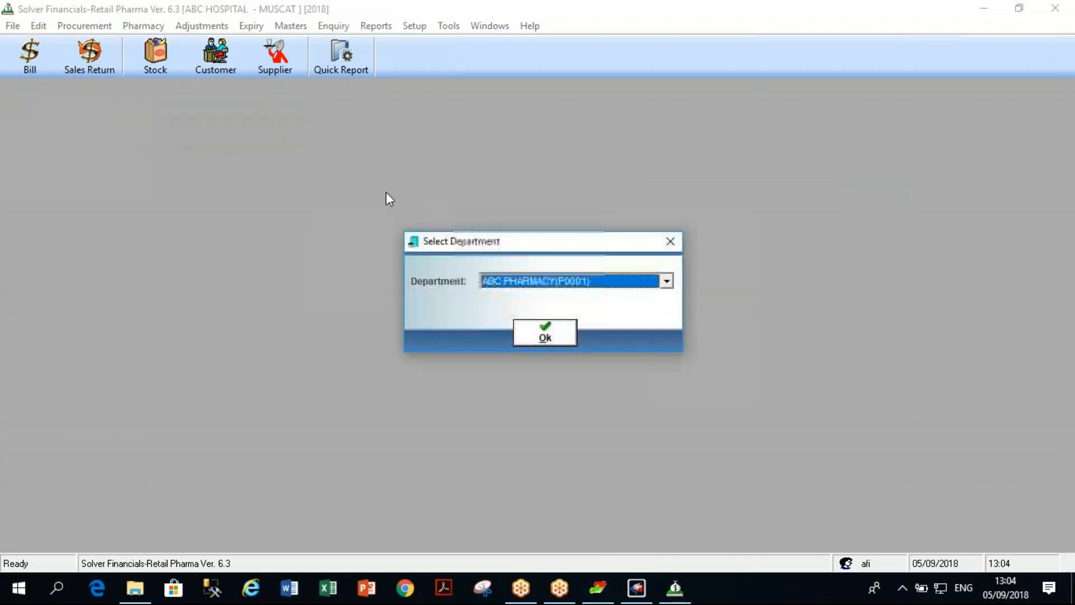
left_click(543, 338)
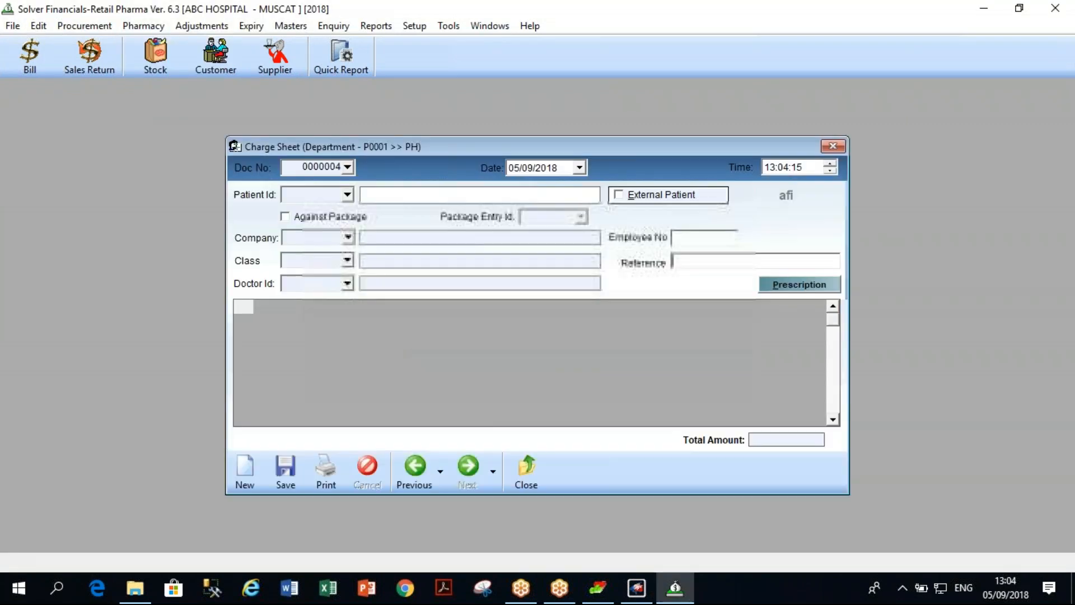
Load the admitted patient by ID onto charge sheet 0000004, ready for the first item code.
type("230999")
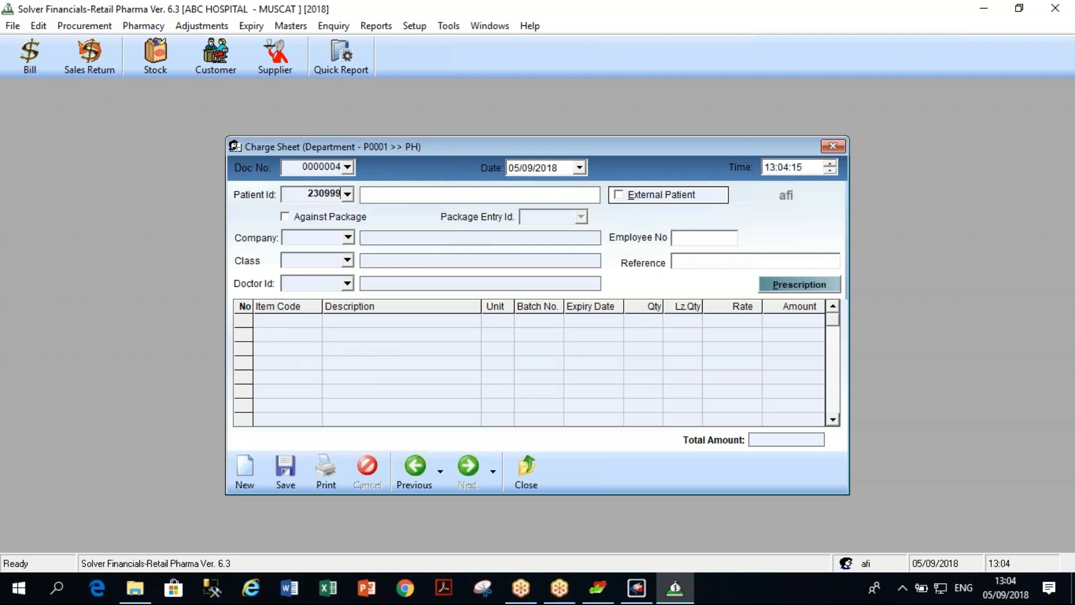
key("Return")
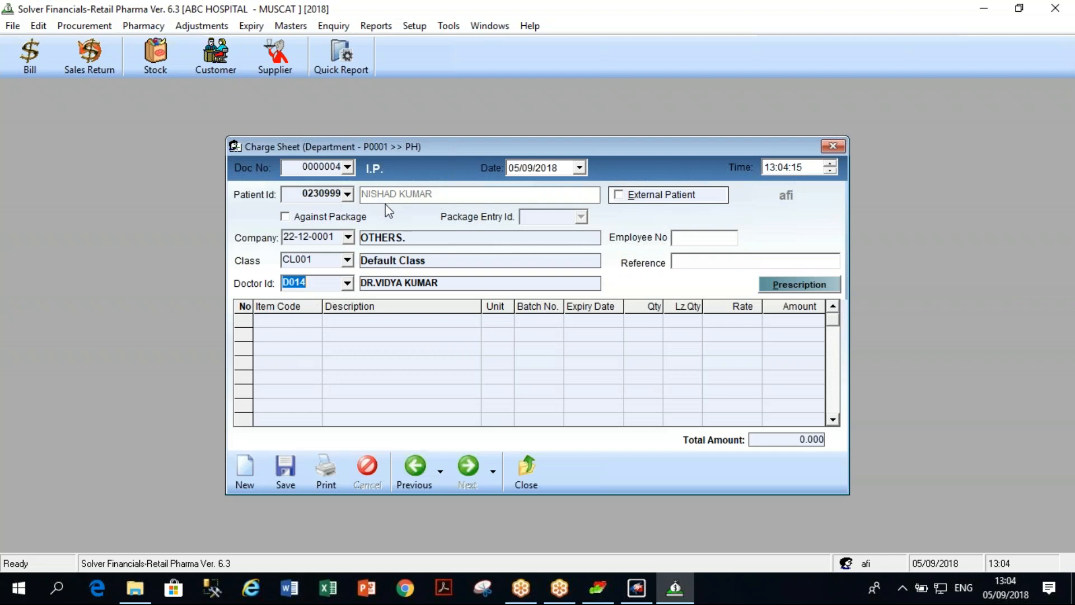
left_click(297, 325)
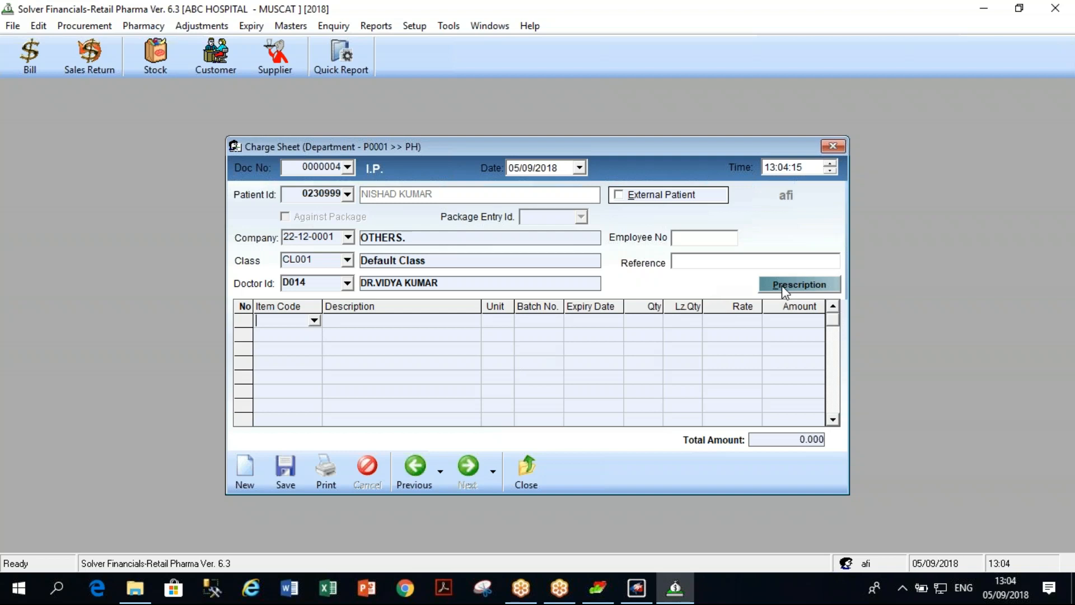
Try ABANA TABLETS 50S (out of stock), then DICLOPID 50MG TABLETS 2X10S in row 1.
left_click(315, 322)
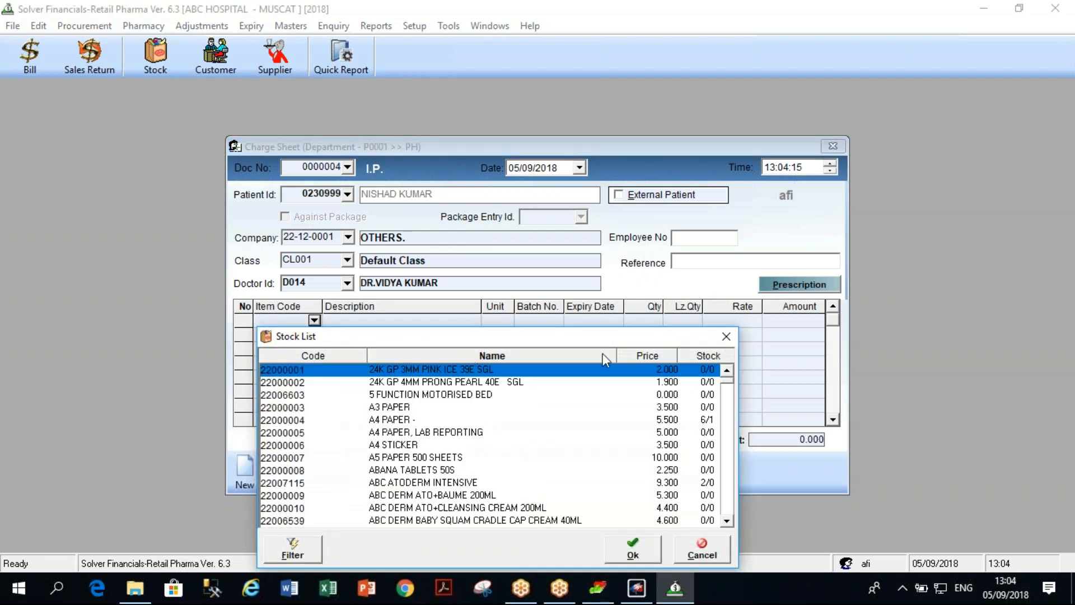
left_click_drag(620, 338, 646, 258)
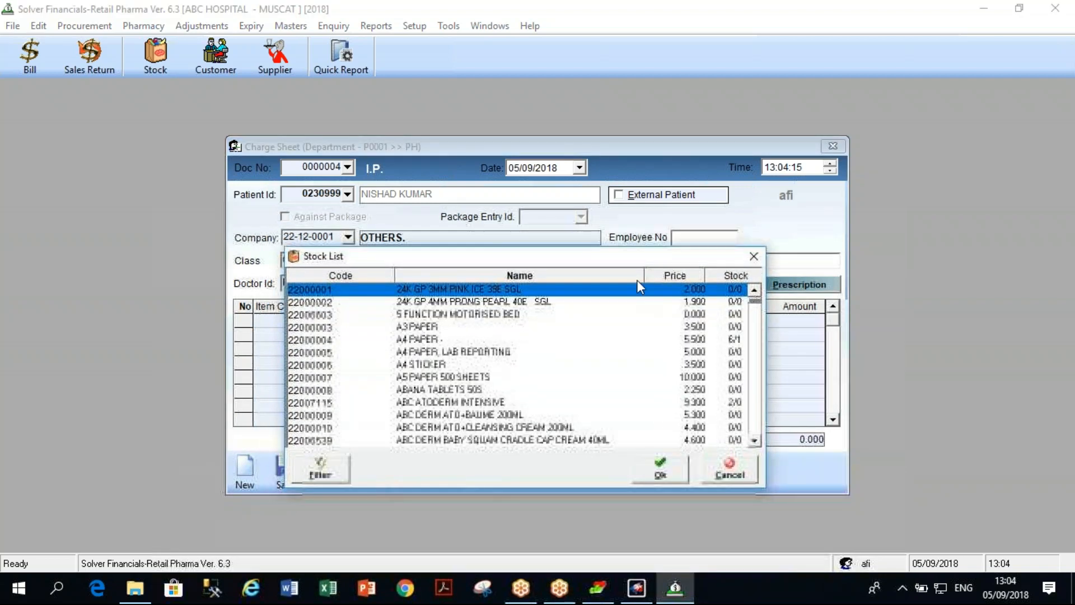
left_click(455, 392)
double_click(454, 392)
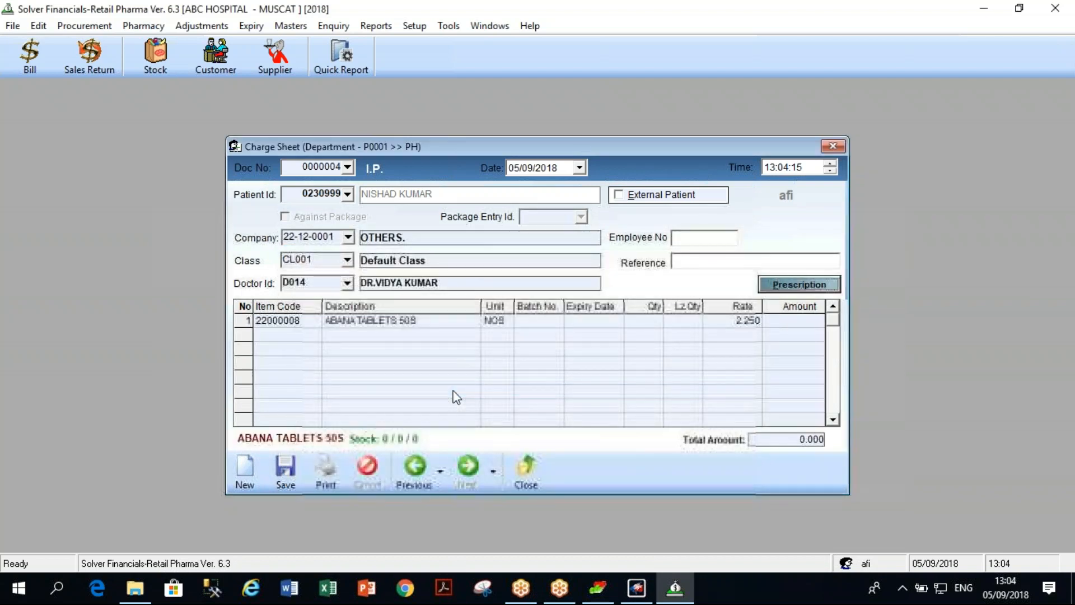
left_click(622, 259)
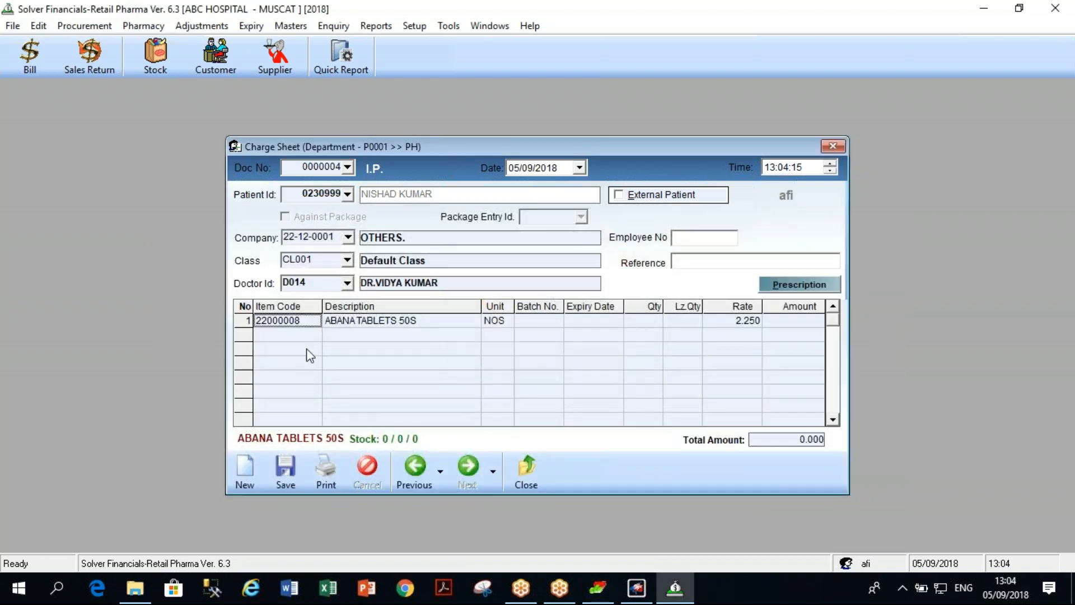
left_click(315, 321)
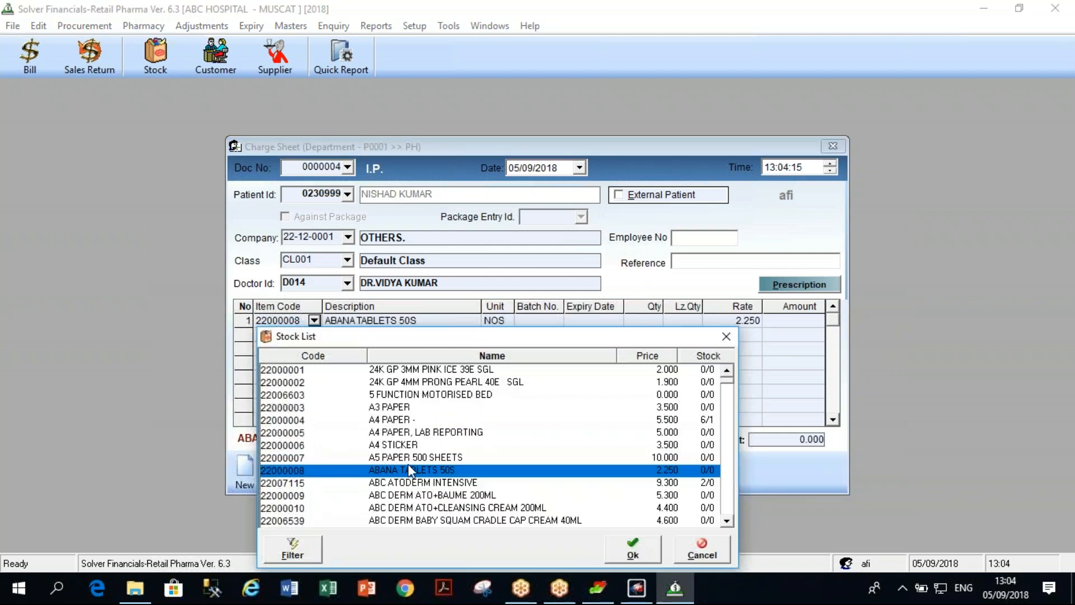
left_click(425, 356)
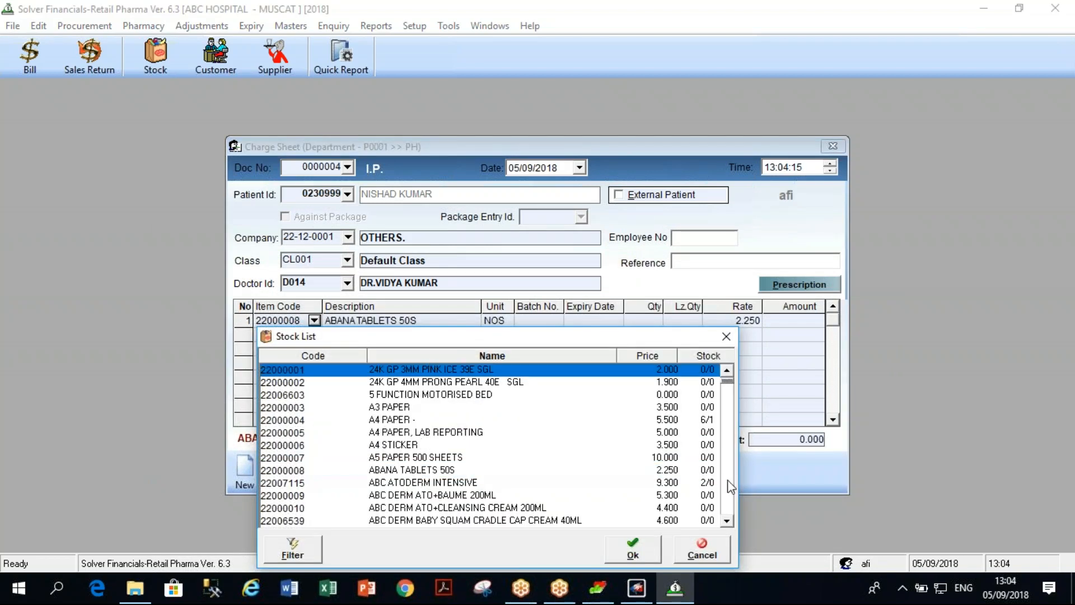
scroll(727, 481, "down", 7)
scroll(694, 357, "up", 2)
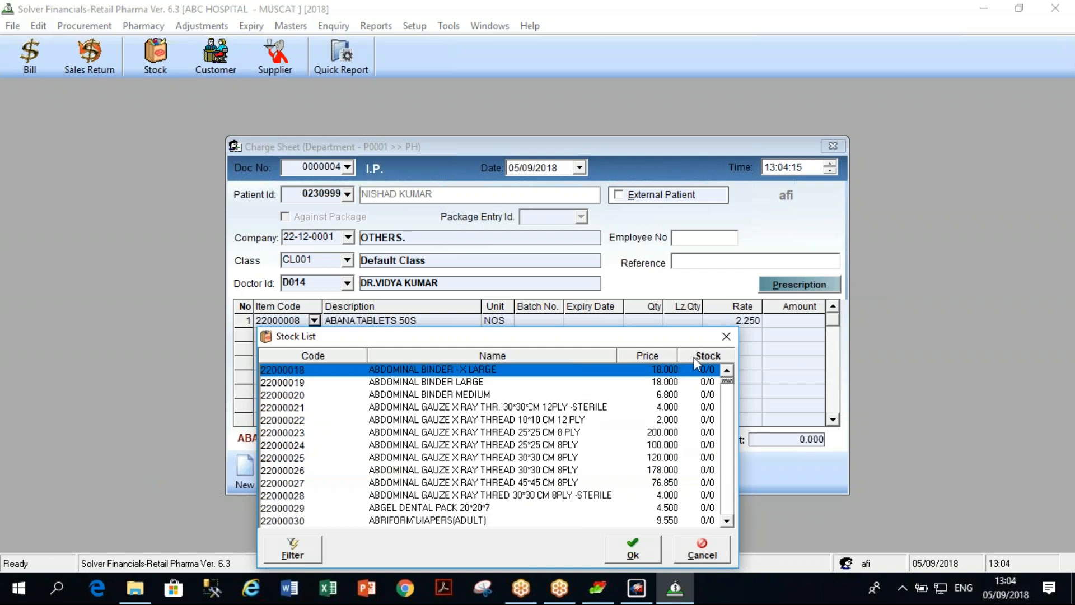
left_click(697, 357)
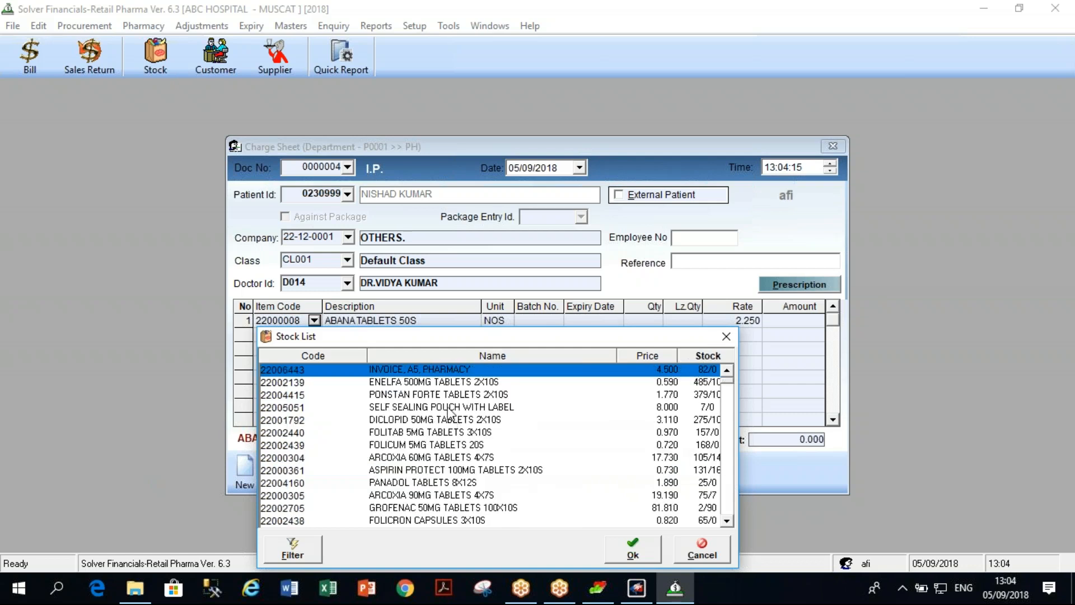
double_click(430, 420)
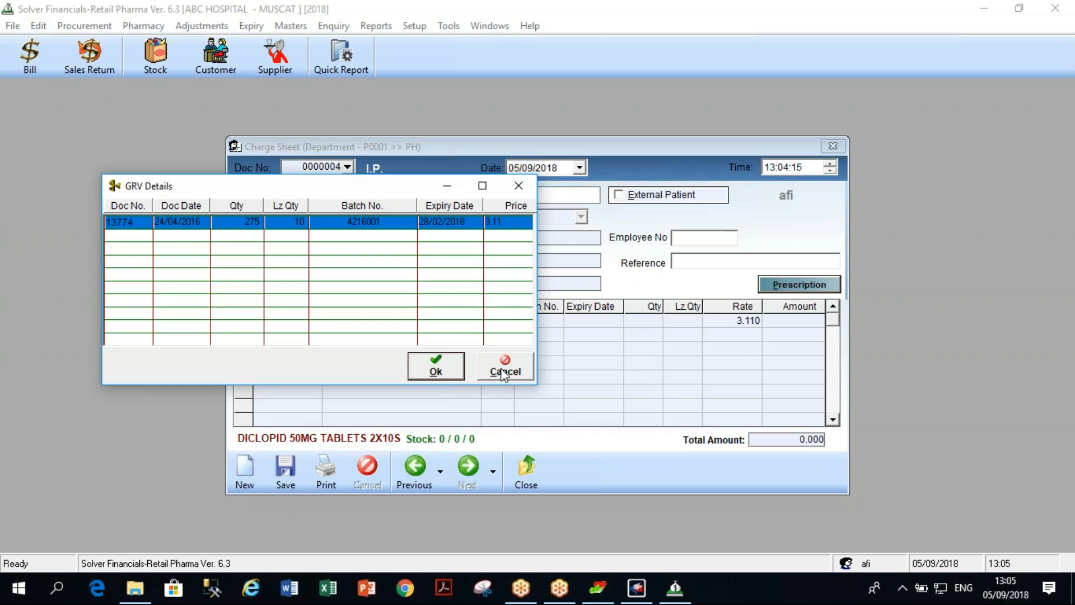
left_click(436, 370)
Swap row 1 to ARCOXIA 90MG TABLETS 4X7S, then back to out-of-stock ABANA TABLETS 50S.
left_click(299, 323)
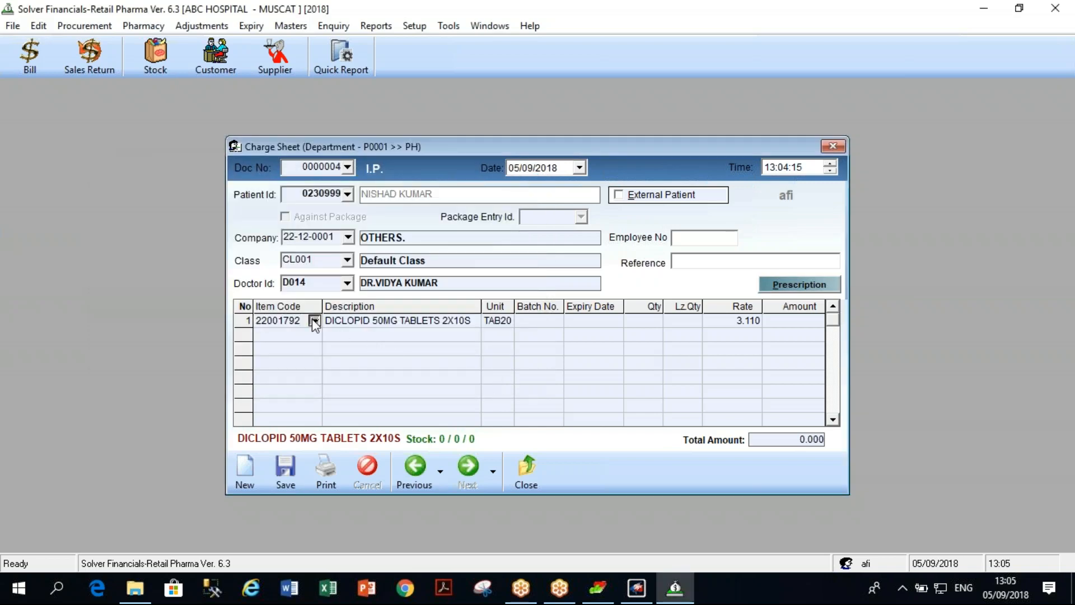
left_click(314, 321)
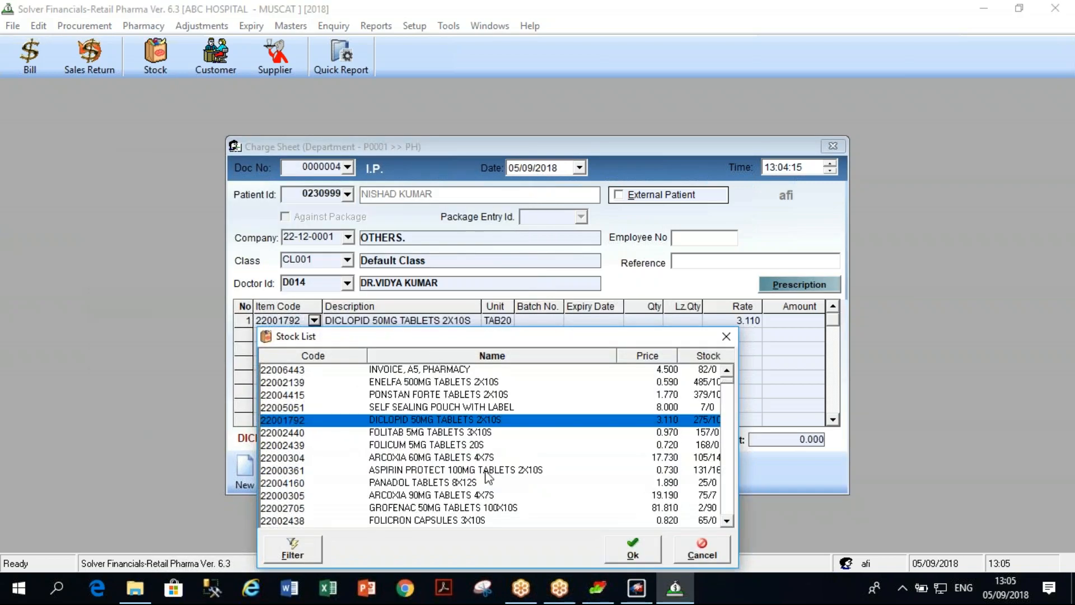
double_click(472, 496)
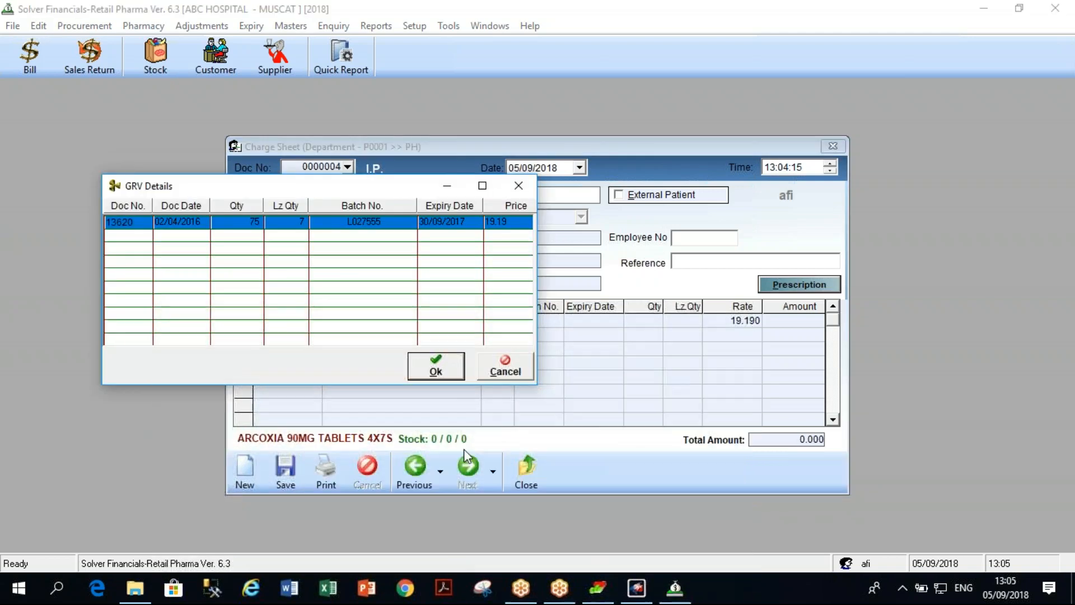
left_click(505, 371)
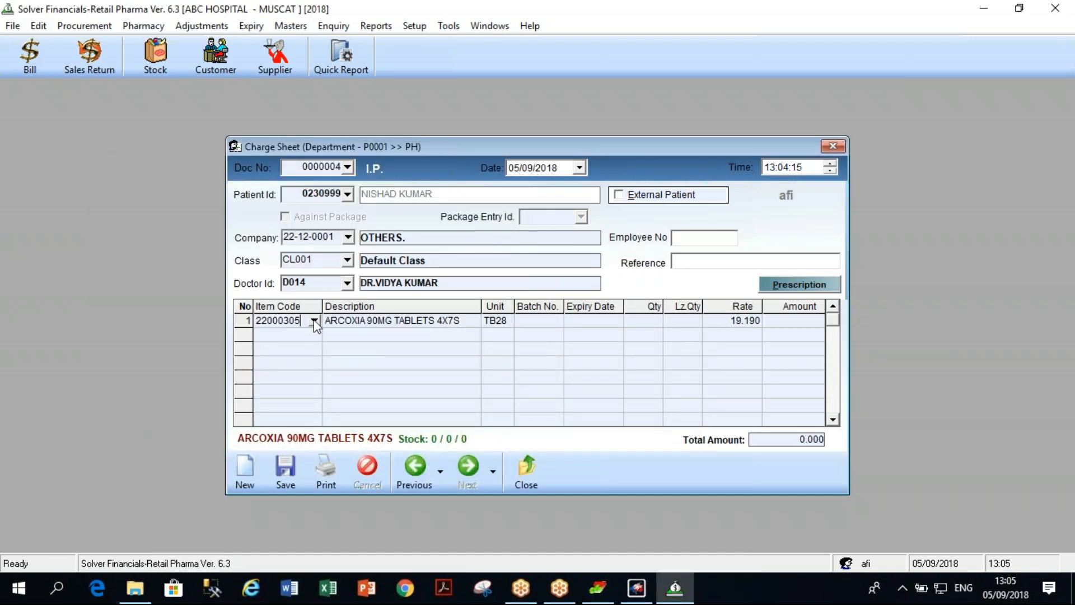
left_click(314, 321)
left_click(432, 358)
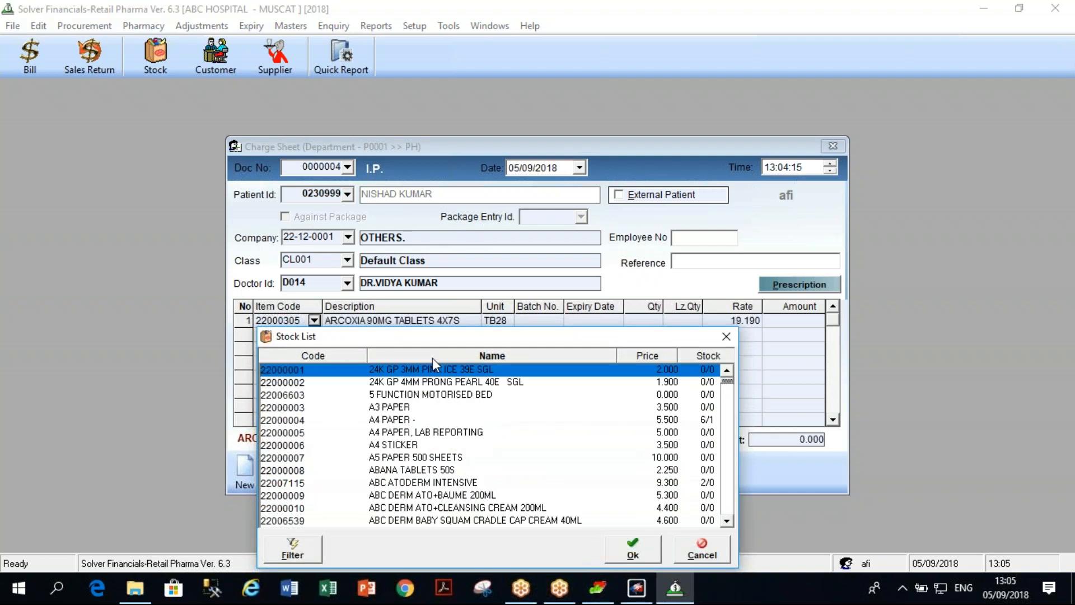
double_click(438, 470)
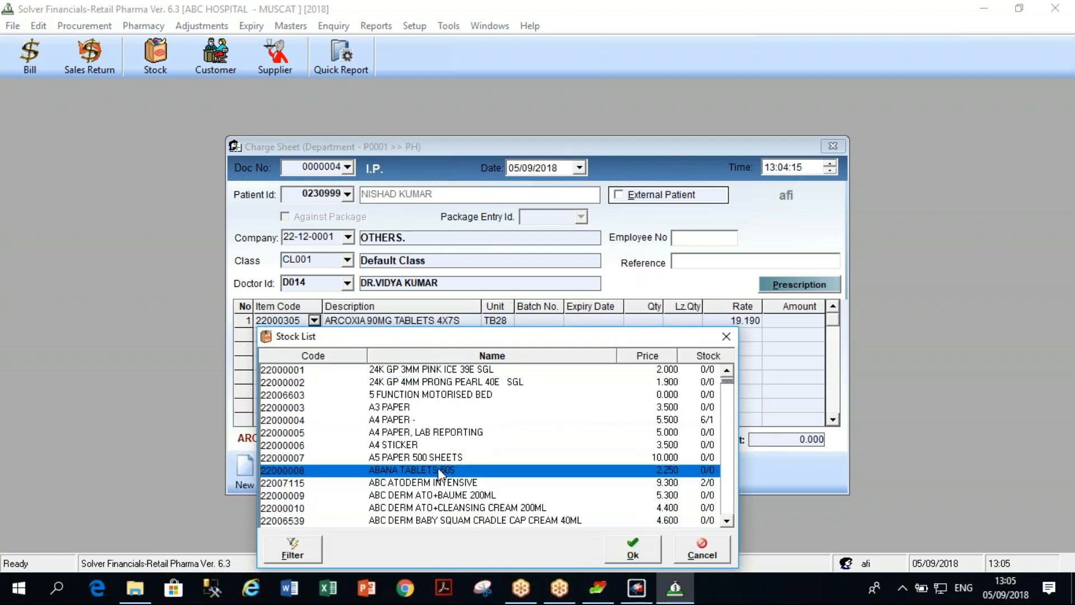
left_click(577, 348)
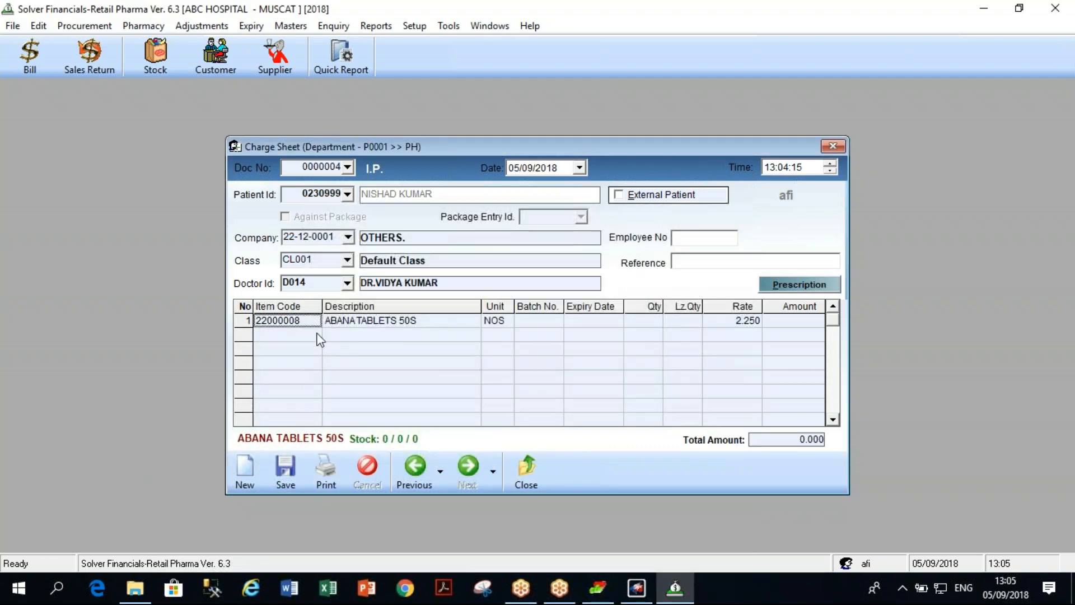
Put ABDOMINAL BINDER (22000017) at rate 9.000 into row 1, skipping the batch details.
left_click(314, 319)
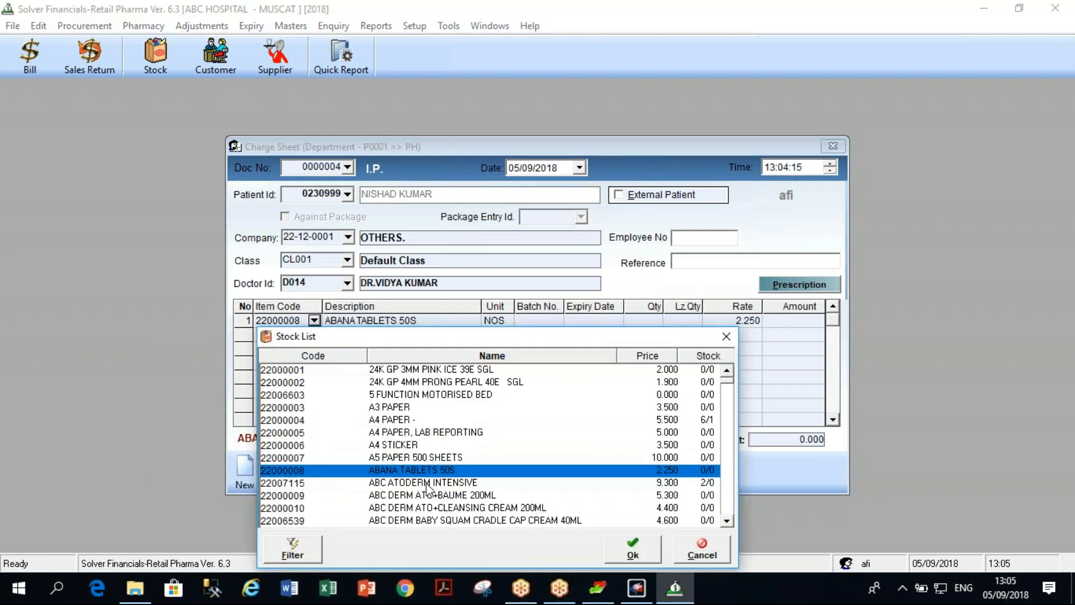
left_click(437, 521)
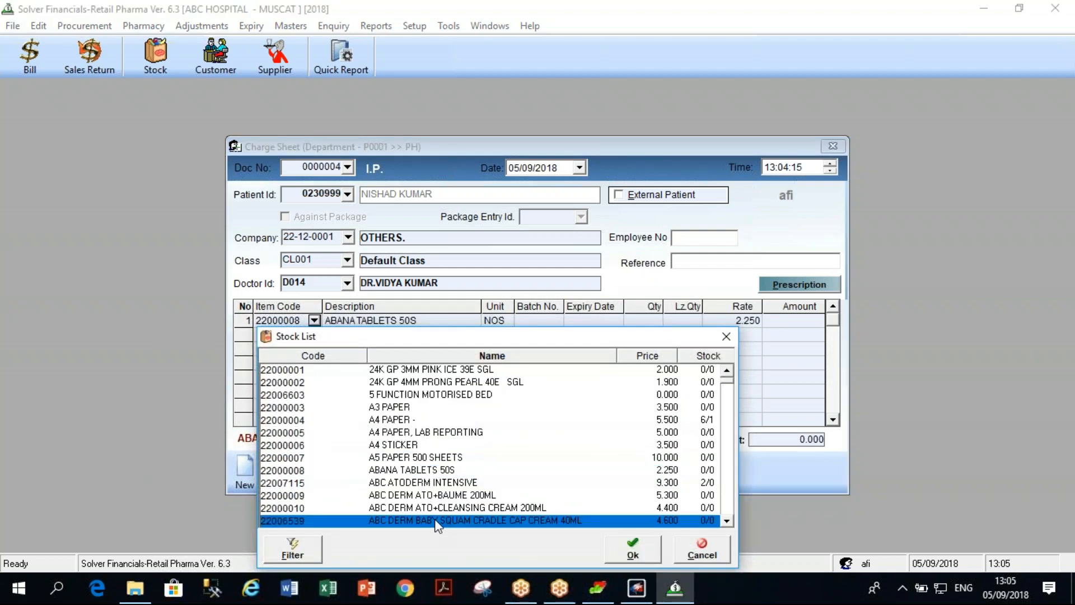
left_click(636, 420)
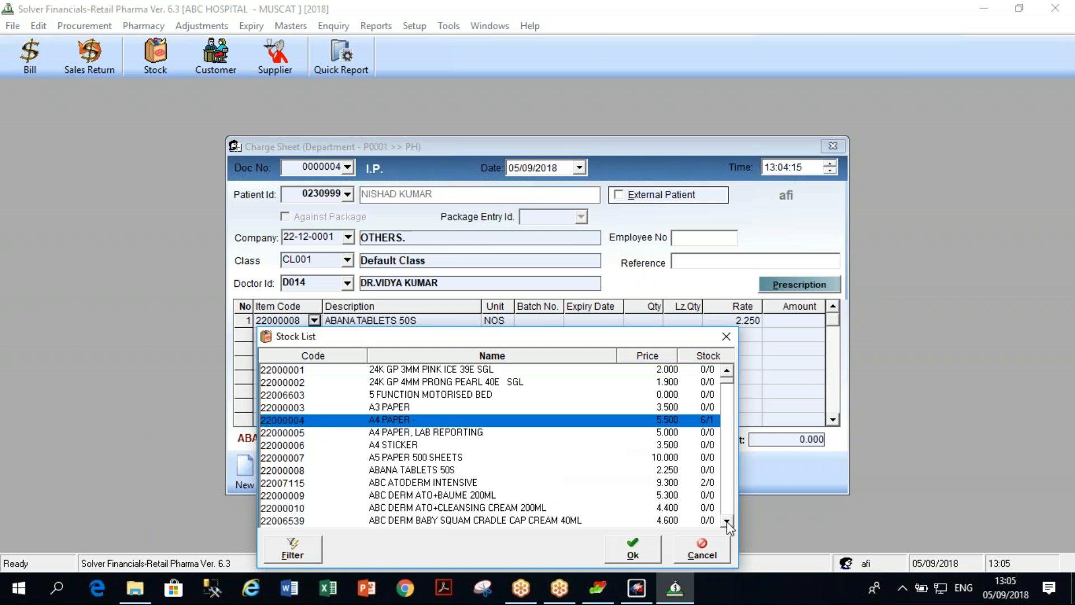
scroll(670, 498, "down", 4)
left_click(656, 482)
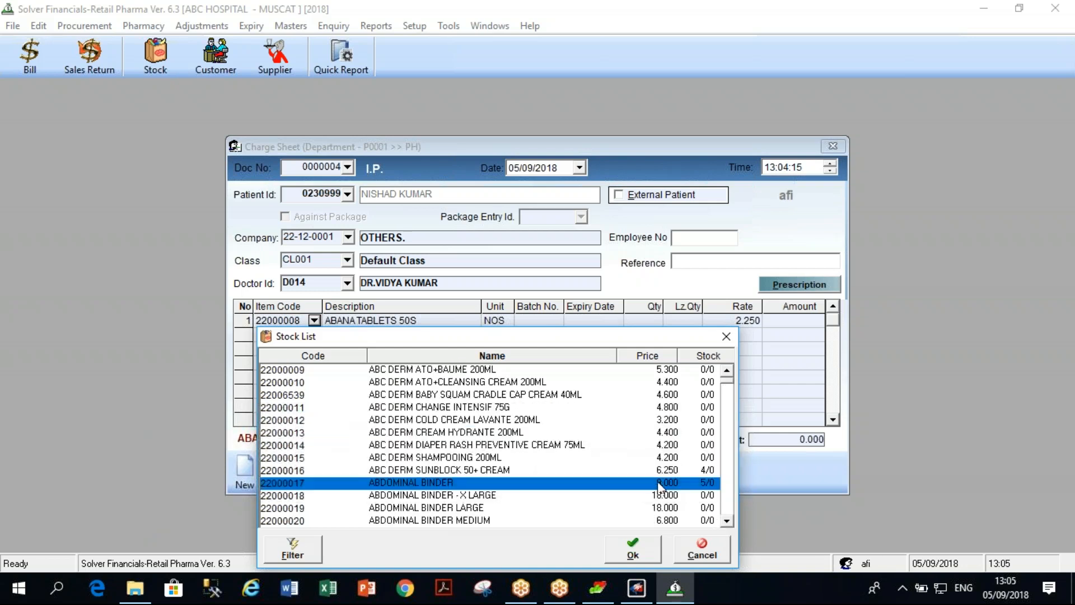
double_click(656, 483)
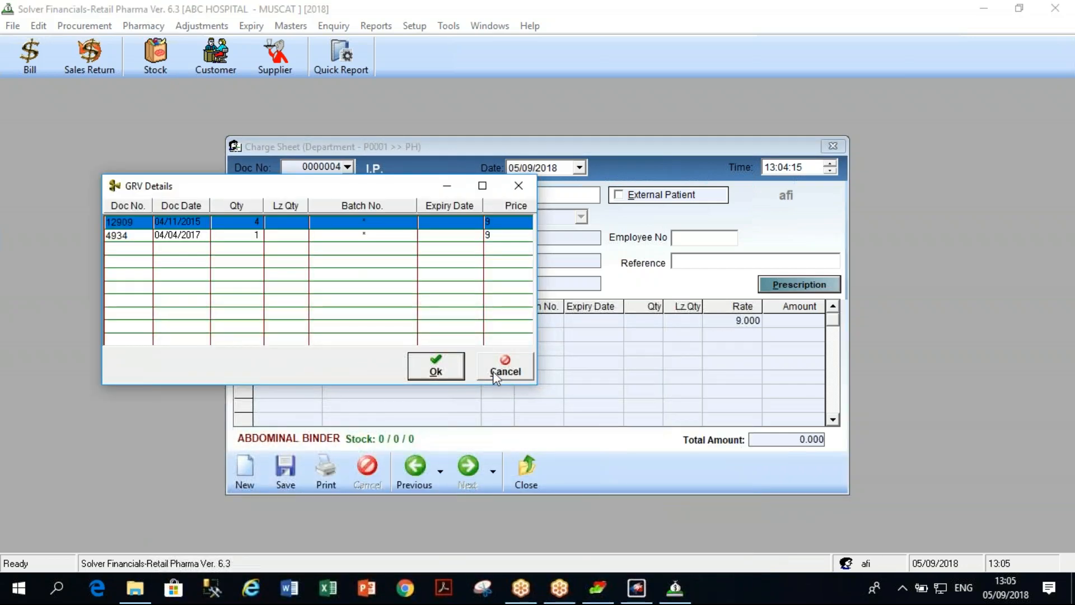
left_click(446, 368)
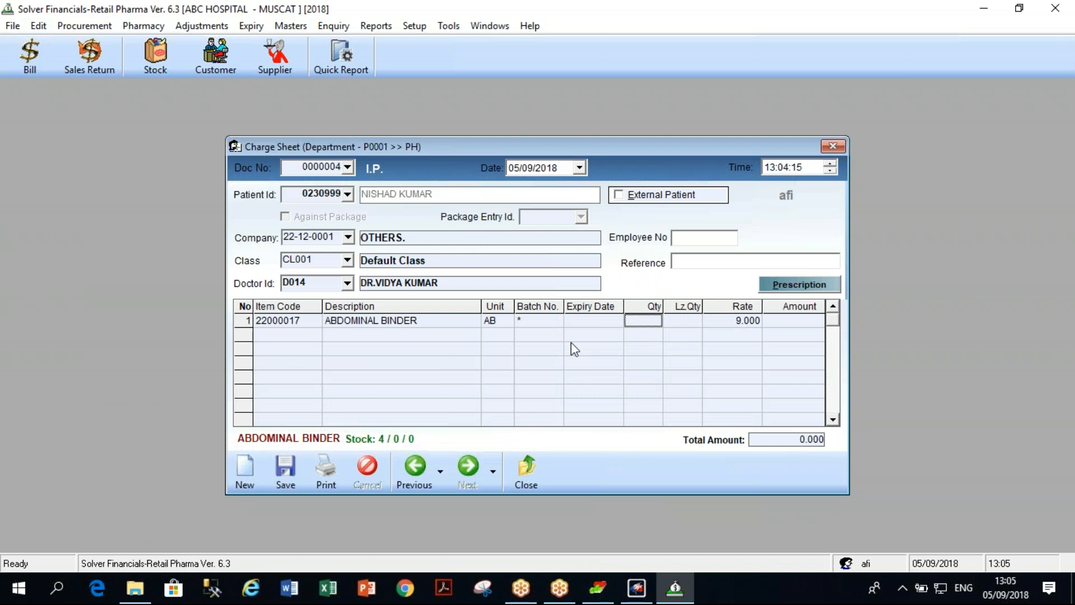
Give the abdominal binder quantity 1 and add AMOCLAN 1.2G INJECTION to row 2.
type("1")
key("Return")
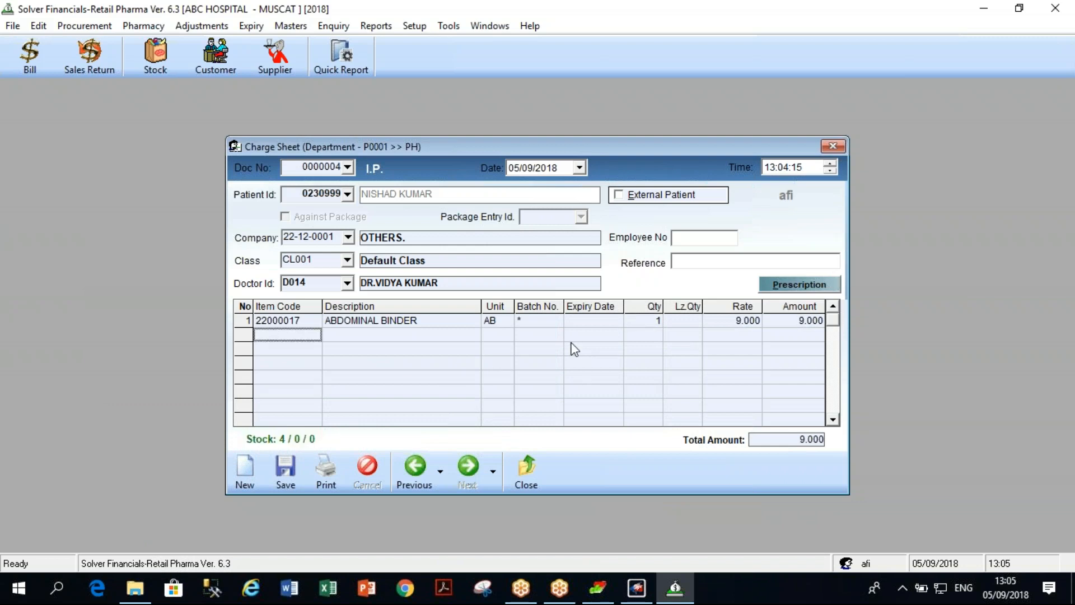
left_click(305, 334)
left_click(315, 335)
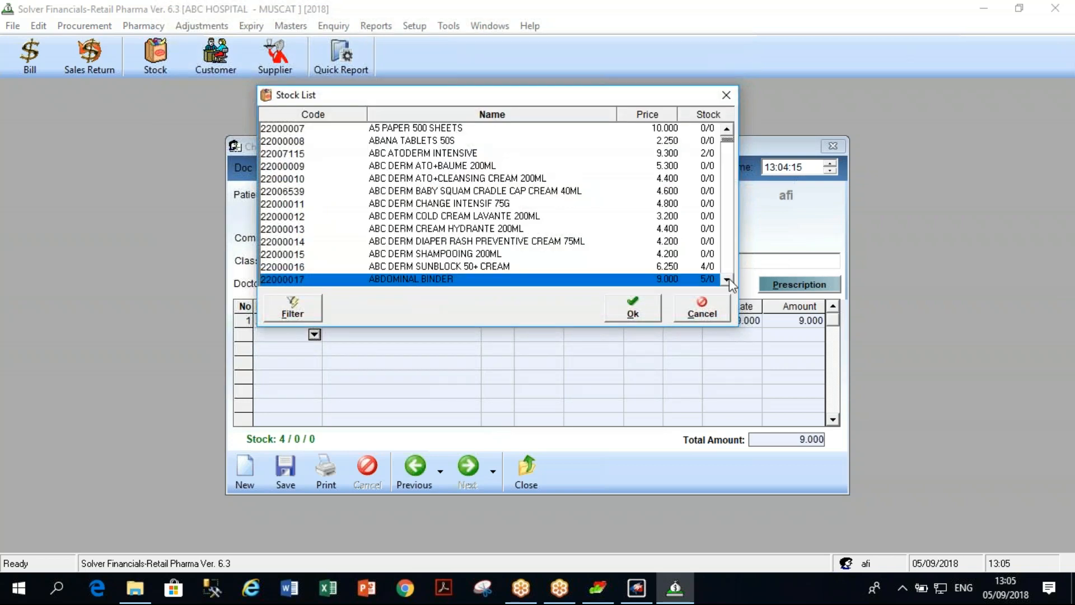
left_click(727, 279)
left_click(728, 280)
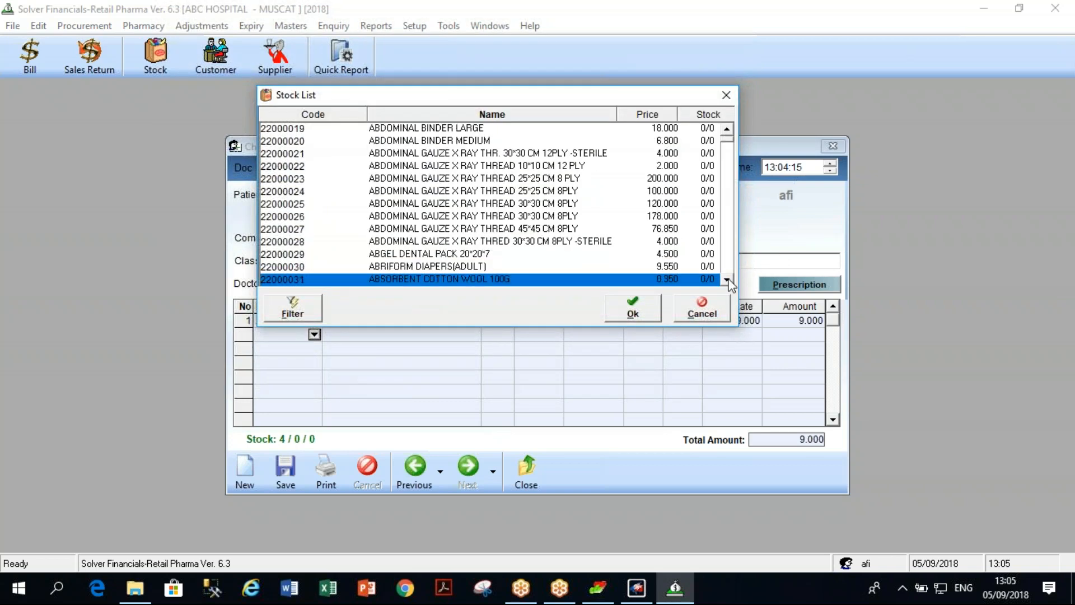
left_click(709, 114)
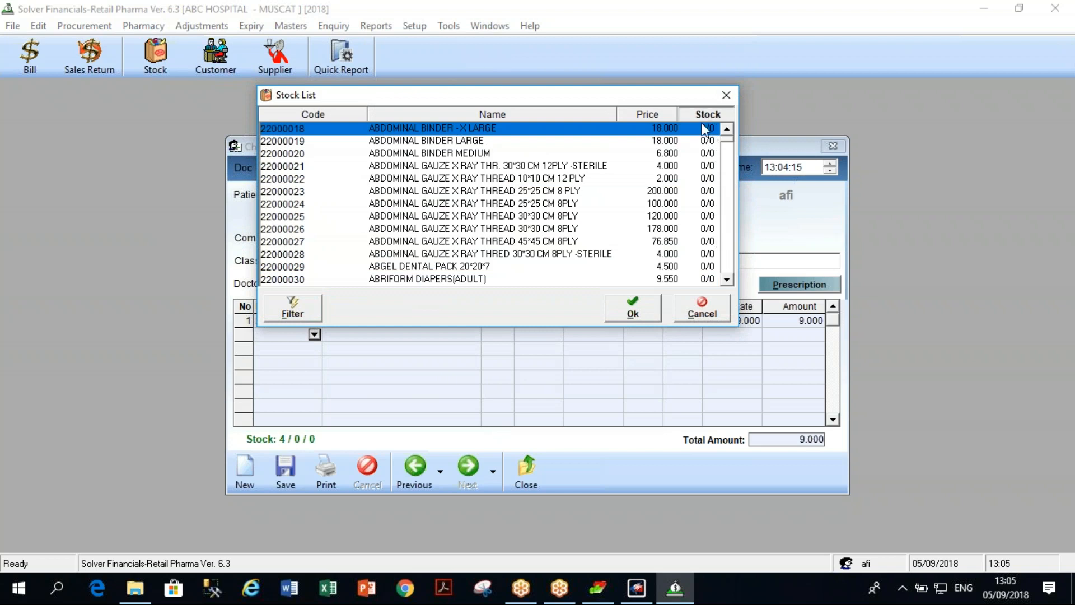
left_click(706, 114)
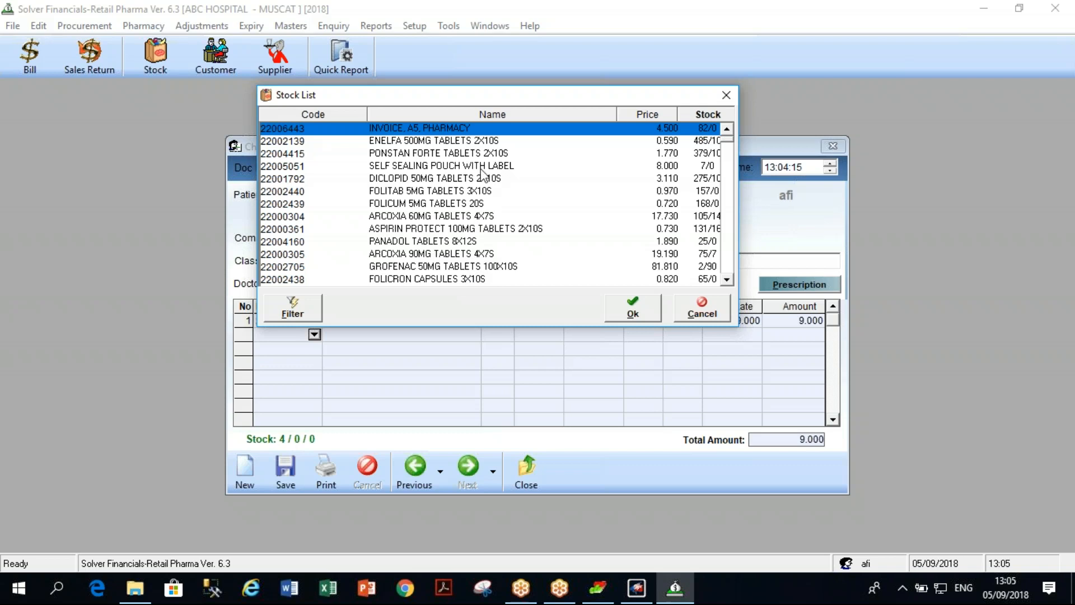
left_click(499, 114)
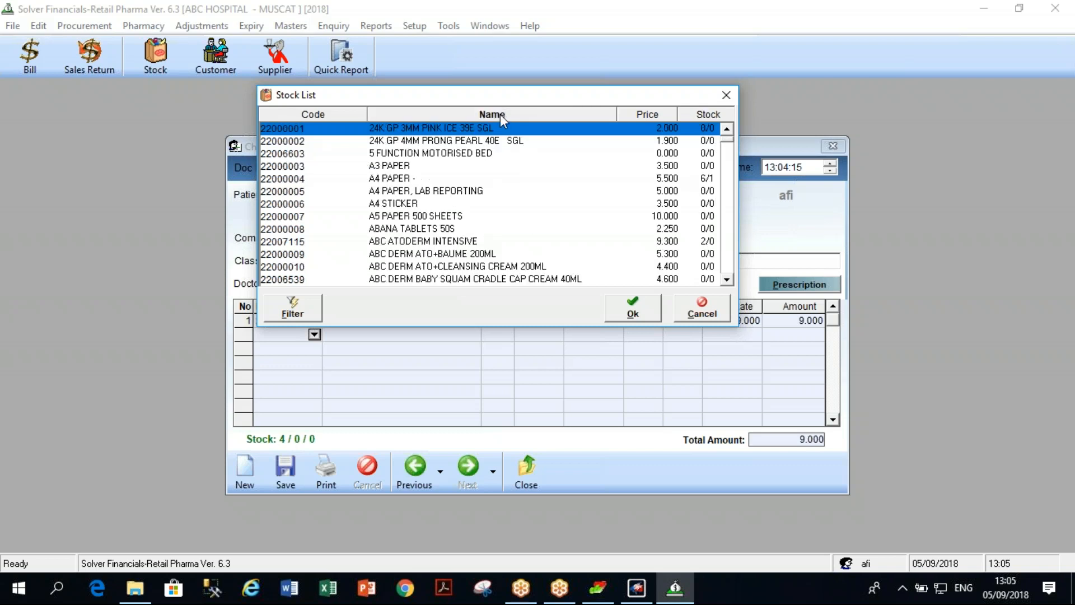
type("amo")
key("Return")
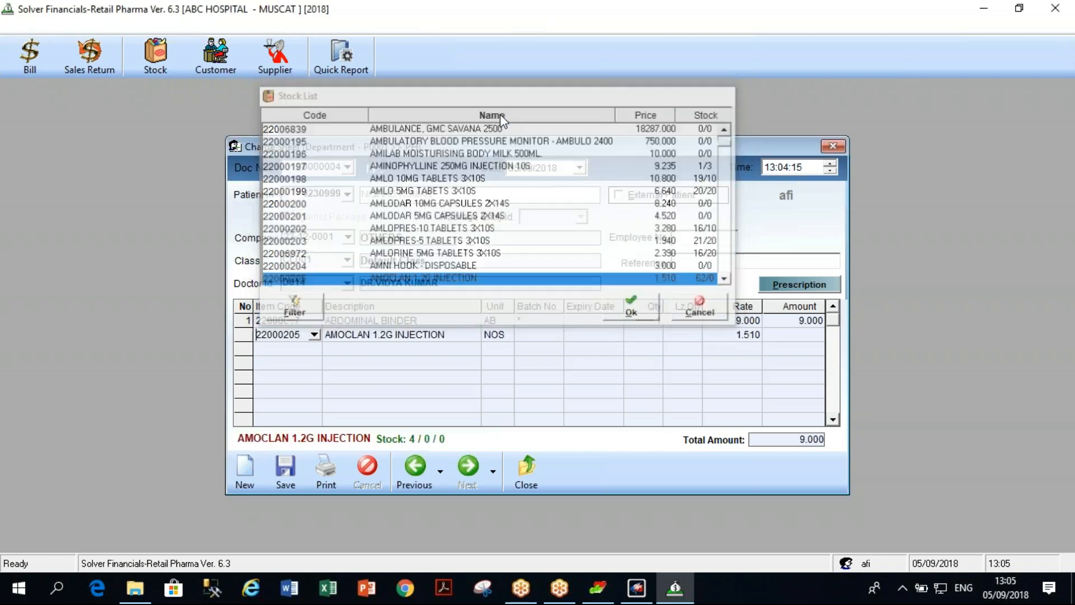
Choose batch AA (expiring 26/12/2018) and quantity 5 for the injection line.
left_click(400, 240)
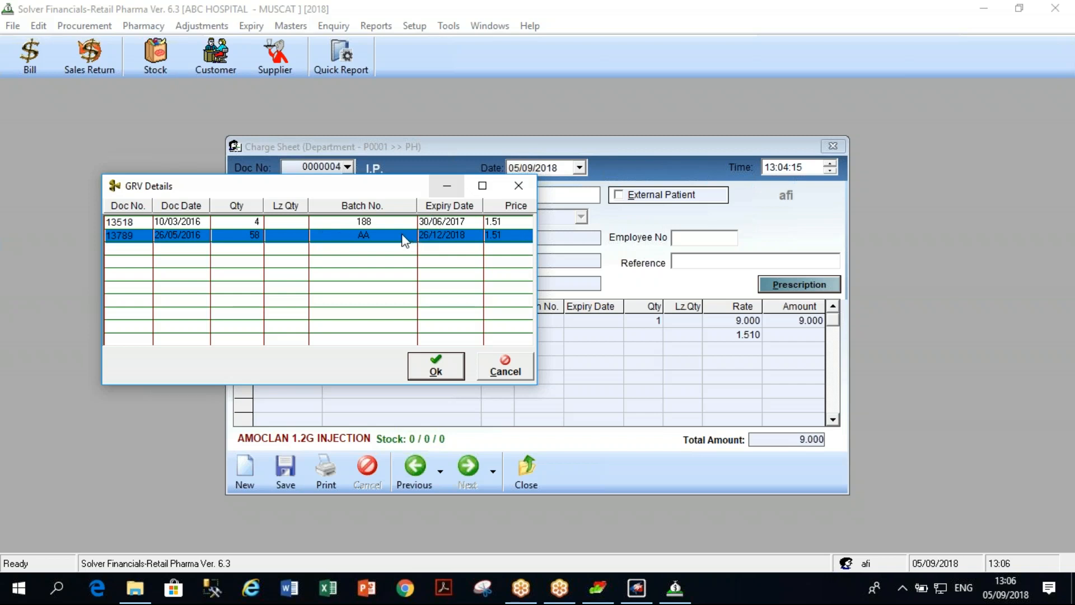
left_click(436, 367)
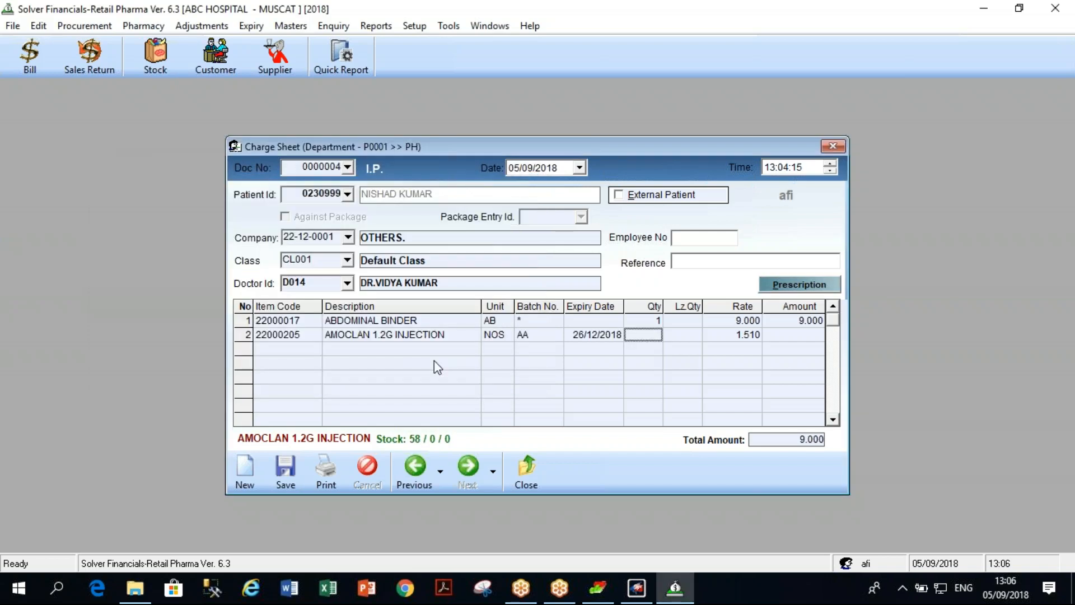
type("5")
key("Return")
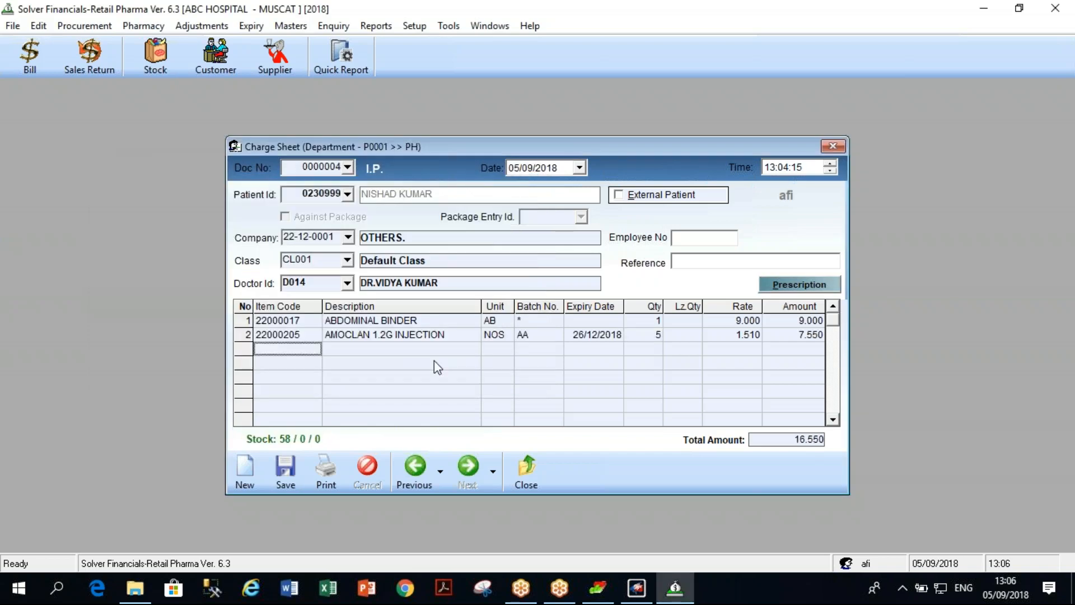
Save the charge sheet at 16.550 without printing and close it.
left_click(287, 481)
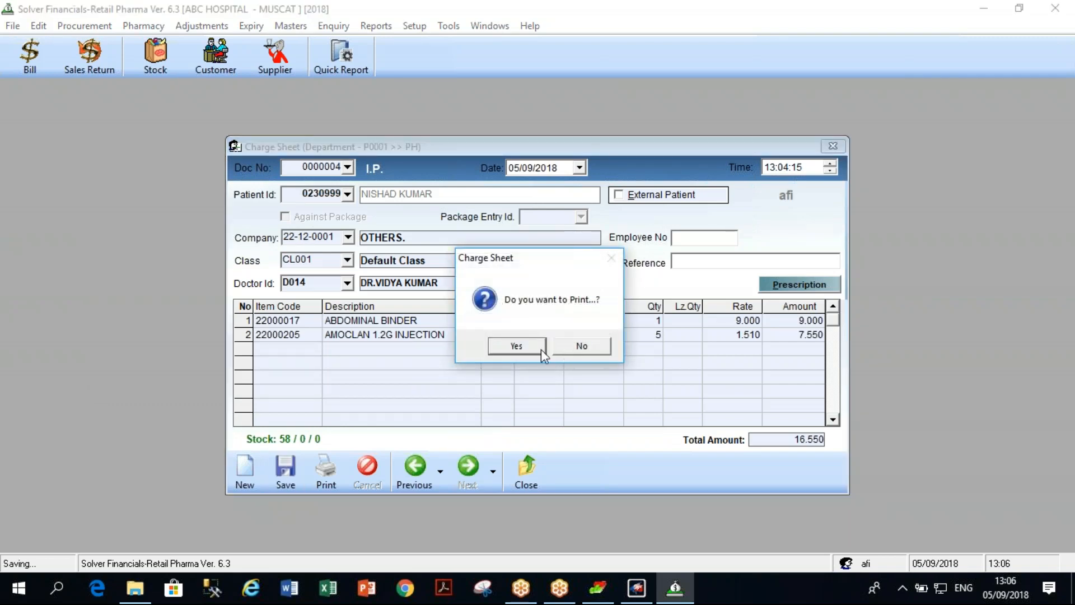
left_click(580, 347)
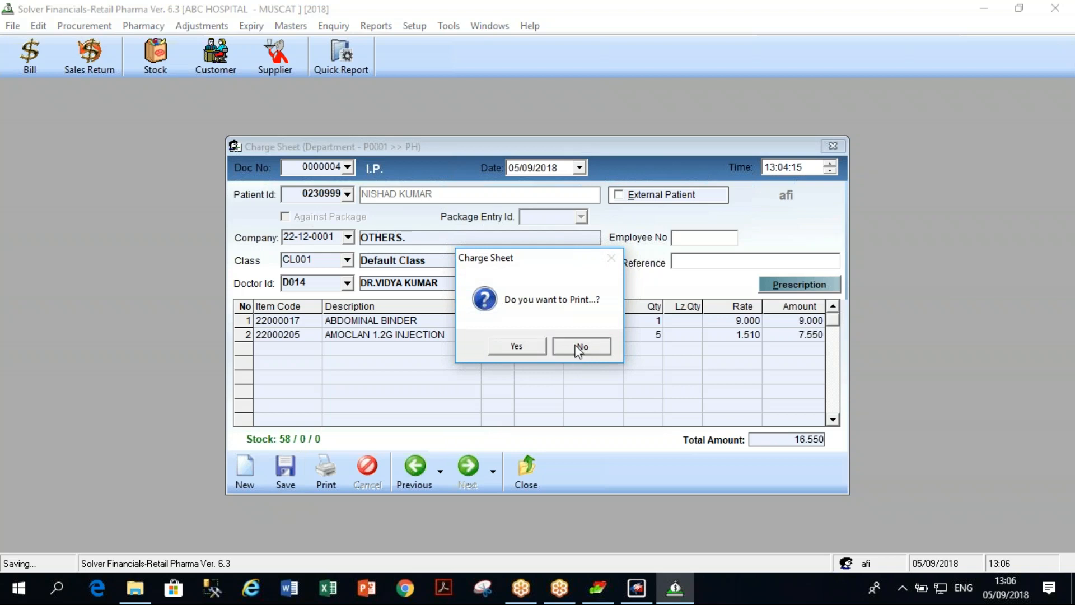
left_click(537, 468)
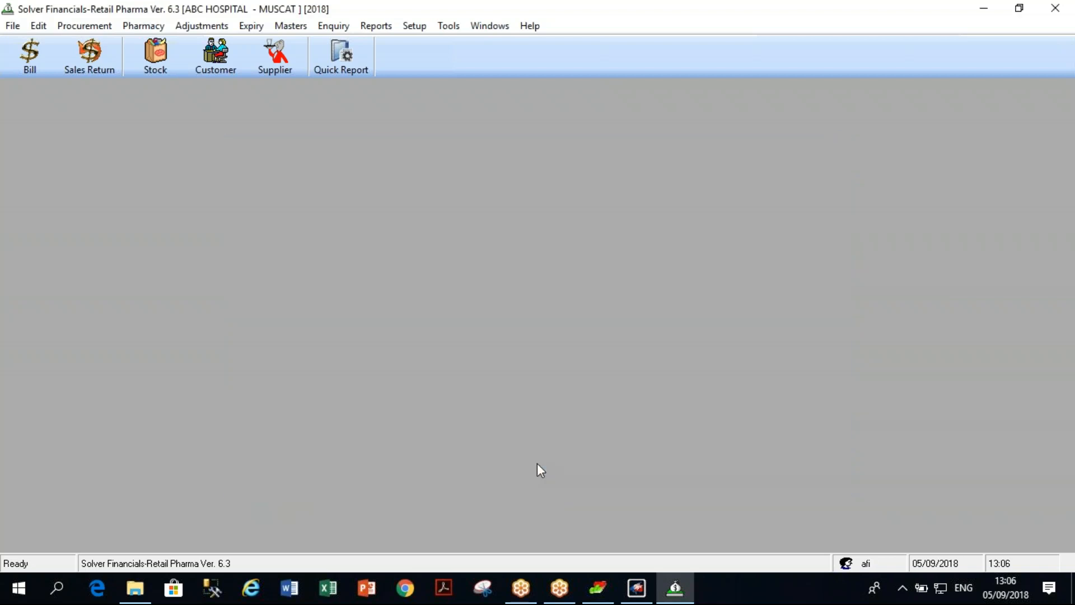
Minimise the Pharma application window and the afiinfotech module launcher.
left_click(983, 8)
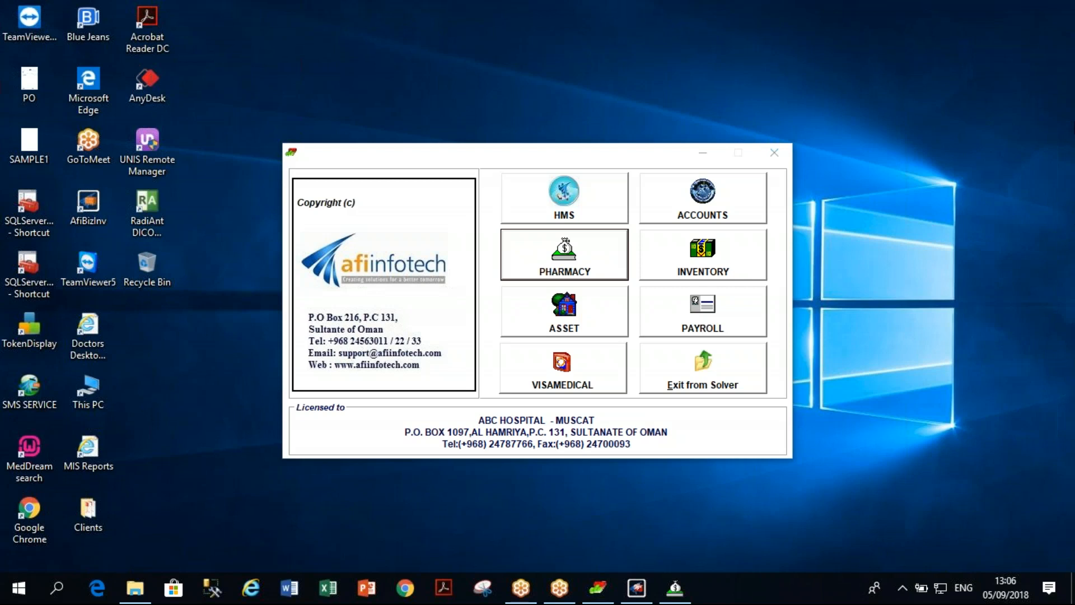
left_click(703, 153)
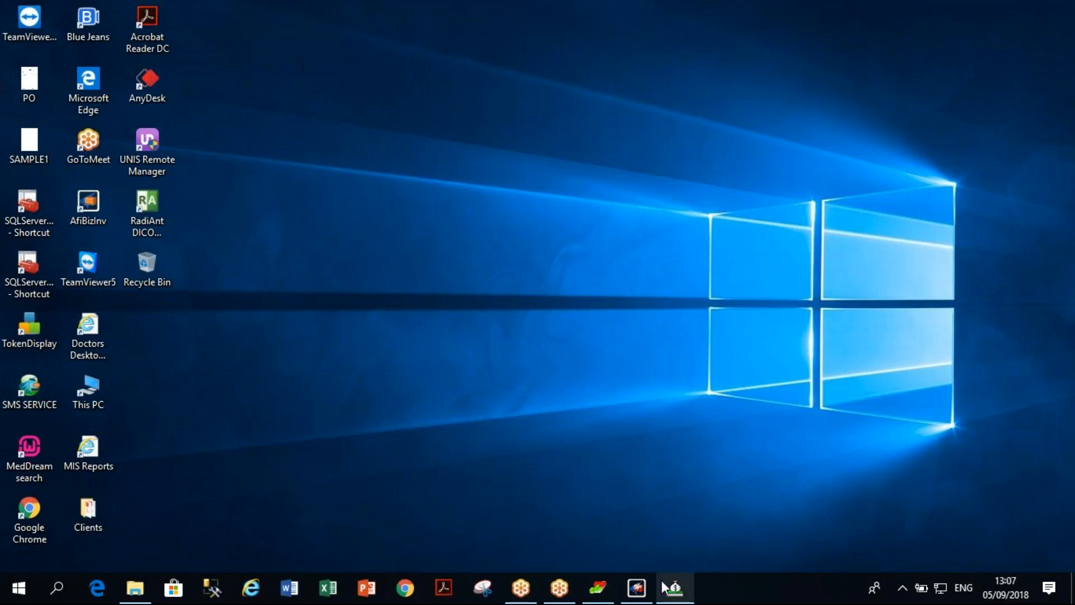
Discharge the bed 303 patient by their Id, saving the record as Bill Pending, then close the form.
left_click(636, 588)
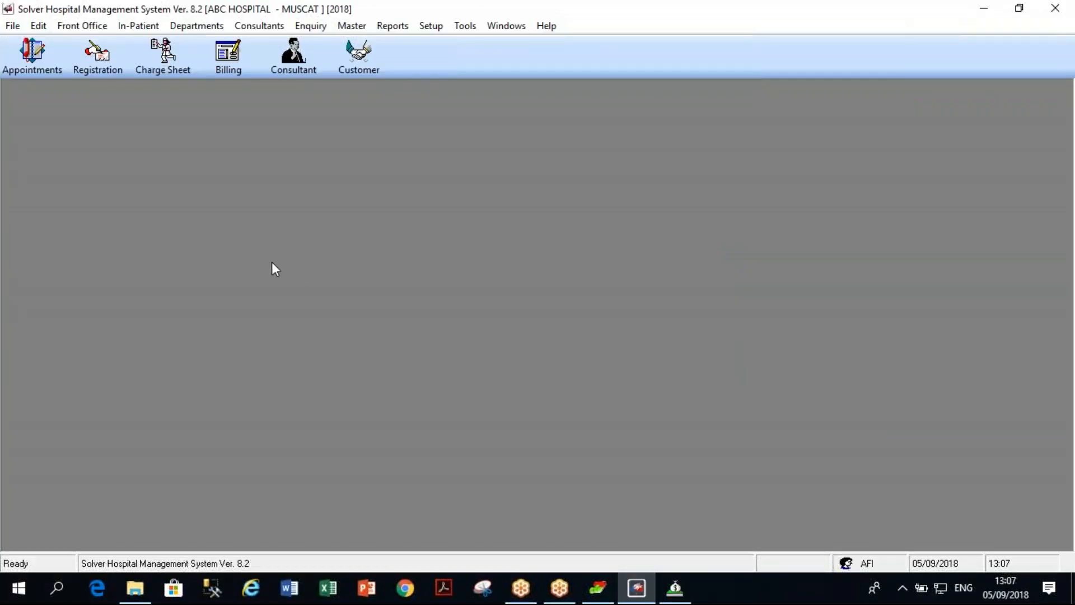
left_click(139, 28)
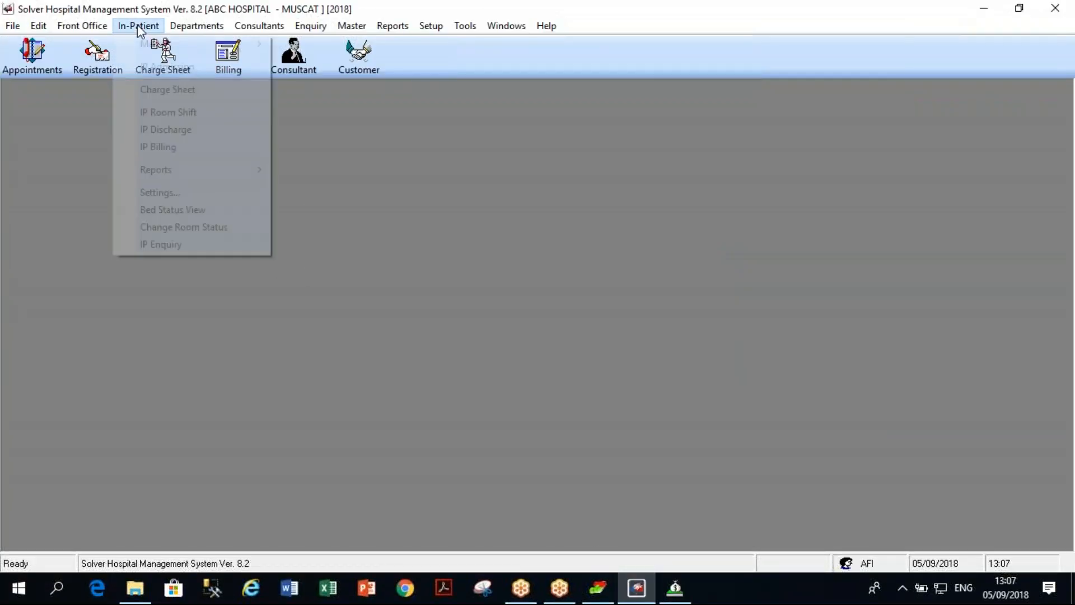
left_click(162, 129)
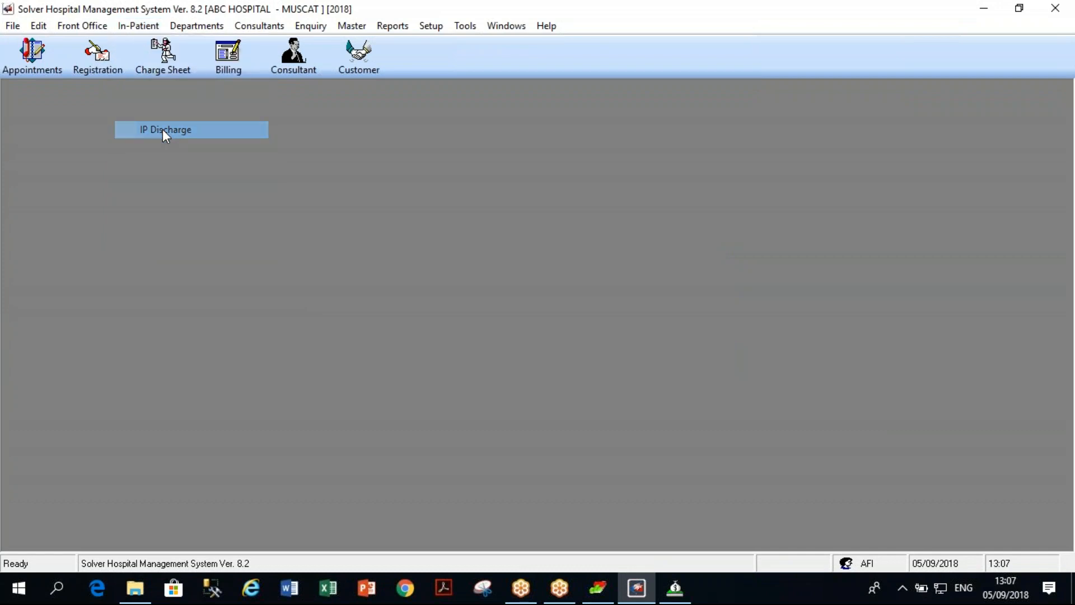
type("230999")
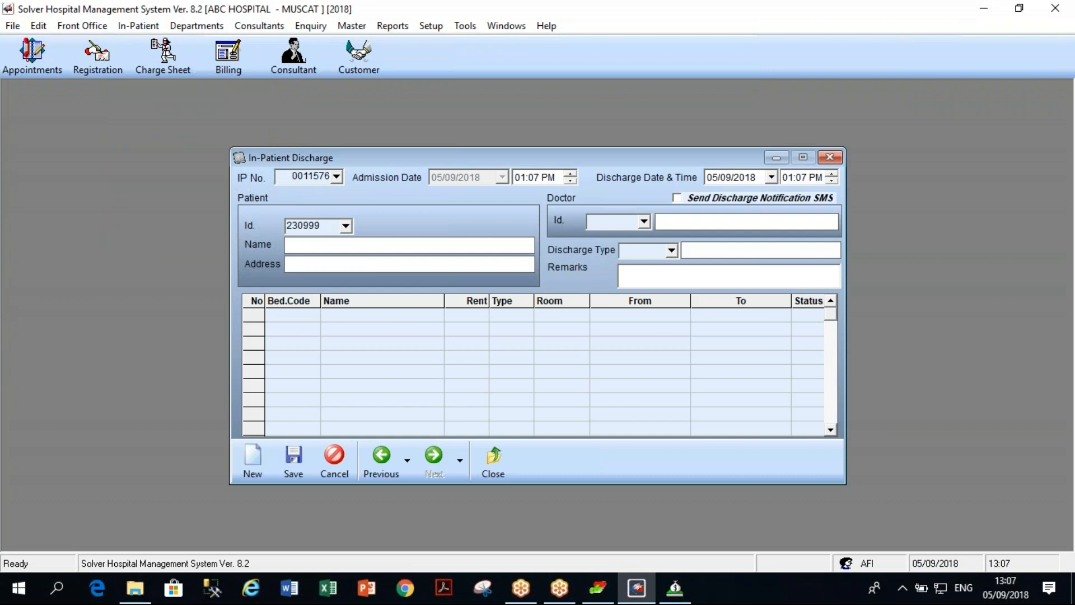
key("Return")
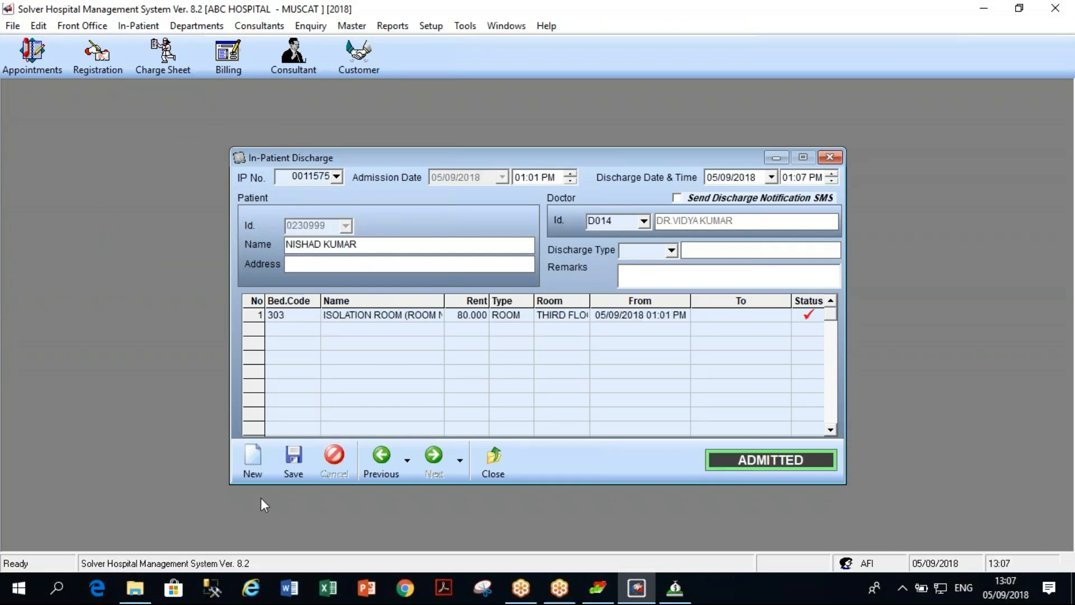
left_click(292, 472)
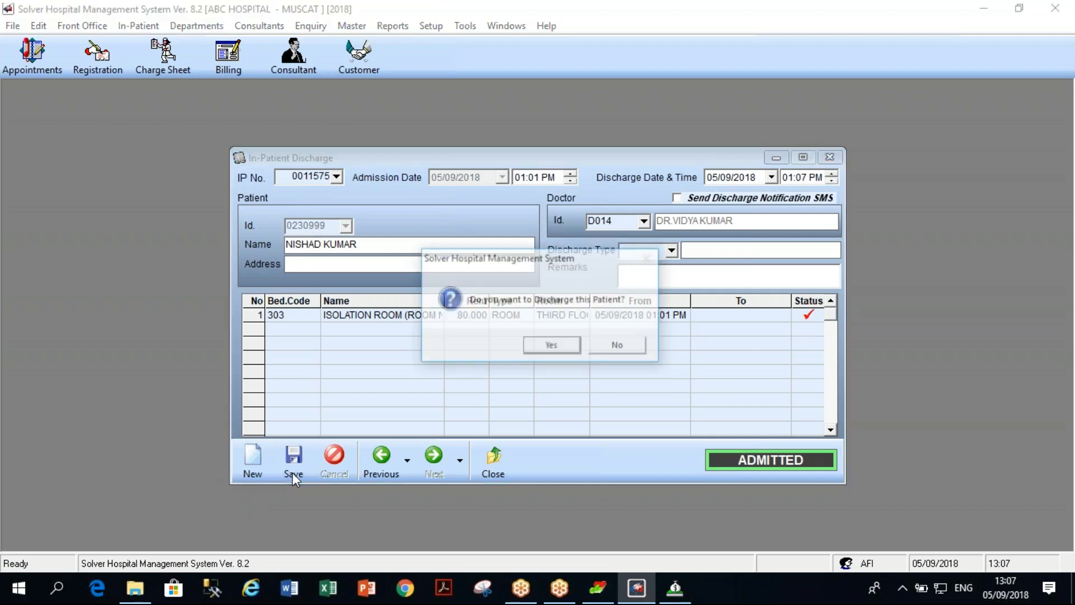
left_click(546, 347)
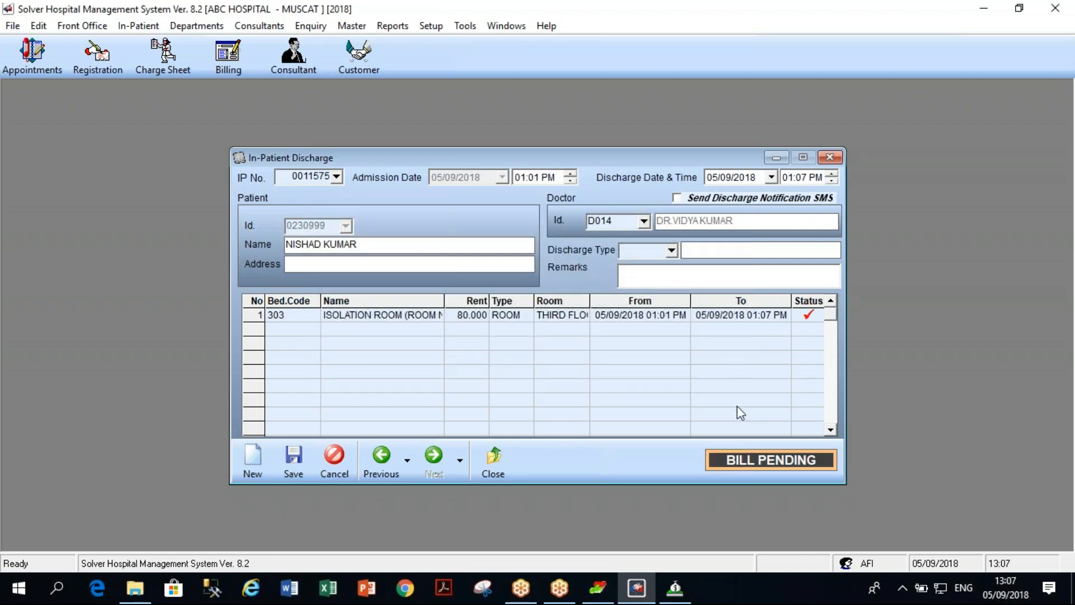
left_click(504, 464)
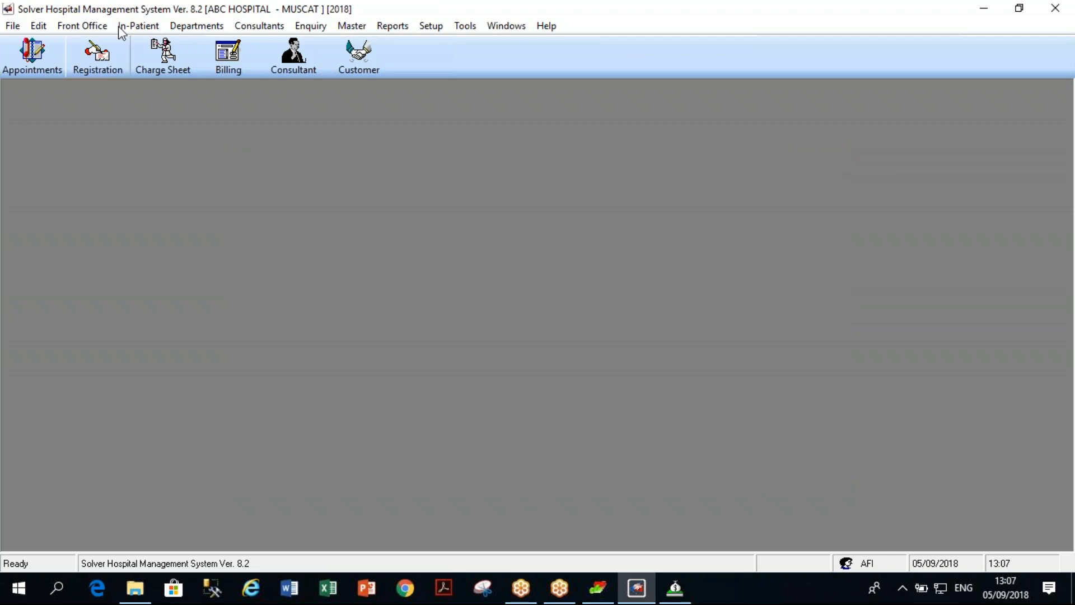
Start an in-patient bill for the patient and add the pending charge-sheet items.
left_click(138, 25)
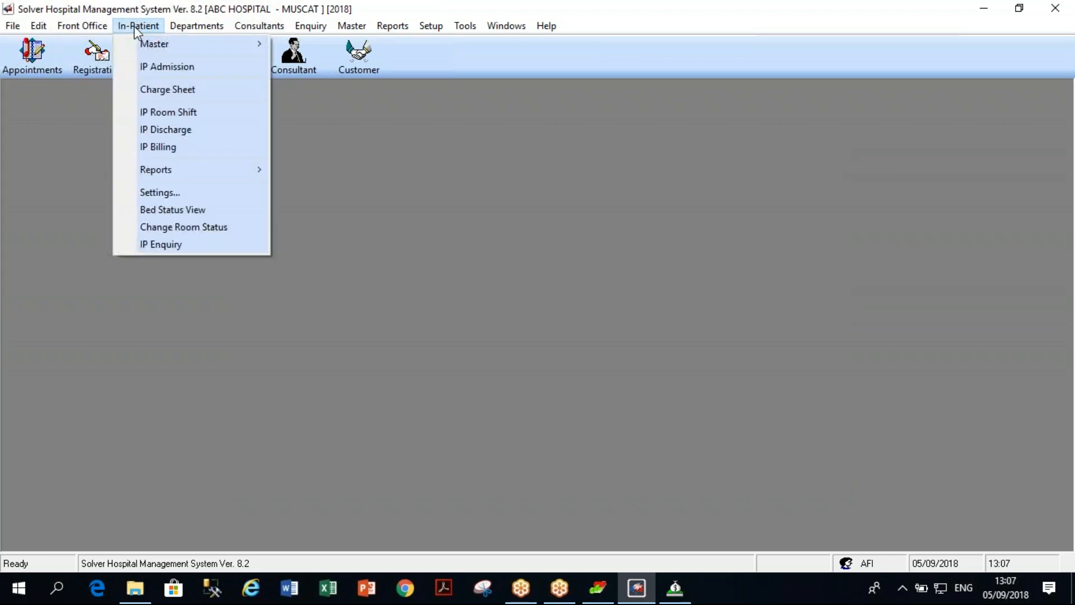
left_click(169, 147)
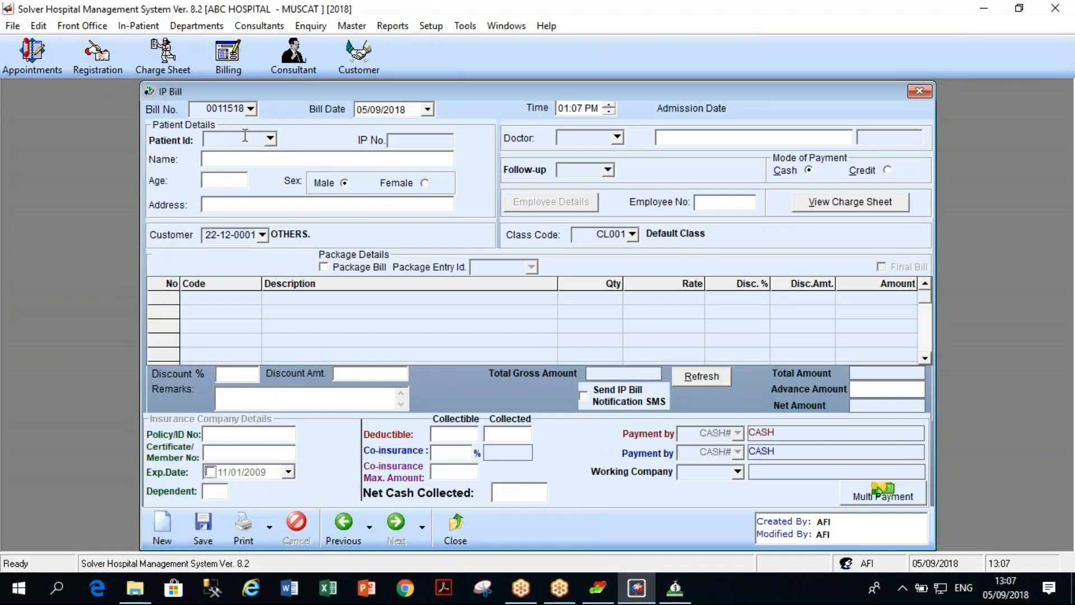
type("230999")
key("Return")
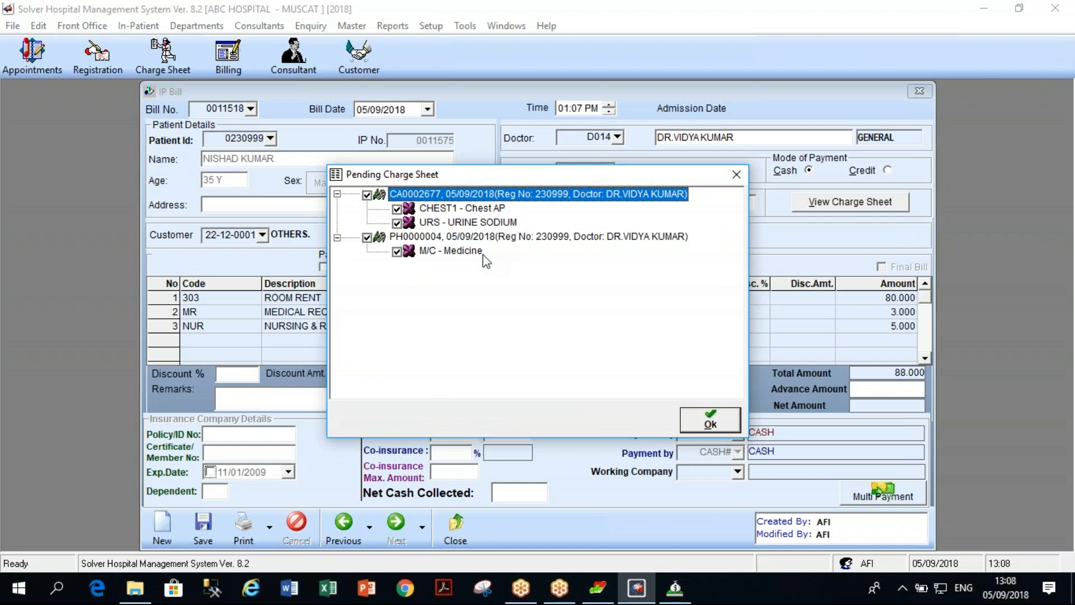
left_click(709, 420)
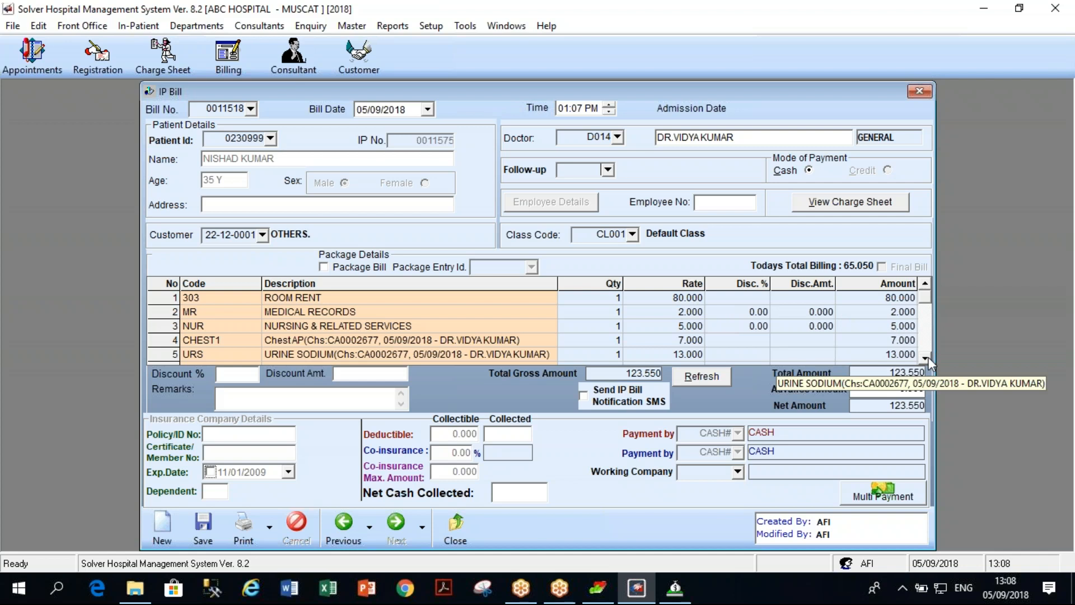
Save IP bill 0011518 for 123.550 paid in full cash, without printing it.
left_click(925, 357)
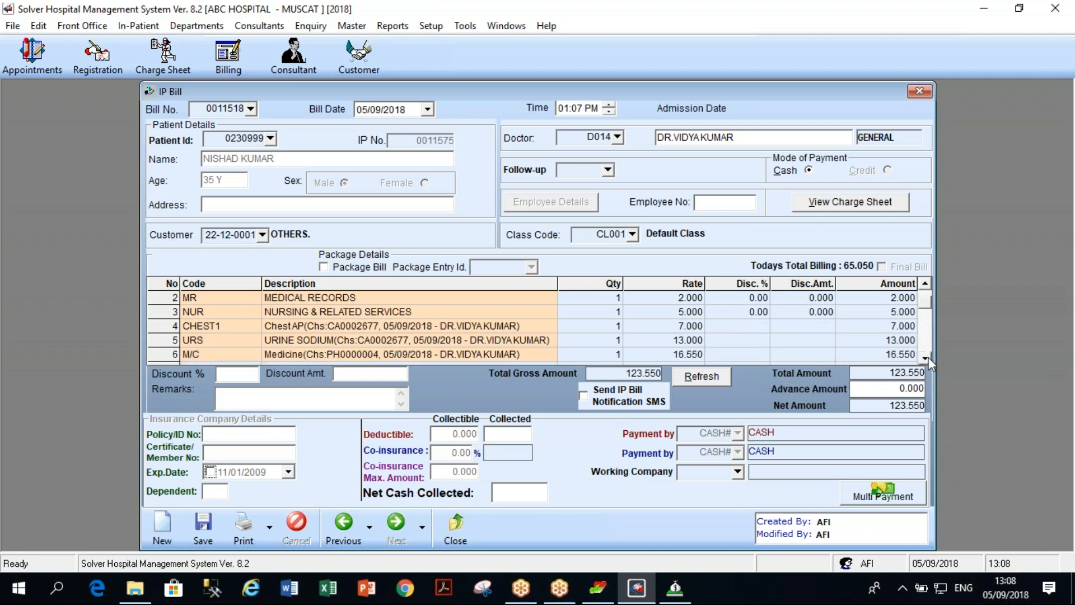
left_click(926, 358)
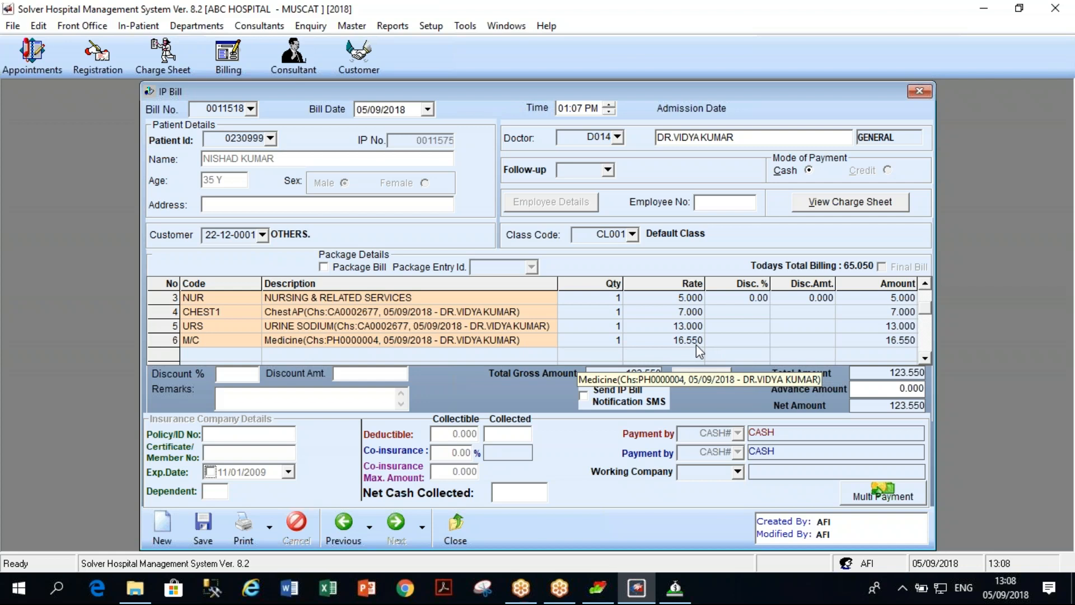
left_click(925, 282)
left_click(925, 282)
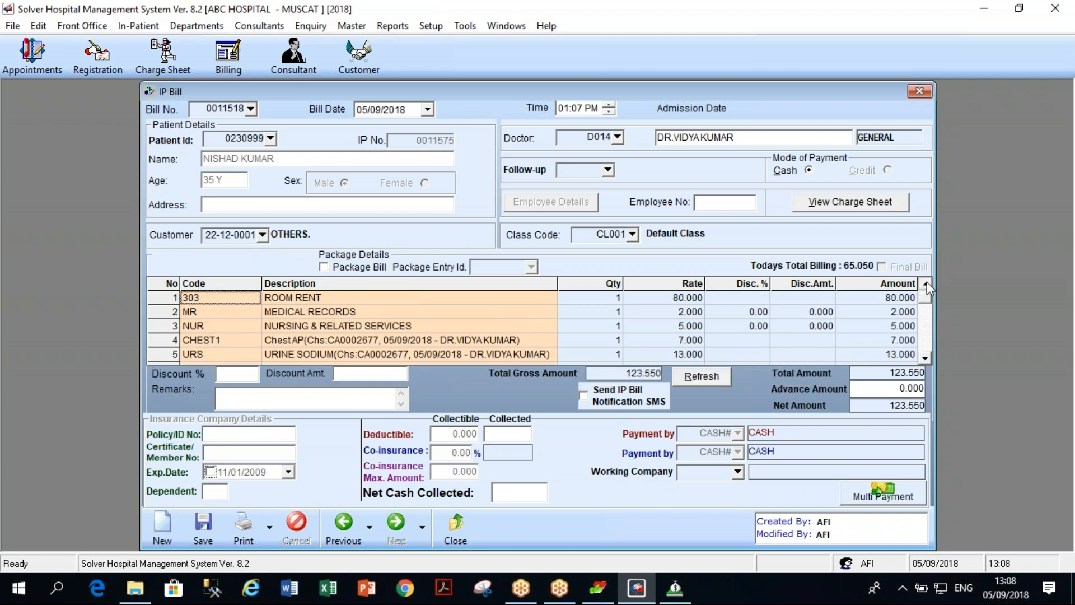
left_click(925, 357)
left_click(925, 358)
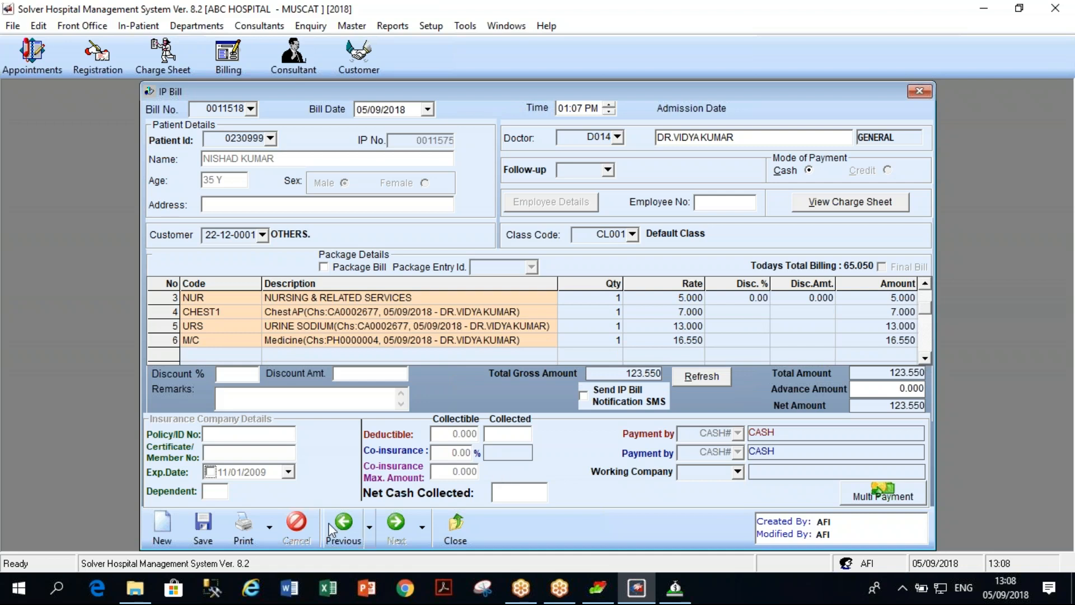
left_click(215, 525)
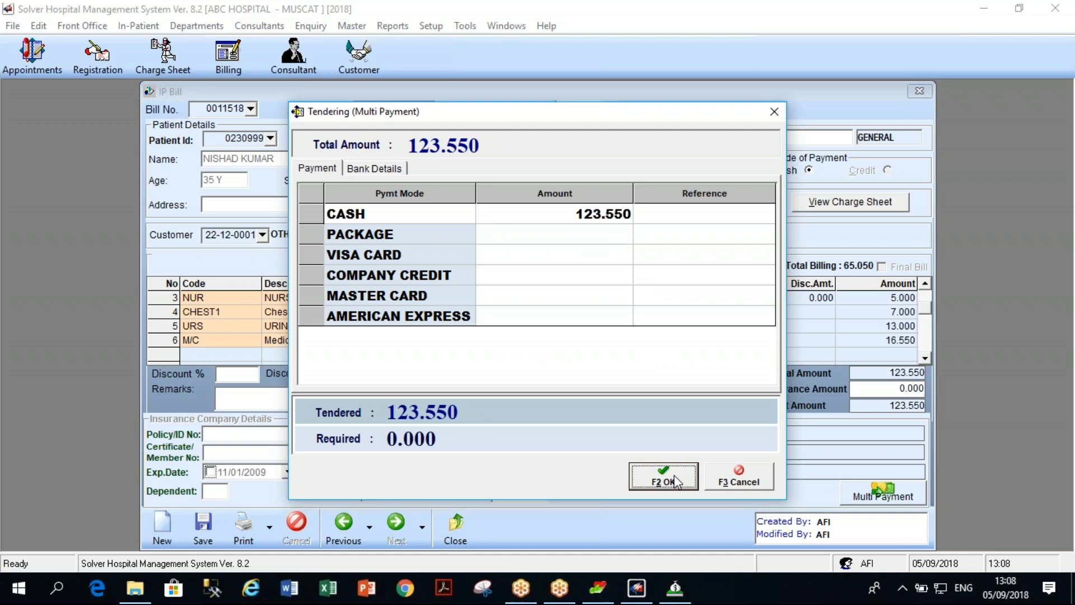
left_click(676, 481)
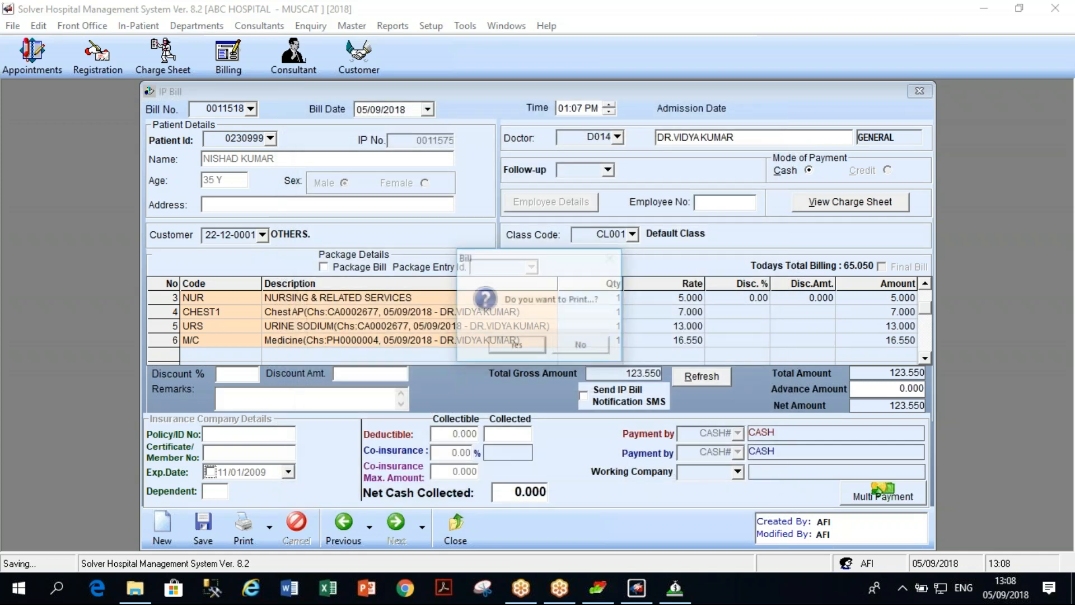
left_click(580, 348)
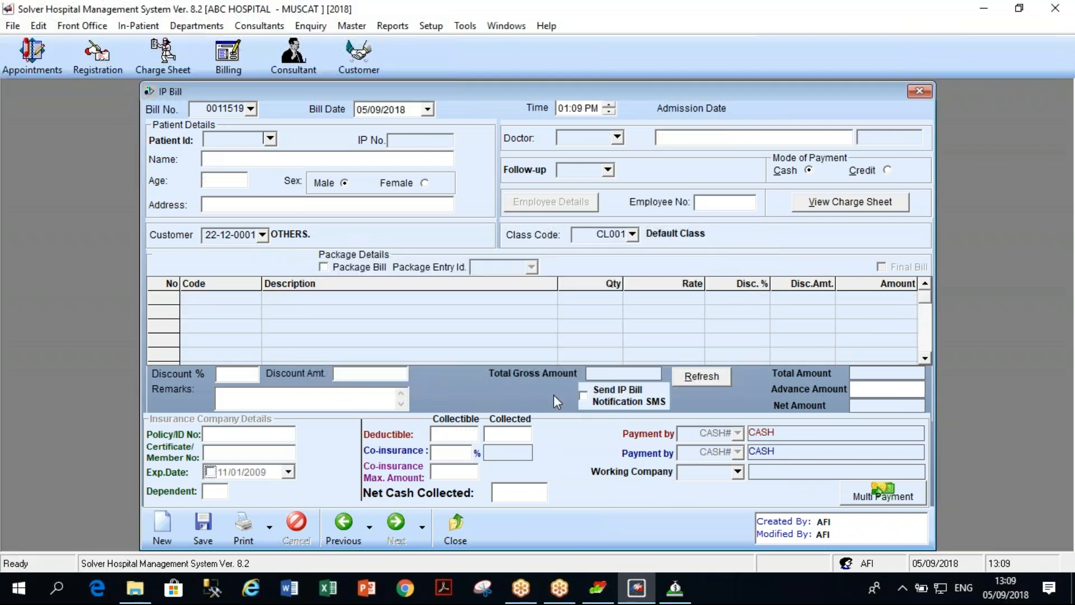
Close the IP bill and run Clinic Account Posting for 04/04/2017–05/09/2018.
left_click(920, 93)
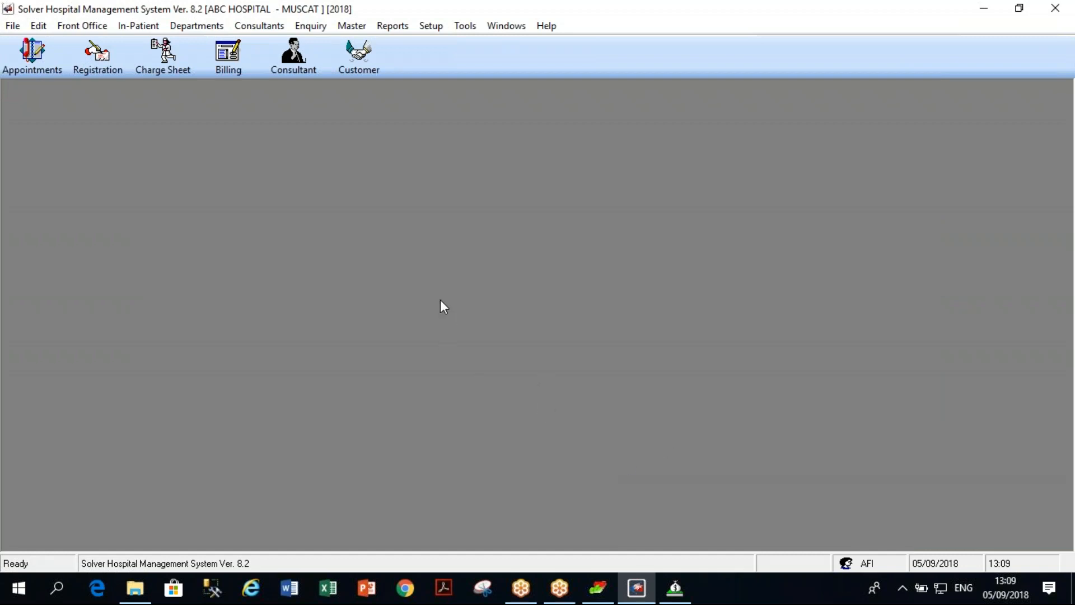
left_click(430, 26)
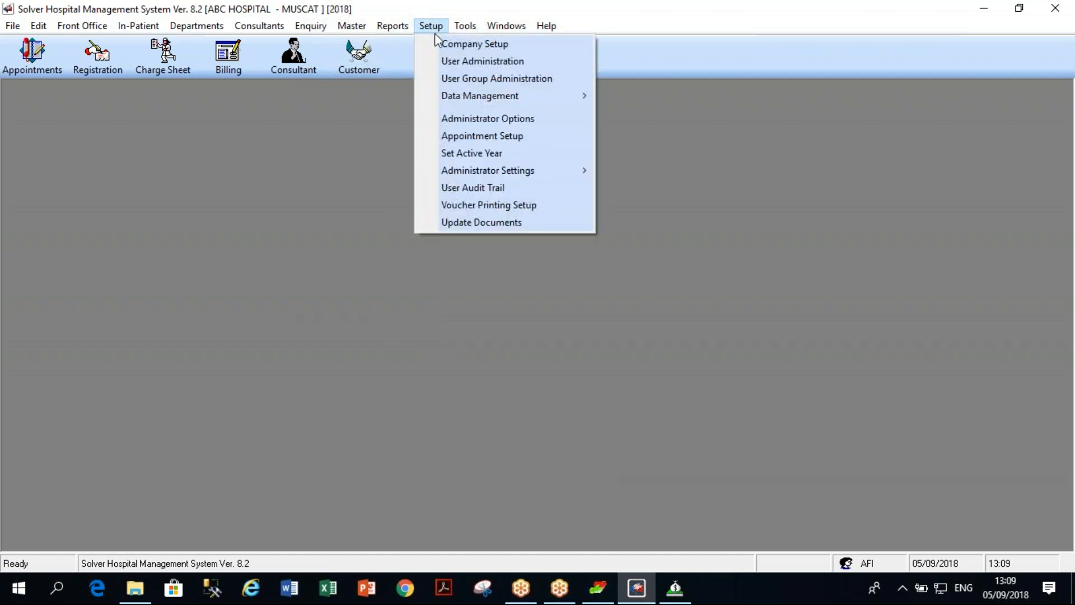
mouse_move(468, 95)
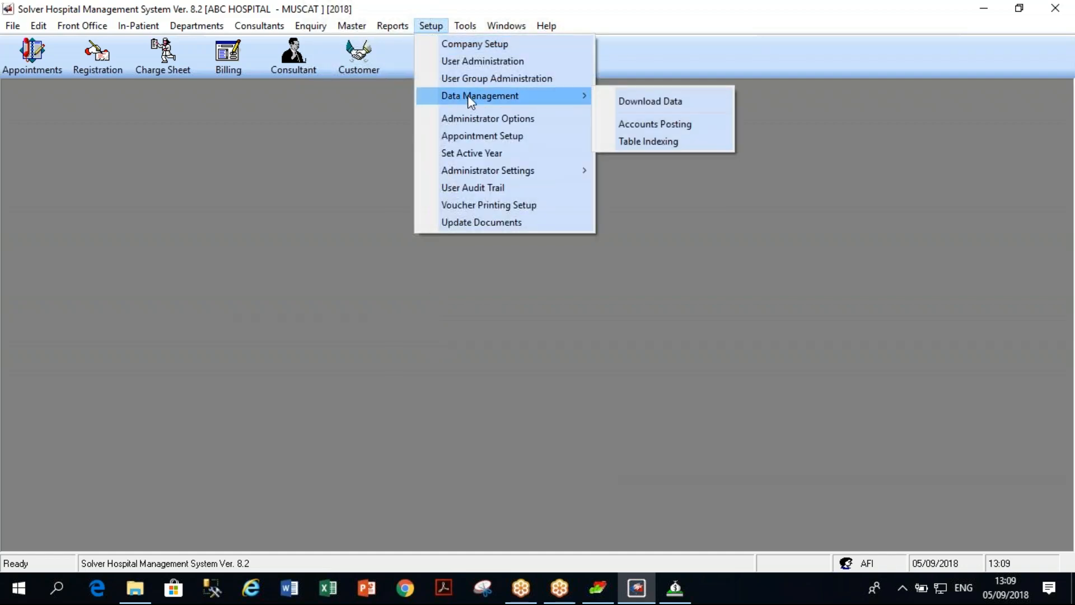
left_click(640, 125)
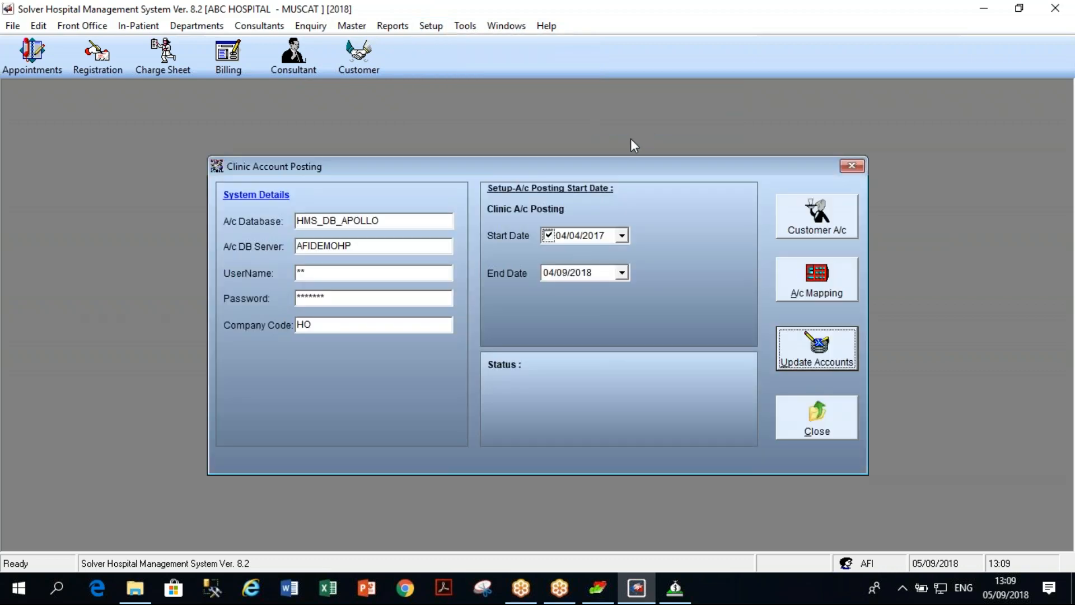
left_click(553, 274)
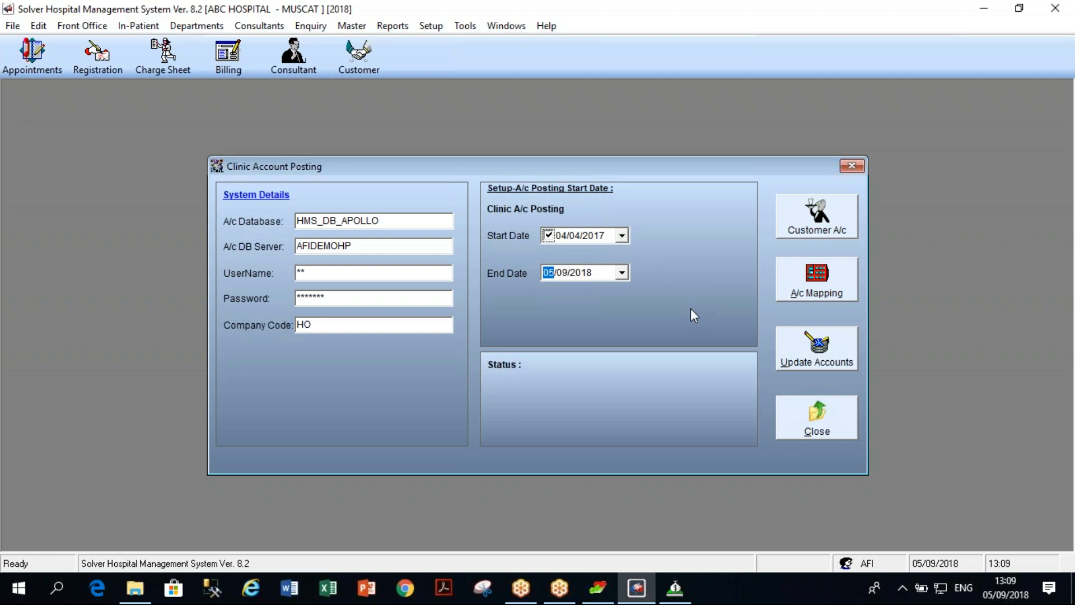
left_click(813, 361)
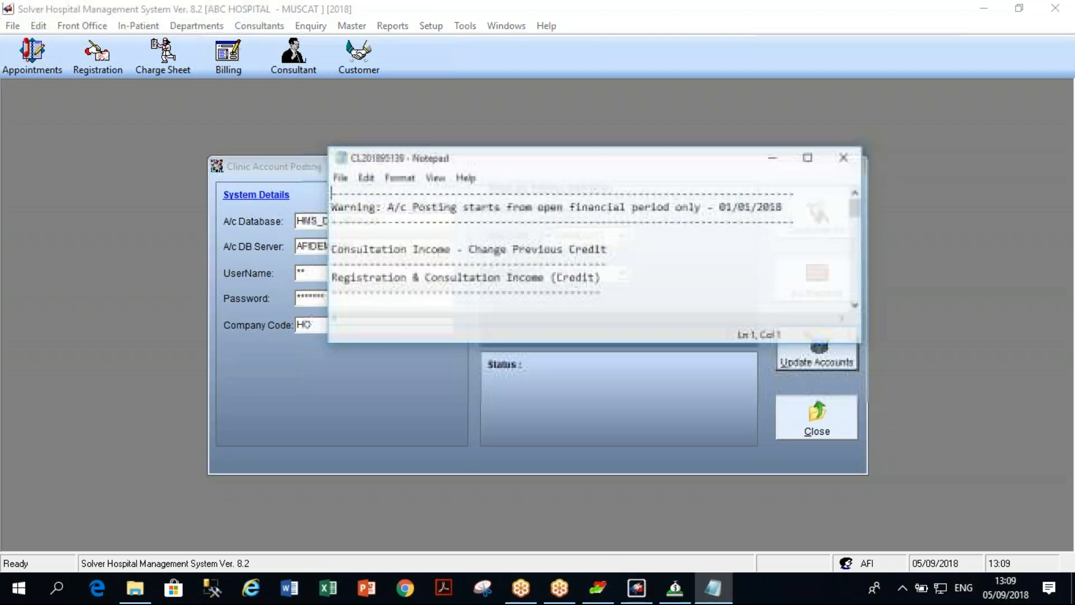
Review the posting log of 7.000, 21.000 and 123.550 entries, then close it and the posting dialog.
mouse_move(855, 206)
left_mouse_down()
mouse_move(862, 229)
mouse_move(865, 207)
left_mouse_up()
left_click(809, 159)
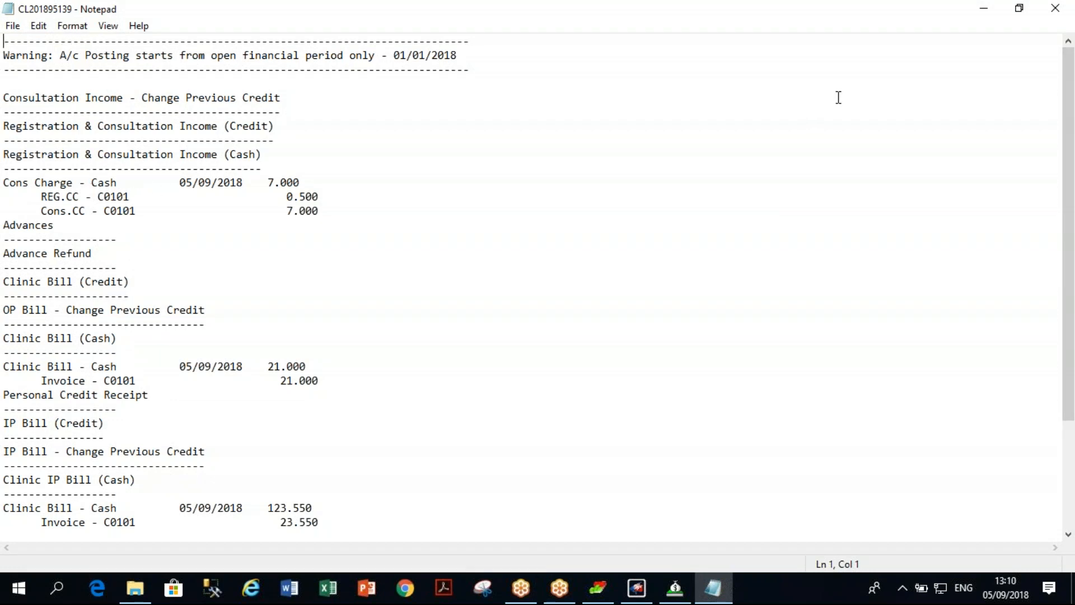
left_click(1056, 9)
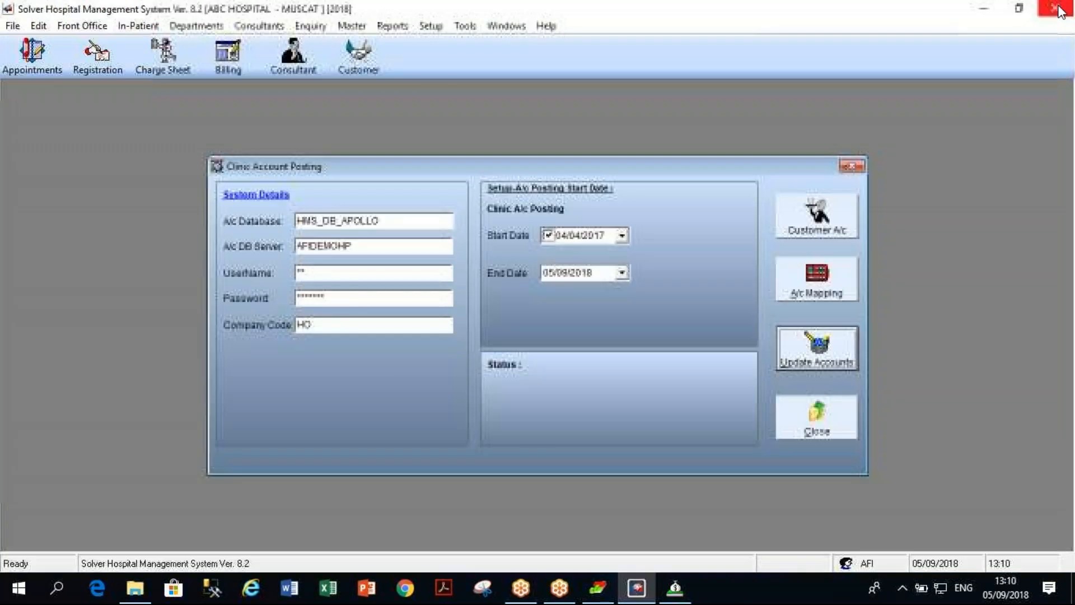
left_click(852, 167)
Switch from HMS to Retail Pharma and open the Account Posting Retail window.
left_click(983, 8)
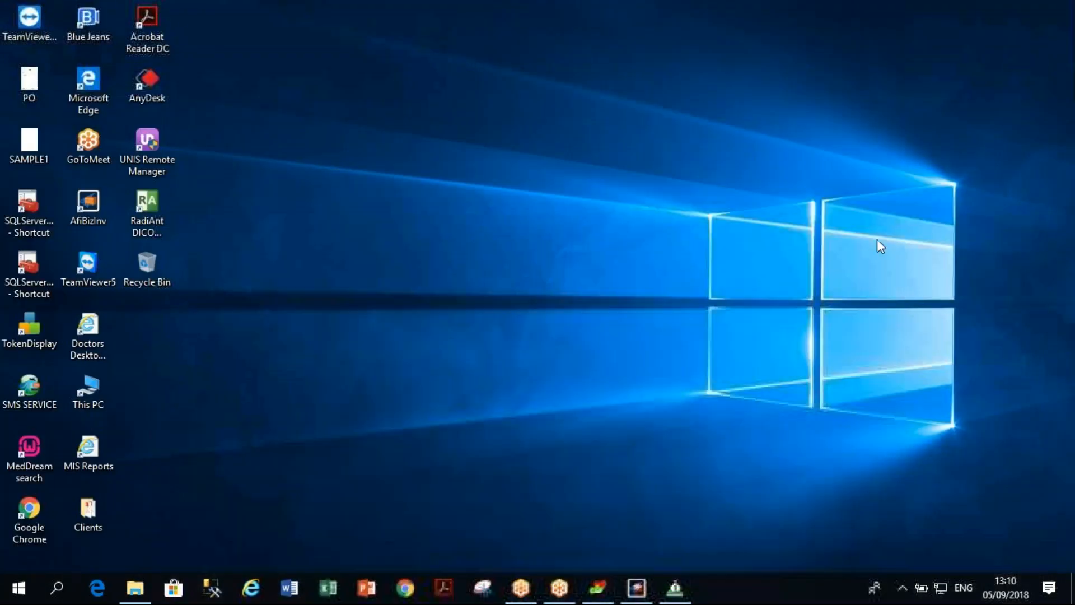
left_click(676, 589)
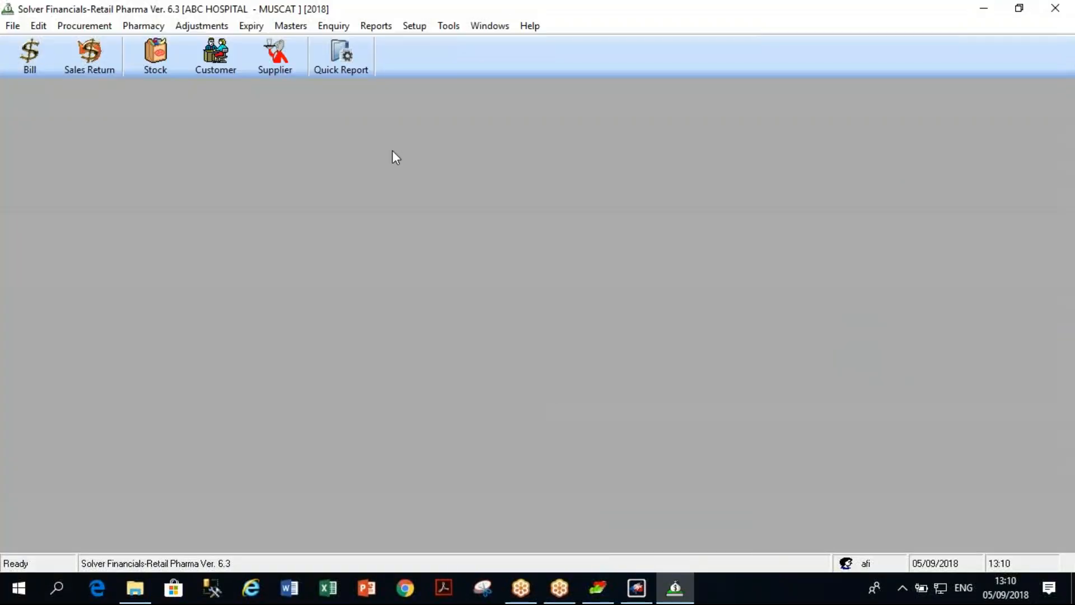
left_click(414, 25)
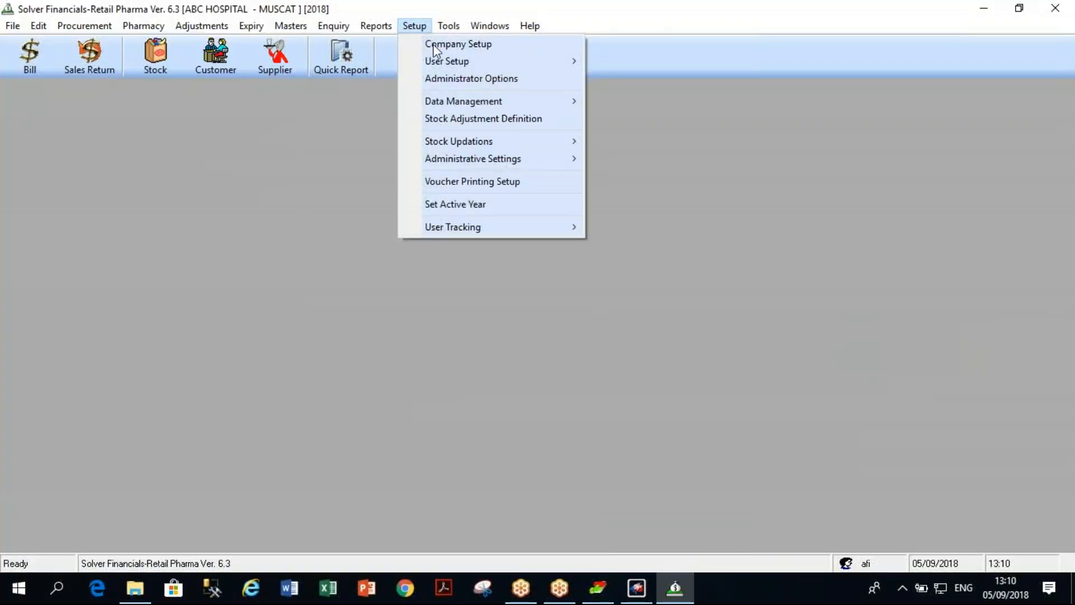
mouse_move(469, 139)
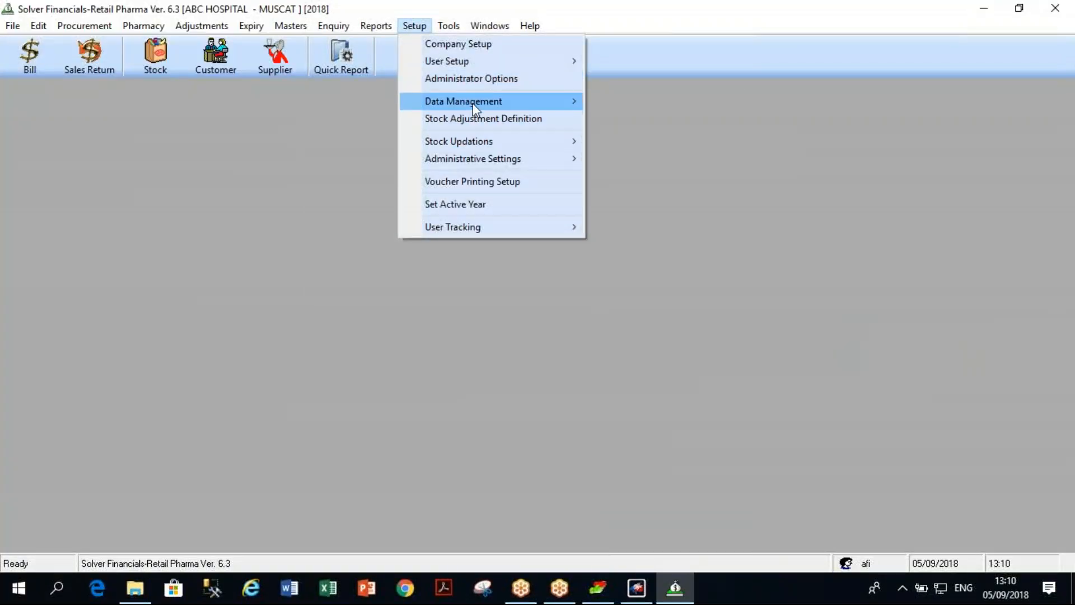
mouse_move(472, 103)
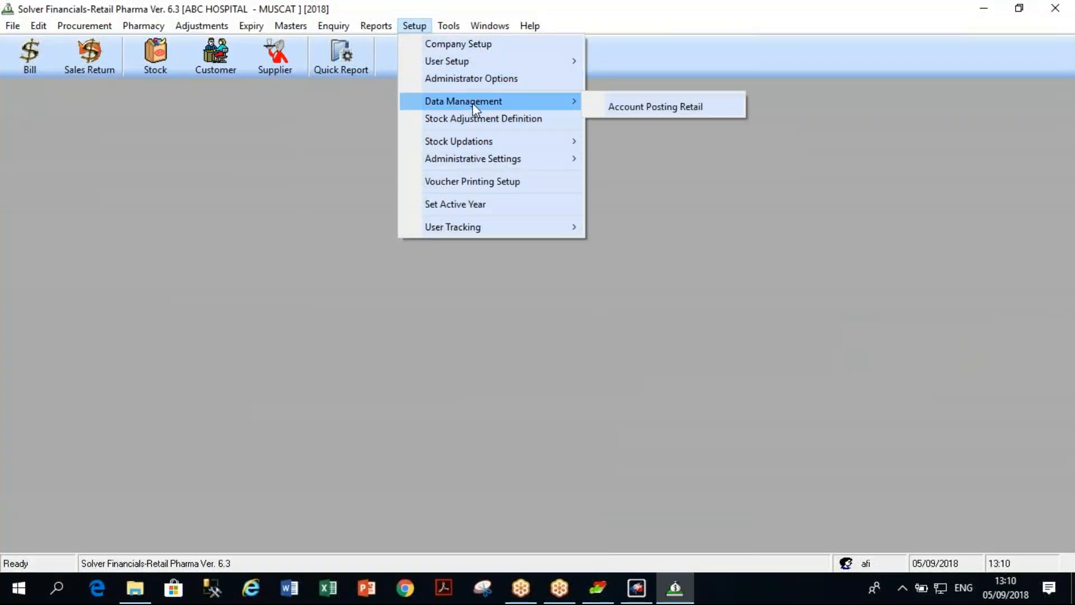
left_click(623, 105)
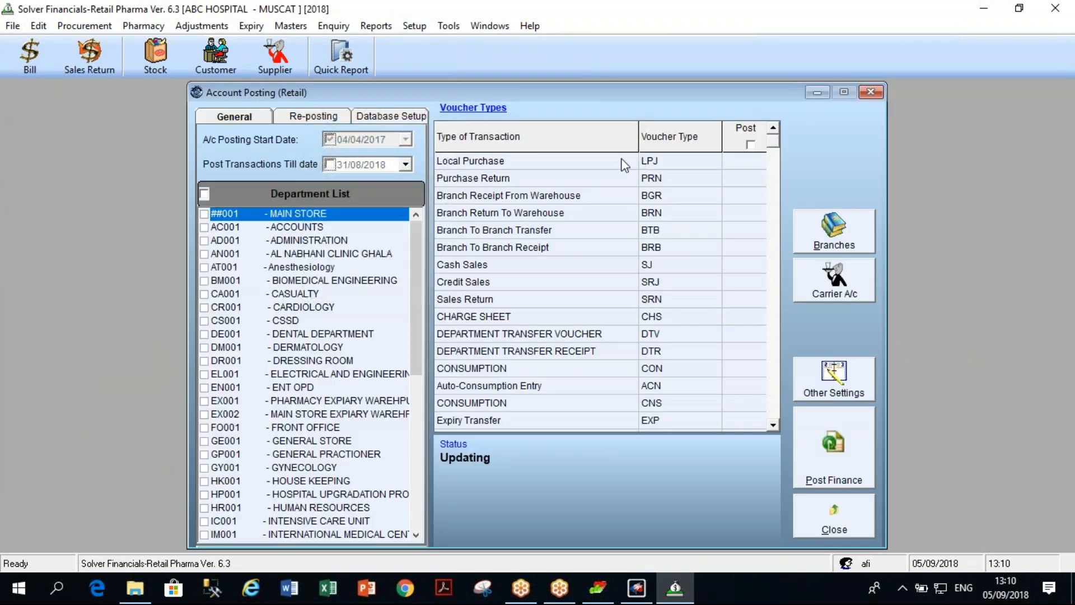
Post ABC PHARMACY transactions of all voucher types through 05/09/2018 to finance.
left_click(330, 164)
left_click(325, 381)
key("a")
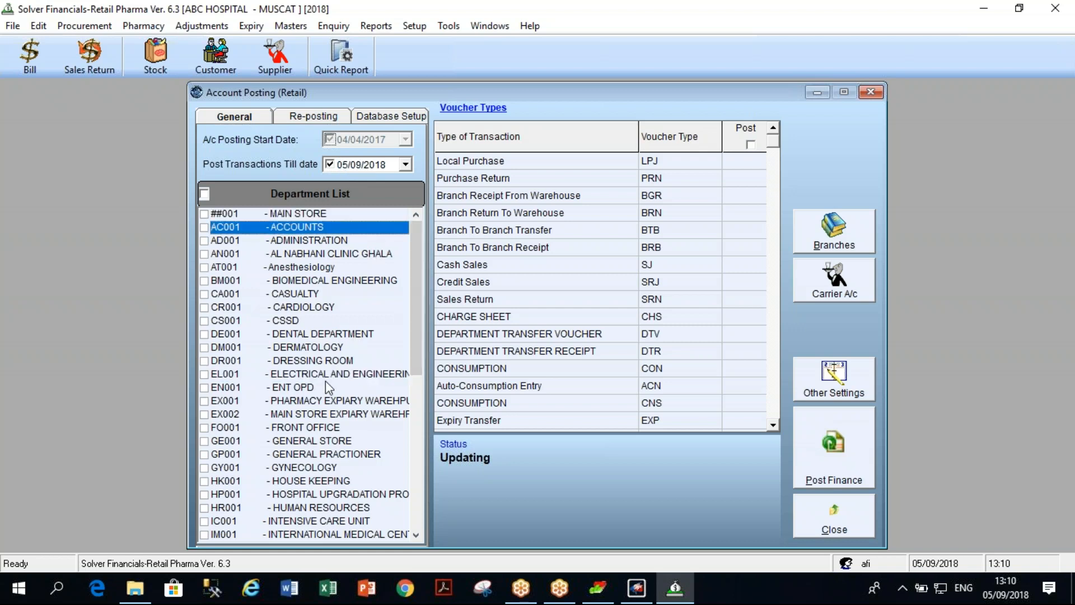
left_click(349, 352)
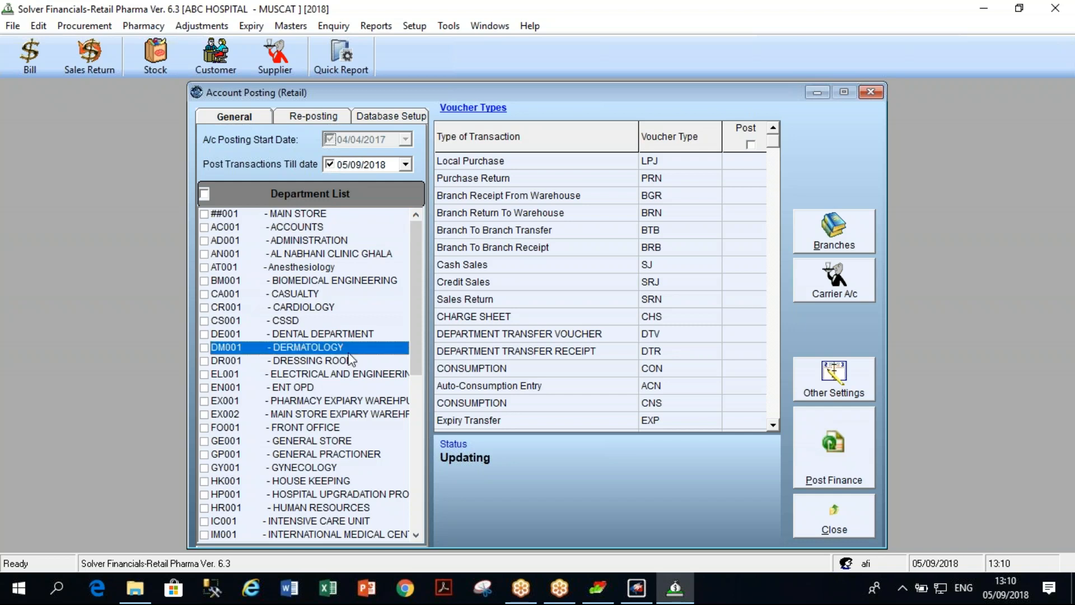
key("a")
key("b")
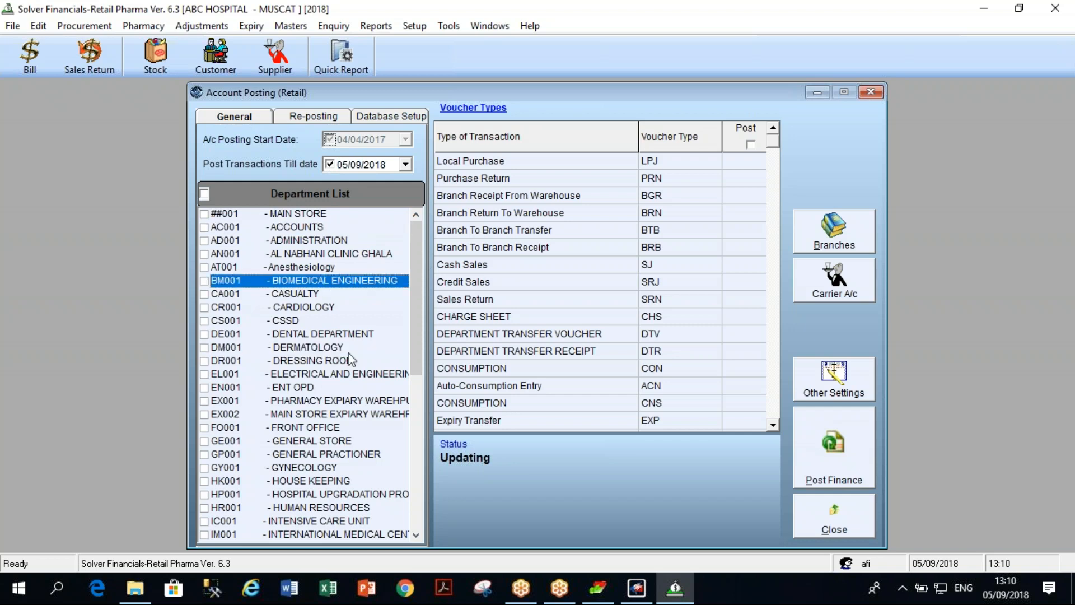
left_click_drag(414, 344, 428, 510)
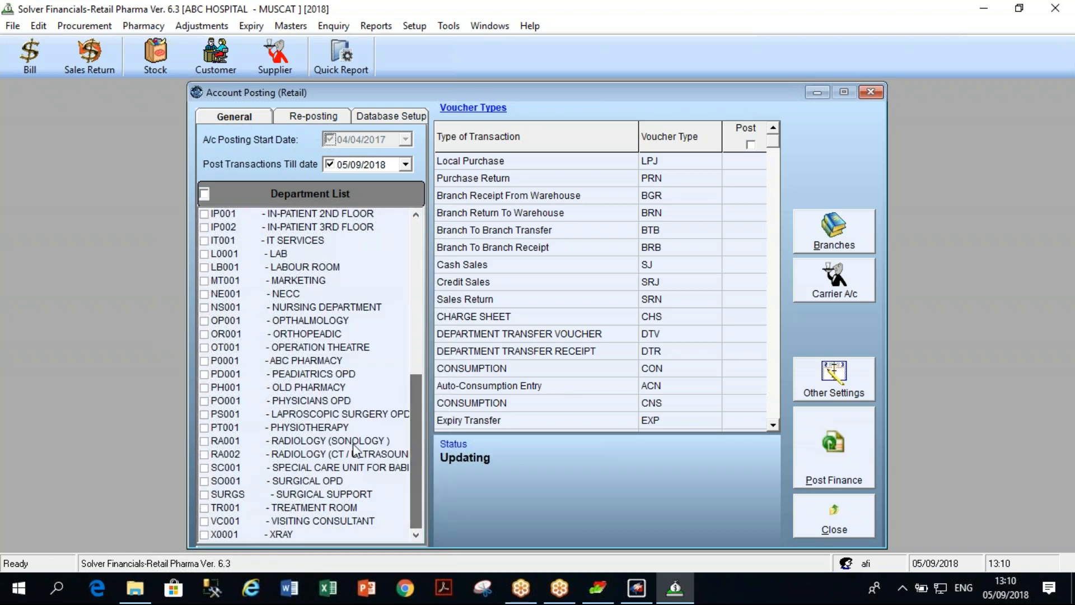
left_click(205, 361)
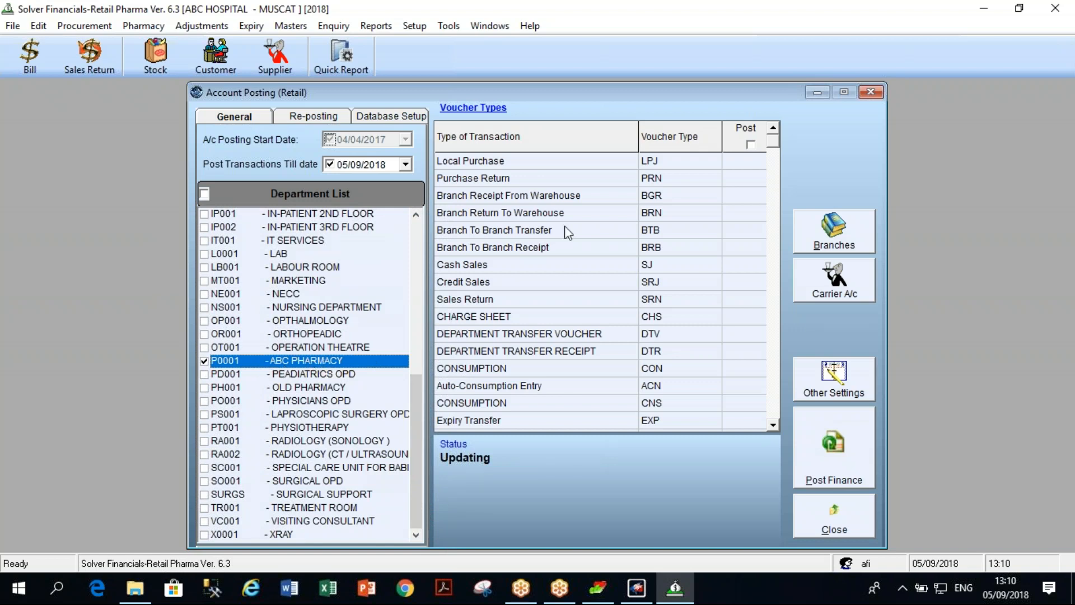
left_click(750, 145)
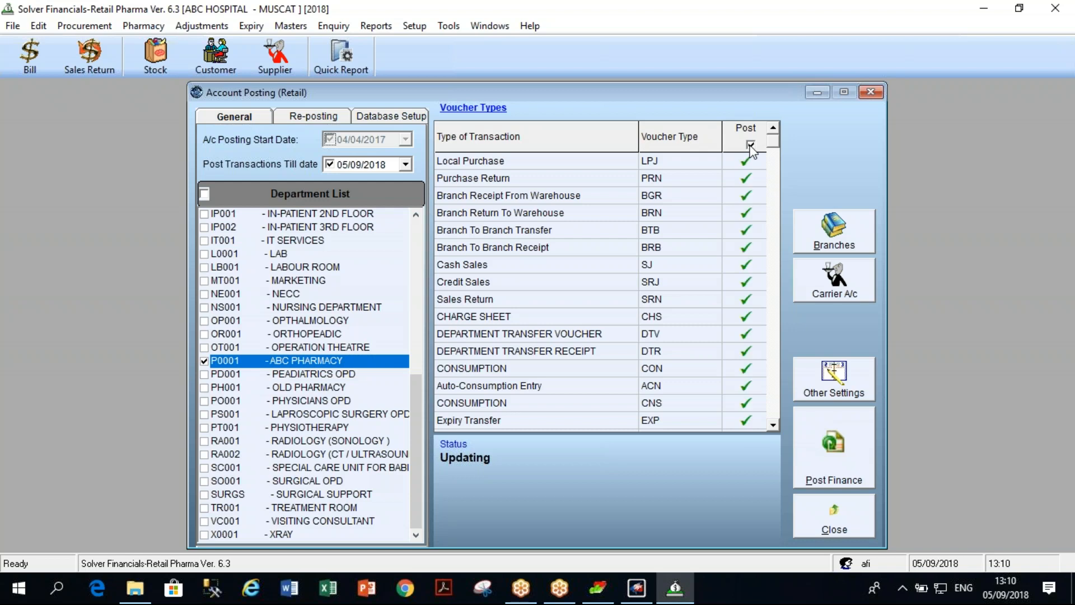
left_click(825, 462)
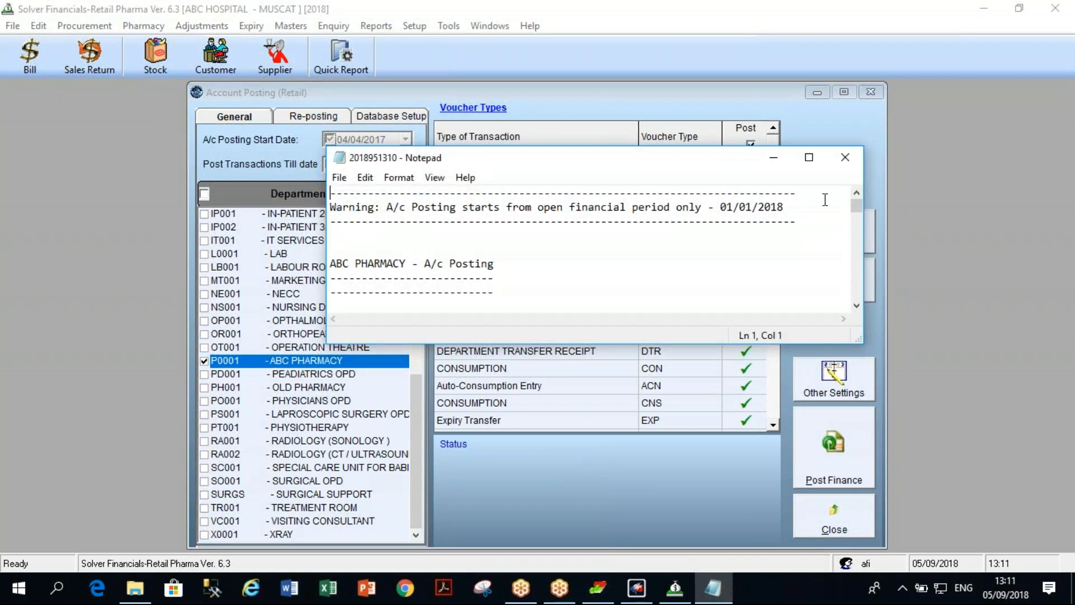
Maximize and read the ABC PHARMACY Cash Sales posting log, then close Notepad.
left_click(808, 157)
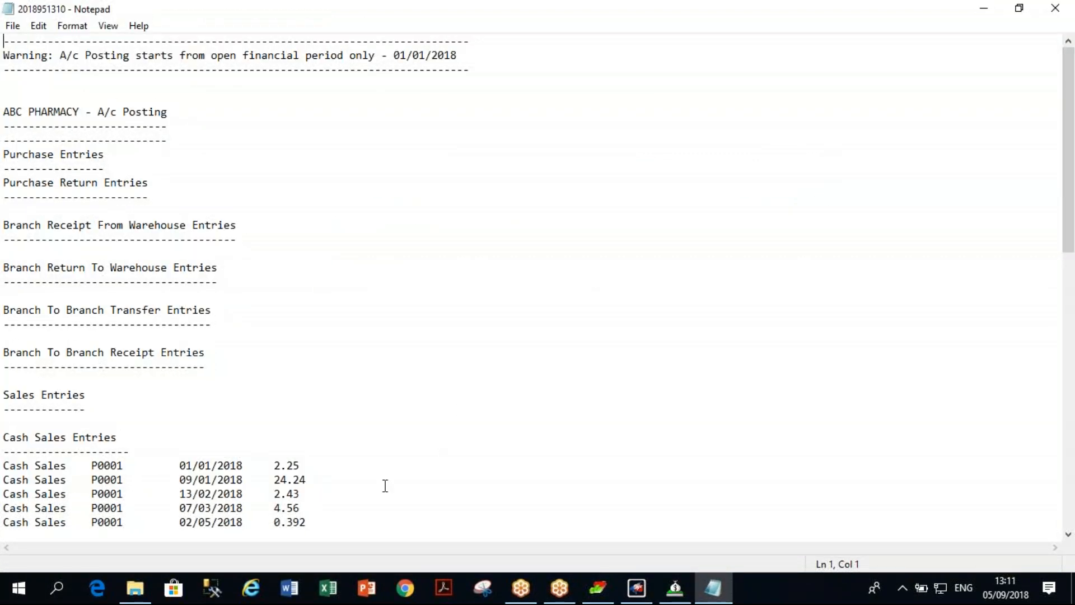
left_click(1055, 7)
Close Account Posting, minimize Retail Pharma and launch the Solver accounts module.
left_click(872, 93)
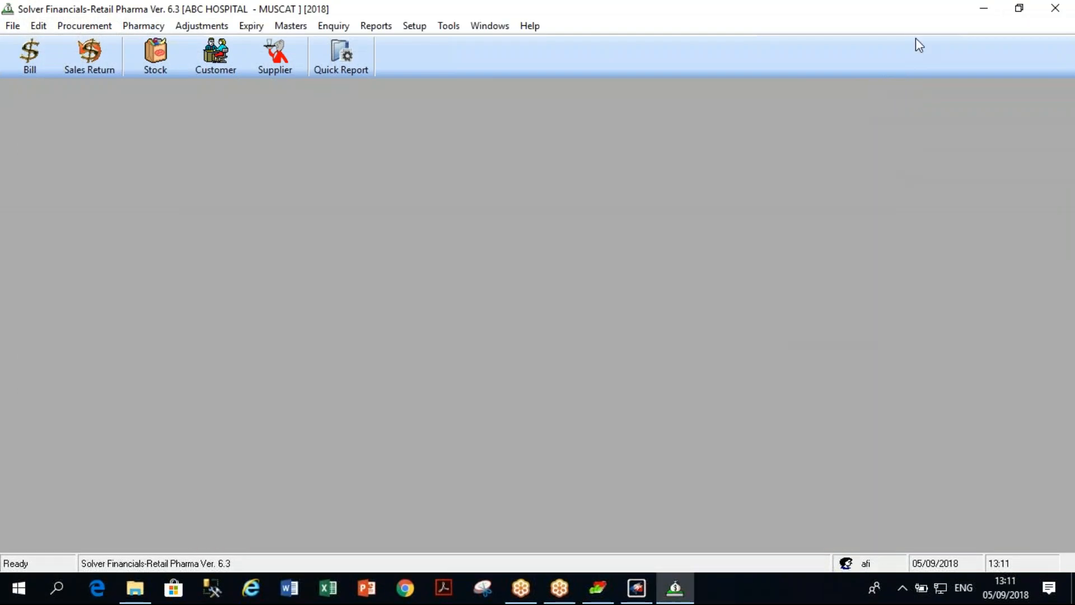
left_click(984, 8)
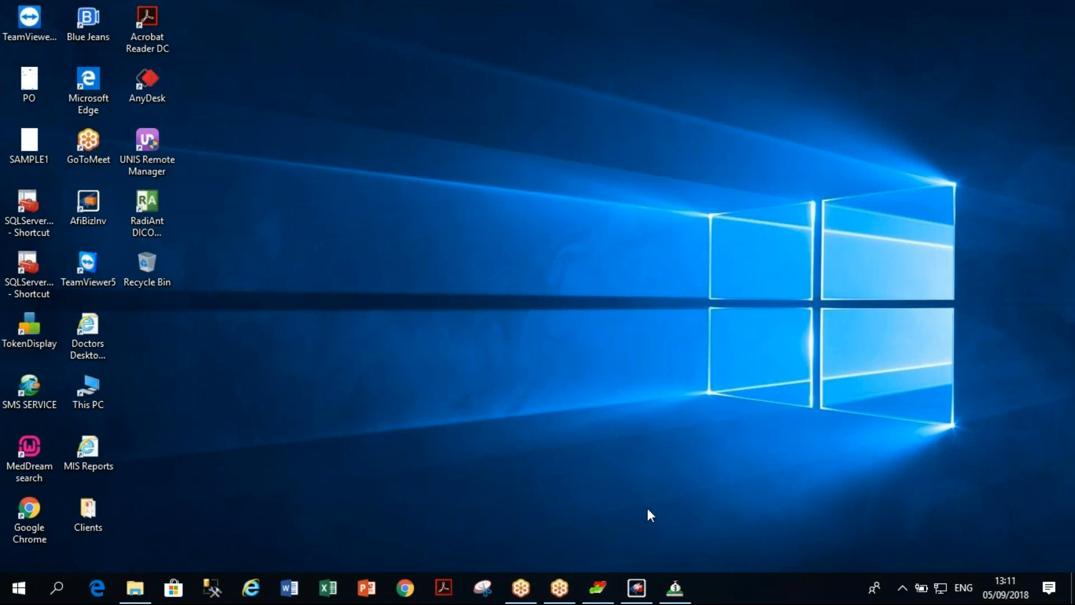
left_click(600, 589)
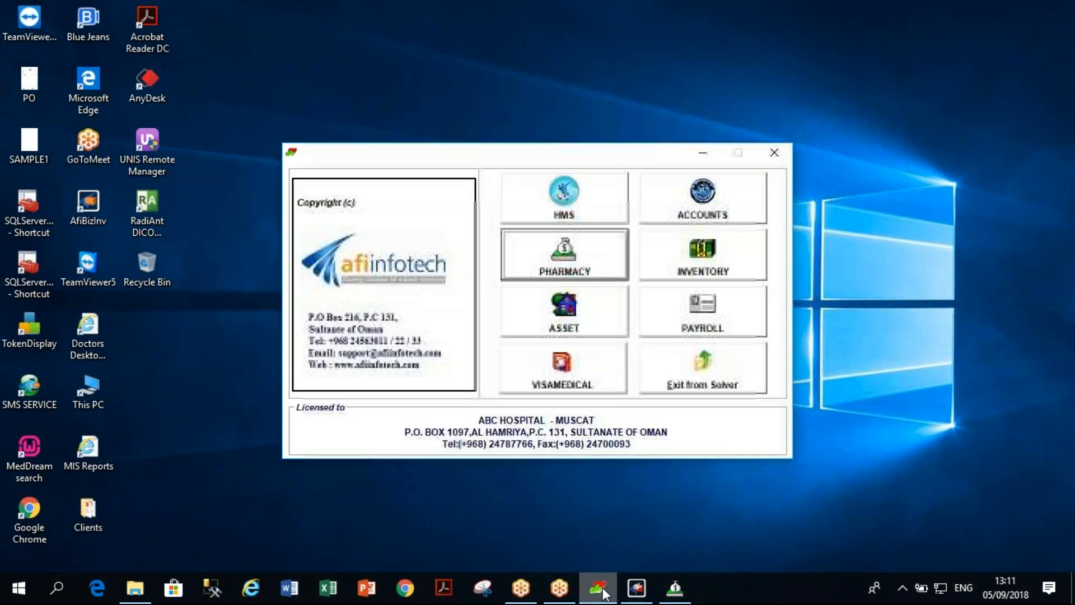
left_click(724, 214)
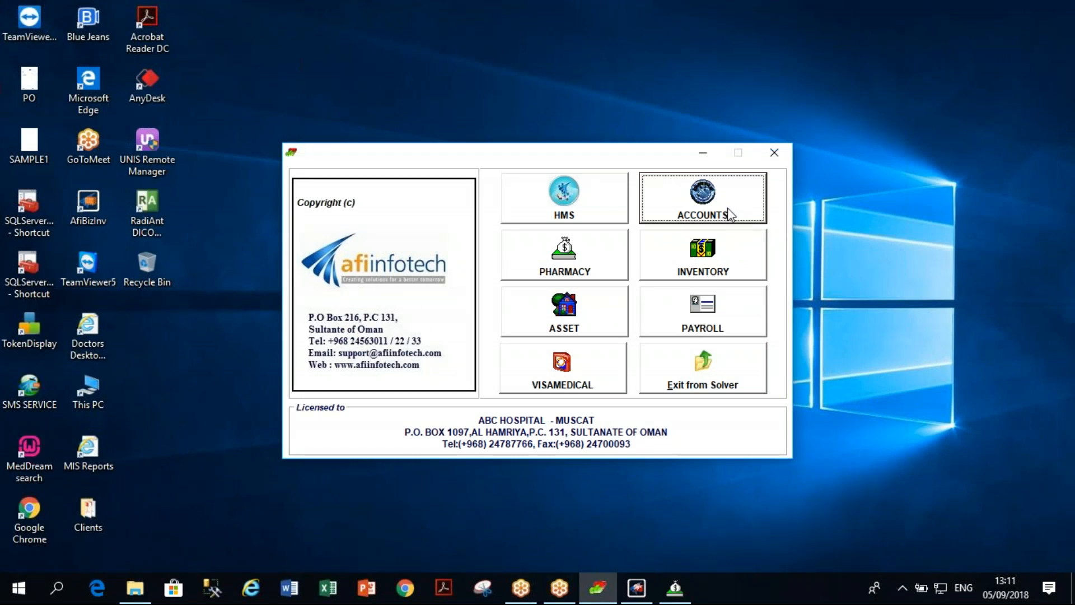
left_click(775, 152)
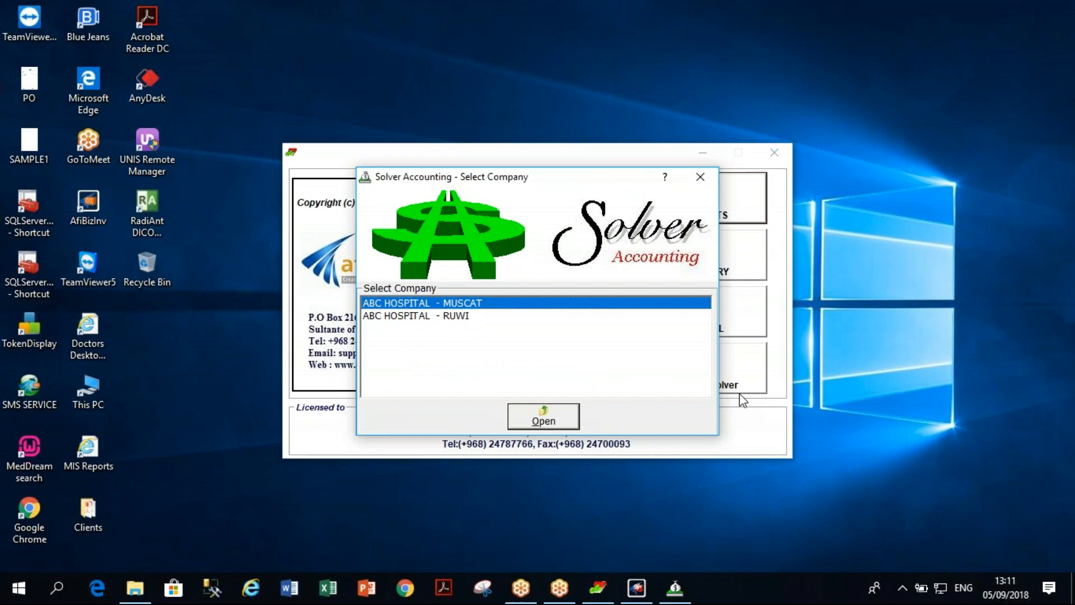
Open company ABC HOSPITAL - MUSCAT and log in with the user name and password.
left_click(532, 423)
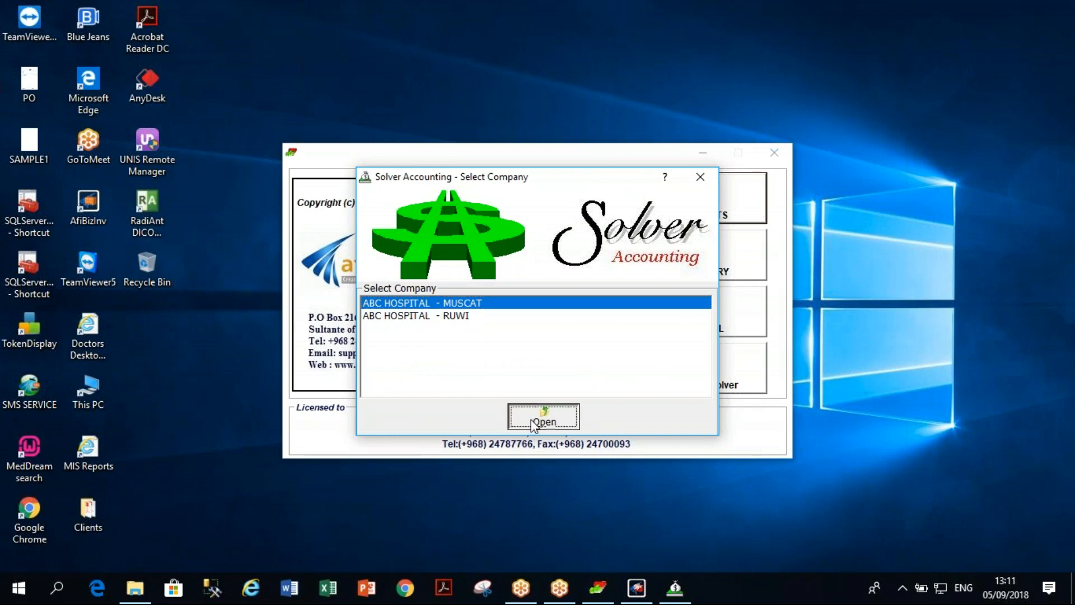
type("AFI")
key("Tab")
type("12345")
key("Return")
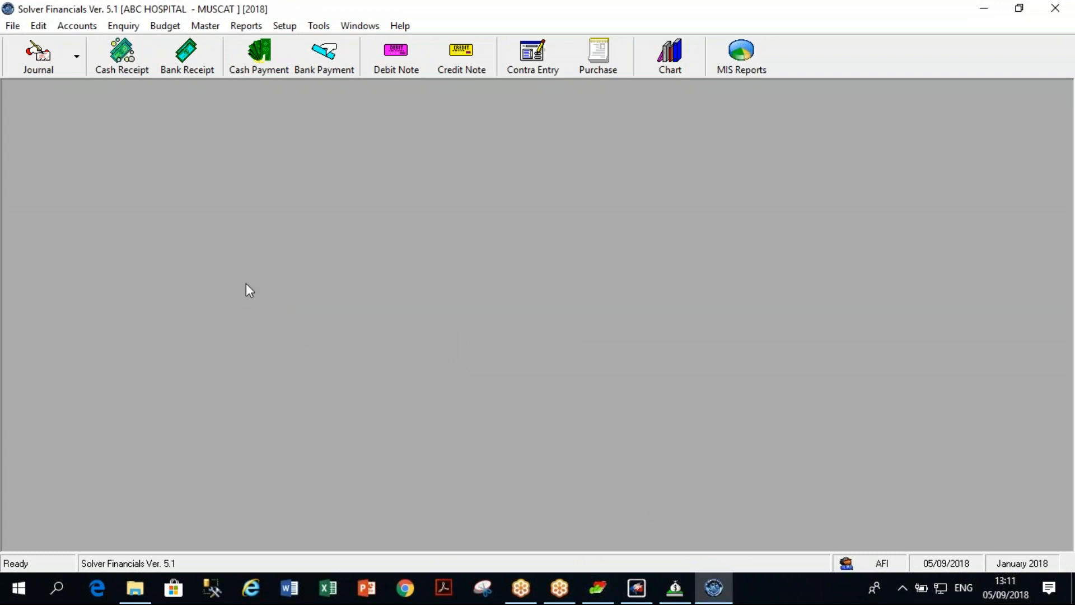
Run the Account Ledger report for all accounts dated 05/09/2018.
left_click(246, 26)
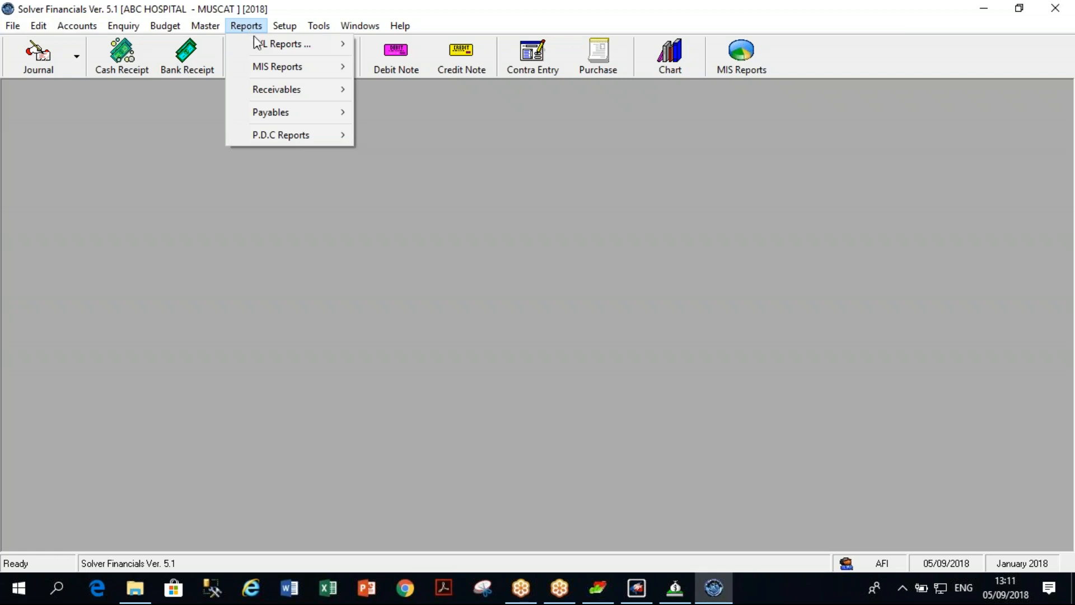
mouse_move(259, 45)
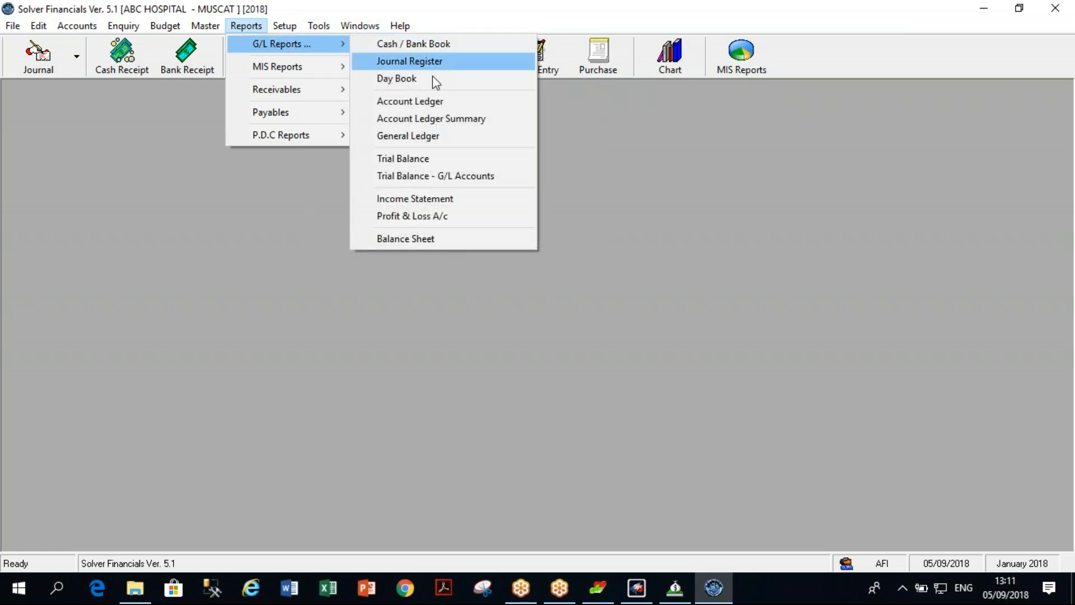
left_click(432, 102)
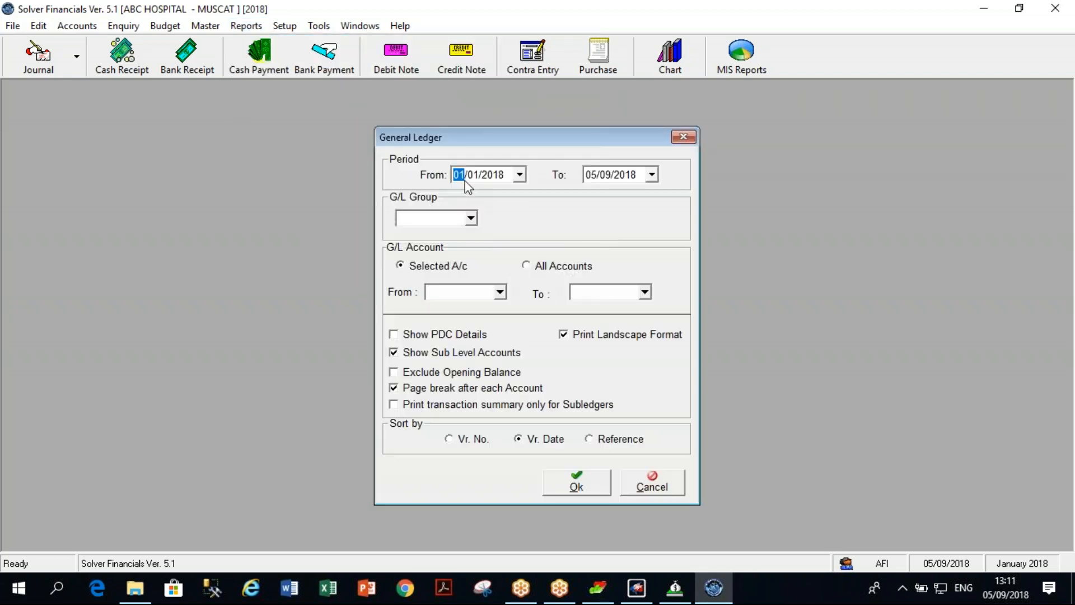
type("0")
key("Right")
type("9")
left_click(531, 267)
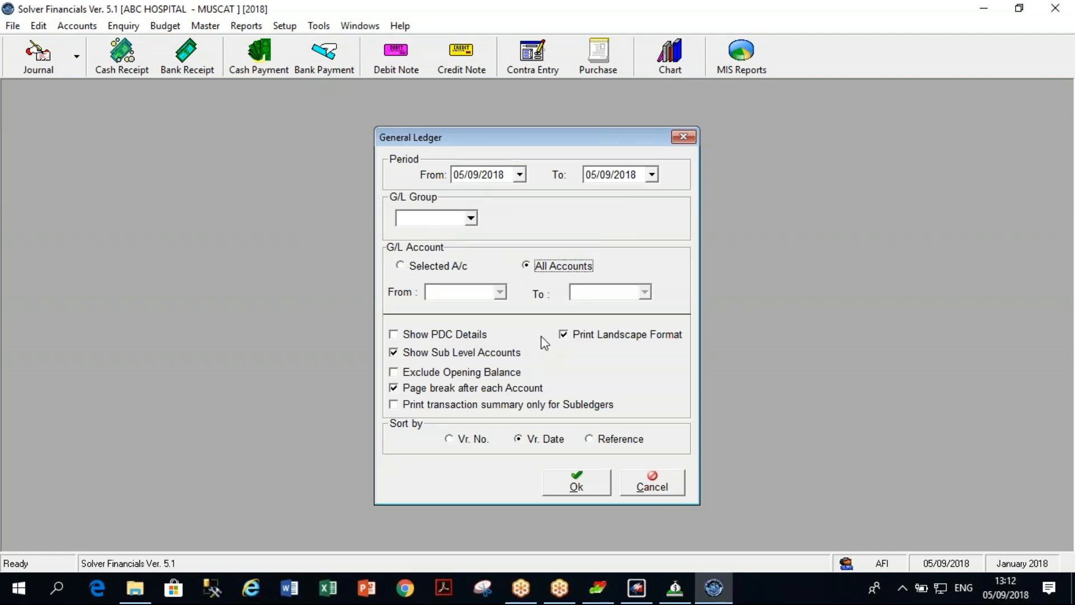
left_click(578, 485)
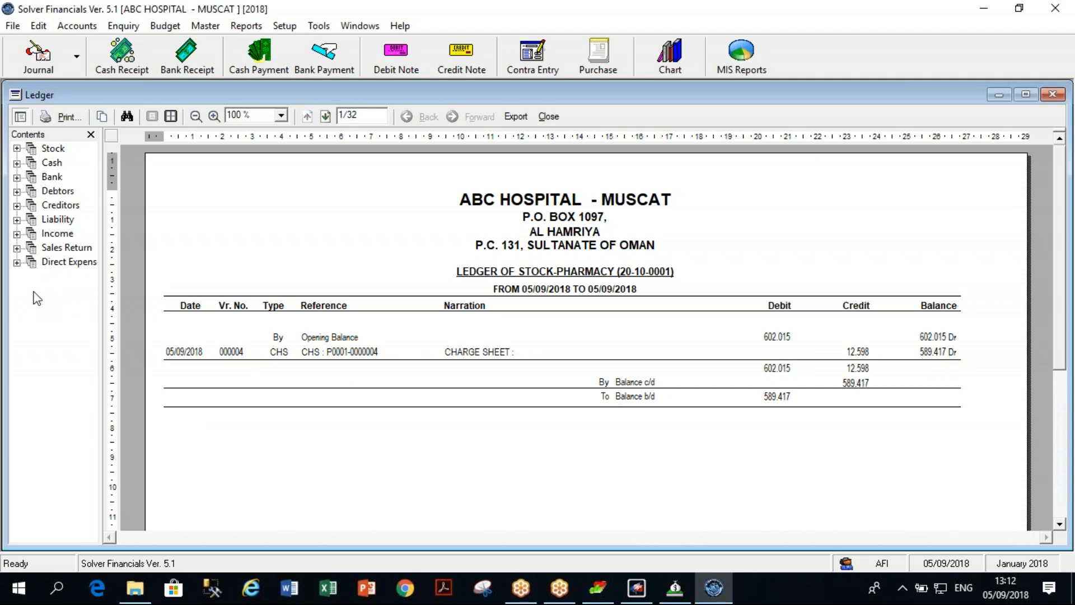
Browse the Income ledgers (OP Billing, Consultation Collections, IP Billing Cash, IP Lab Service Cash) ending on Room Rent Cash.
left_click(17, 234)
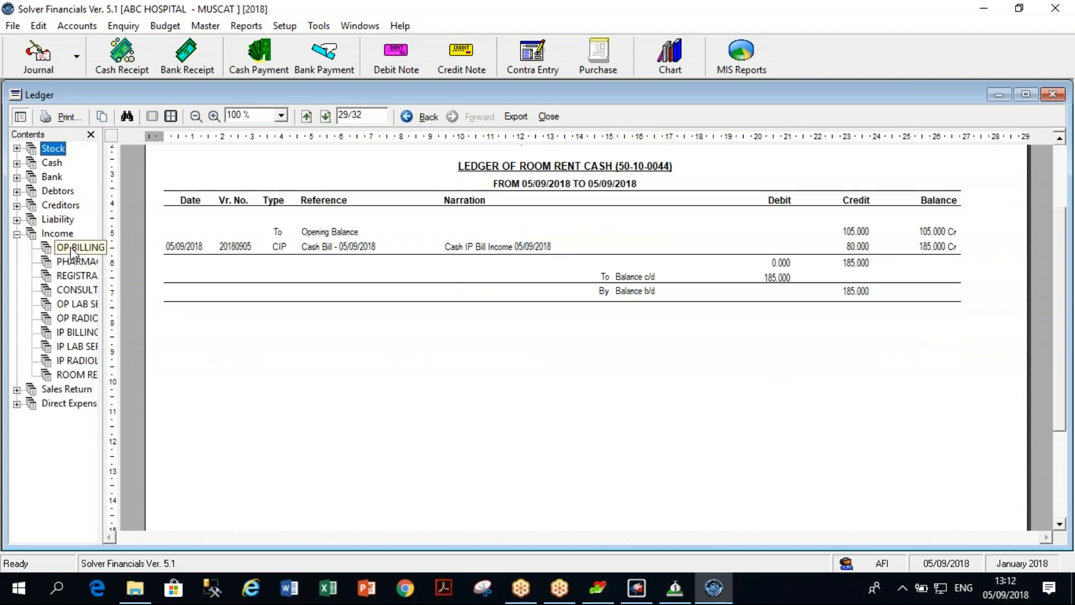
left_click(73, 249)
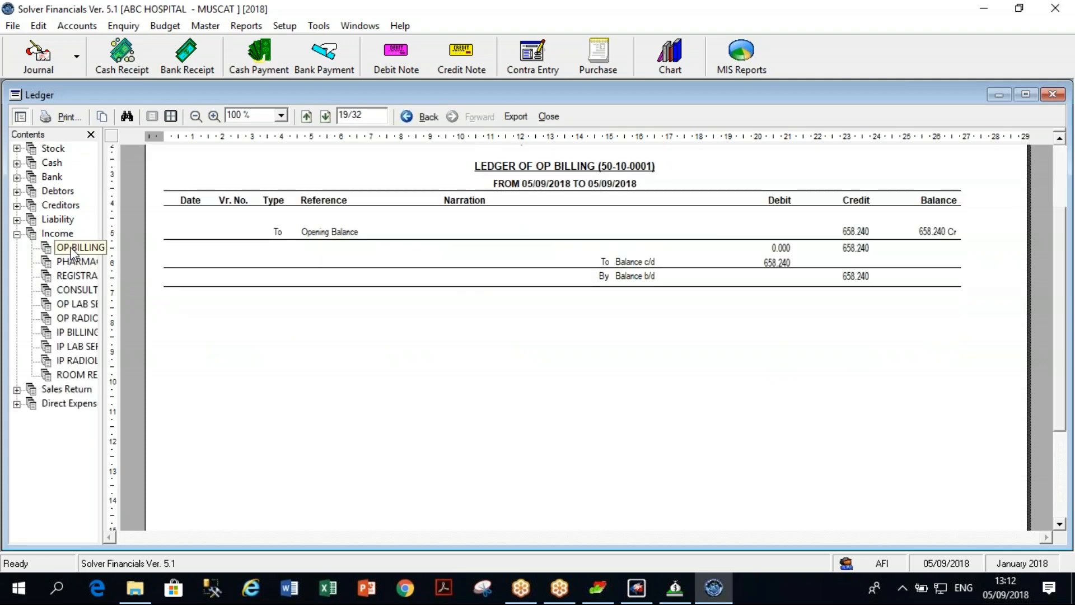
left_click(72, 291)
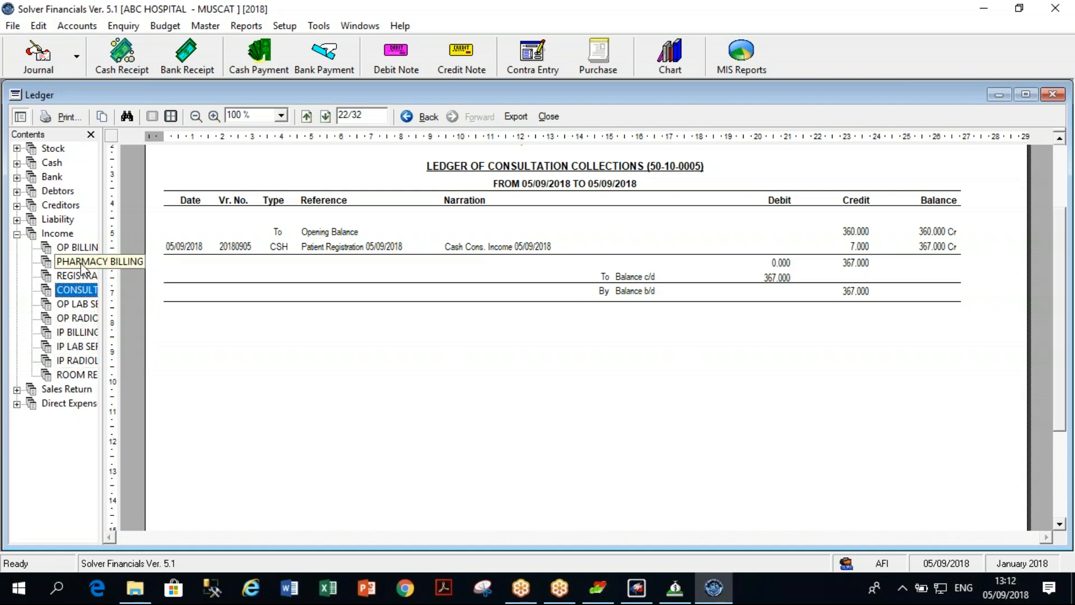
left_click(78, 248)
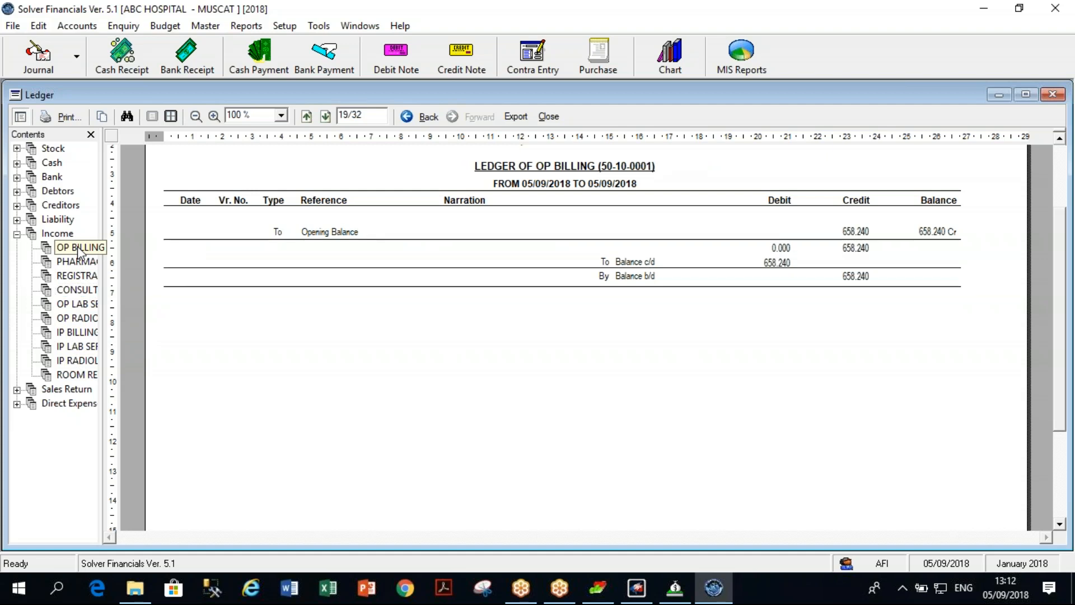
left_click(78, 333)
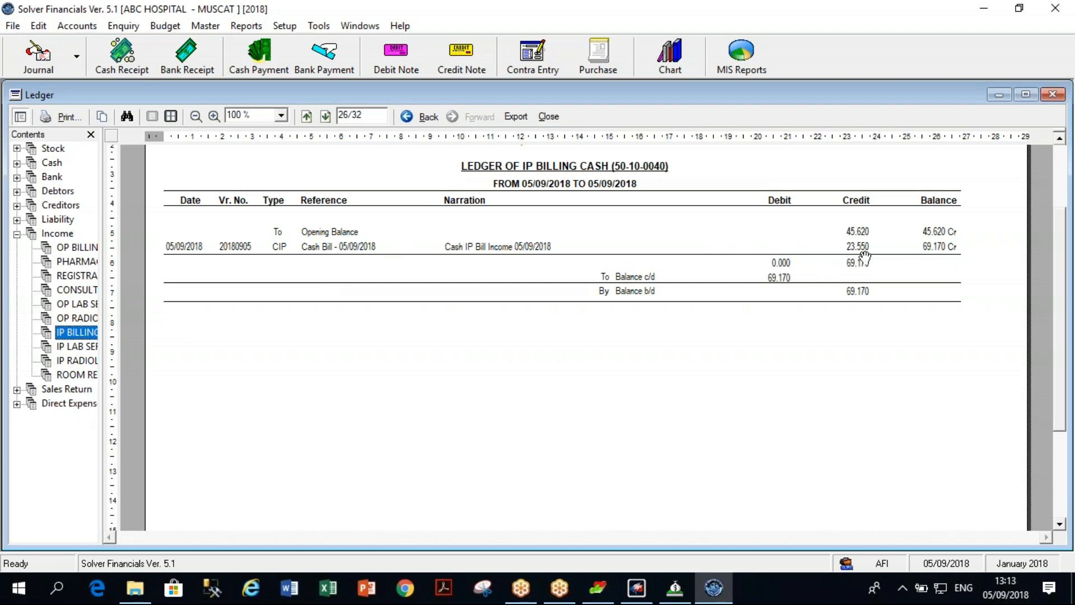
left_click(71, 350)
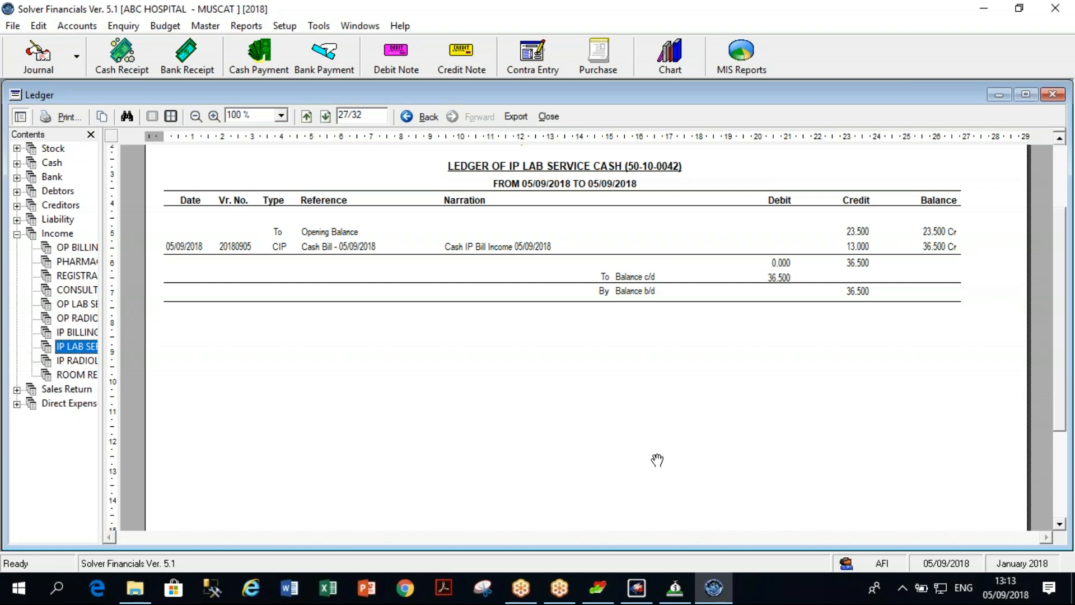
left_click(79, 377)
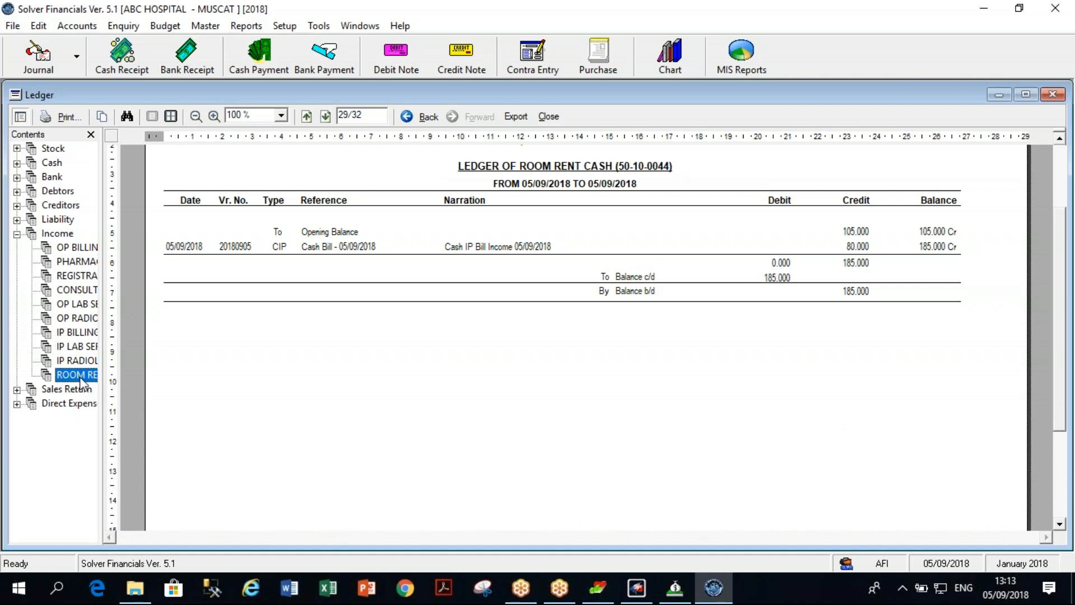
Revisit each Income ledger, then switch to the Stock-Pharmacy ledger closing at 589.417 Dr.
left_click(72, 289)
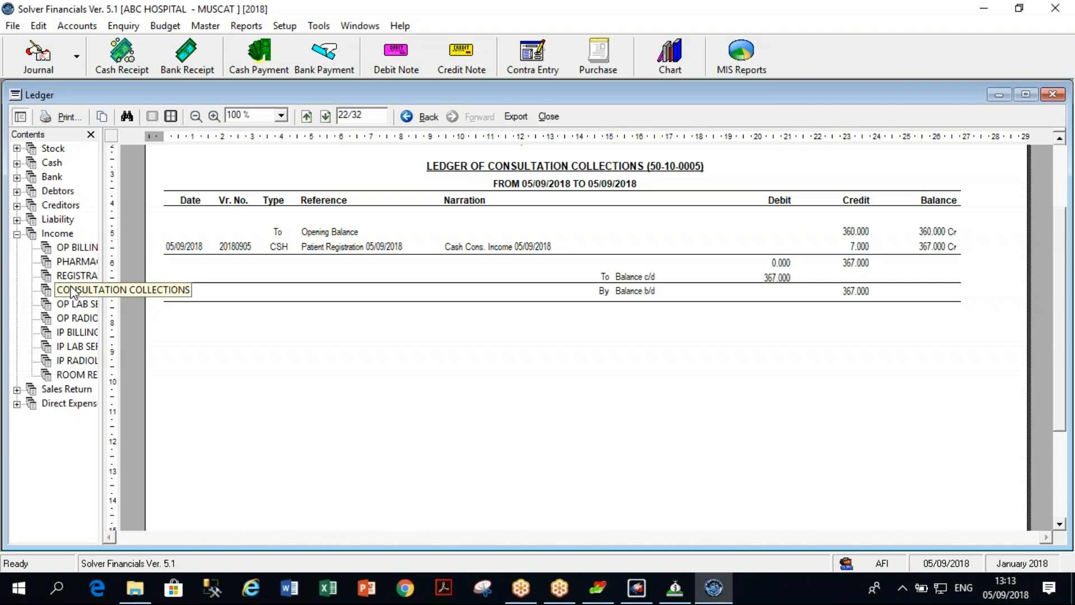
left_click(74, 305)
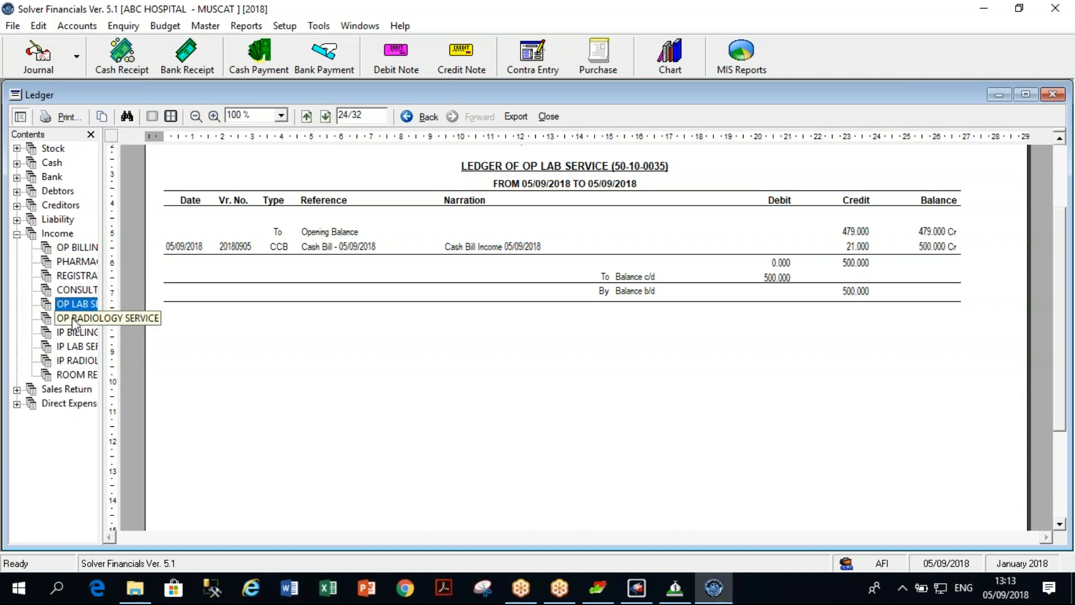
left_click(73, 319)
left_click(73, 332)
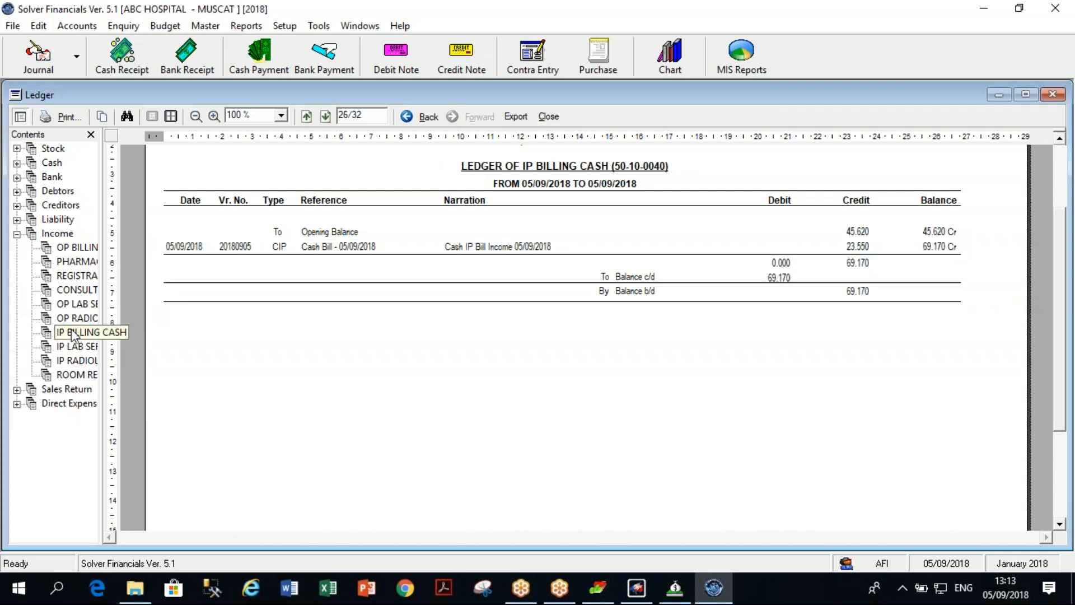
left_click(78, 348)
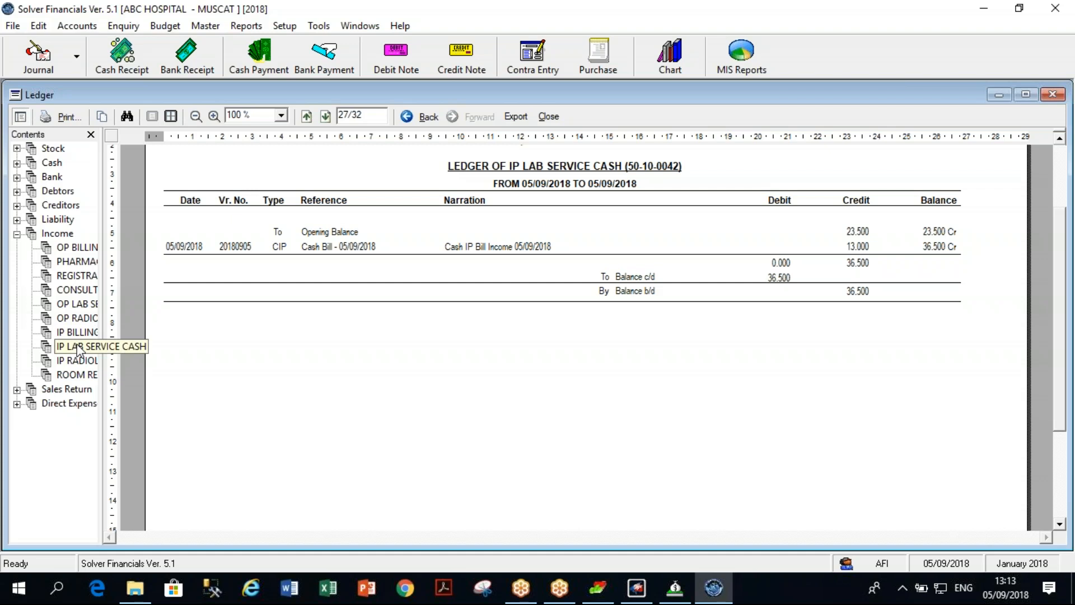
left_click(85, 374)
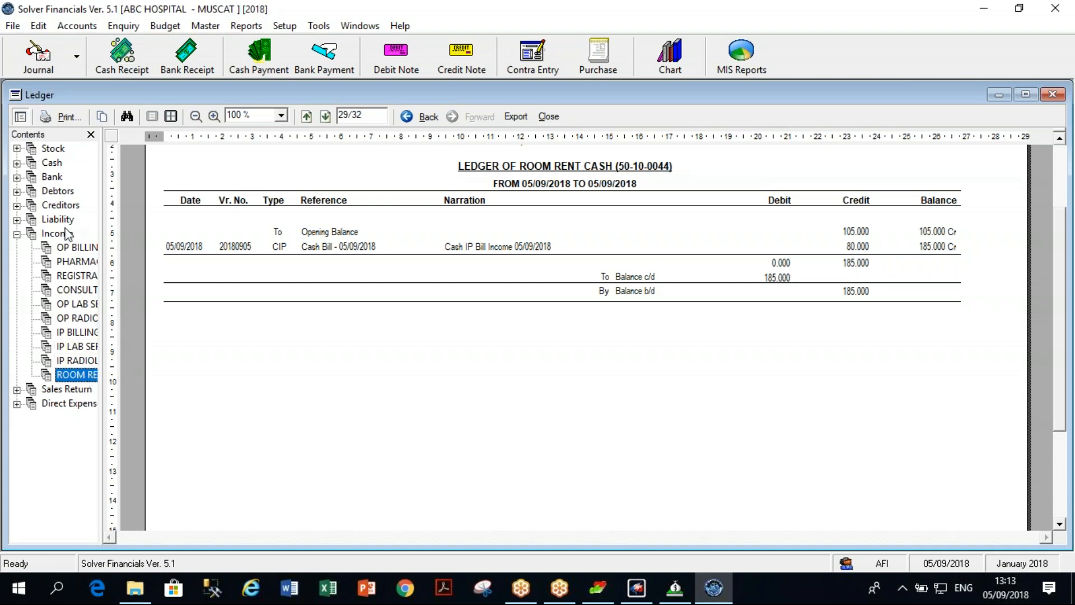
left_click(17, 234)
left_click(16, 149)
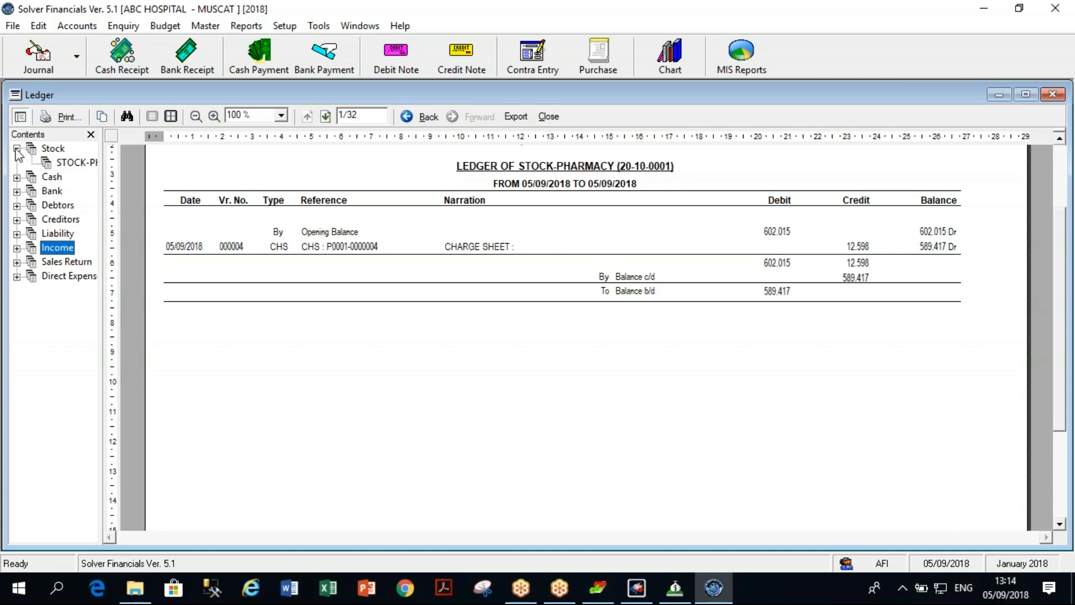
left_click(74, 164)
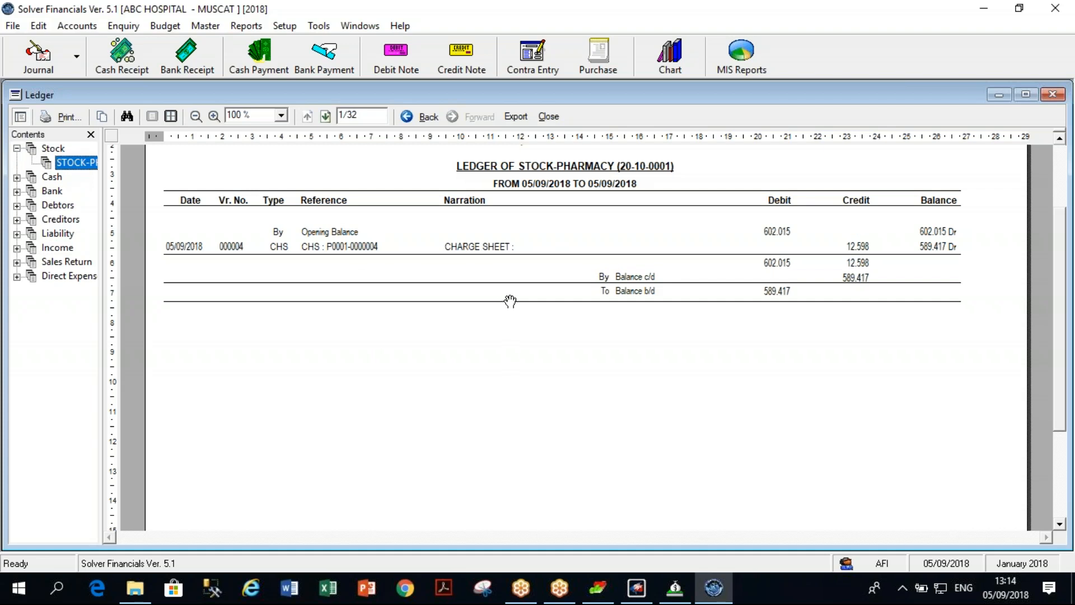
Close the ledger report and General Ledger dialog, and cancel an opened Accounts Analysis report.
left_click(1053, 95)
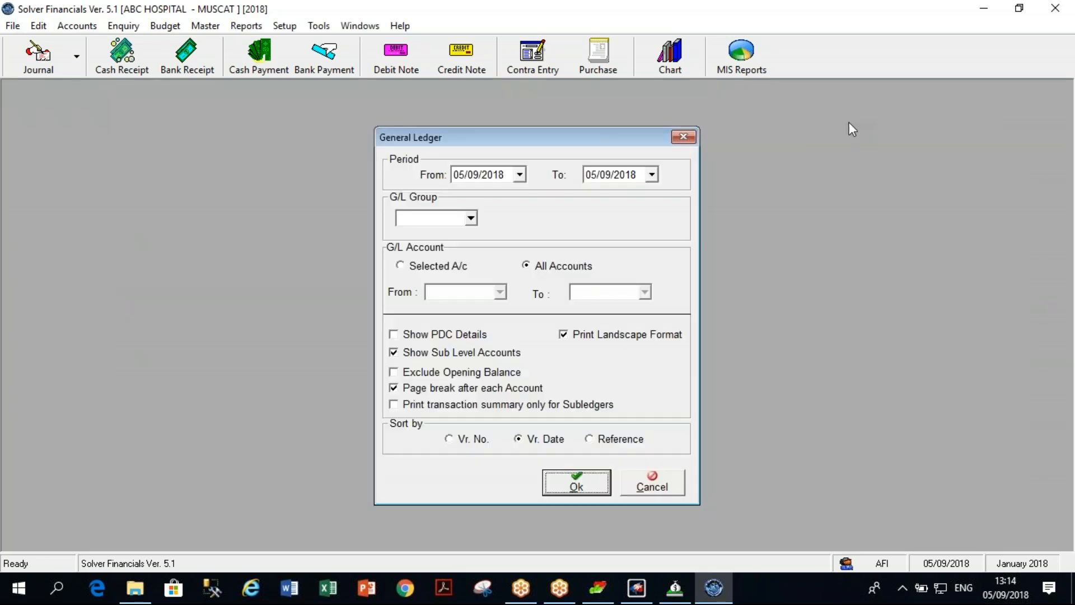
left_click(683, 137)
left_click(260, 27)
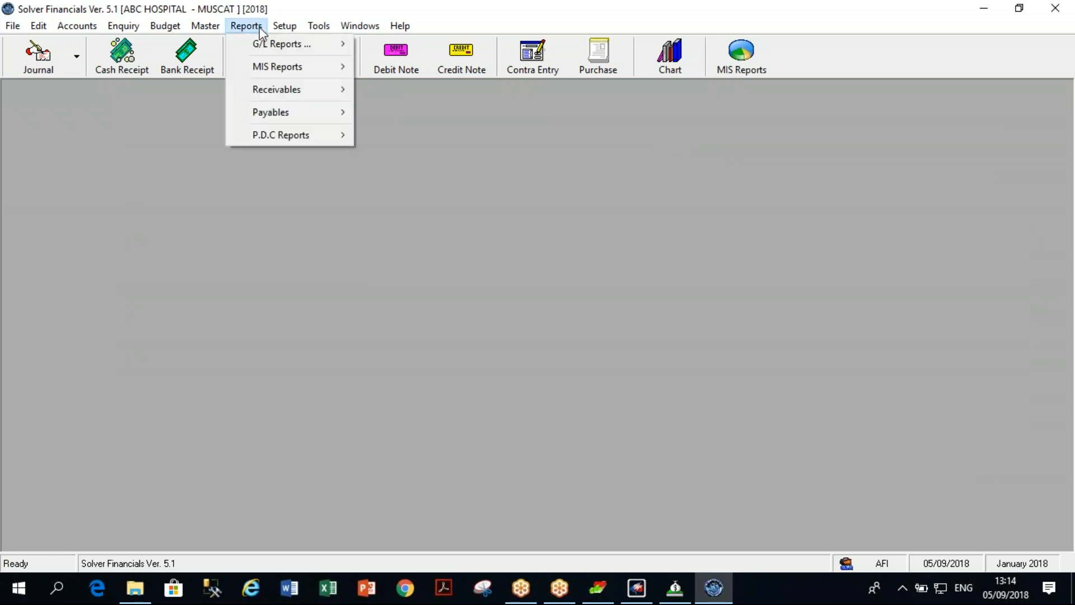
mouse_move(271, 62)
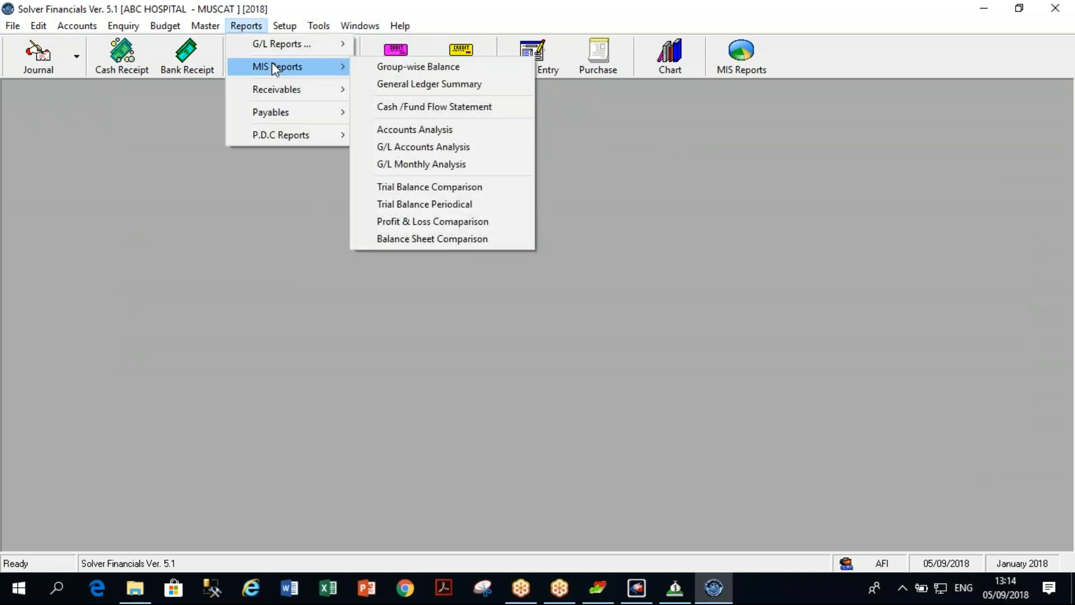
left_click(396, 129)
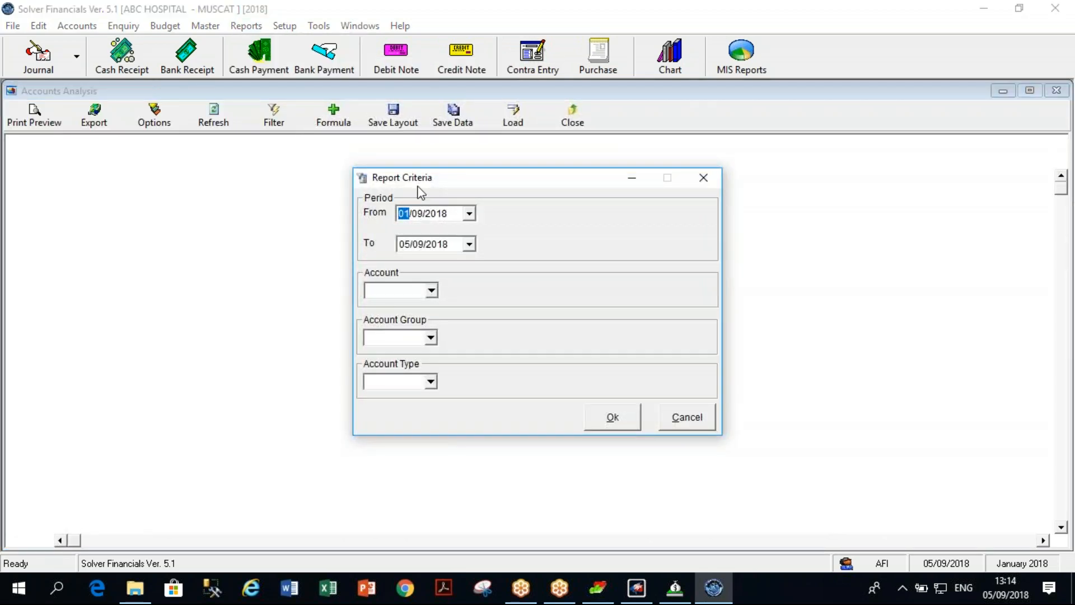
left_click(691, 421)
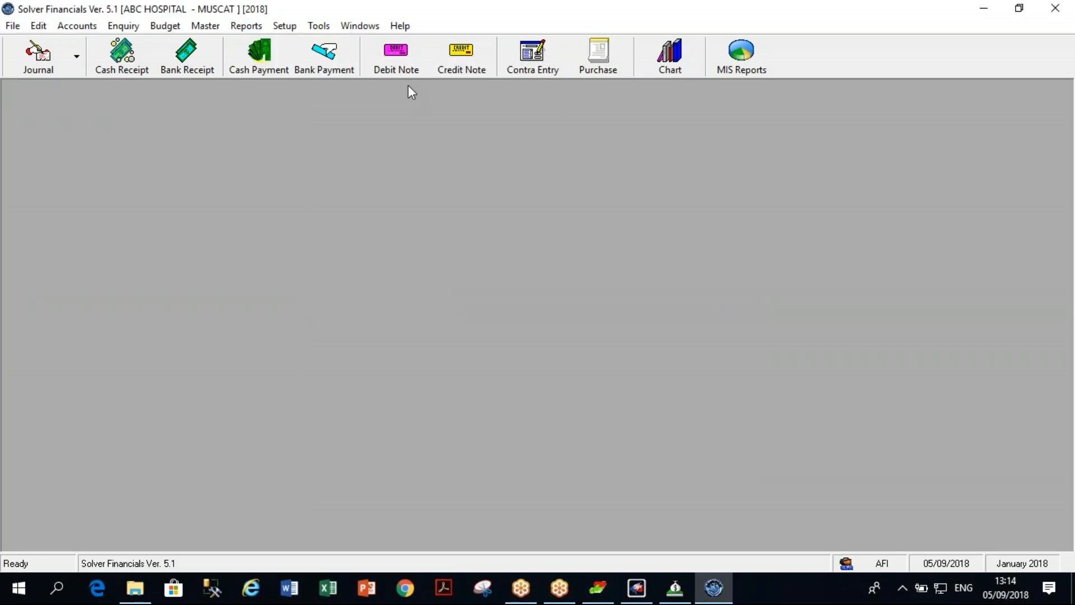
Run the Journal Register from 05/09/2018 without entry-date filters, including voucher and voucher-type totals.
left_click(247, 26)
mouse_move(264, 49)
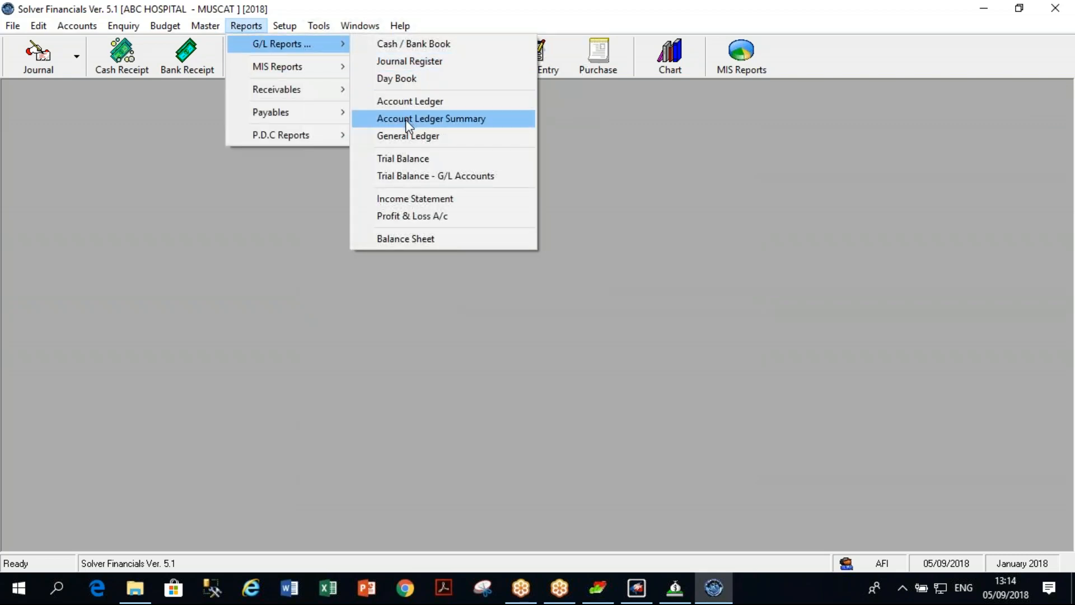
left_click(412, 63)
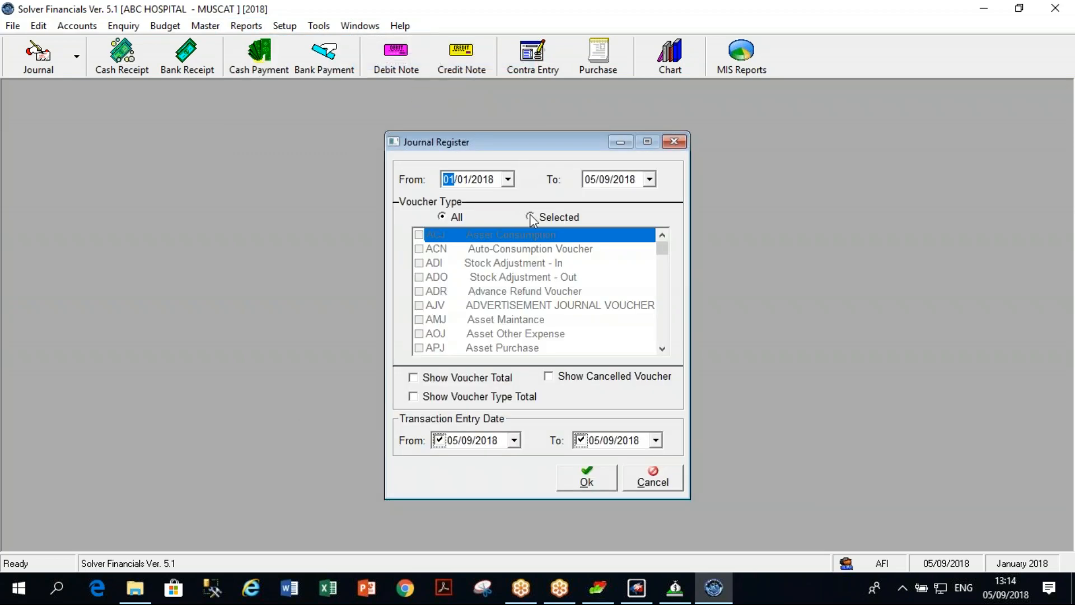
type("05")
left_click(464, 180)
left_click(438, 440)
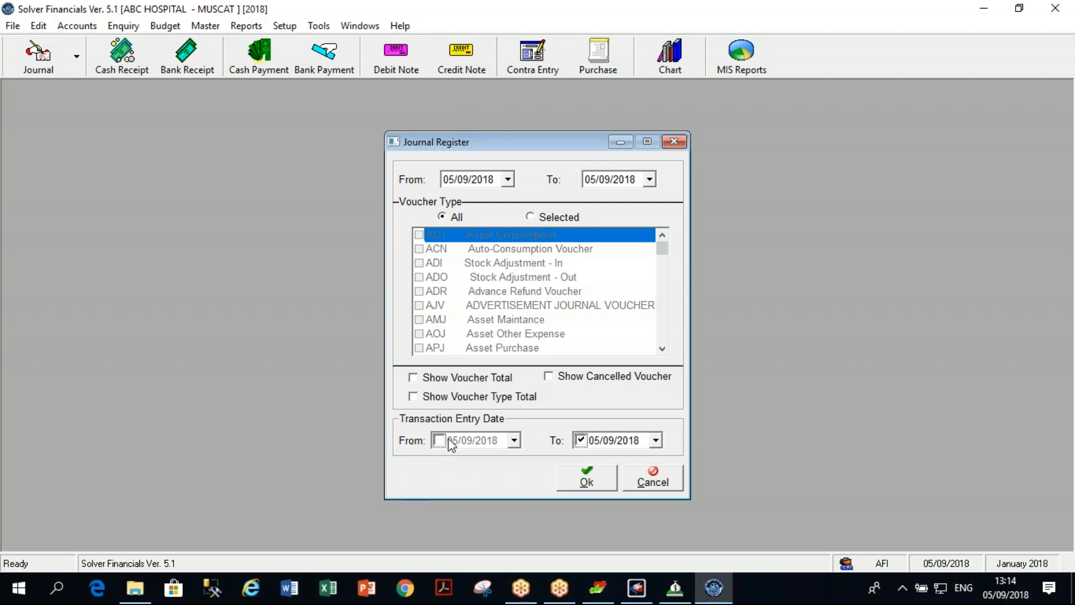
left_click(580, 440)
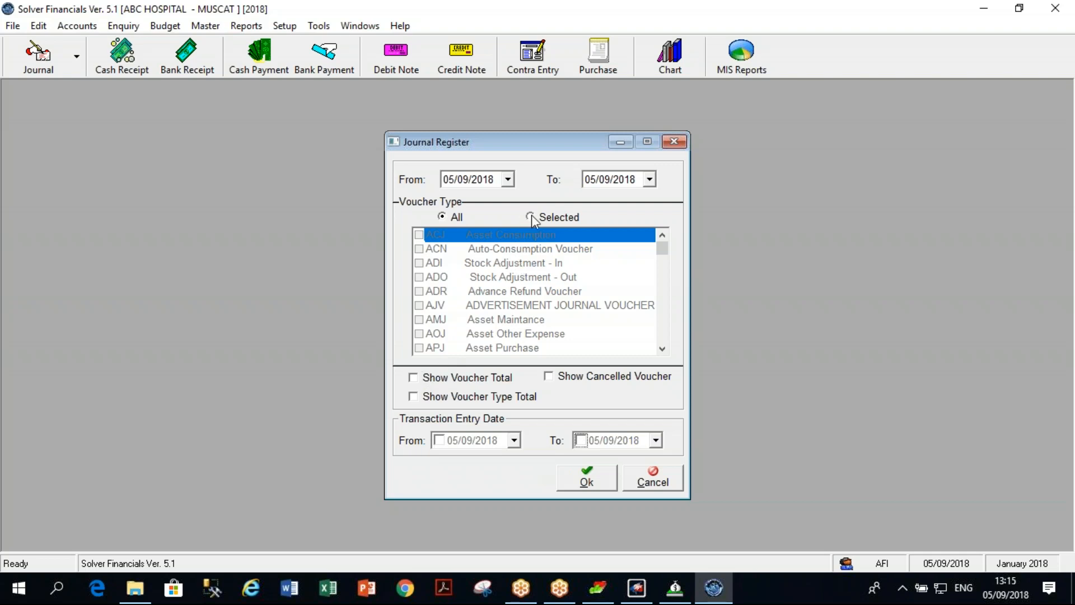
left_click(420, 384)
left_click(419, 384)
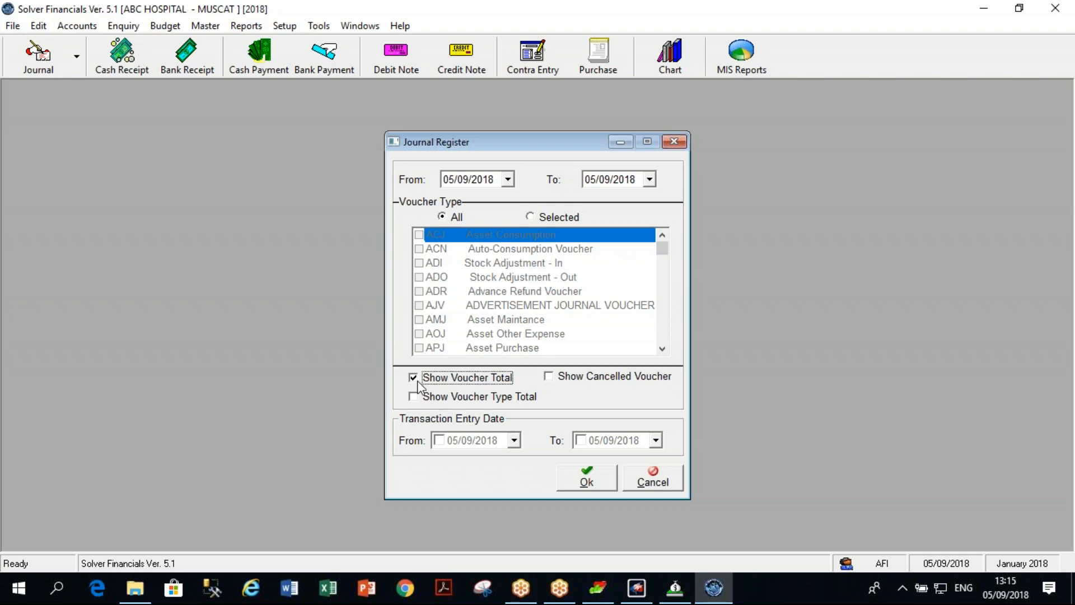
left_click(419, 397)
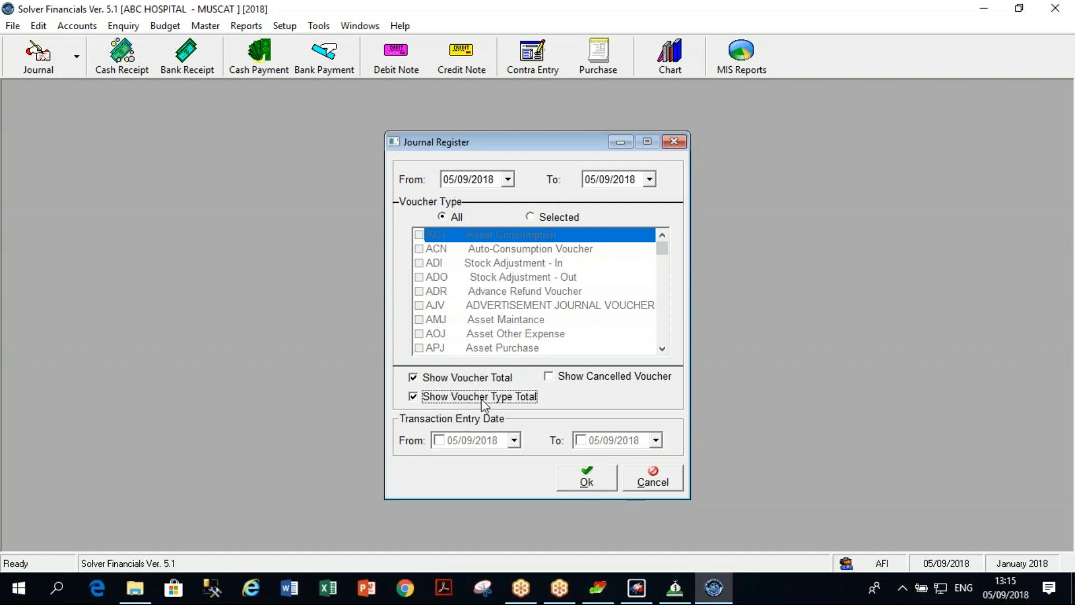
left_click(602, 485)
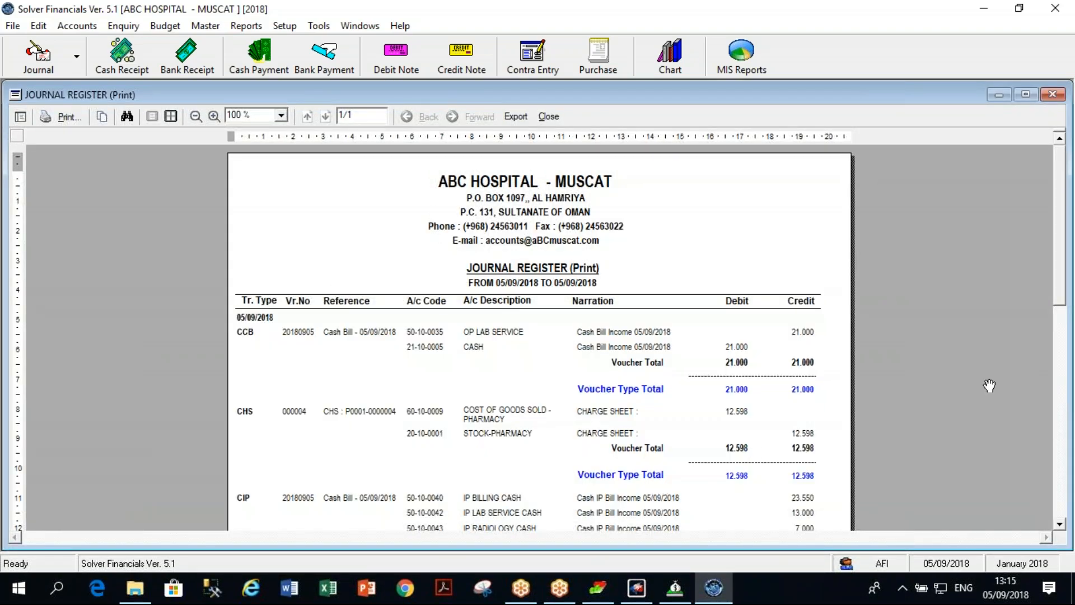
Scroll the Journal Register preview to its Day Total of 164.648, then close the preview.
left_click(1059, 525)
left_click(1059, 524)
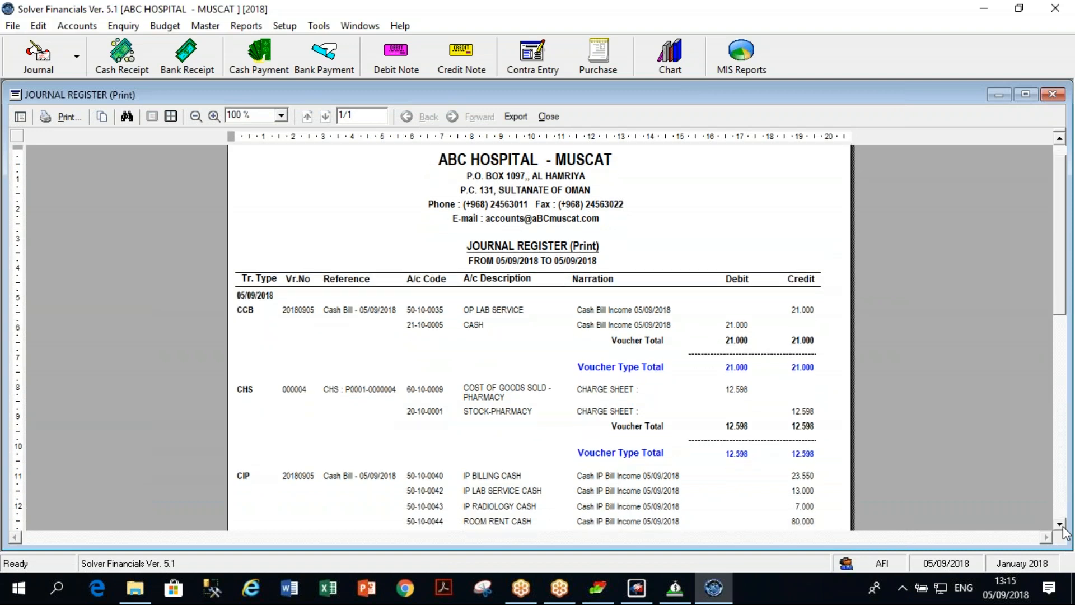
left_click(1059, 525)
left_click(1060, 525)
left_click(1060, 525)
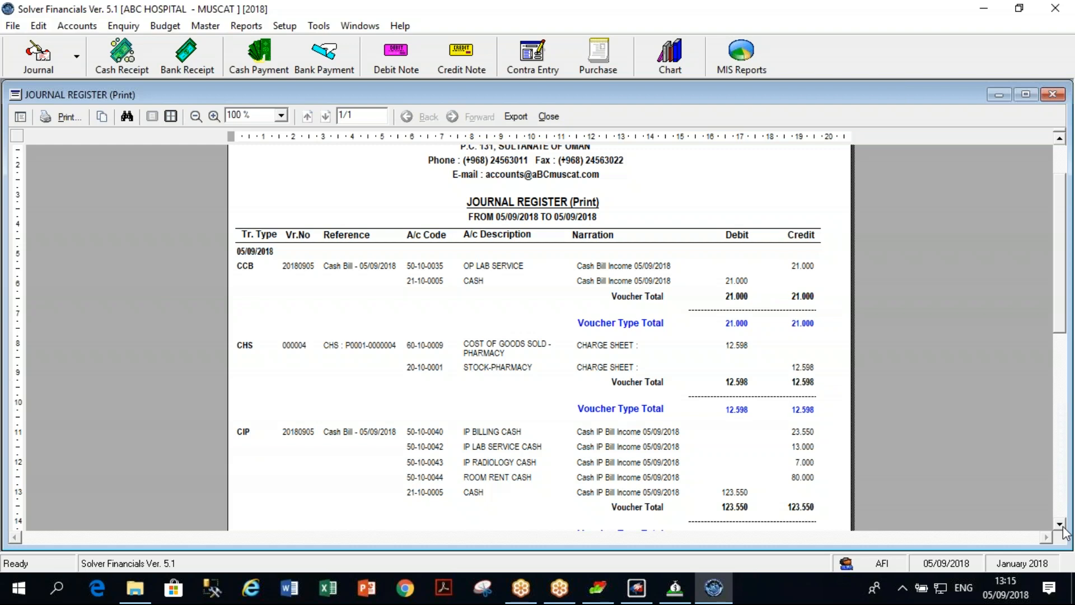
left_click(1059, 524)
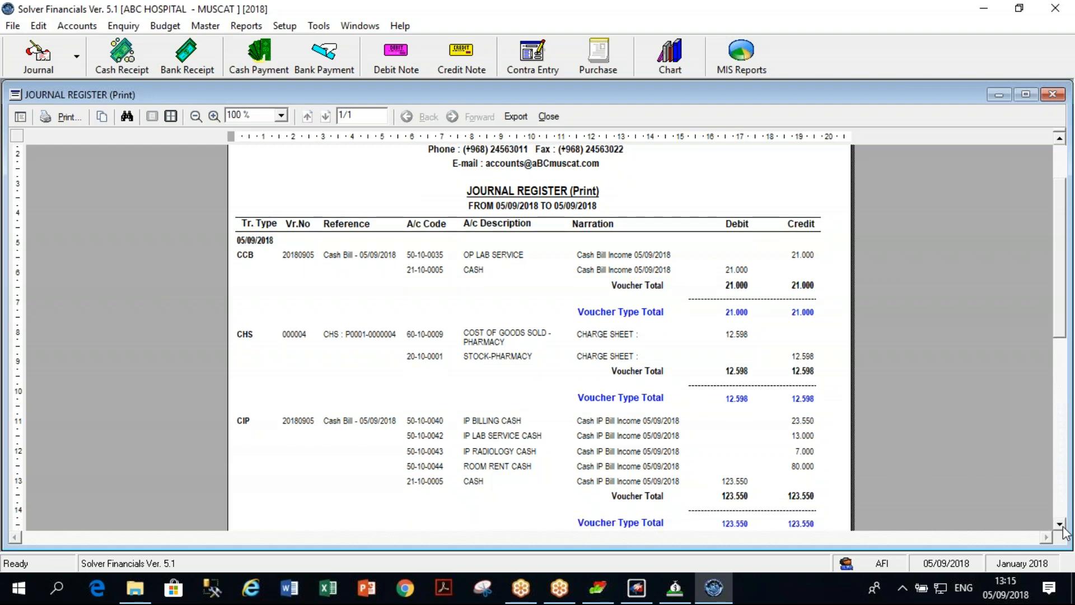
left_click(1059, 524)
left_click(1059, 525)
left_click(1059, 524)
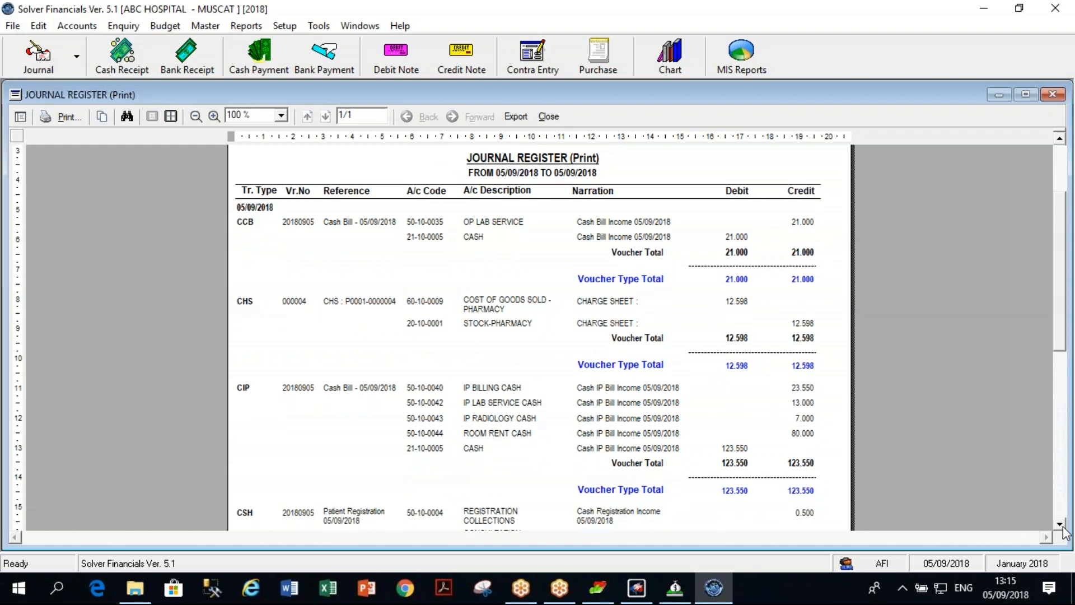
left_click(1060, 525)
left_click(1060, 525)
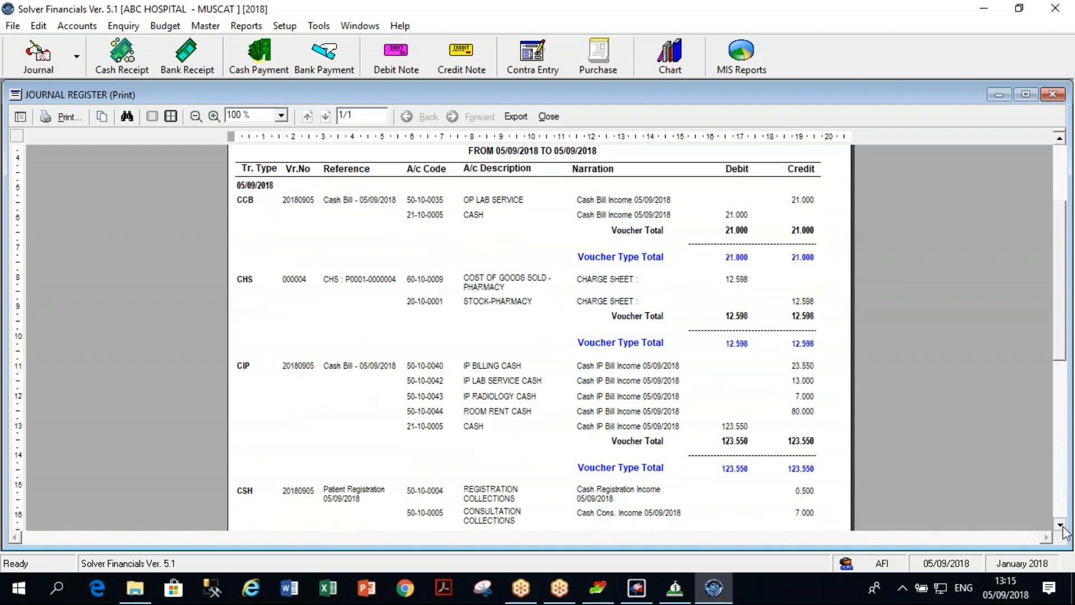
left_click(1060, 526)
left_click(1059, 525)
left_click(1059, 525)
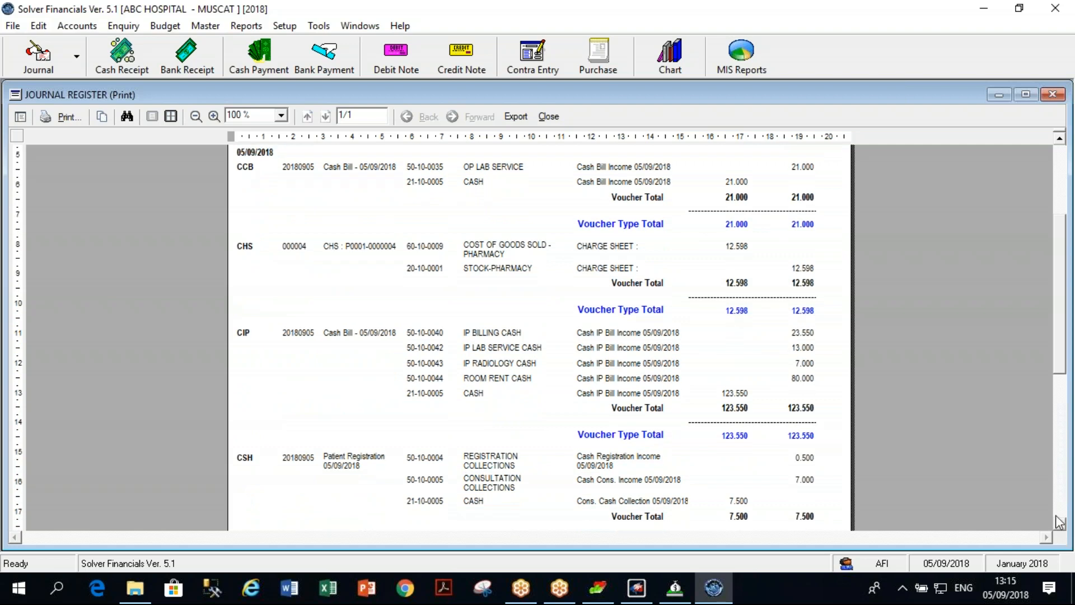
left_click(1060, 526)
left_click(1060, 526)
left_click(1060, 526)
left_click(1060, 526)
left_click(1059, 525)
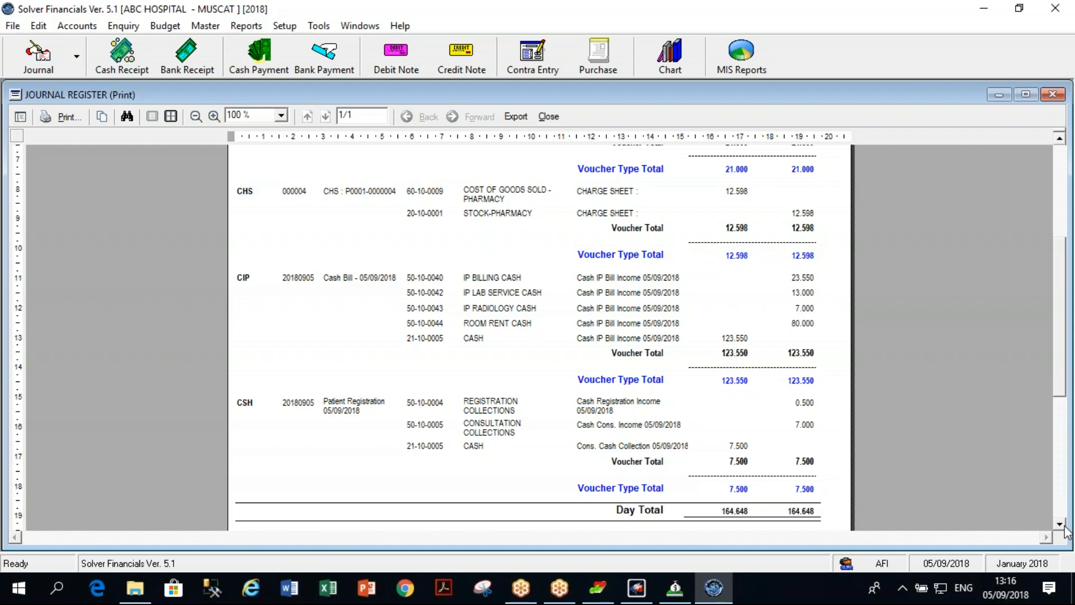
left_click(559, 116)
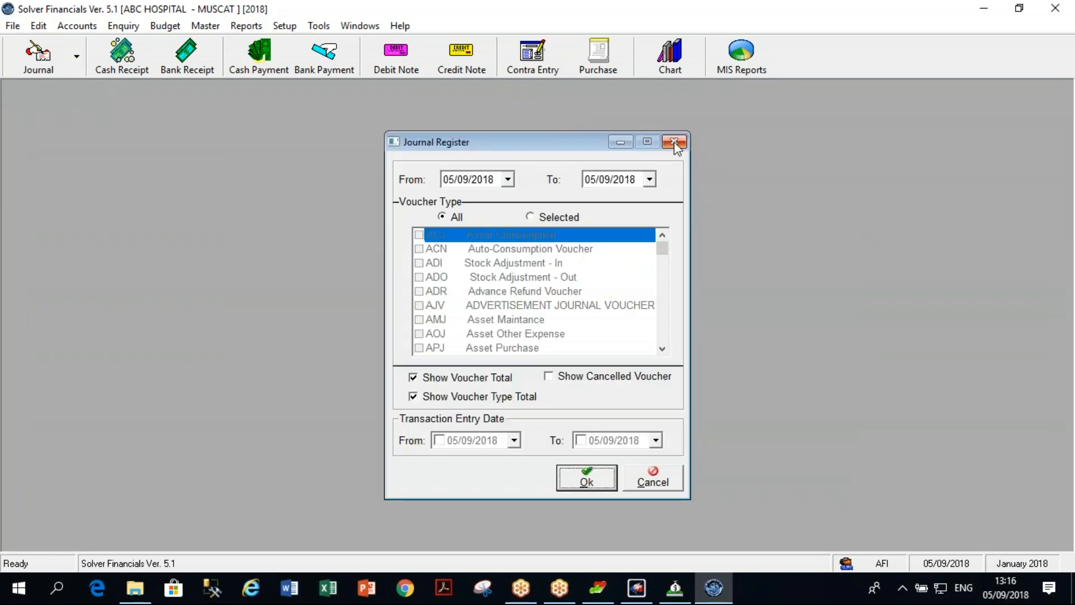
Dismiss the Journal Register criteria, then minimize Solver Financials and the Solver launcher to reveal the desktop.
left_click(675, 144)
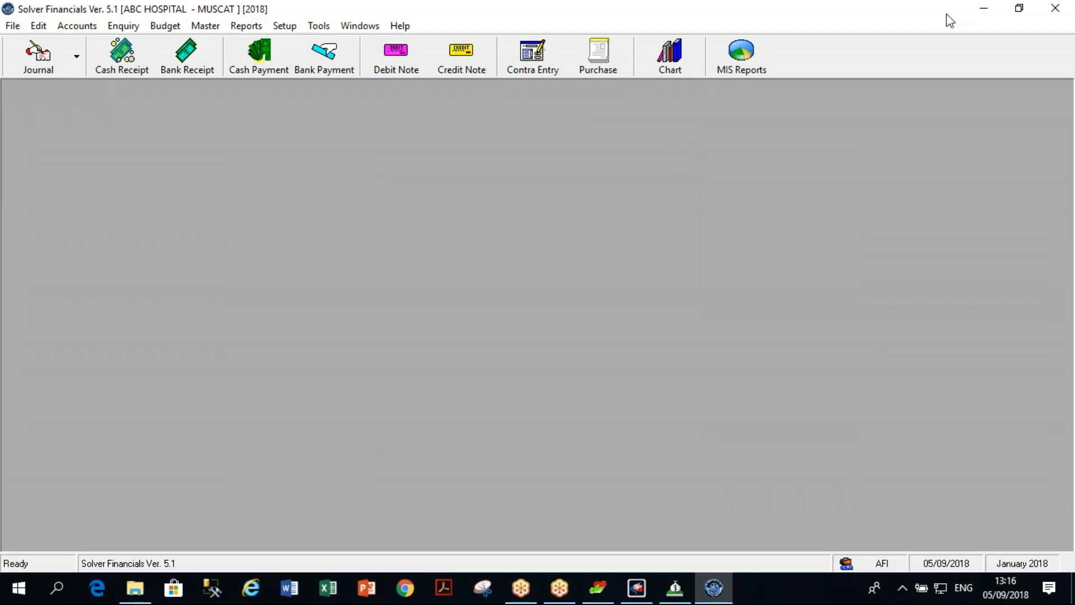
left_click(984, 8)
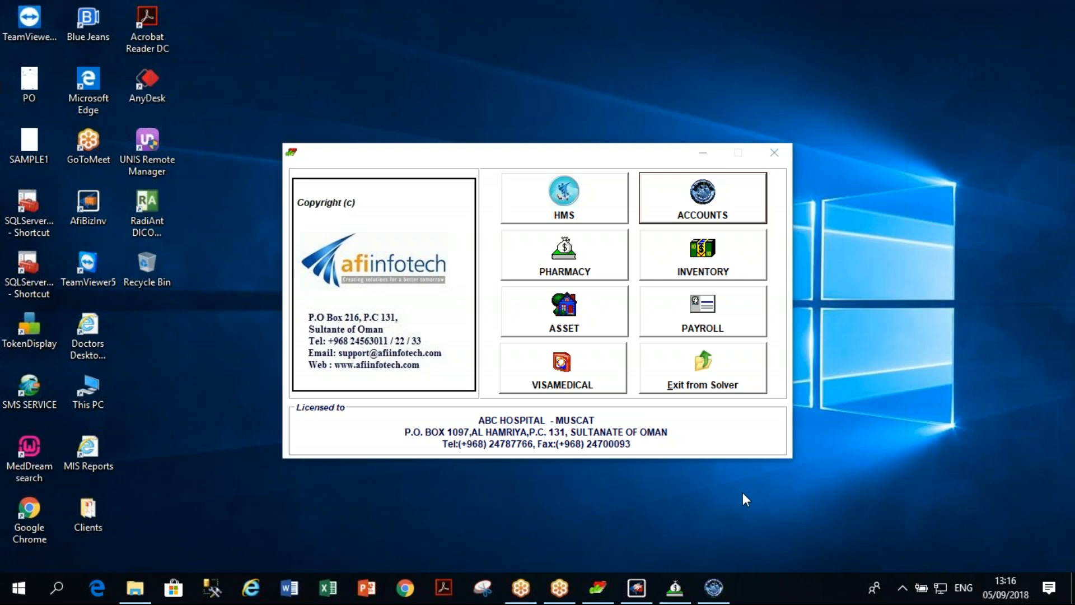
left_click(702, 153)
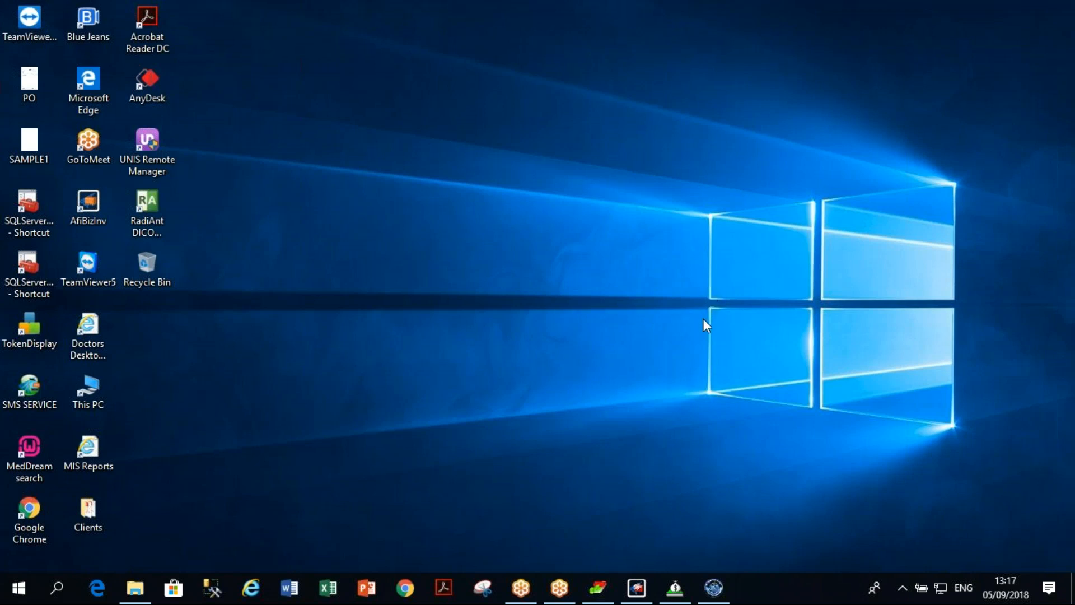
Restore Hospital Management System, open the CASUALTY(CA) department charge sheet, then close it.
left_click(636, 588)
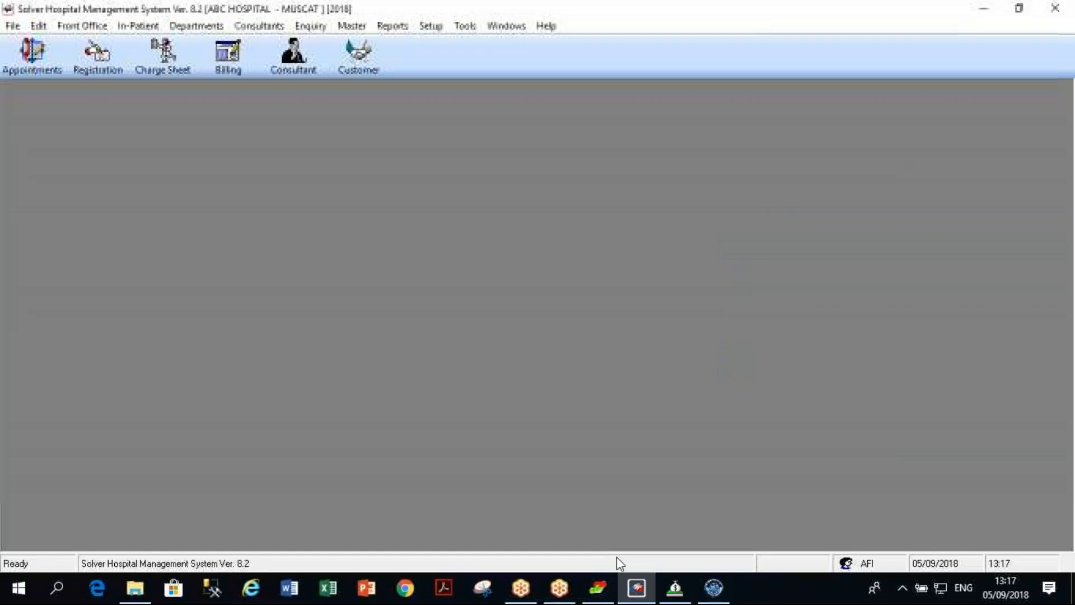
left_click(227, 74)
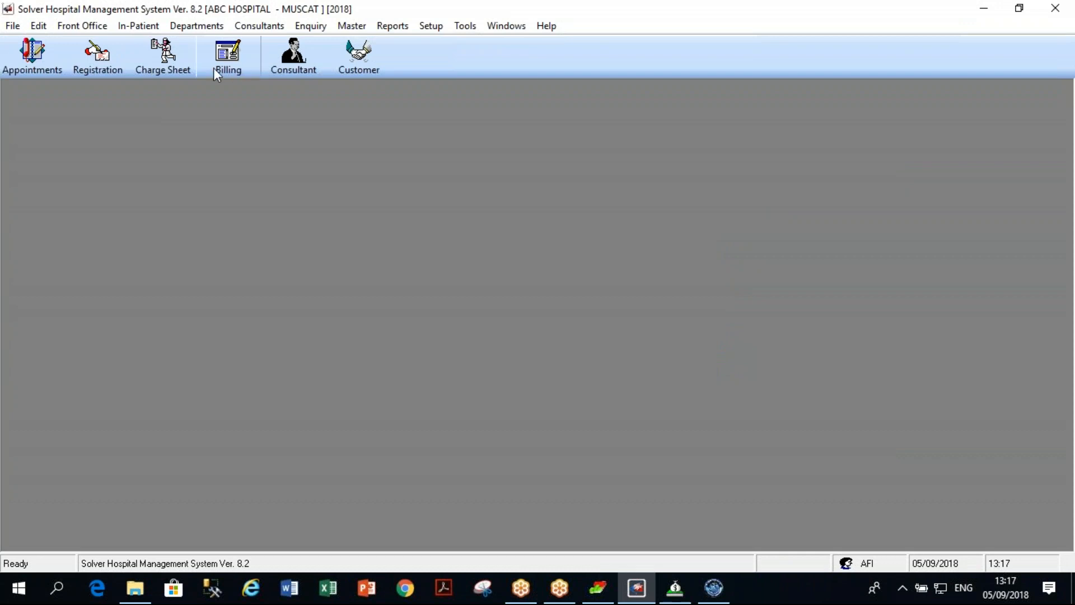
left_click(159, 62)
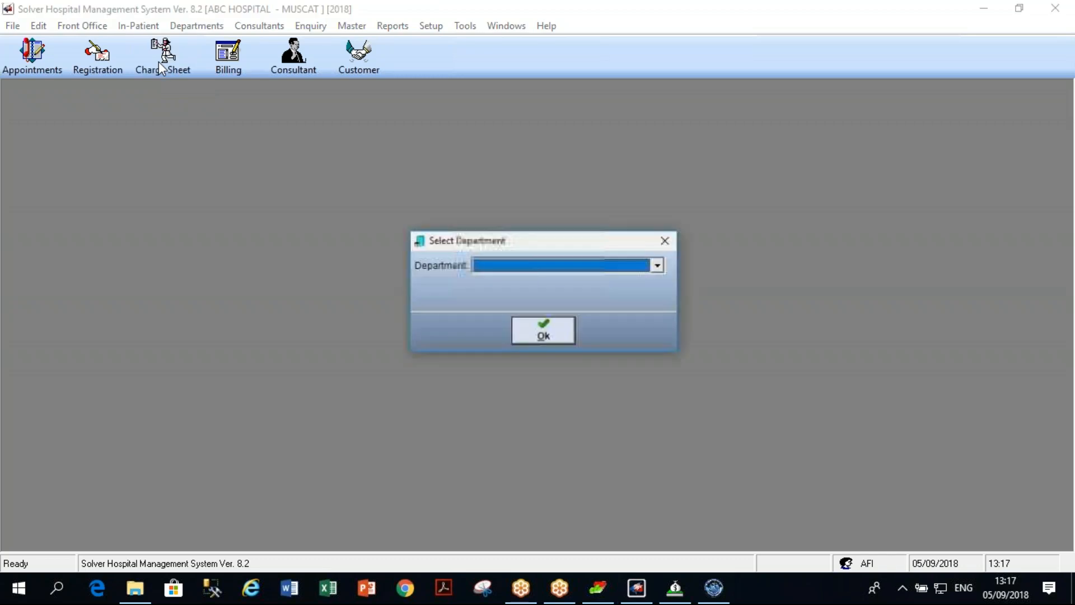
left_click(626, 264)
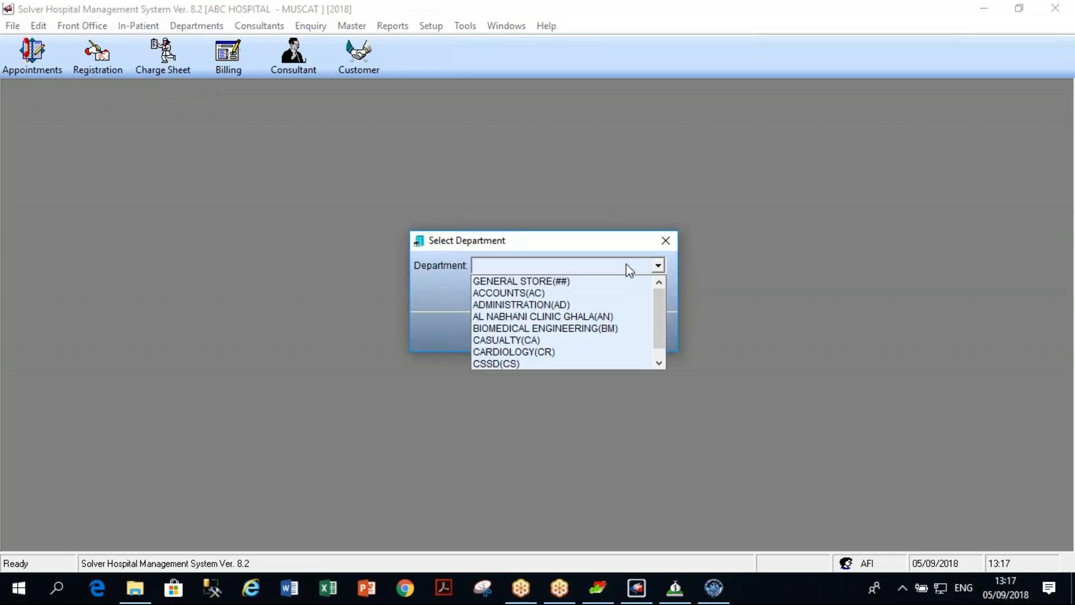
left_click(592, 339)
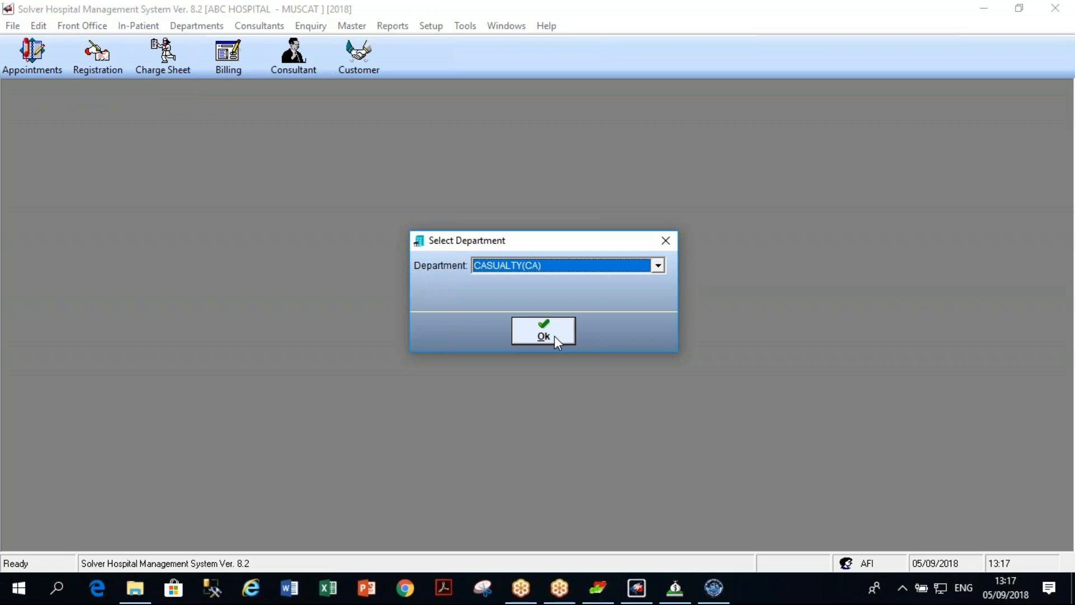
left_click(554, 336)
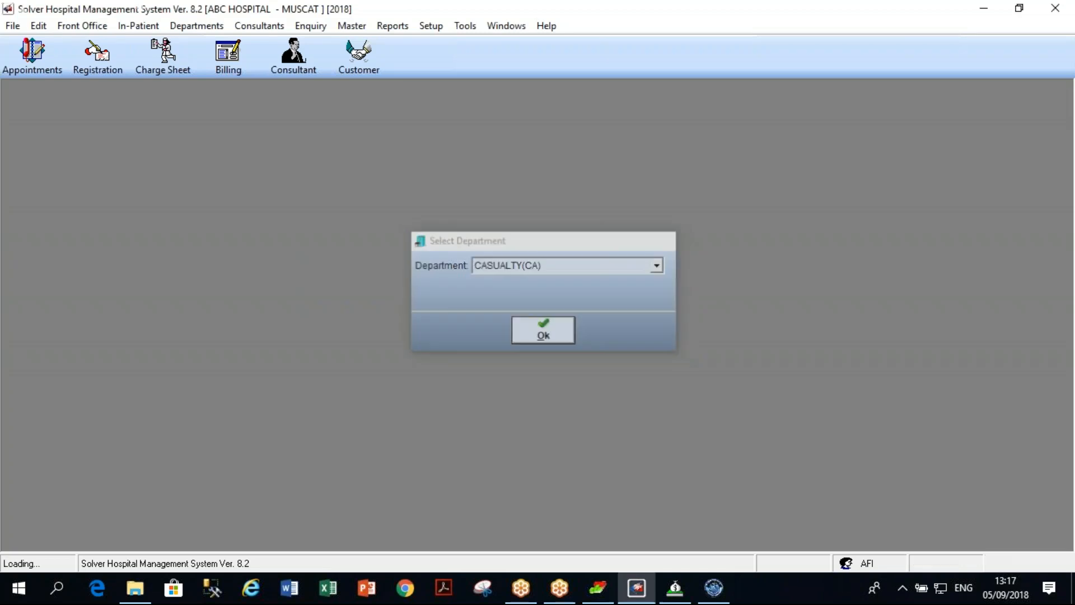
left_click(530, 491)
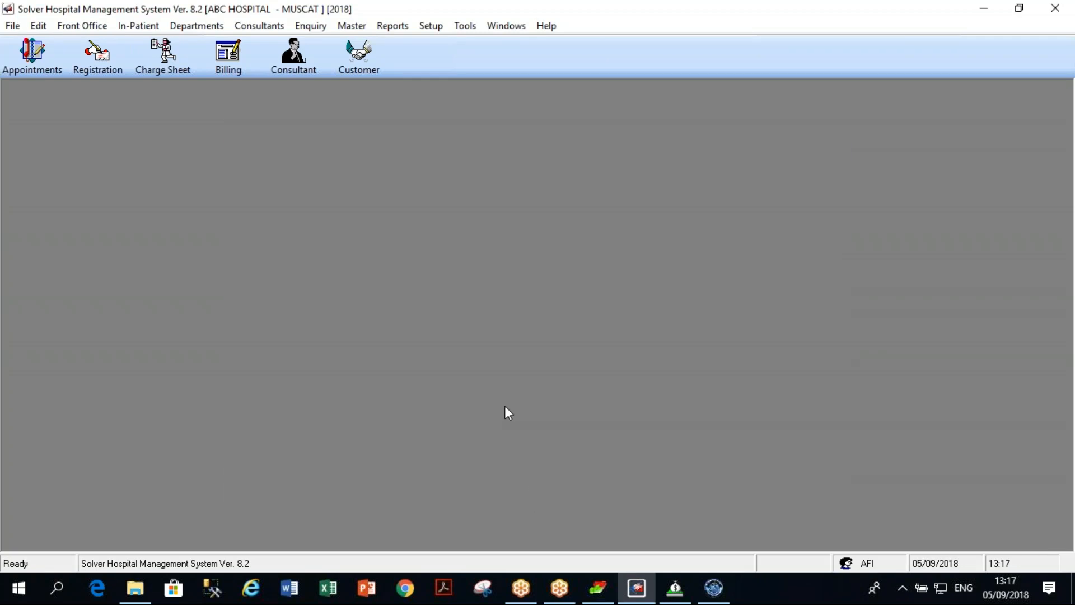
Open Bill Item/Service Master from Master > Bill Items/ Services.
left_click(353, 26)
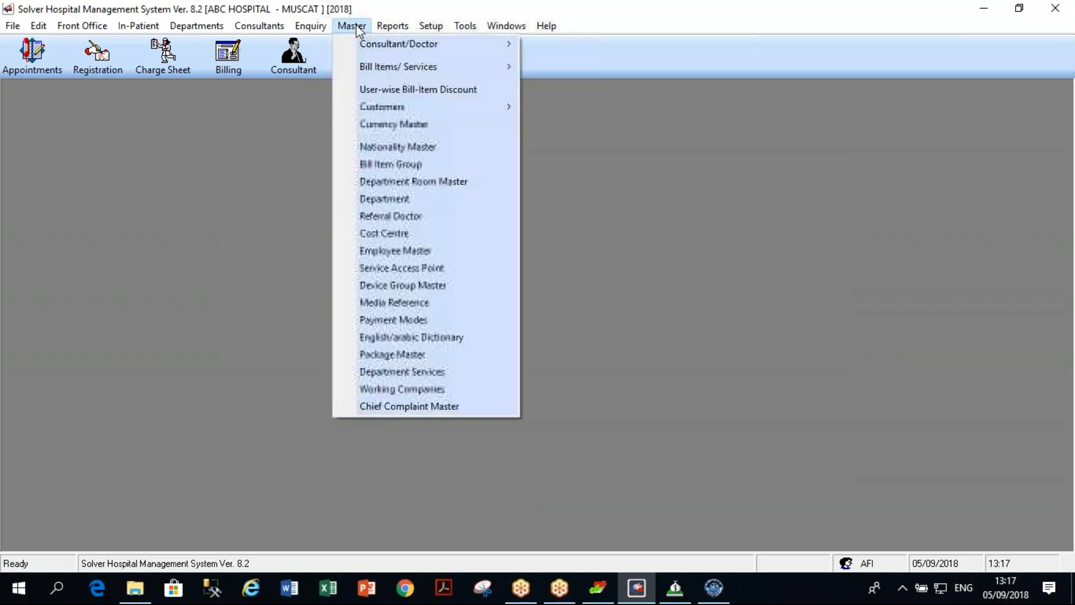
mouse_move(387, 67)
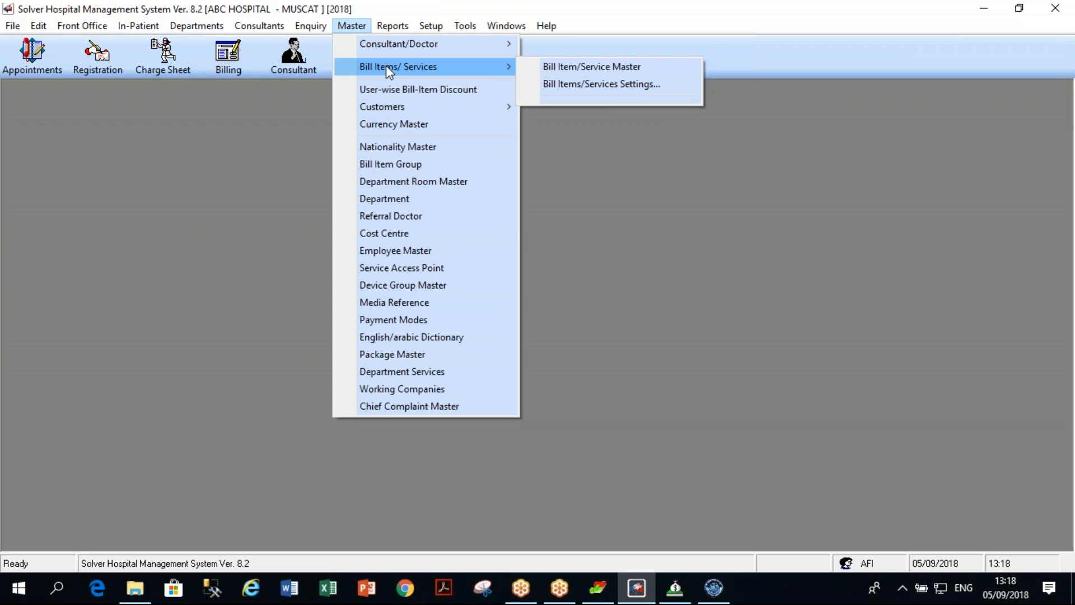
left_click(566, 65)
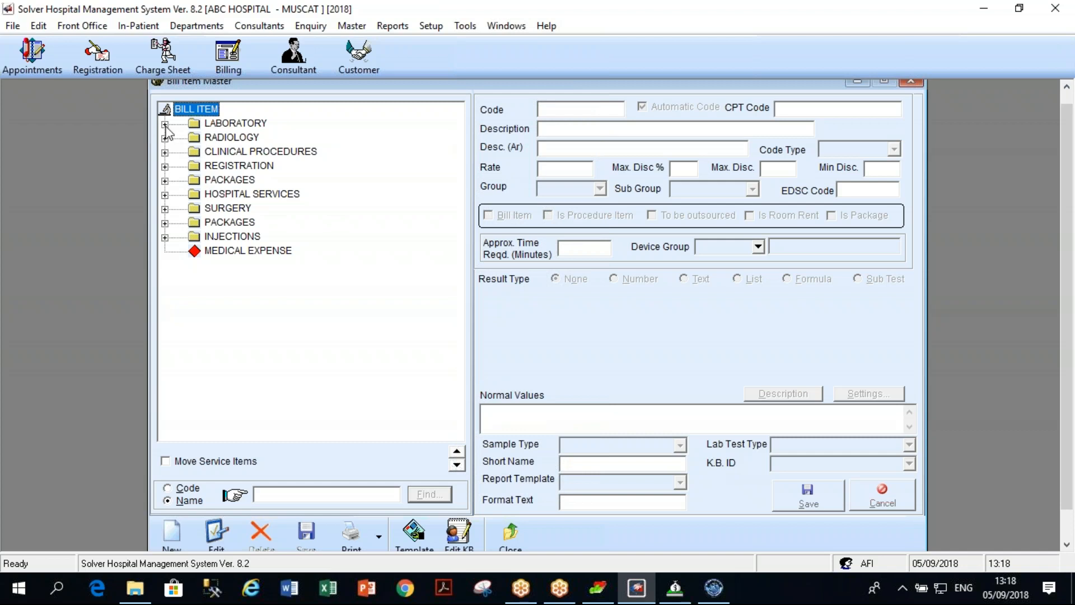
Browse LABORATORY > URINE items (SODIUM, POTTASIUM, FOR HB at URI 010, rate 21.000), then collapse URINE.
double_click(224, 124)
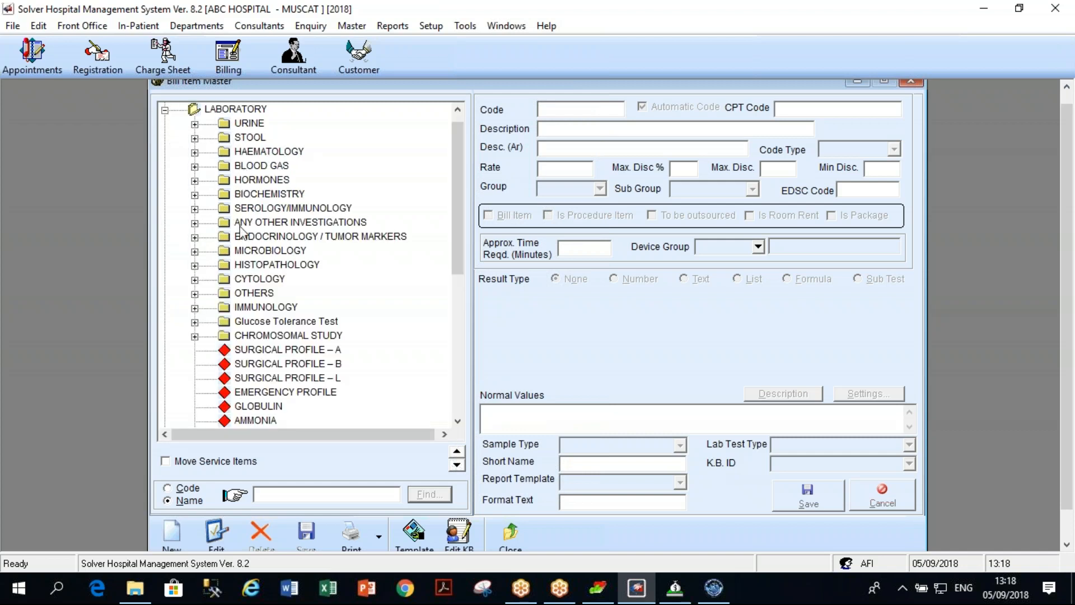
left_click(196, 124)
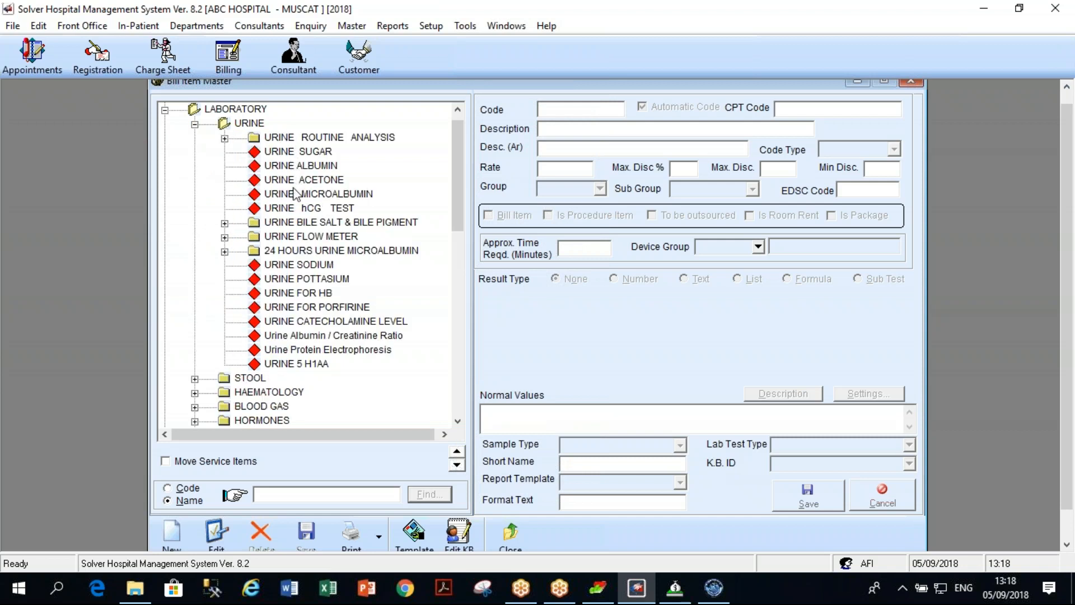
left_click(296, 268)
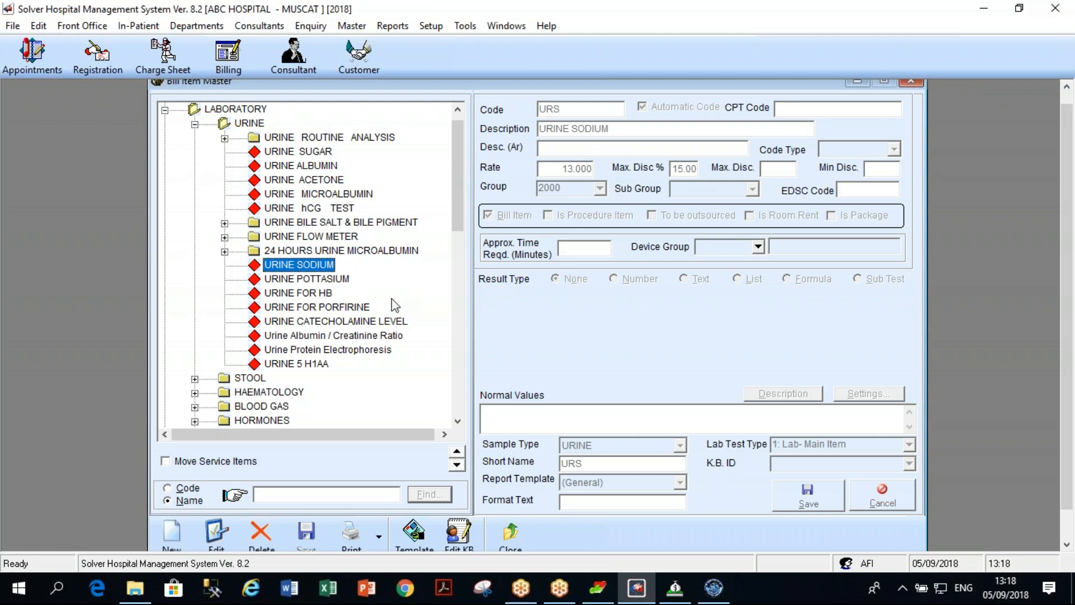
left_click(336, 281)
left_click(329, 294)
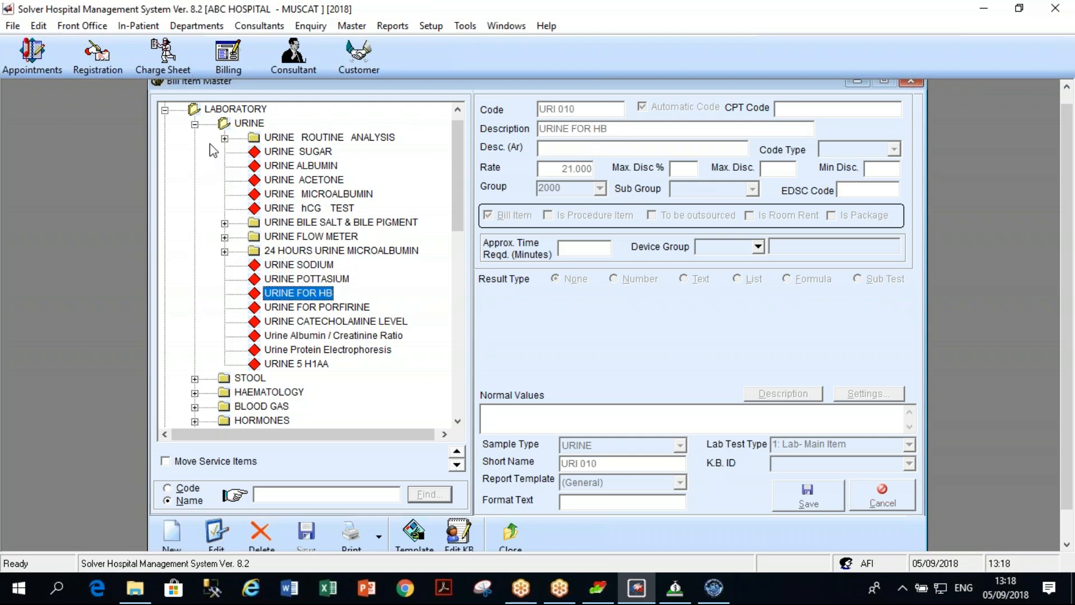
left_click(195, 124)
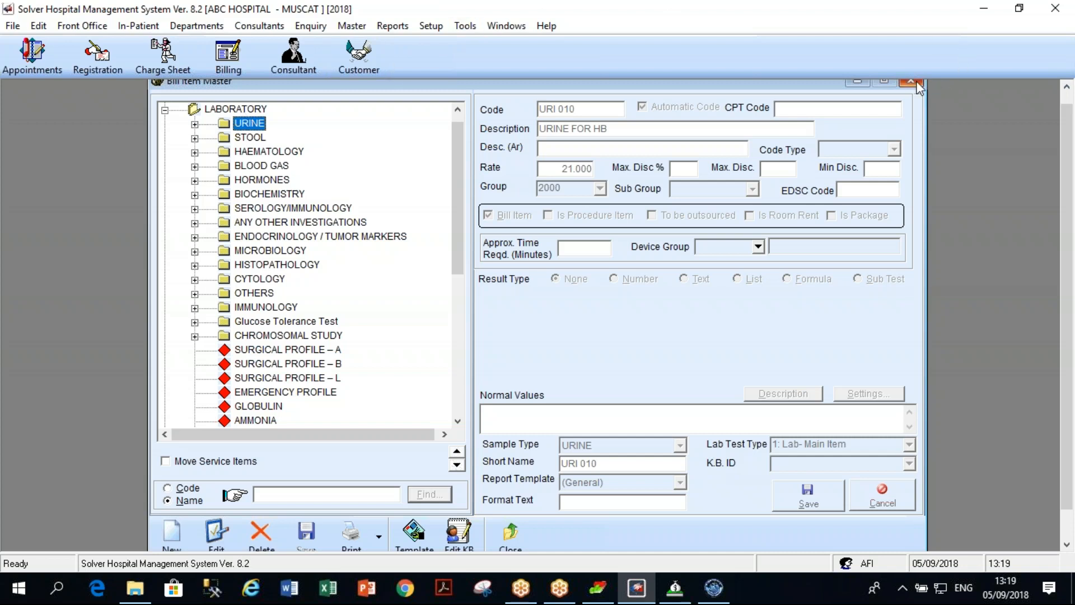
Close the Bill Item Master to return to the empty ABC HOSPITAL - MUSCAT workspace.
left_click(511, 546)
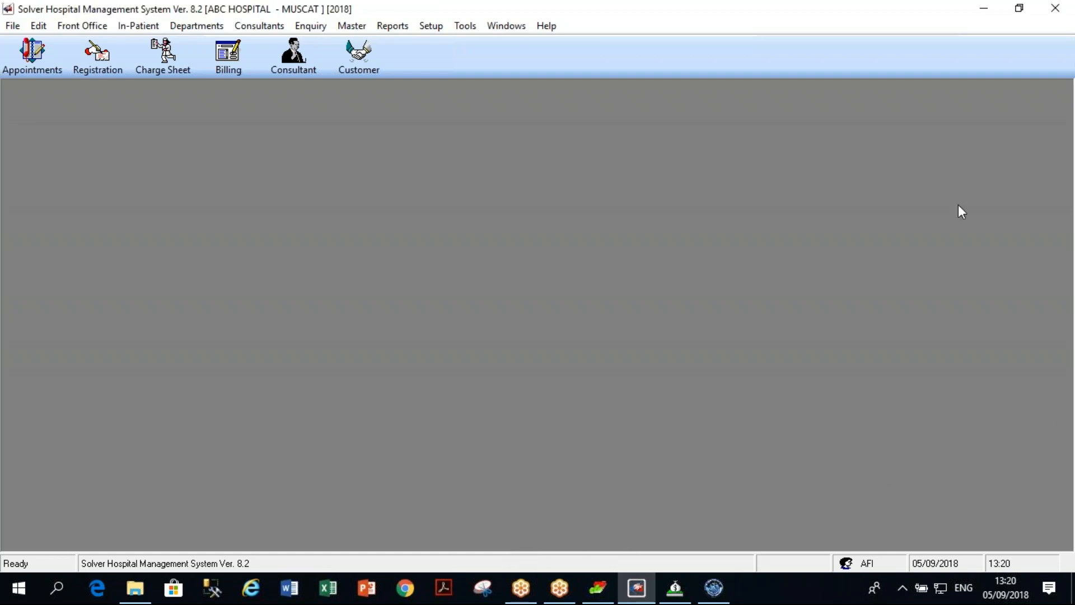
left_click(1050, 39)
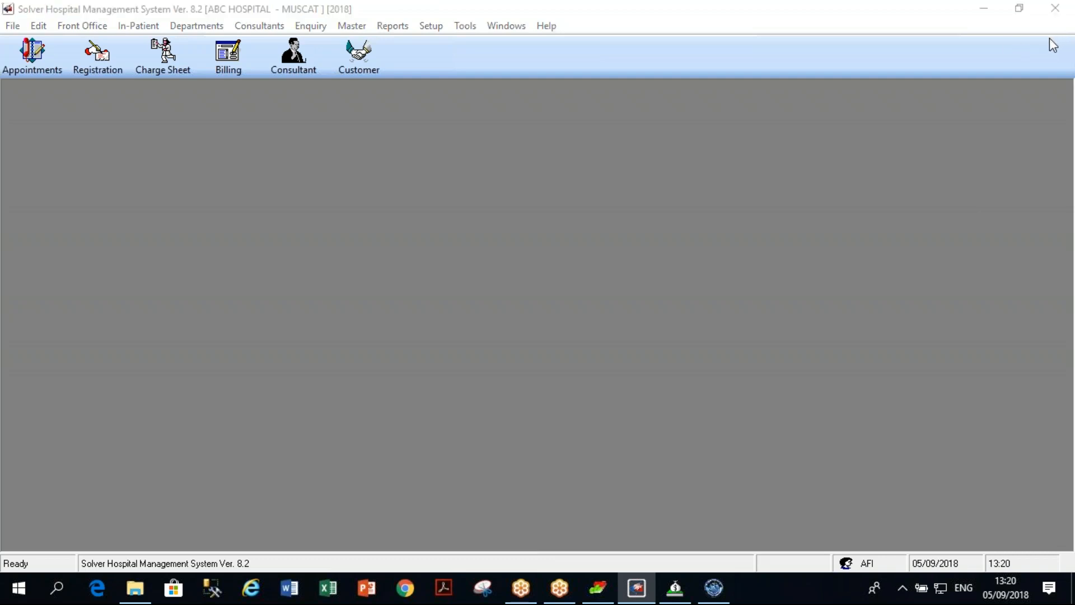
left_click(1050, 39)
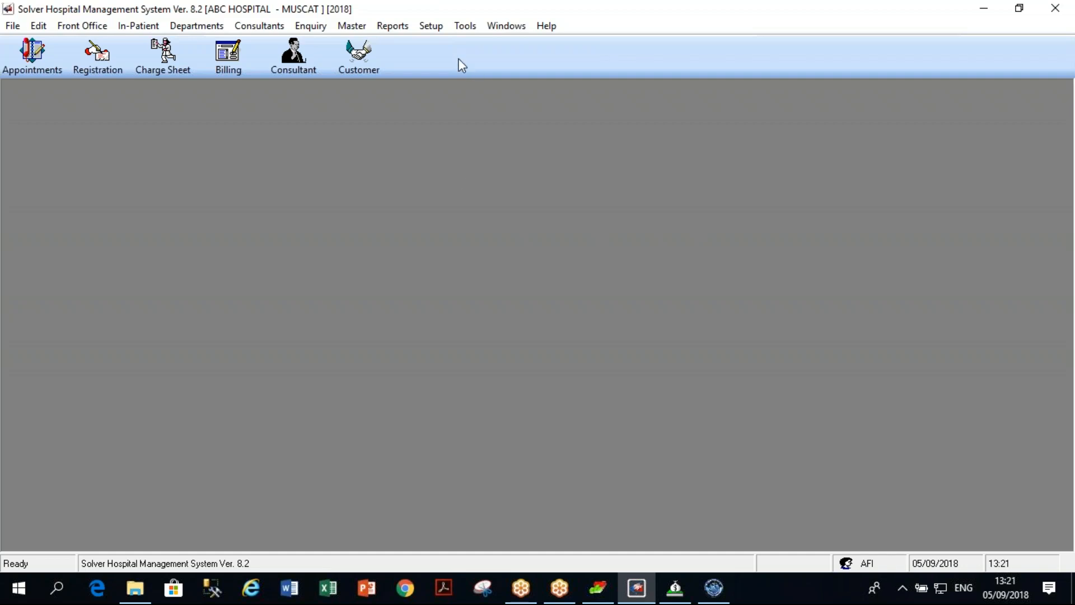
Open Clinic Account Posting from Setup > Data Management and show its department account mapping.
left_click(436, 28)
mouse_move(479, 95)
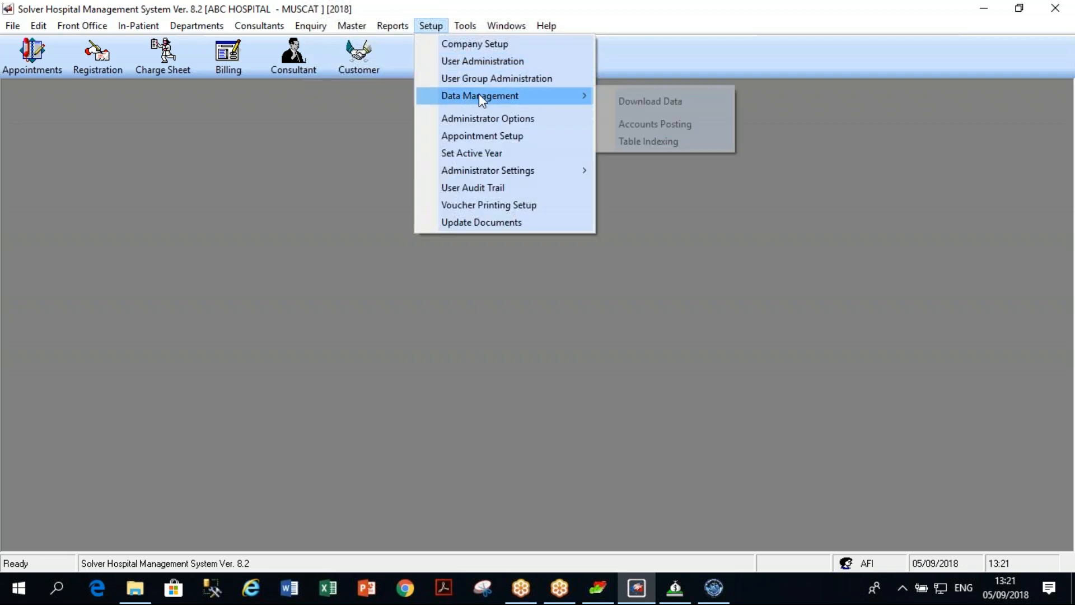
left_click(652, 127)
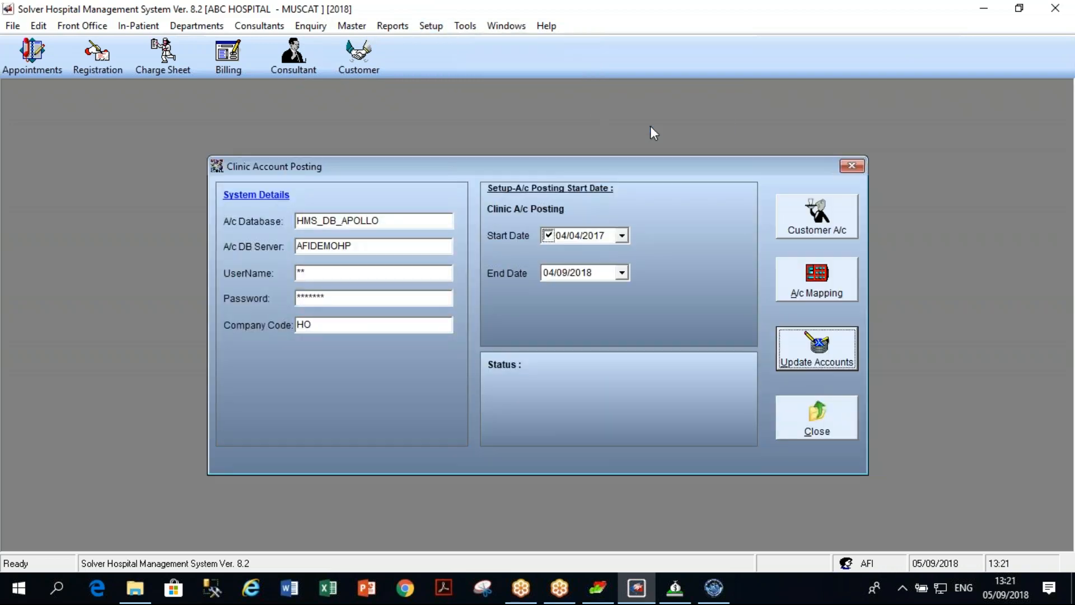
left_click(821, 280)
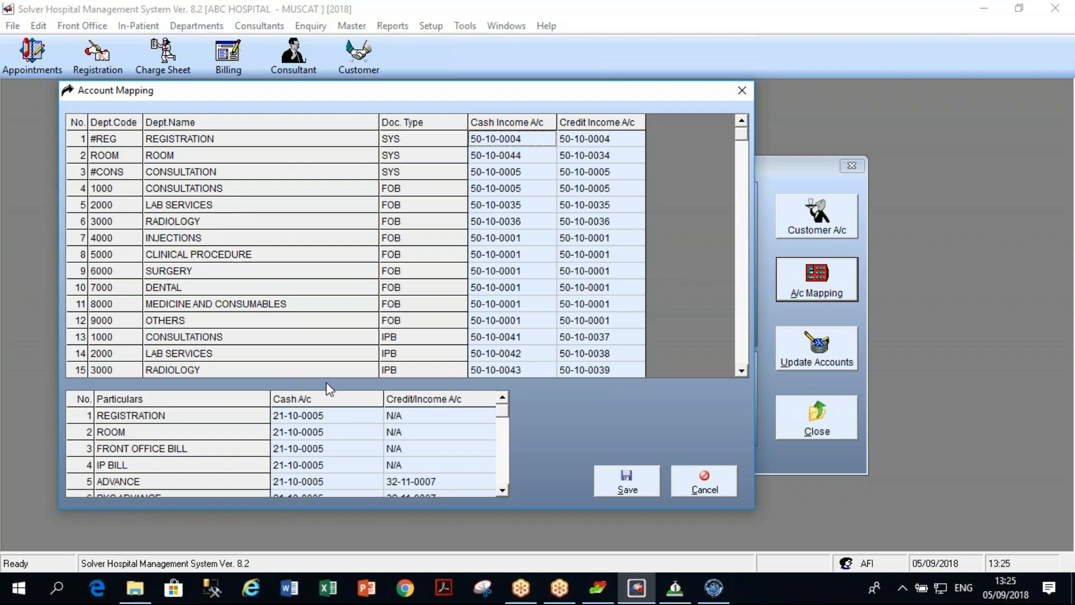
Cancel Account Mapping to return to Clinic Account Posting (04/04/2017 to 04/09/2018).
left_click(704, 489)
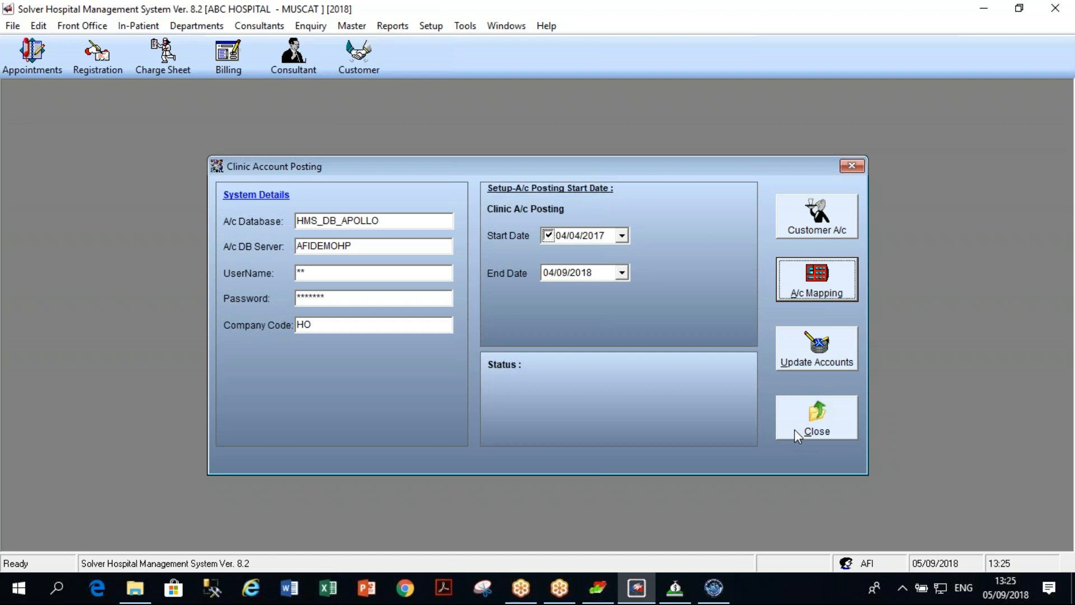
Close Clinic Account Posting and minimize the hospital system to reveal the Windows desktop.
left_click(794, 429)
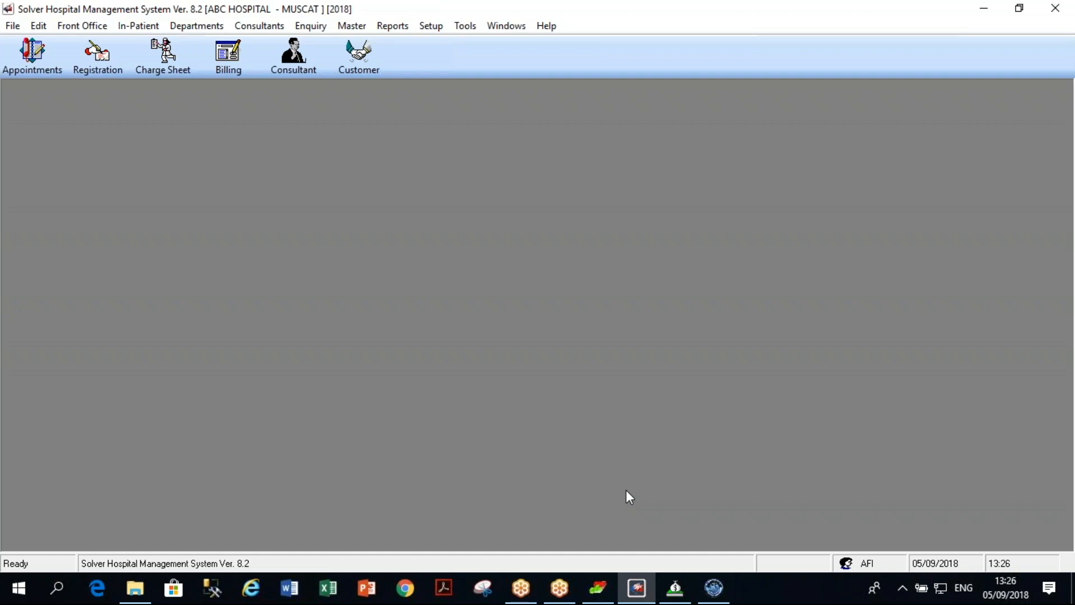
left_click(983, 9)
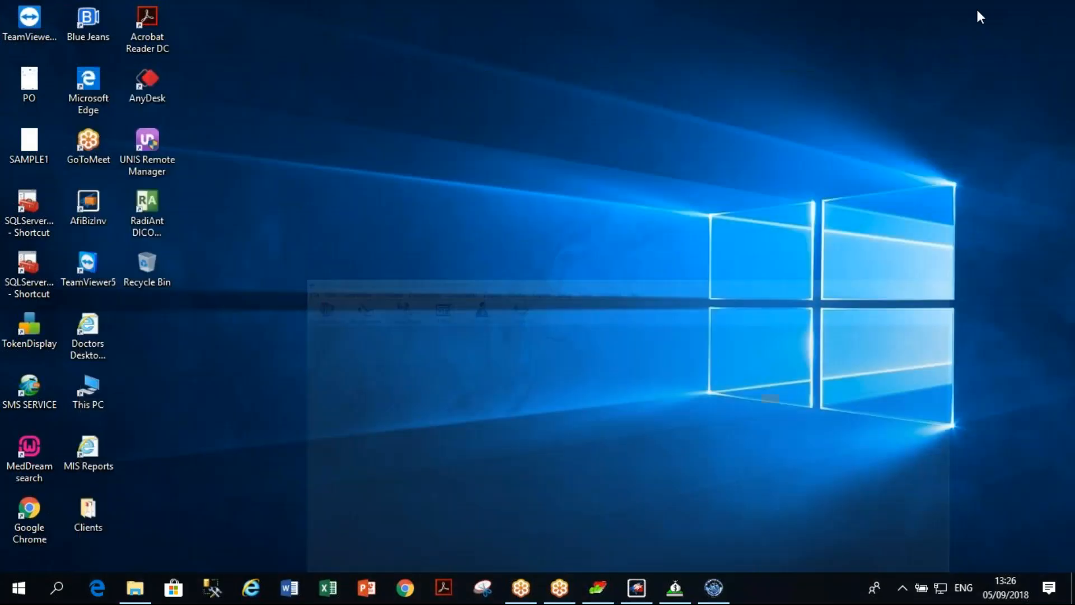
mouse_move(598, 588)
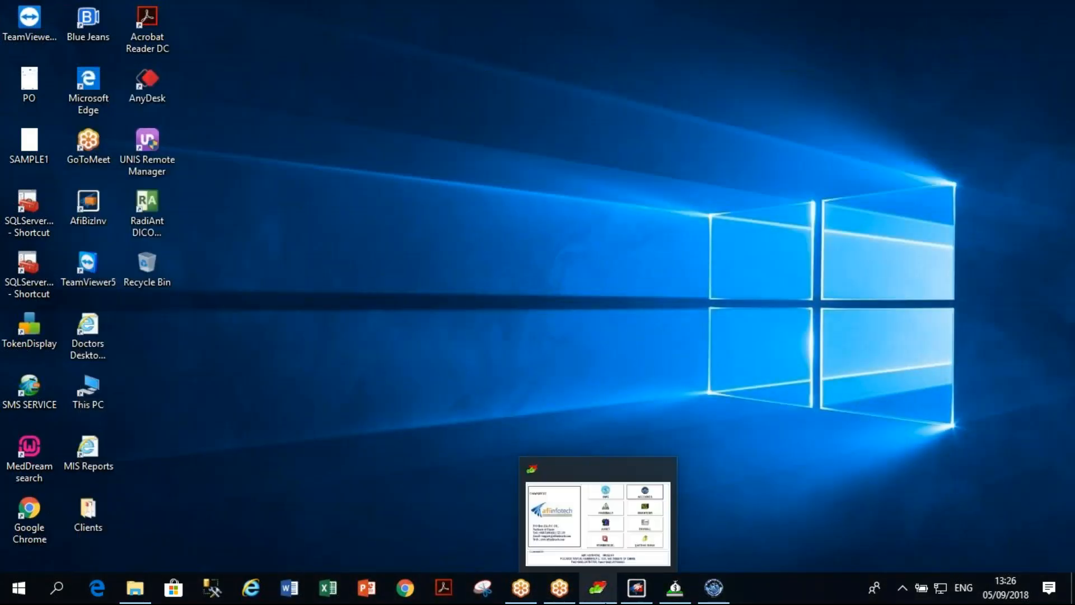
mouse_move(643, 588)
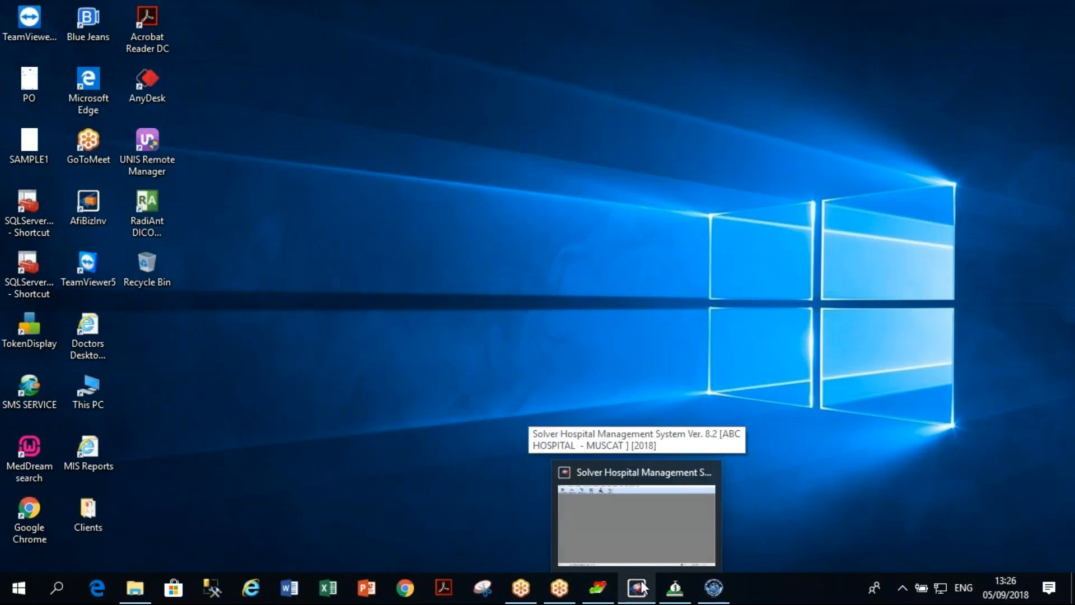
left_click(675, 589)
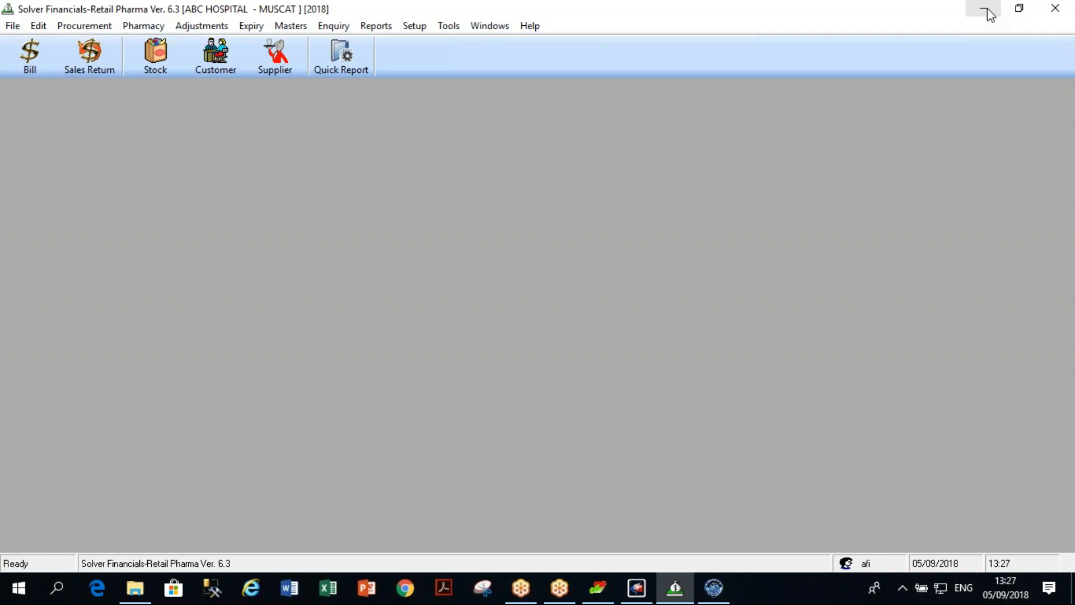
left_click(987, 12)
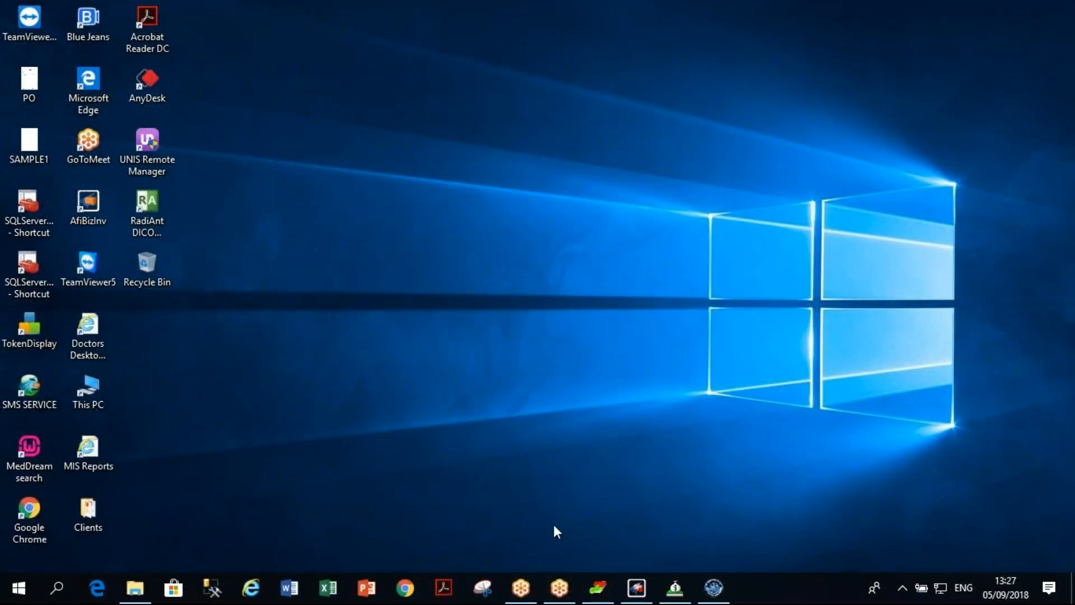
Restore Solver HMS and open Master > Package Master, listing its four packages.
left_click(650, 589)
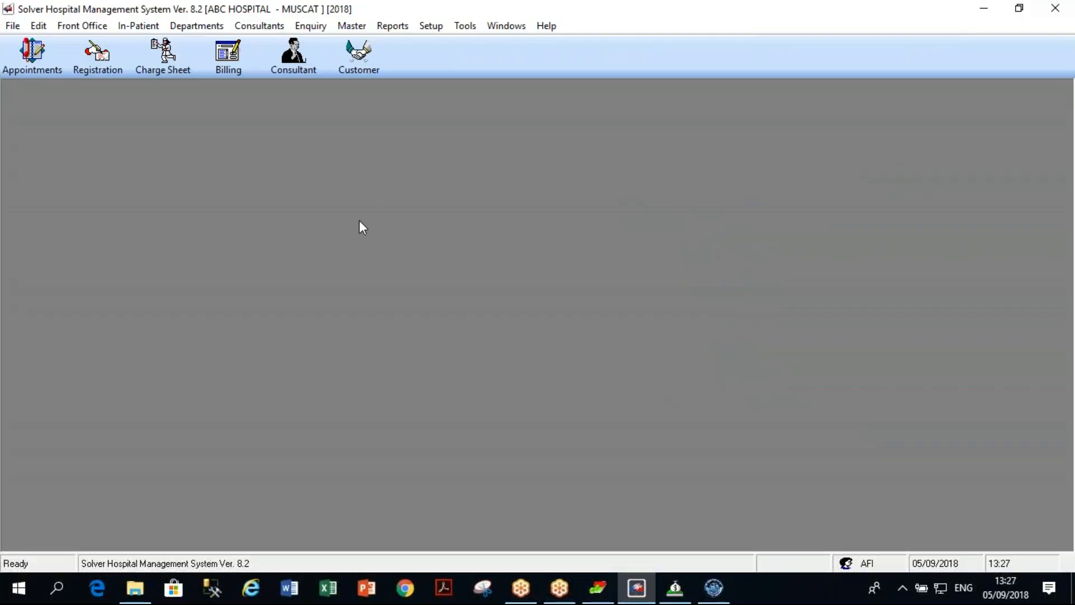
left_click(353, 26)
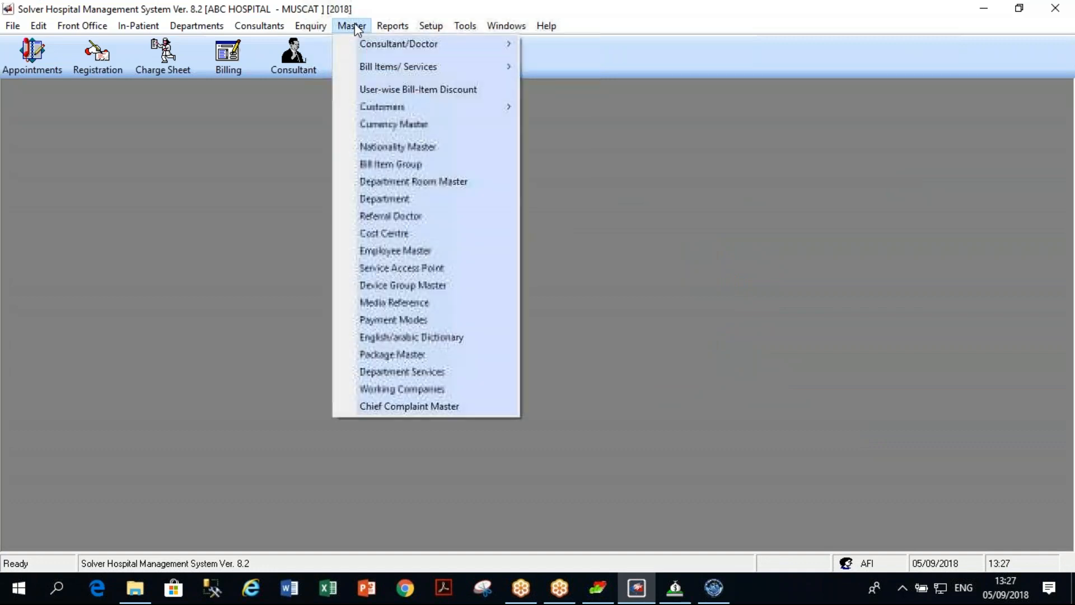
left_click(409, 352)
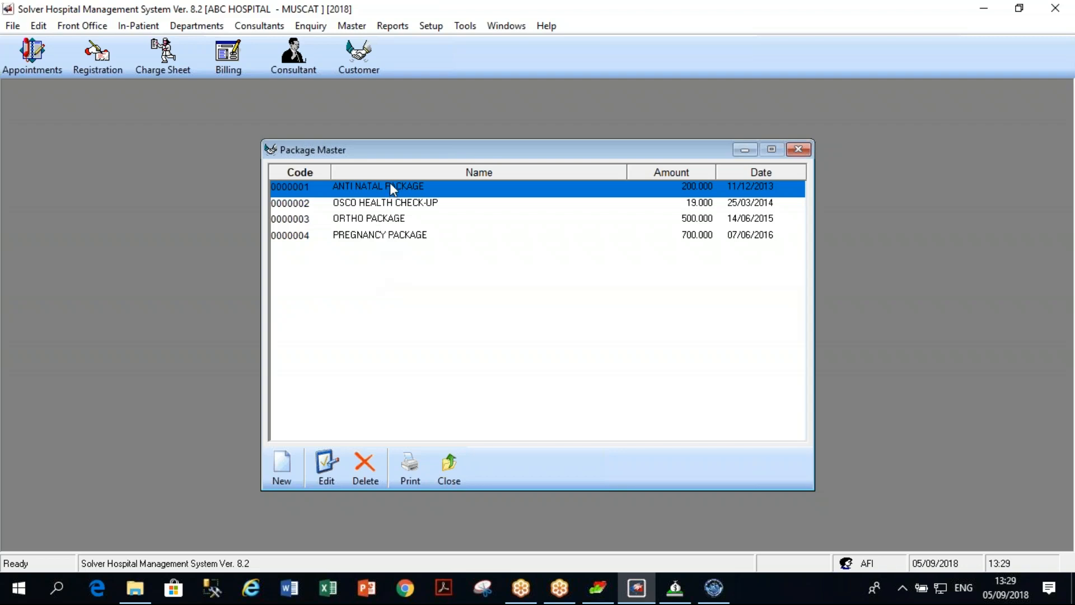
Set PREGNANCY PACKAGE to rate 700.000 with CBC ×6, URINE ROUTINE ANALYSIS ×2, ENDOSCOPY ×1.
double_click(378, 236)
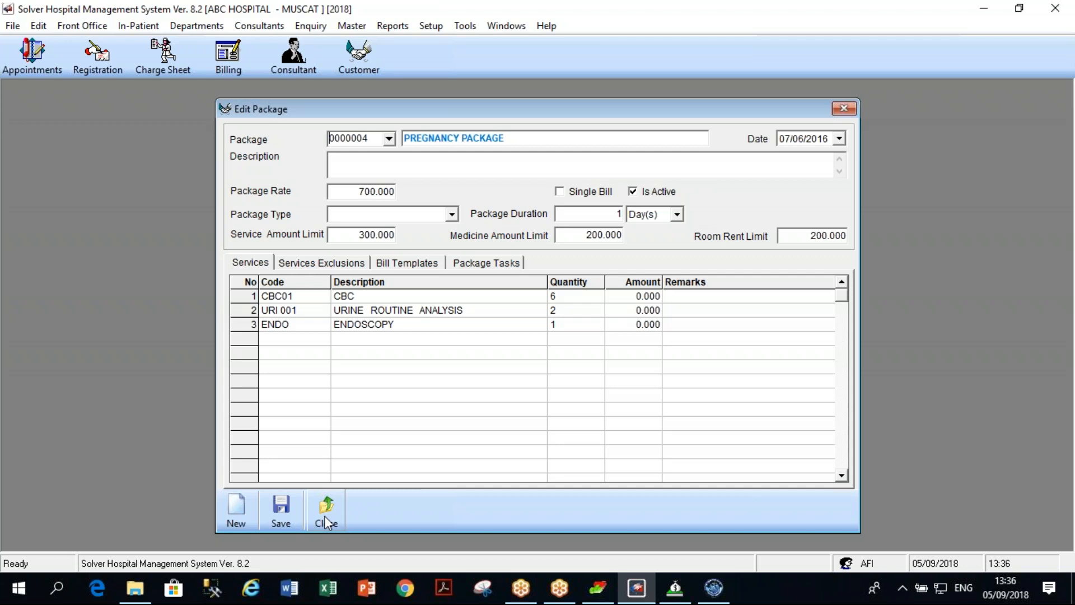
left_click(325, 519)
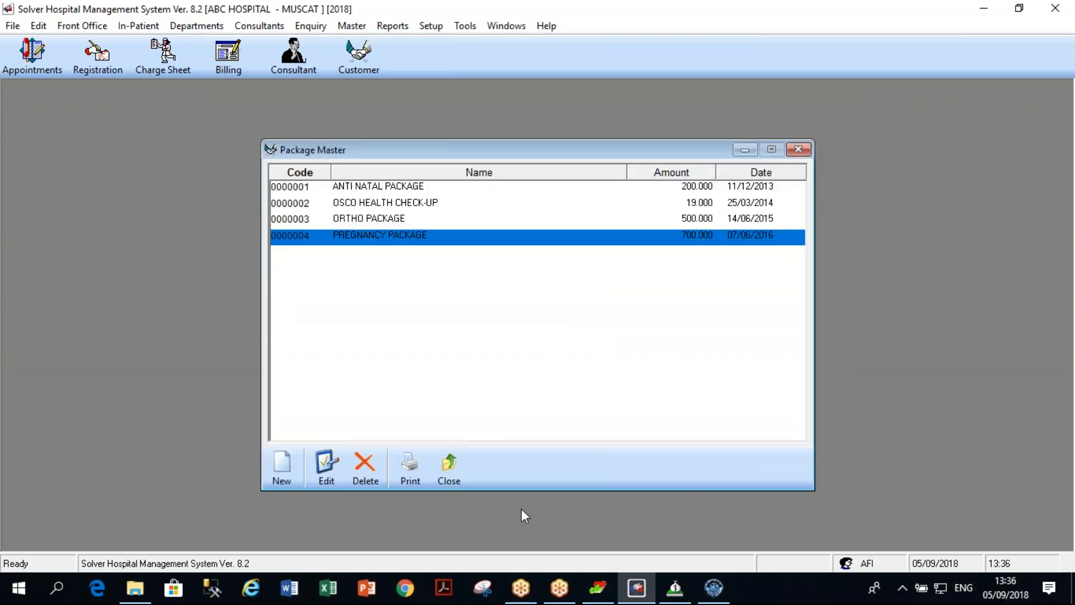
Close the Package Master list, leaving the main workspace empty.
left_click(446, 468)
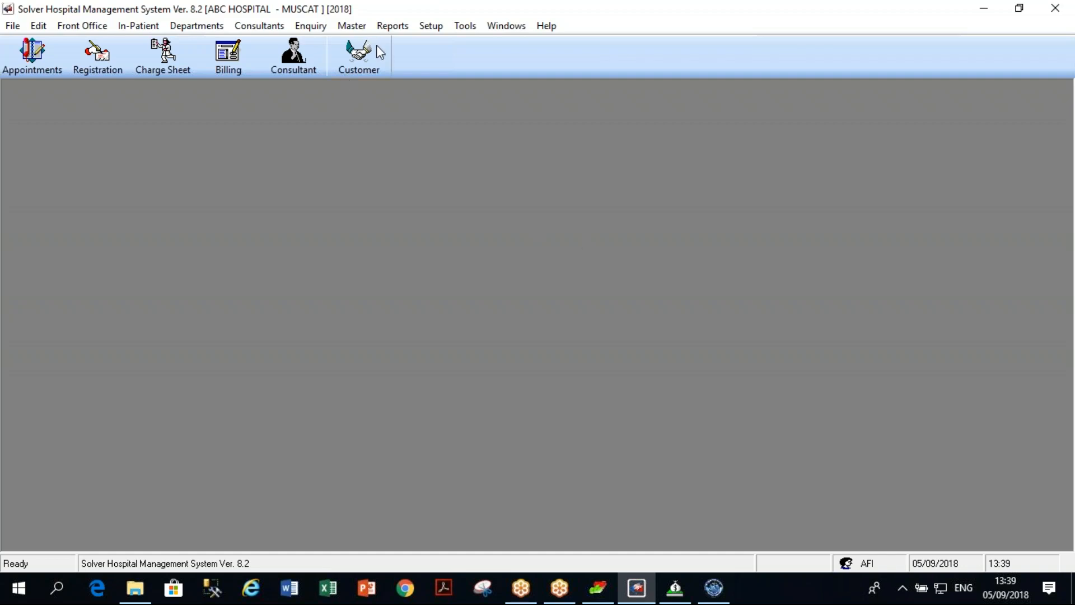
Open the Clinic Account Posting tool from the Setup menu.
left_click(432, 28)
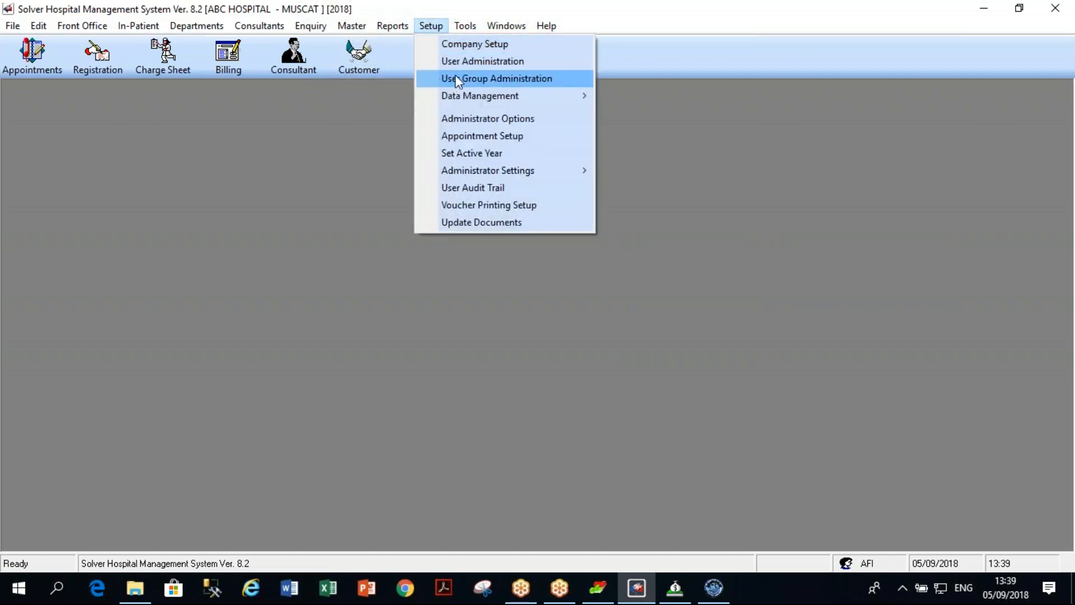
mouse_move(471, 94)
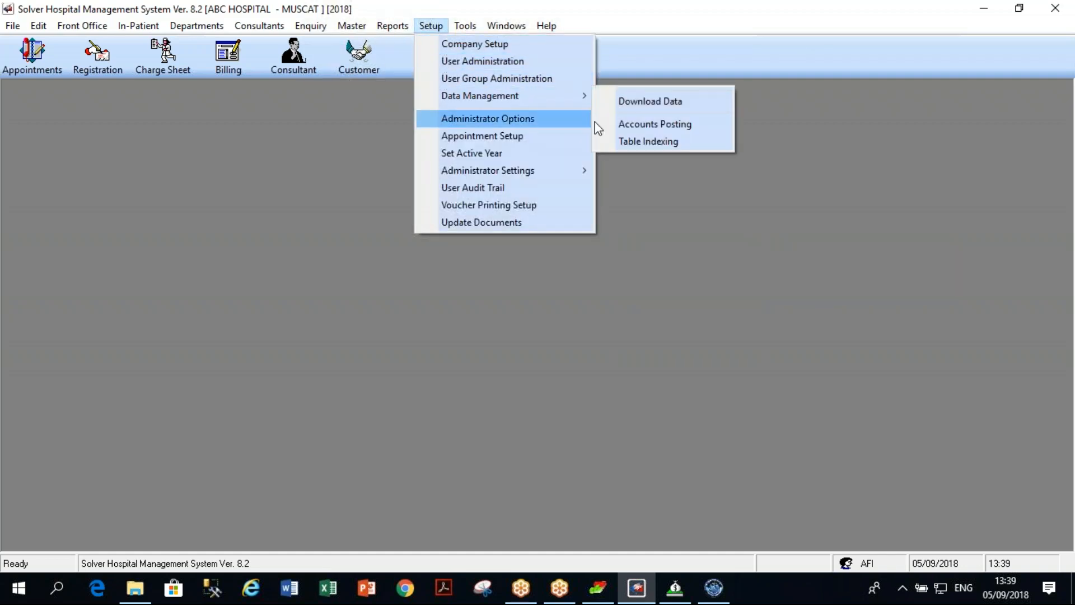
left_click(643, 125)
Review the department account mapping table, then cancel it without saving.
left_click(825, 290)
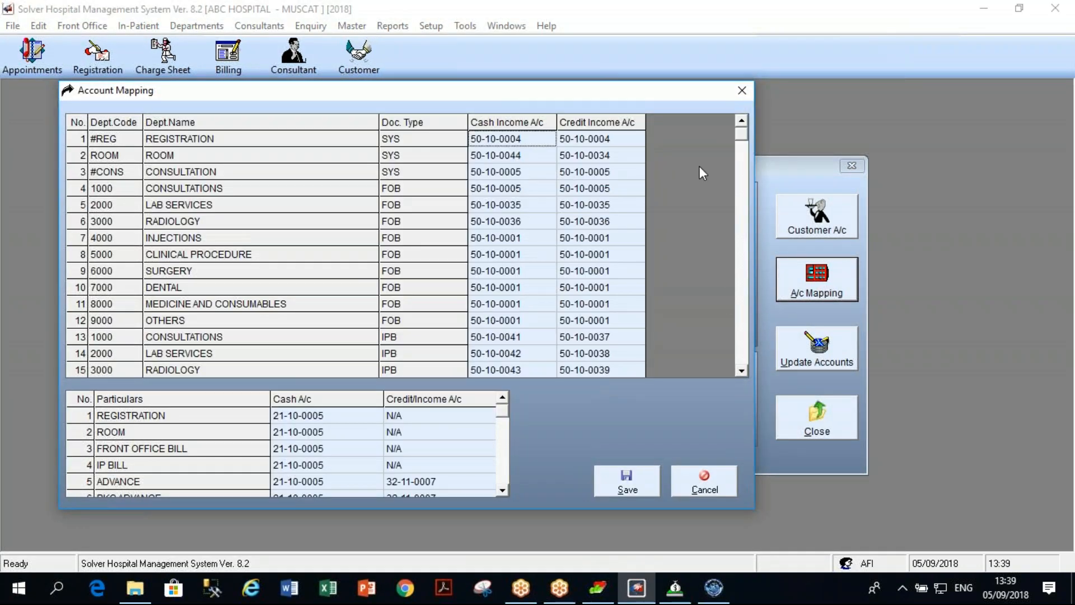
left_click(740, 371)
left_click(741, 370)
left_click(741, 371)
left_click(740, 371)
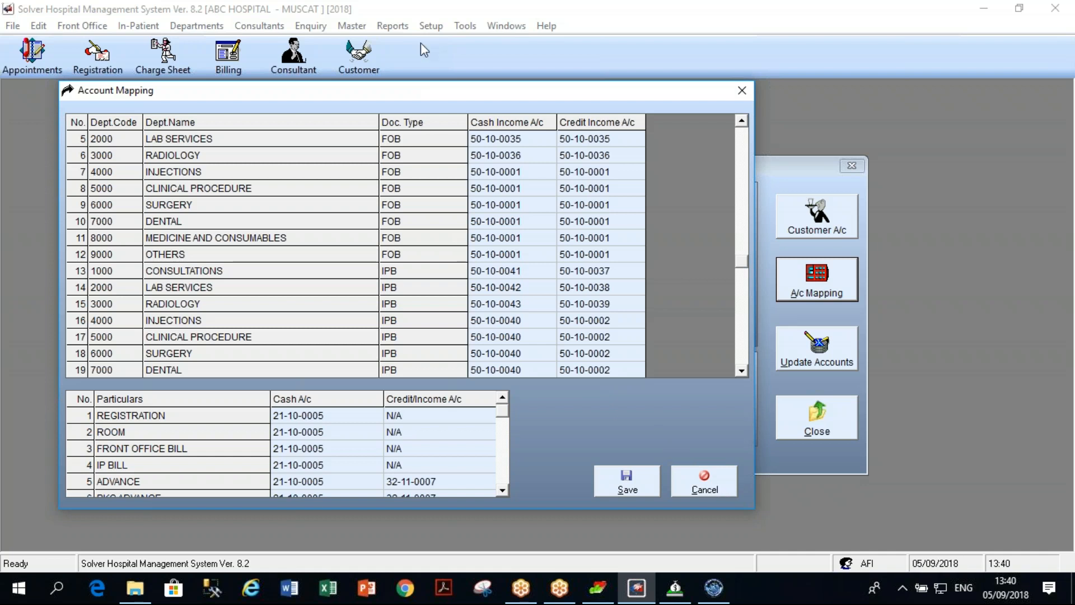
left_click(708, 486)
left_click(352, 26)
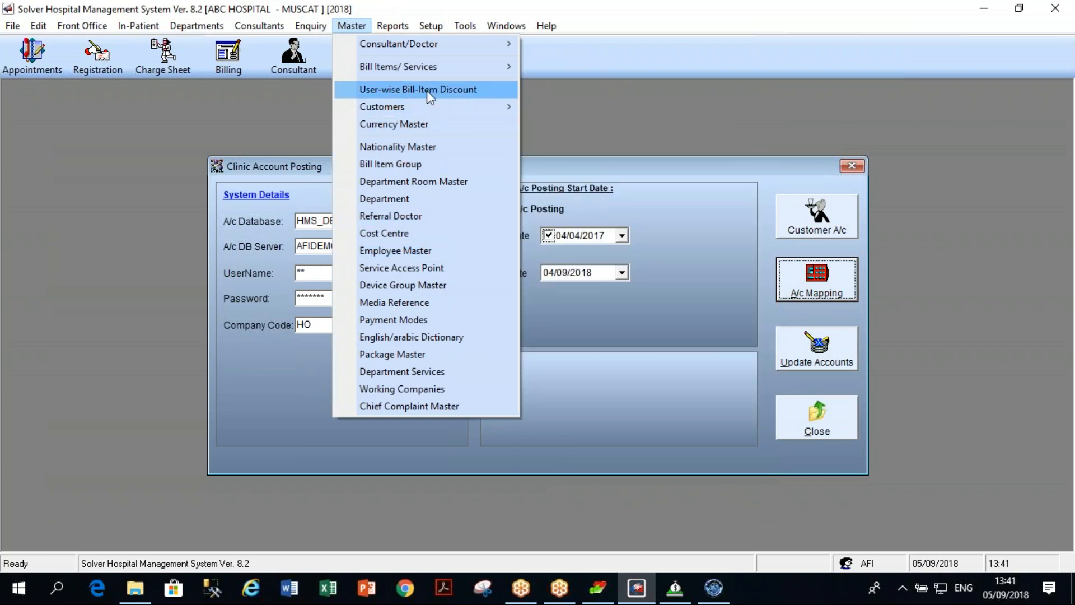
mouse_move(446, 69)
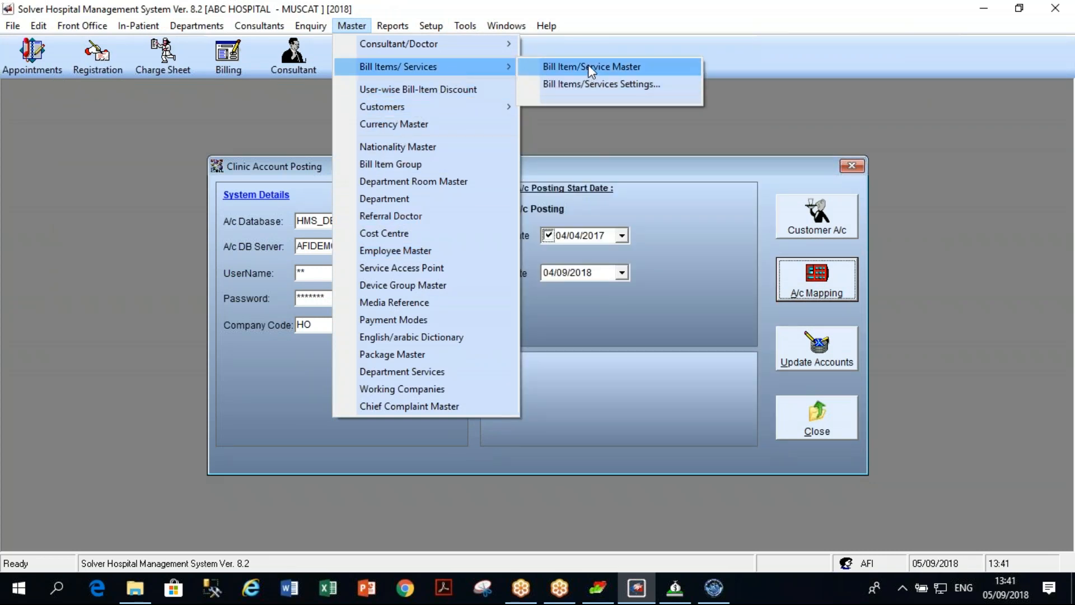
left_click(585, 81)
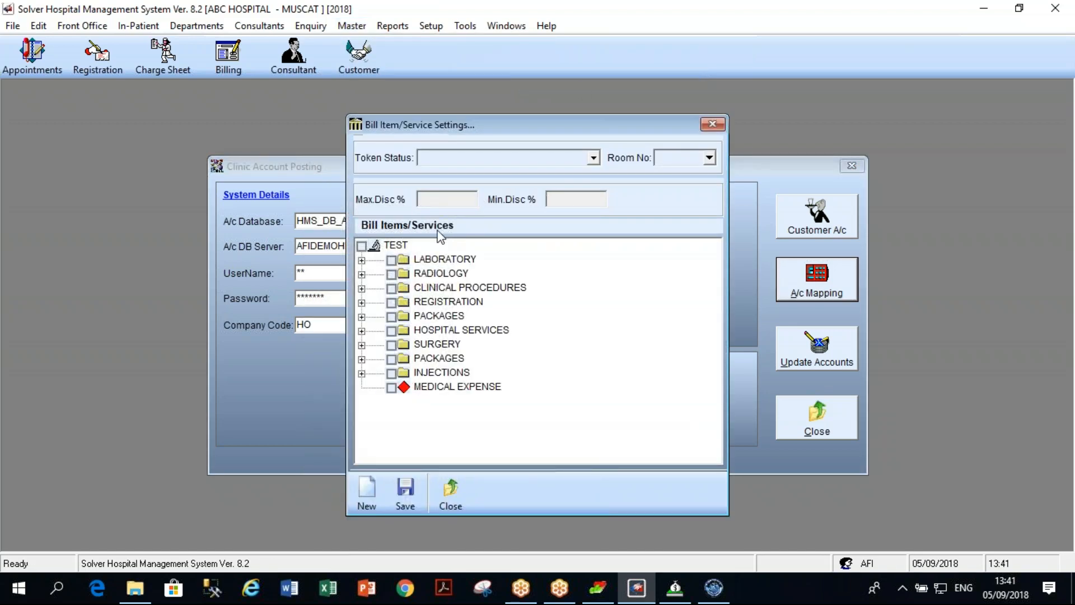
left_click(363, 260)
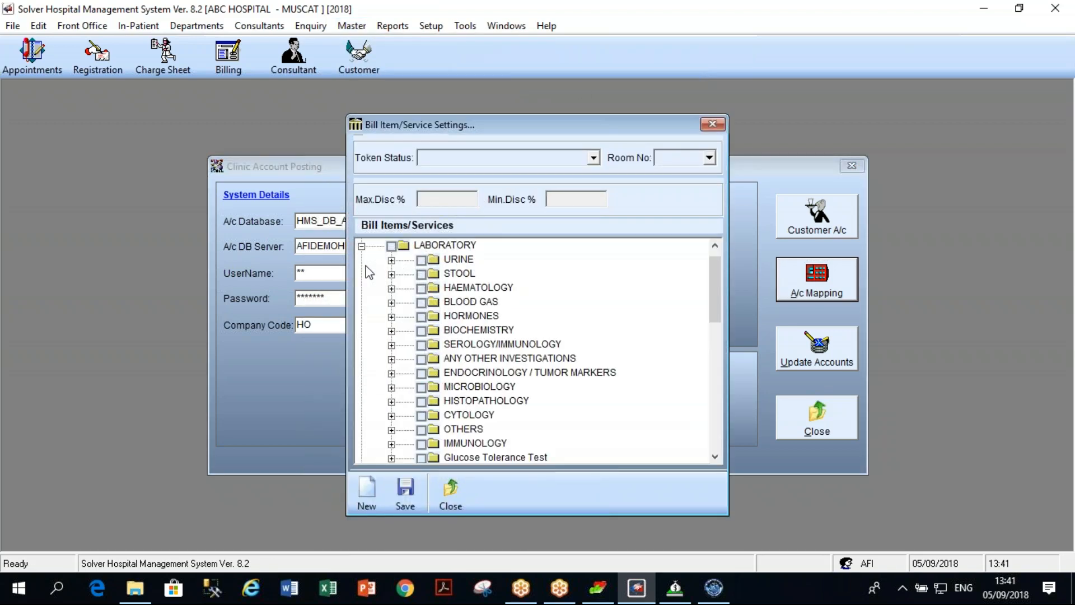
left_click(392, 260)
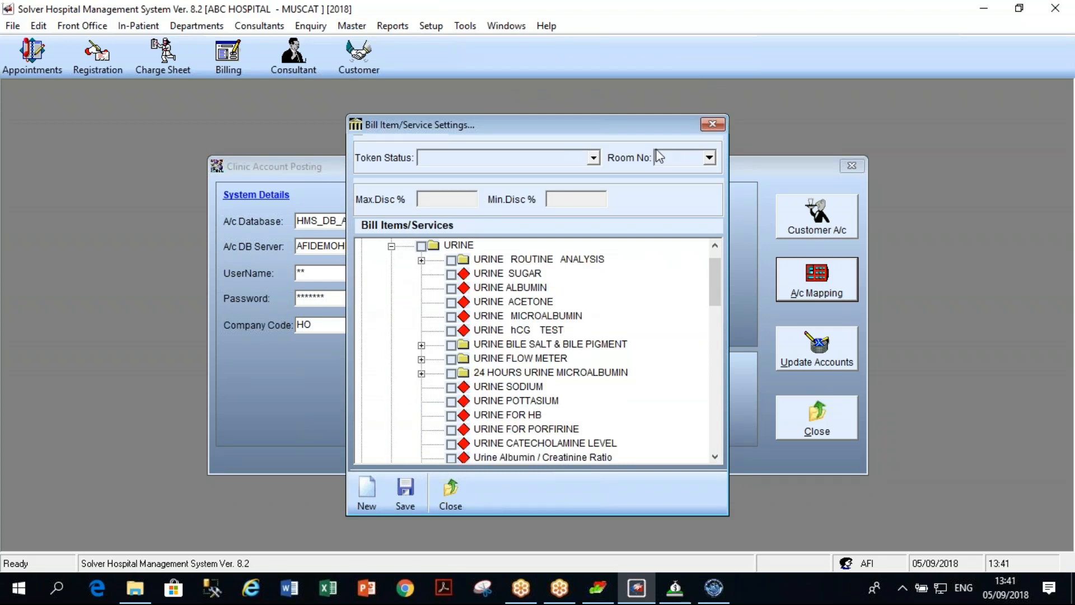
left_click(712, 124)
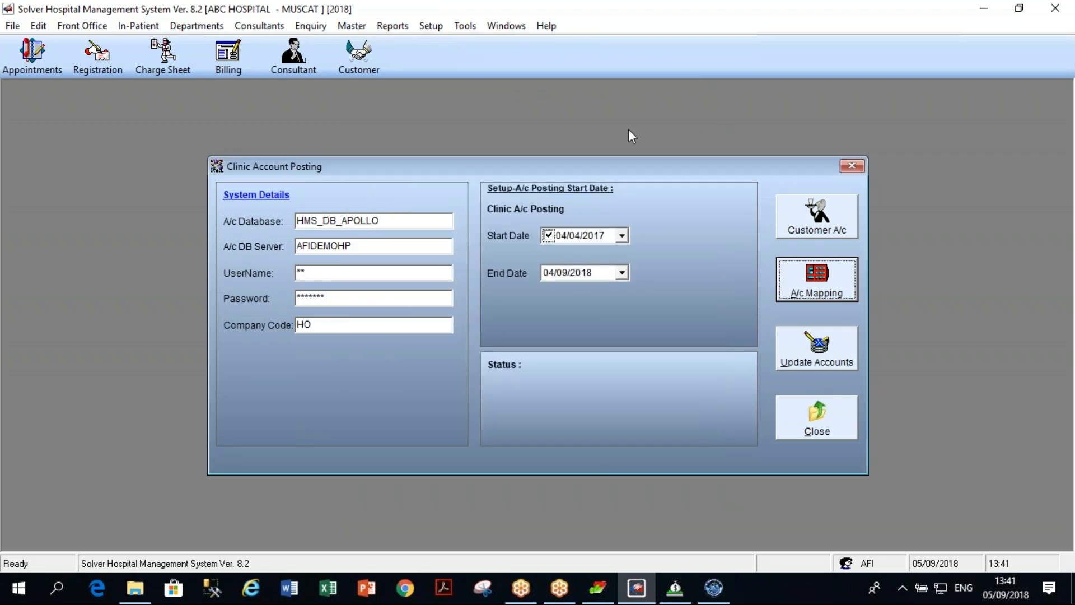
left_click(357, 25)
mouse_move(365, 43)
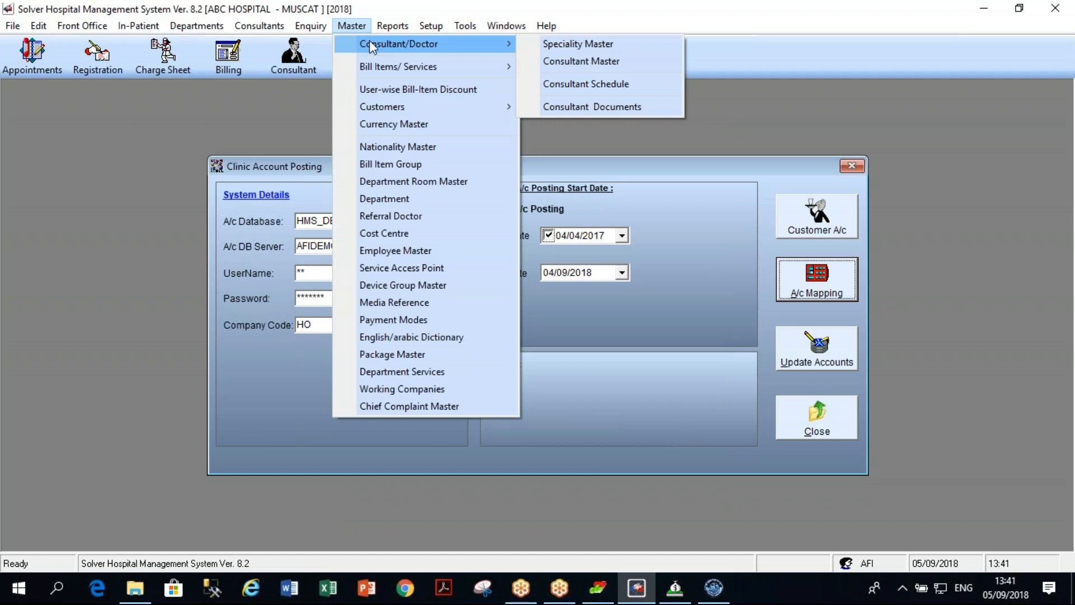
Open Department-wise Services and choose LAB as the department.
left_click(441, 371)
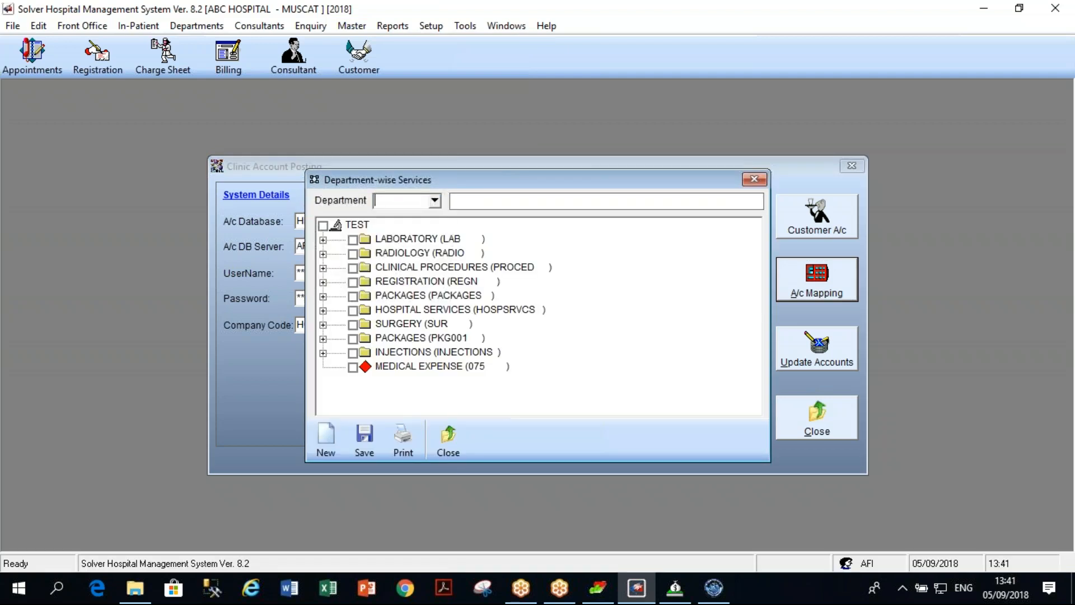
left_click(435, 201)
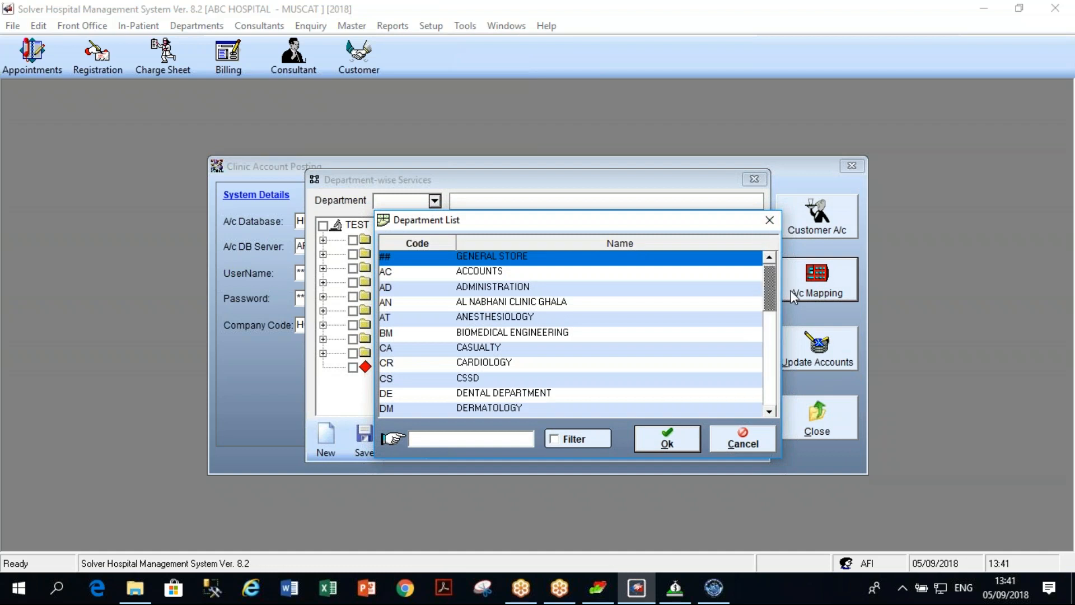
left_click_drag(772, 297, 773, 326)
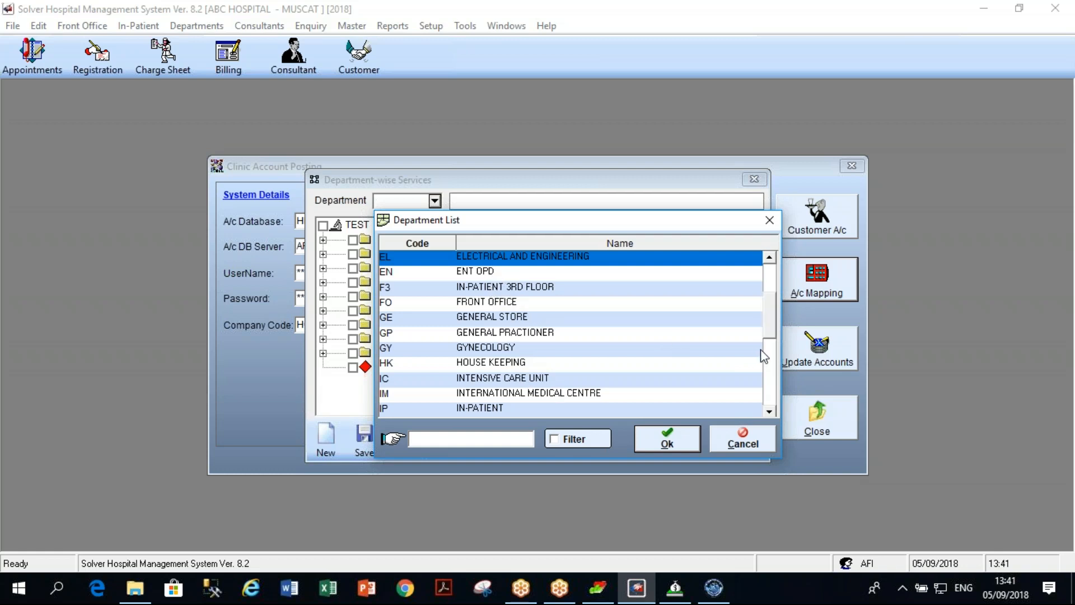
left_click(769, 412)
left_click(769, 411)
left_click(769, 411)
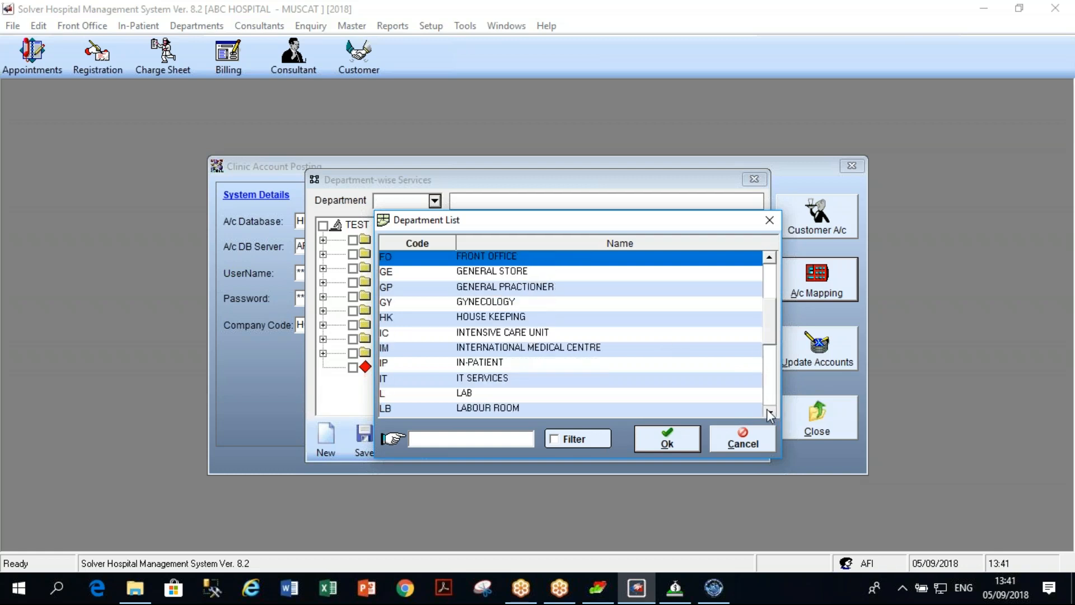
left_click(768, 411)
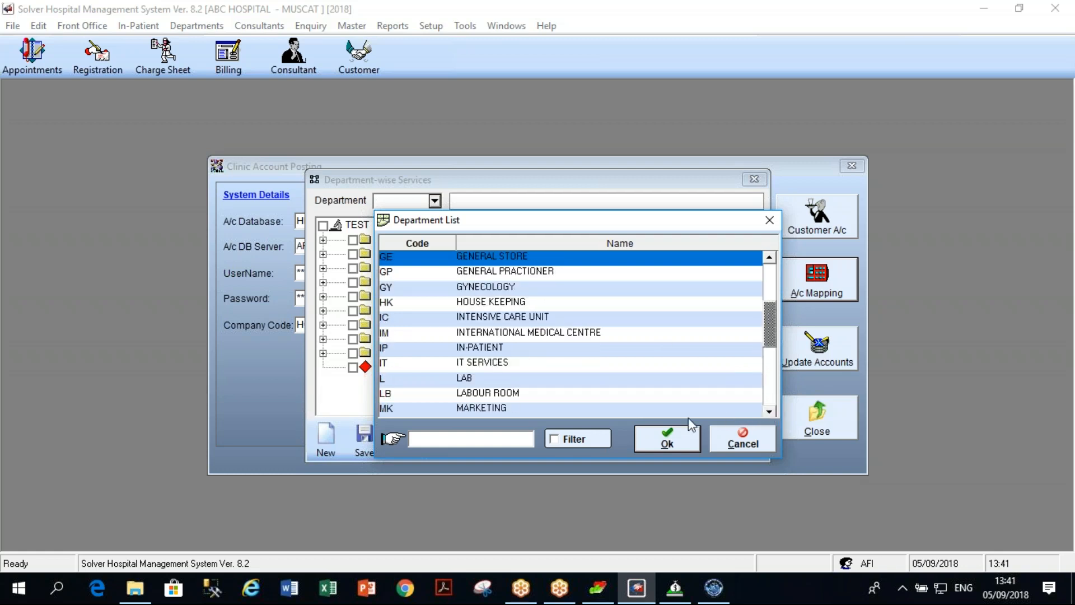
left_click(488, 380)
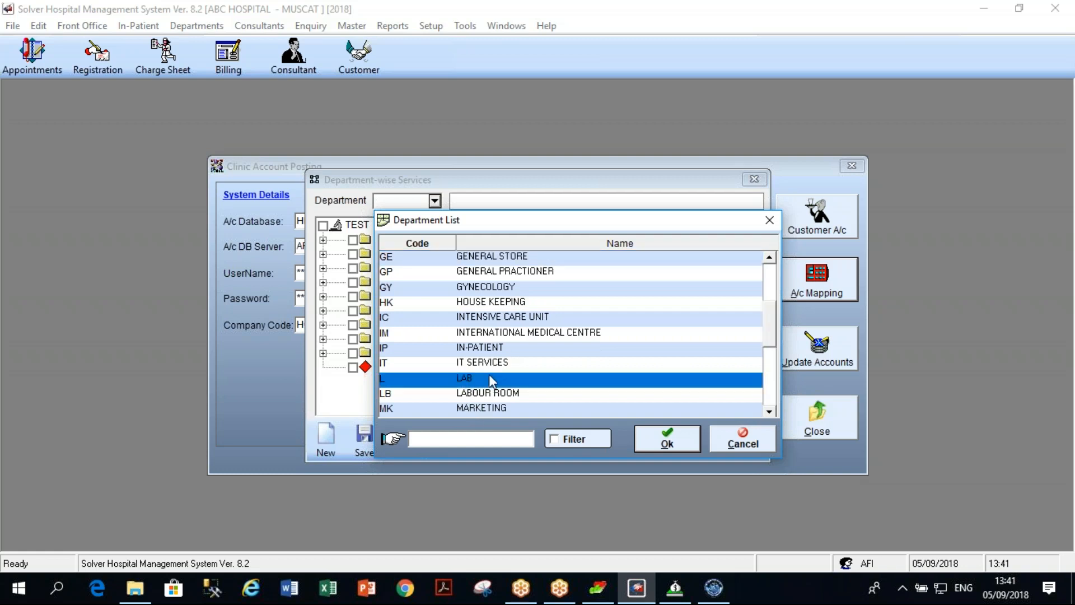
left_click(669, 440)
Expand the LABORATORY group and its URINE sub-group to show the tests.
left_click(323, 241)
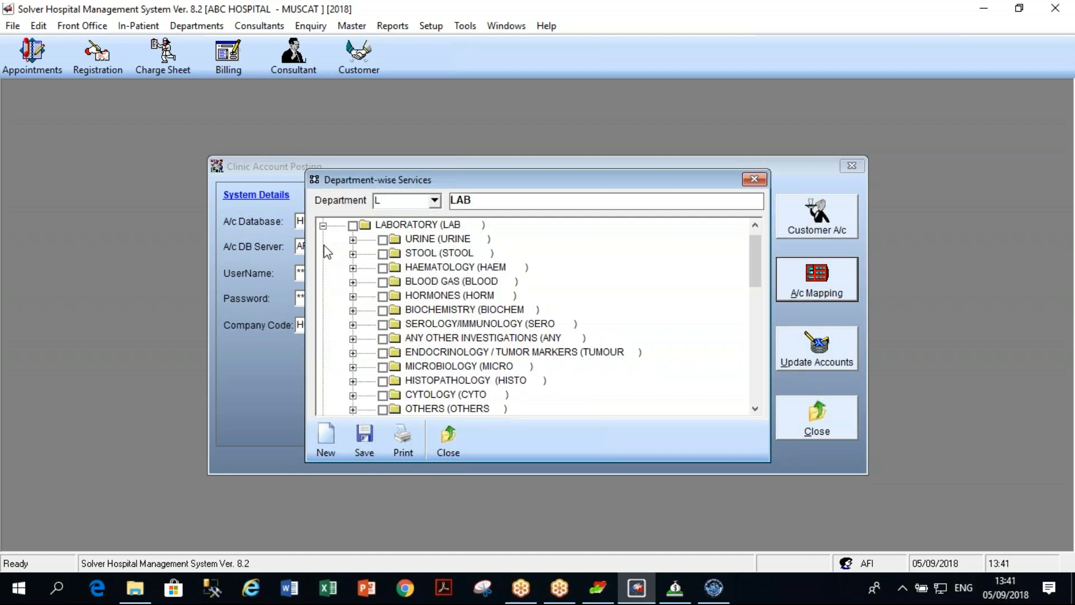
left_click(353, 253)
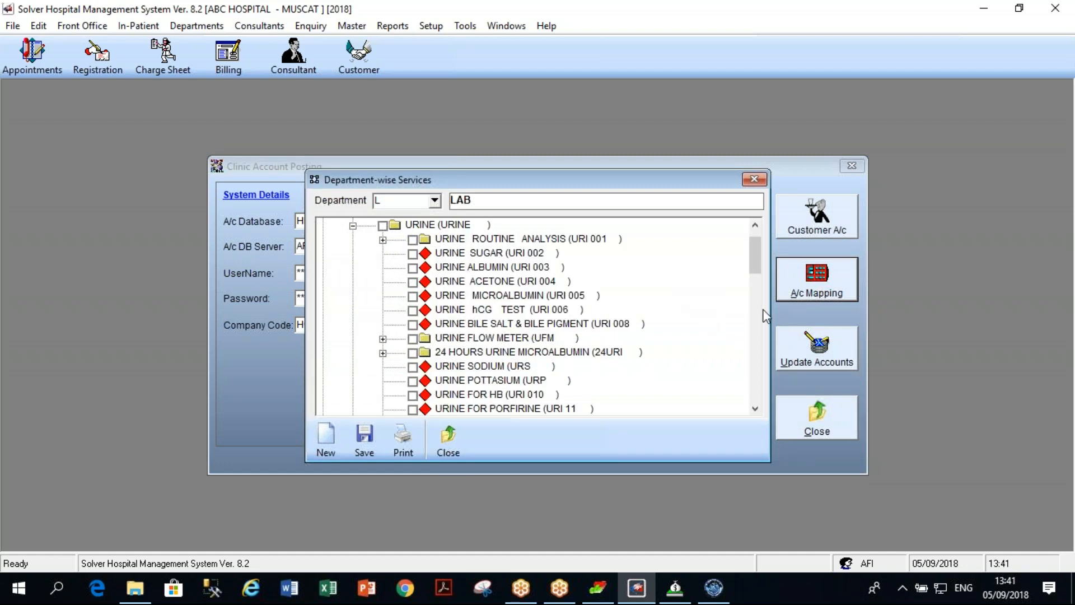
left_click_drag(757, 271, 757, 243)
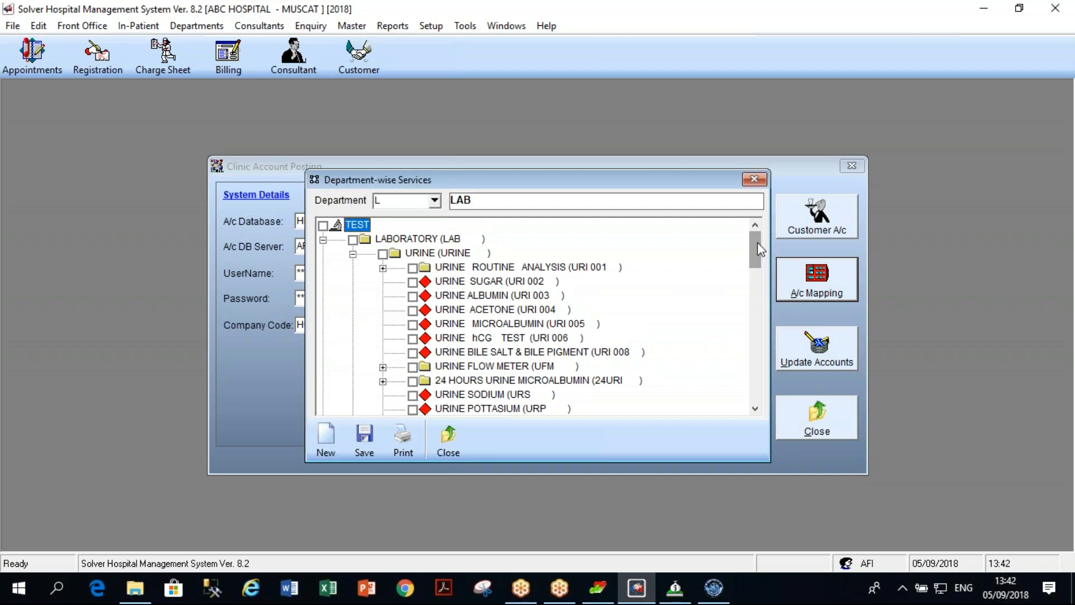
Close Department-wise Services and bring Solver Financials Ver. 5.1 to the front.
left_click(453, 436)
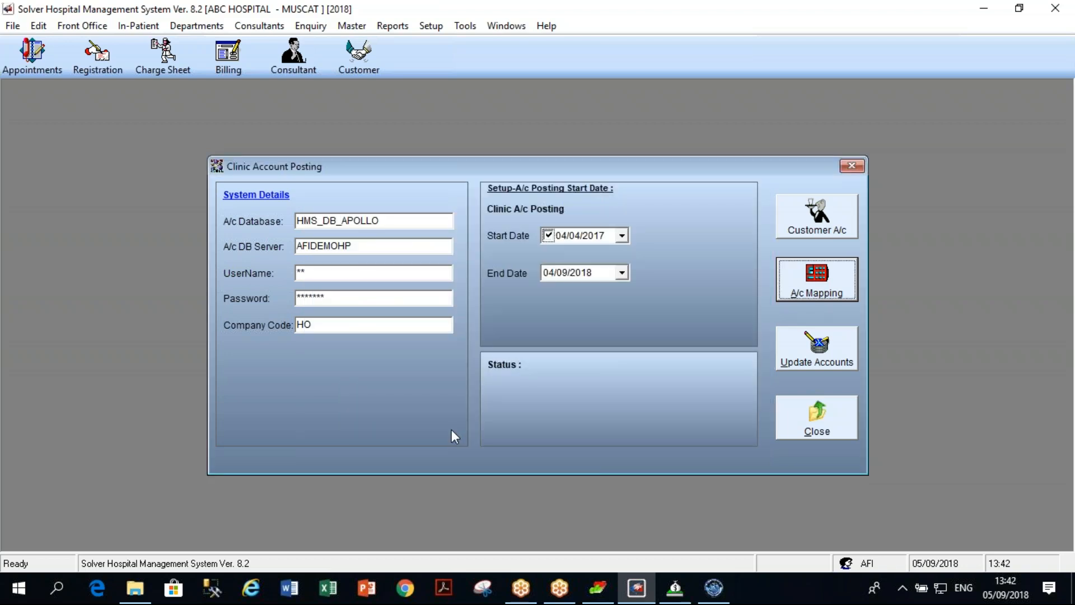
left_click(713, 588)
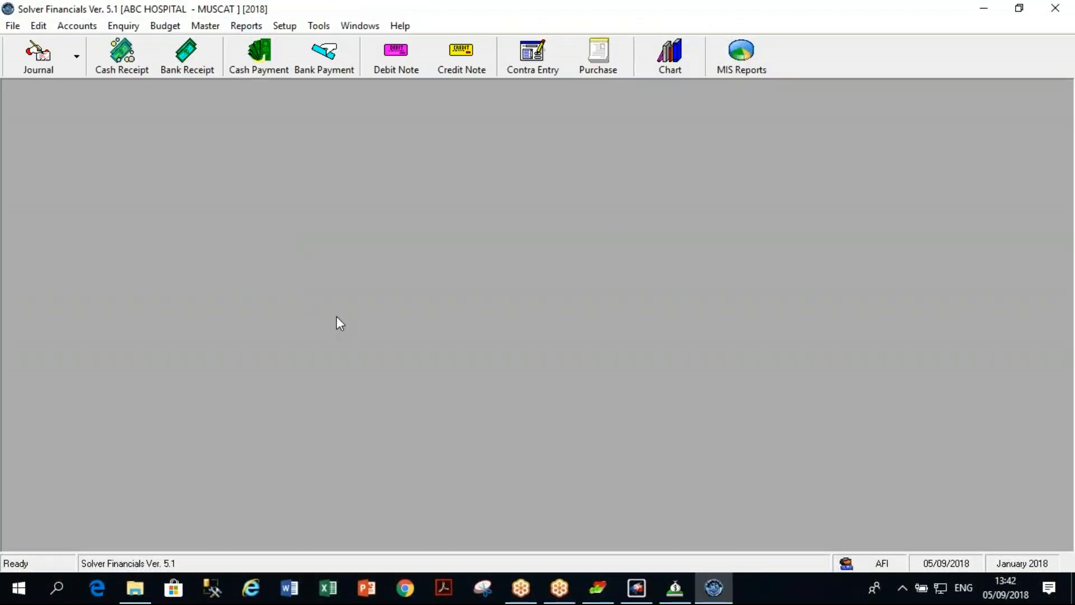
left_click(984, 8)
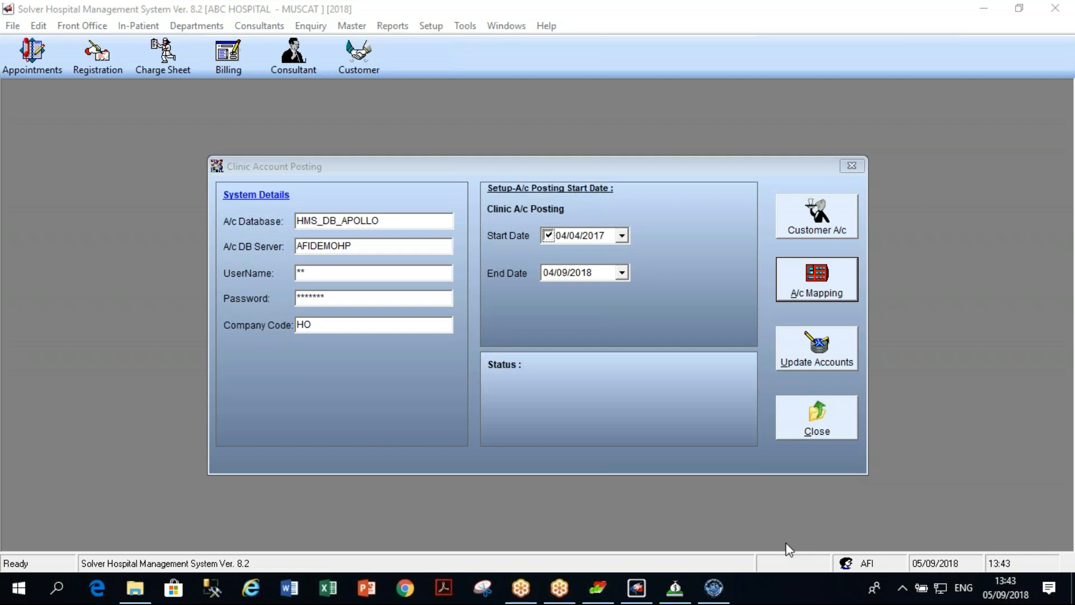
left_click(705, 593)
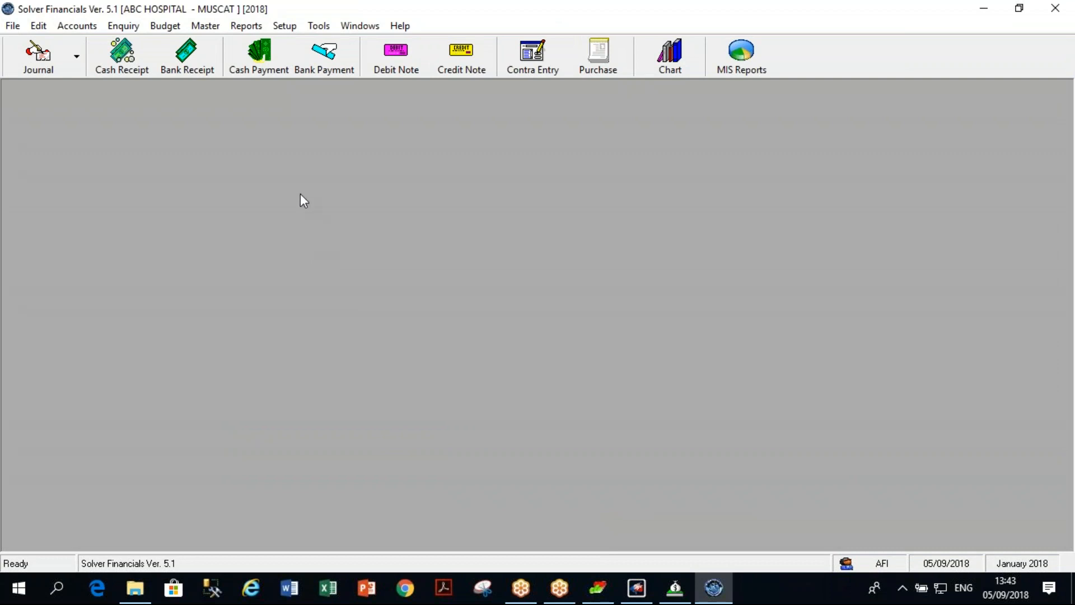
Reopen the Chart of Account and select the DIRET EXPENSE account group.
left_click(686, 66)
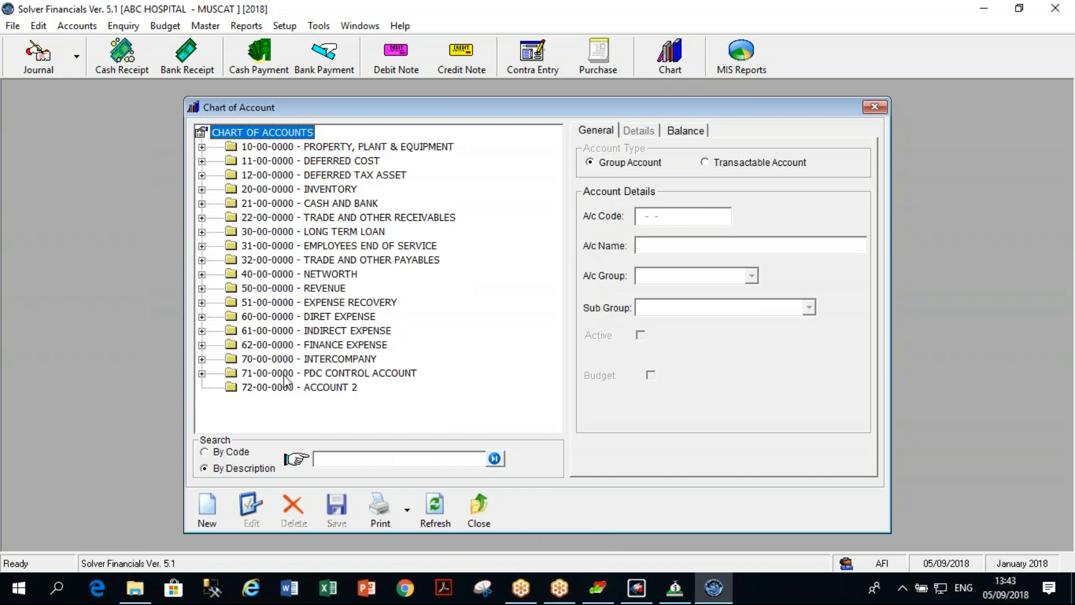
left_click(479, 508)
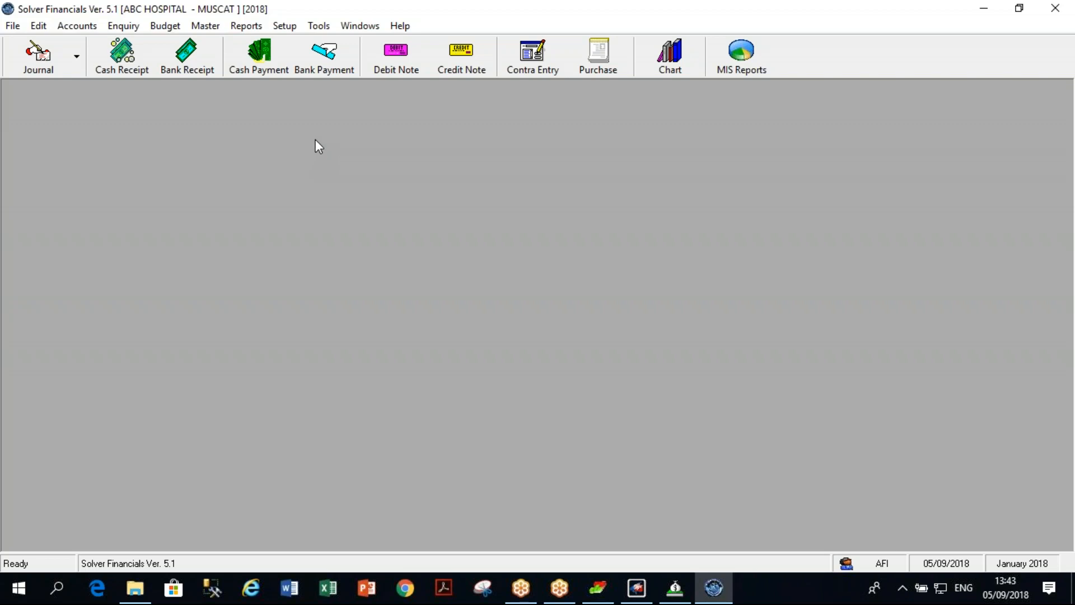
left_click(670, 53)
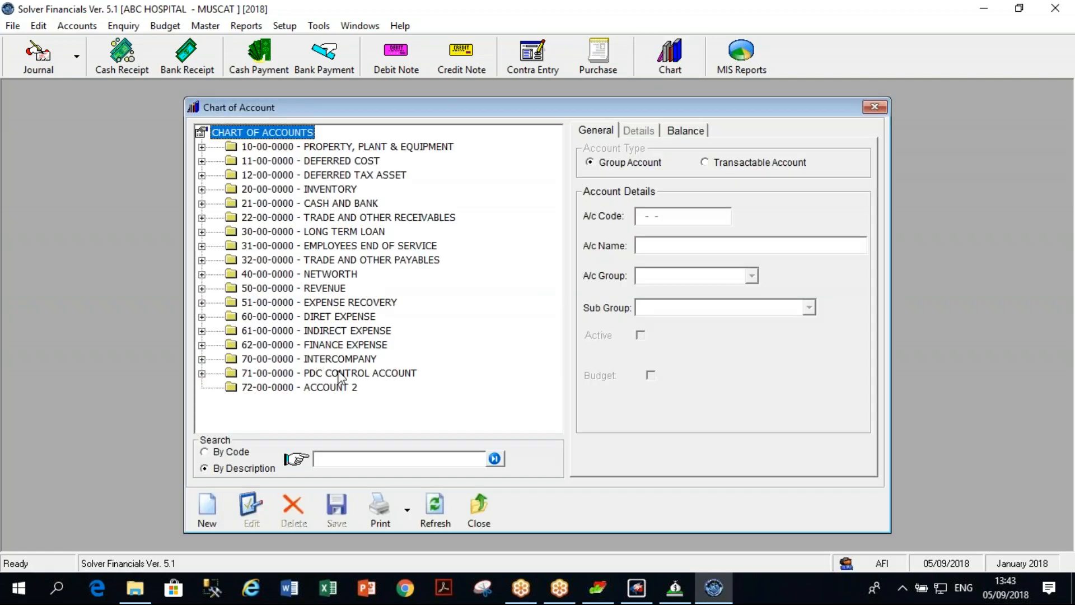
left_click(352, 317)
Expand DIRET EXPENSE and DIRECT SALARY, collapsing MATERIAL along the way.
double_click(351, 315)
double_click(352, 331)
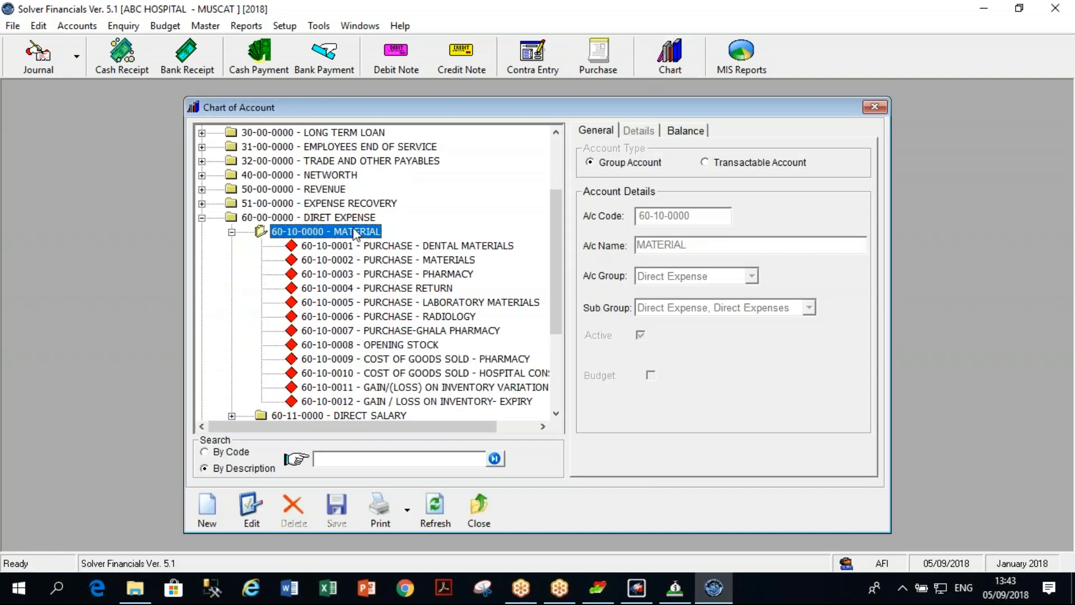
double_click(358, 233)
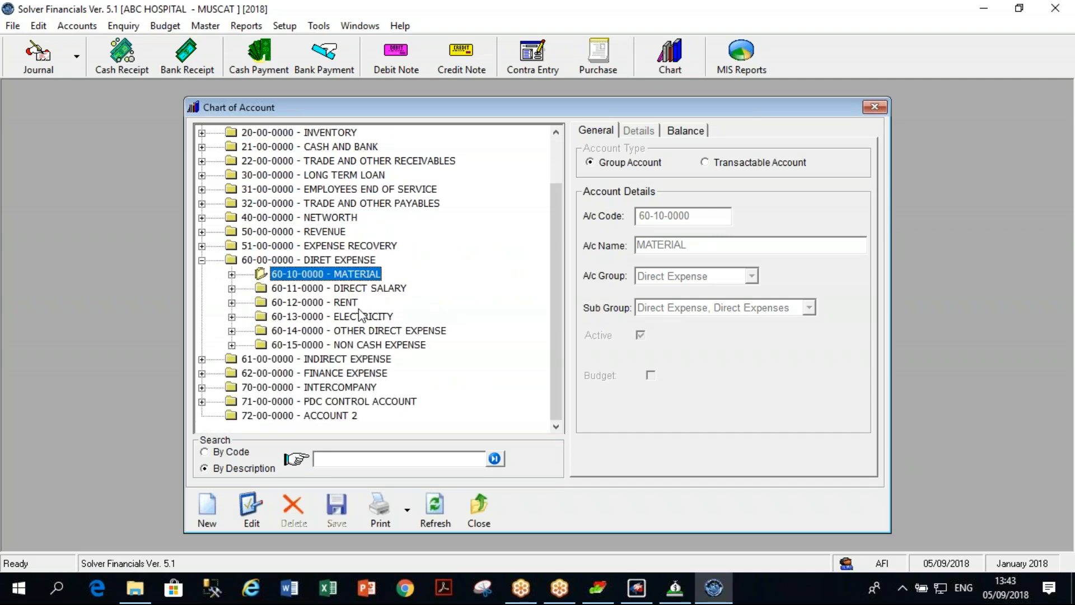
double_click(364, 288)
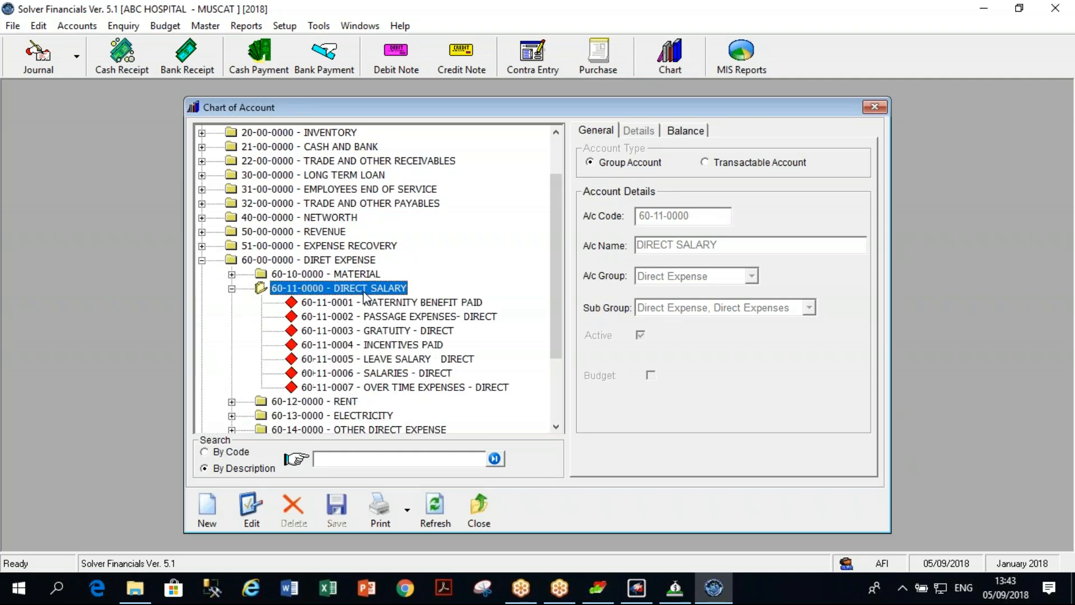
Open SALARIES - DIRECT for editing, cancel without changes, and close the Chart of Account.
left_click(398, 374)
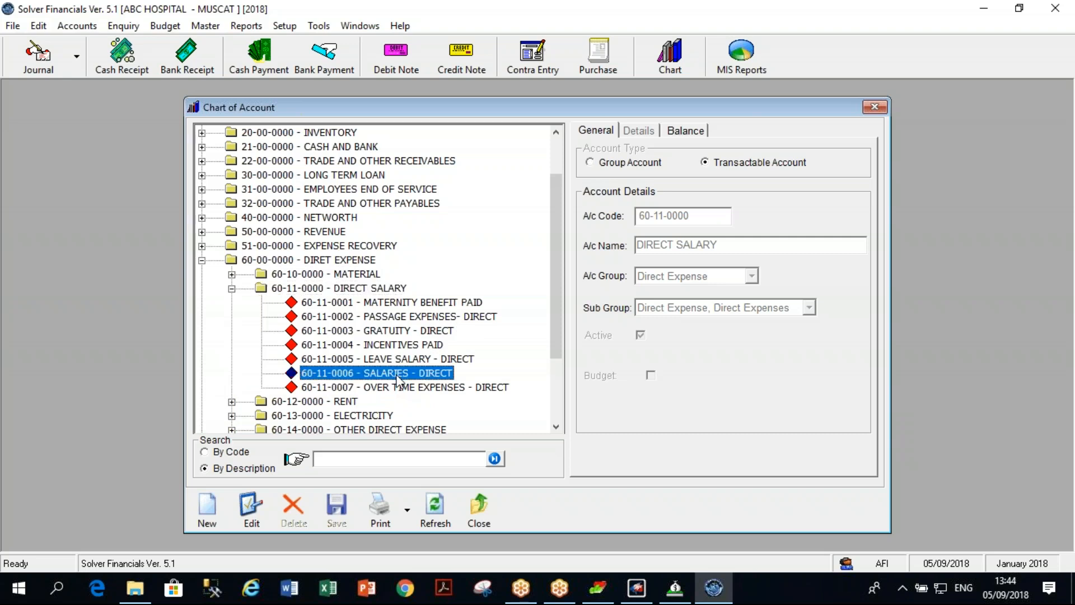
left_click(252, 507)
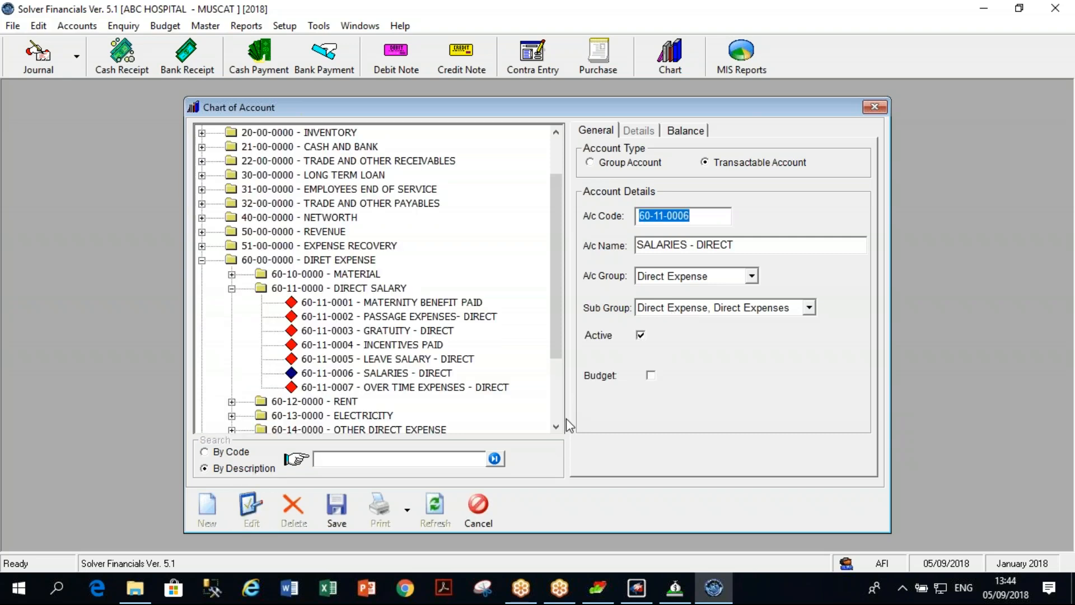
left_click(486, 518)
left_click(487, 522)
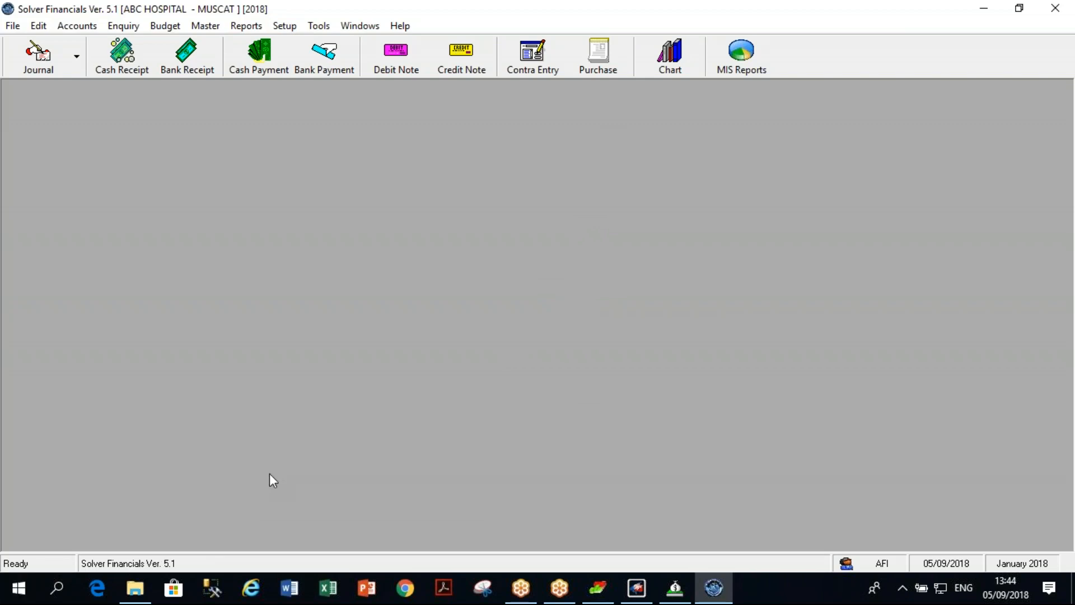
Bring up the SOLVER folder in File Explorer and go up to its DEMOS folder.
left_click(137, 591)
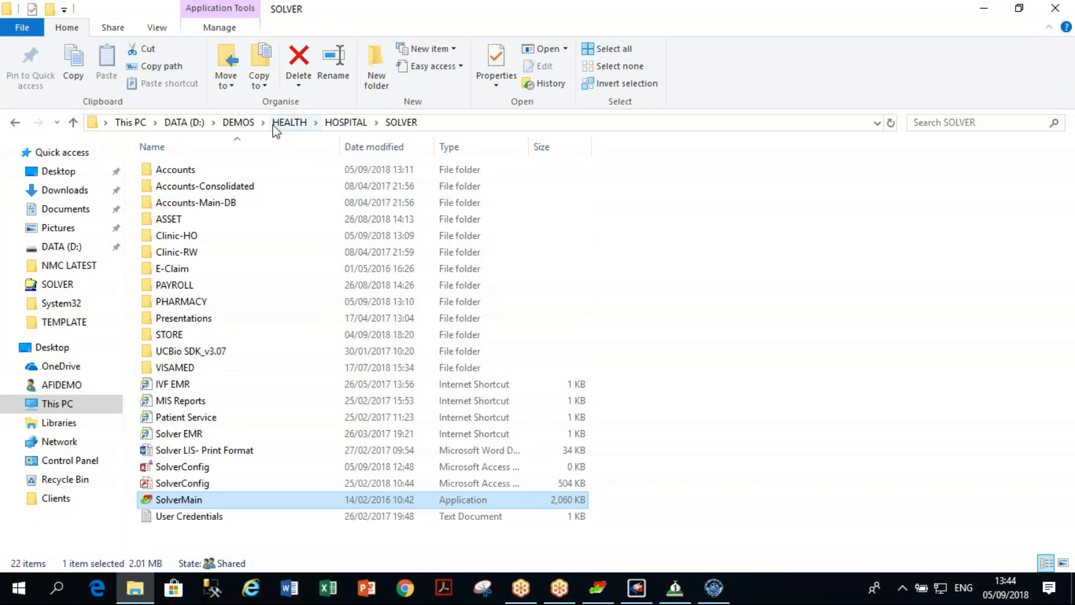
left_click(239, 123)
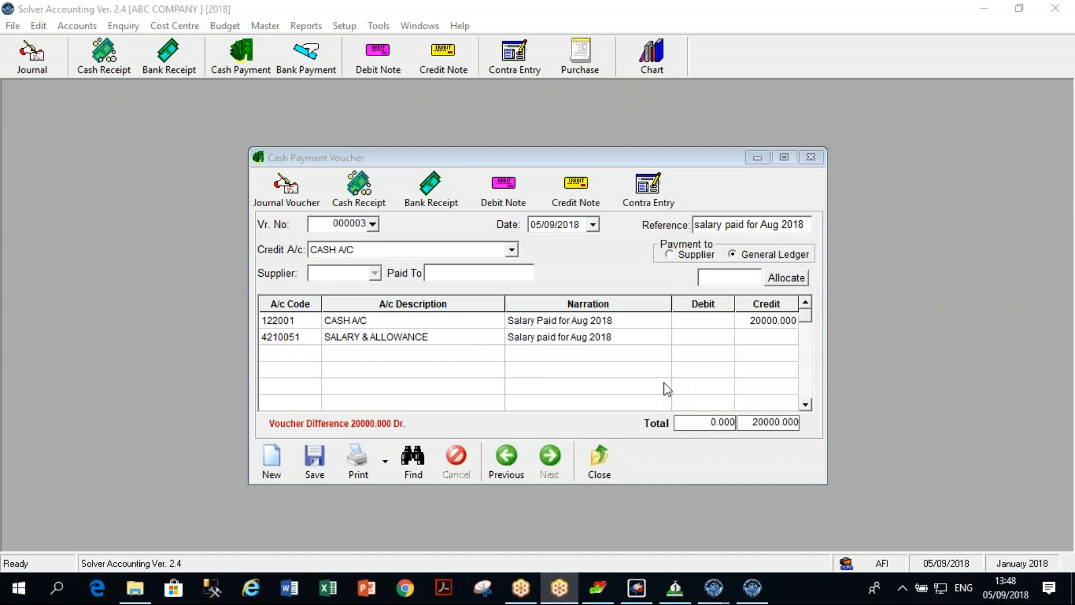
Enter a 20000 debit on the SALARY & ALLOWANCE line.
left_click(707, 338)
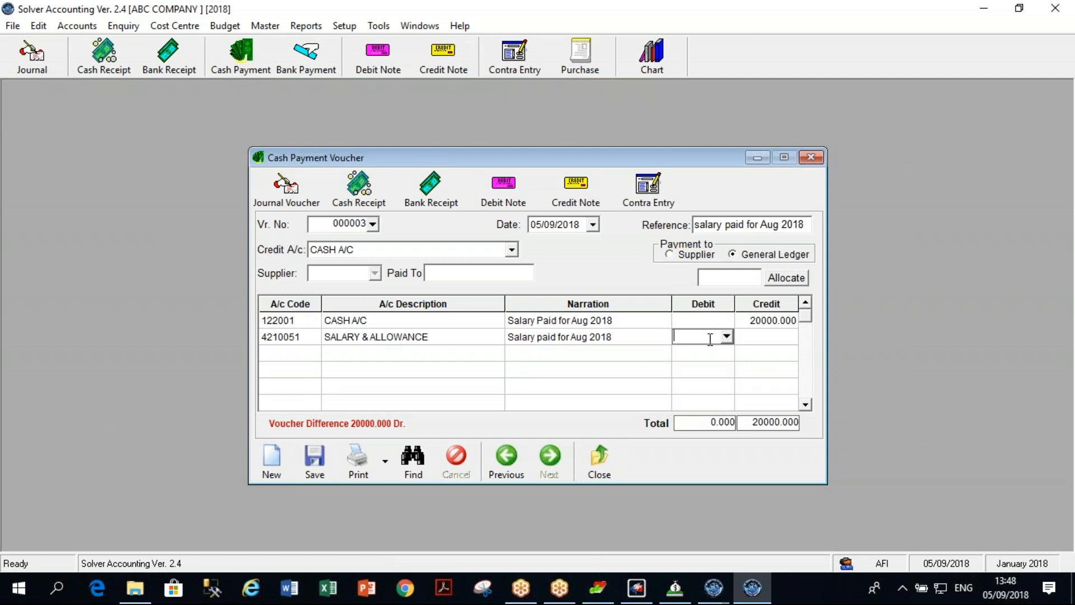
type("20000")
key("Return")
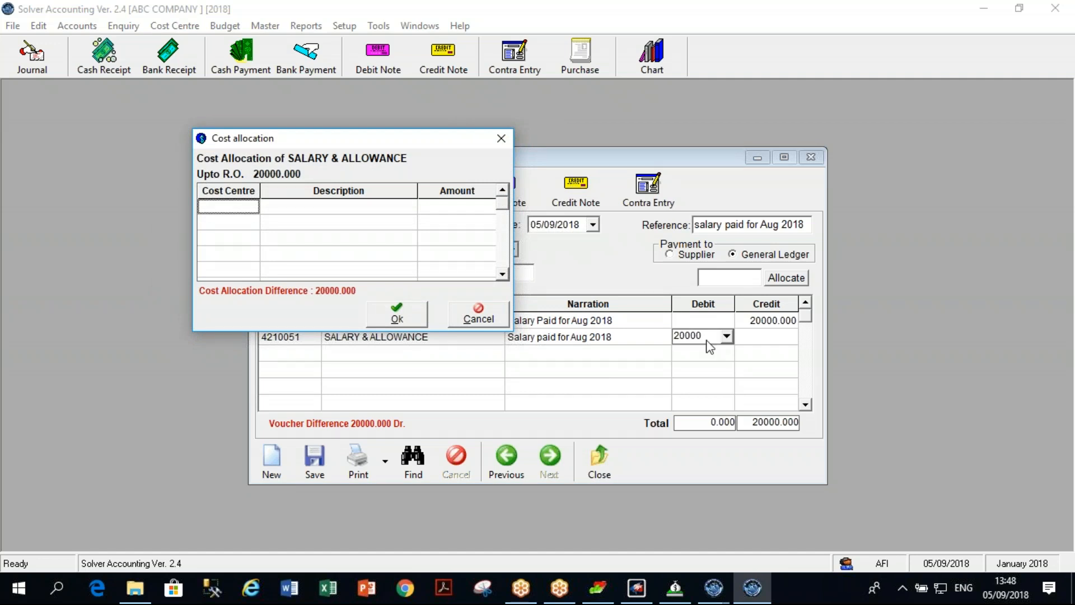
Allocate 5000 of the salary to cost centre SALES DEPT, dismissing the budget warning.
left_click(245, 215)
left_click(252, 208)
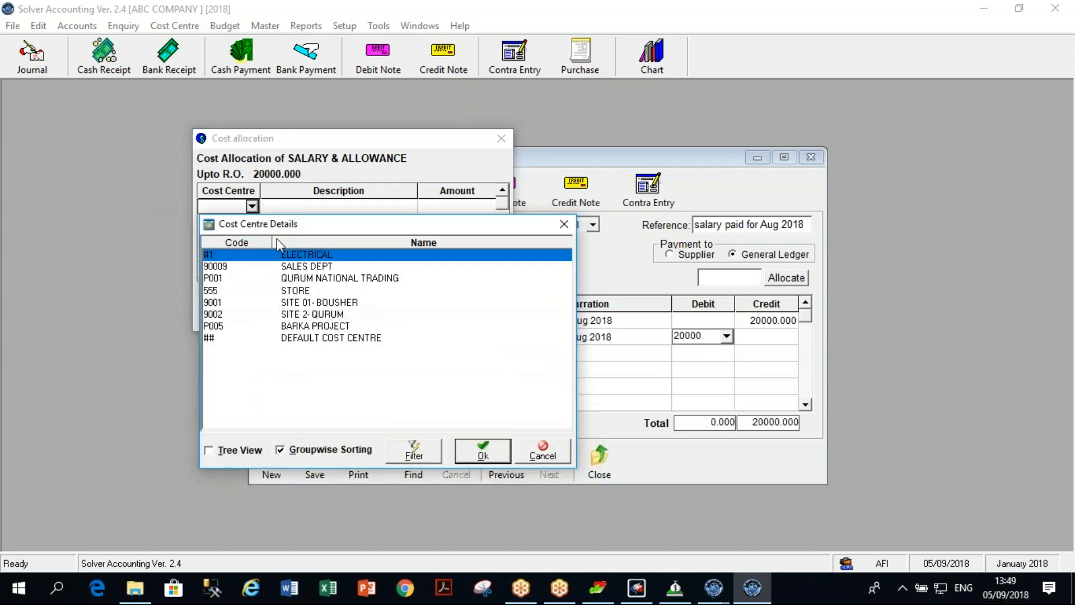
left_click(314, 268)
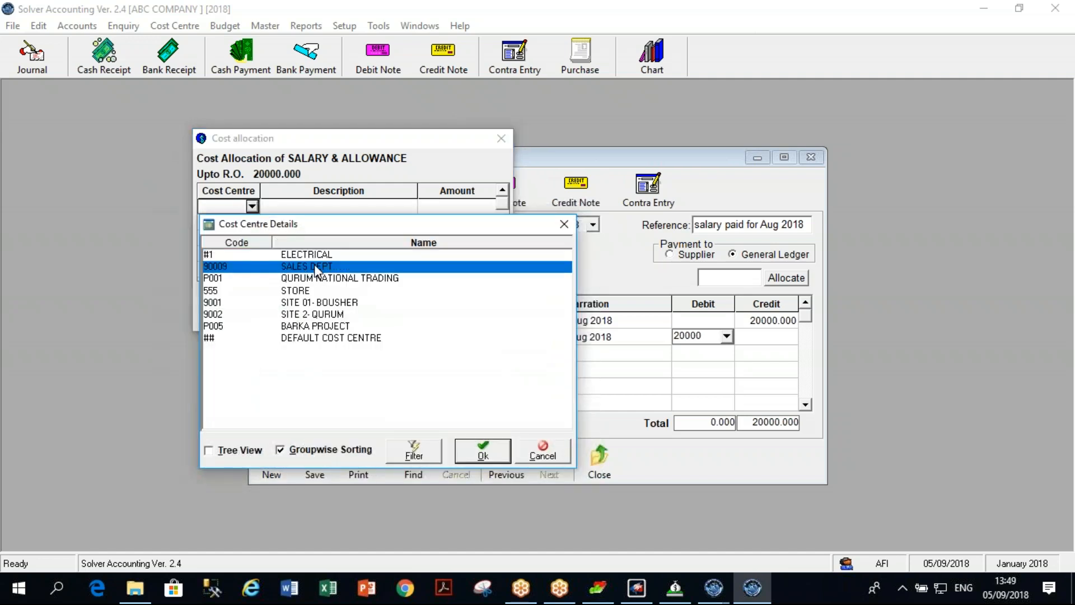
left_click(499, 455)
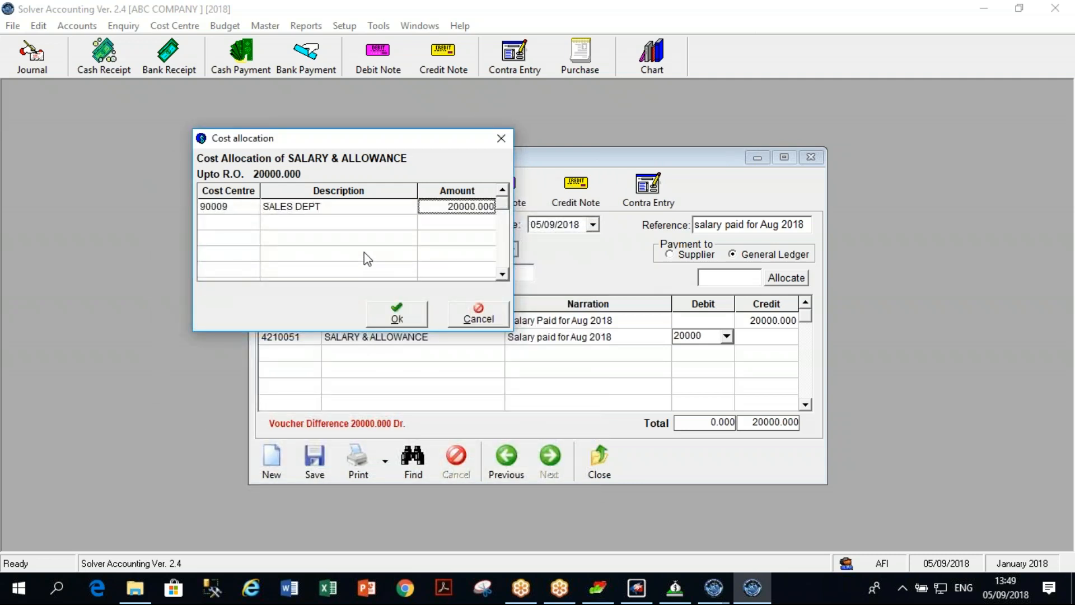
type("5000")
key("Return")
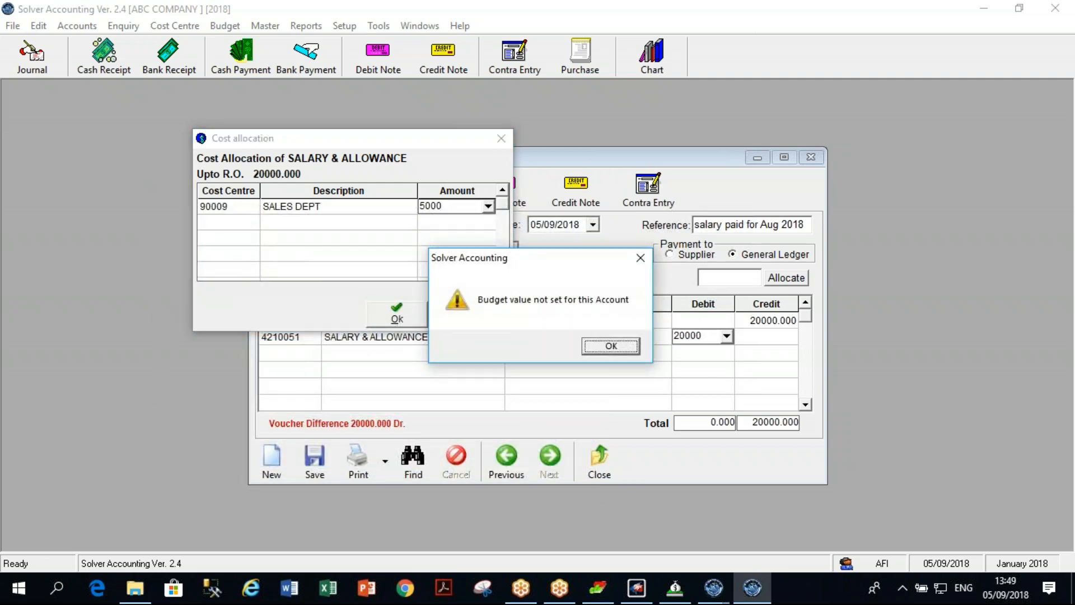
left_click(628, 350)
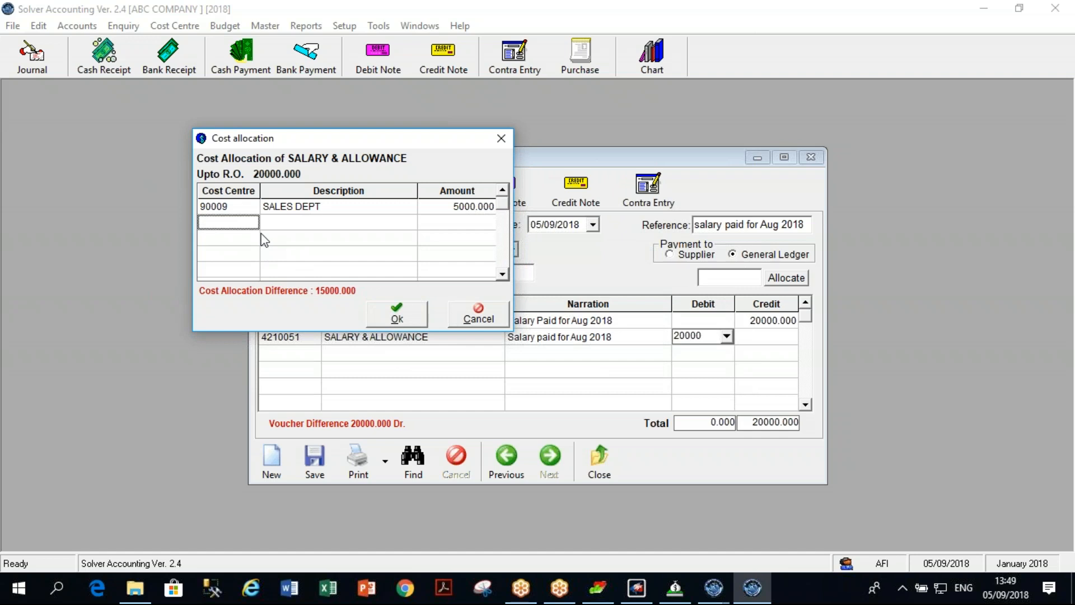
type("%")
key("Return")
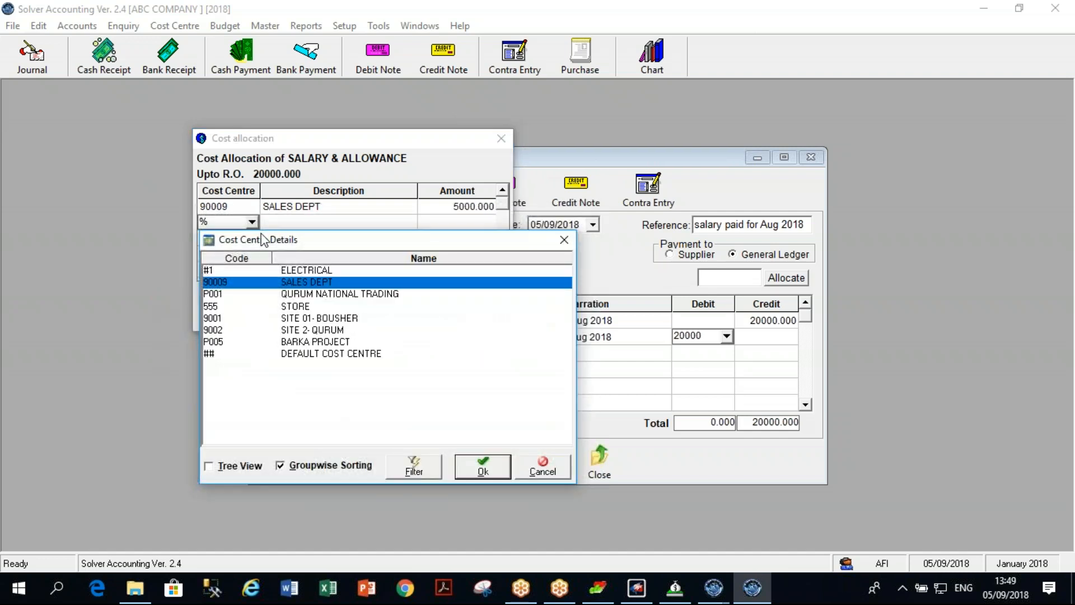
Pick ELECTRICAL for allocation row 2, so it takes the remaining 15000.000.
key("Down")
key("Down")
key("Down")
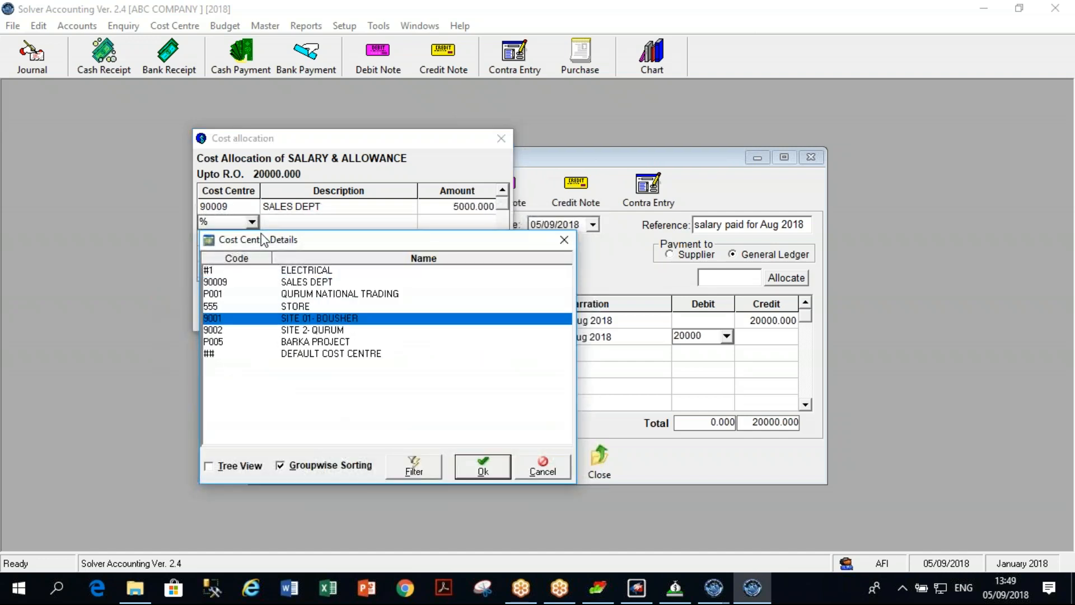
key("Up")
key("Up")
key("Up")
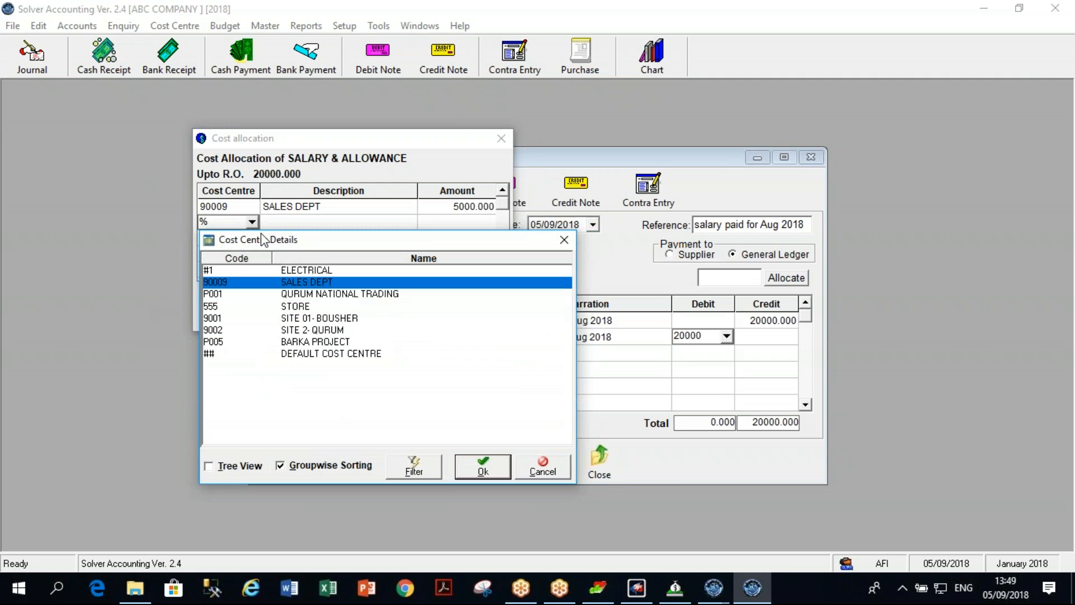
key("Up")
key("Return")
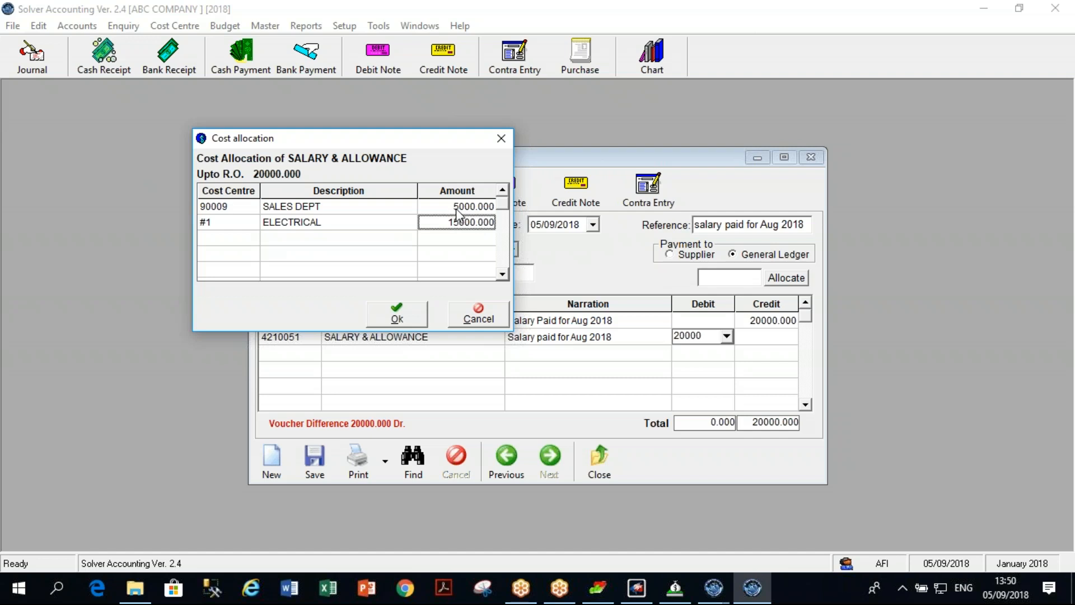
left_click(345, 206)
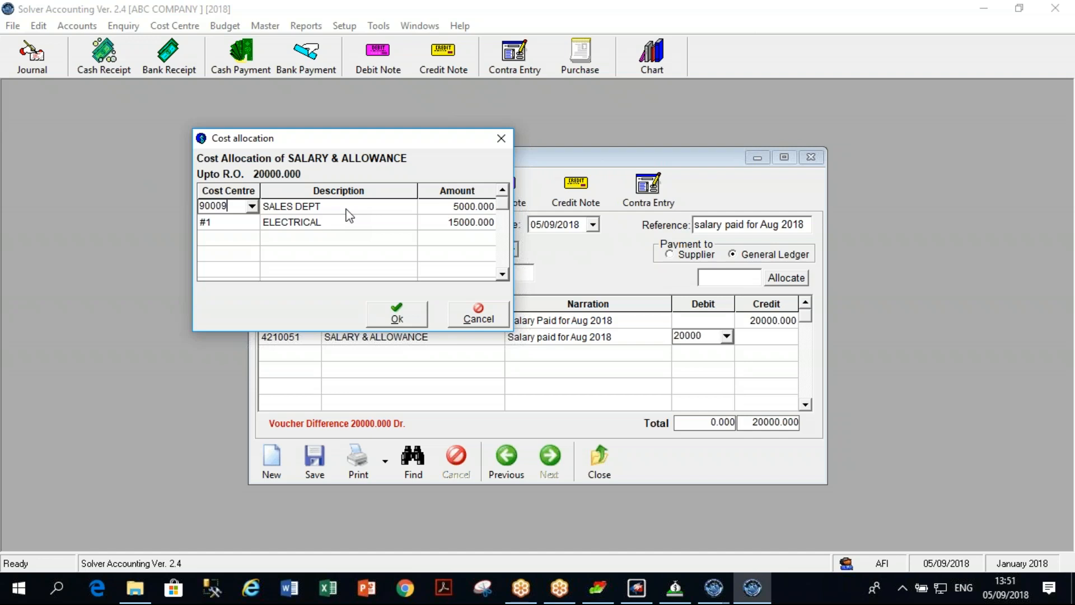
Close the cost allocation and switch line two's account to TELEPHONE & INTERNET by searching 'tele'.
key("Escape")
key("Return")
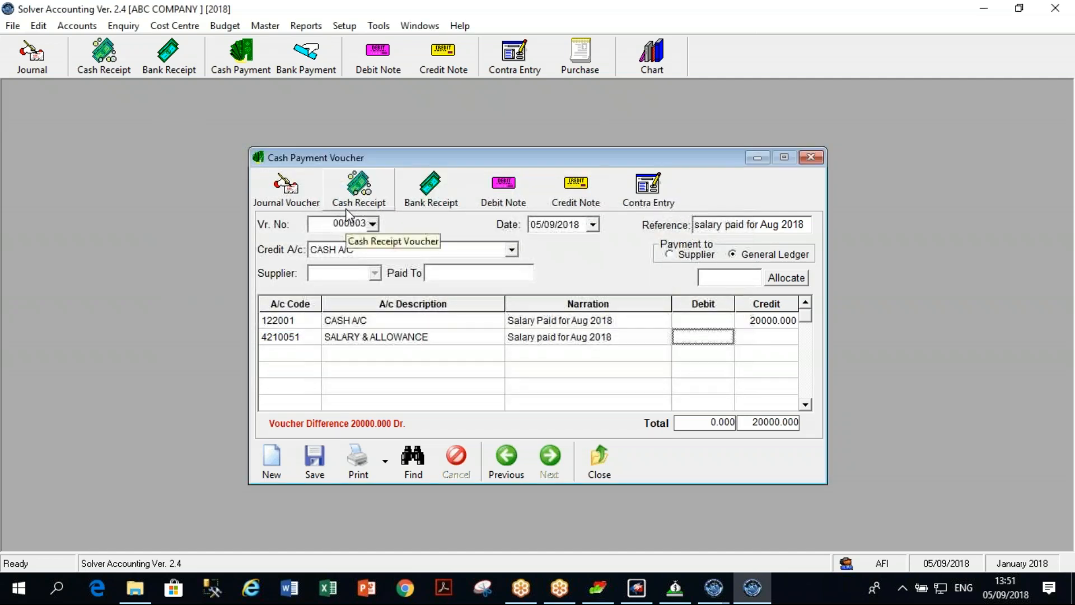
key("Left")
key("Left")
key("Left")
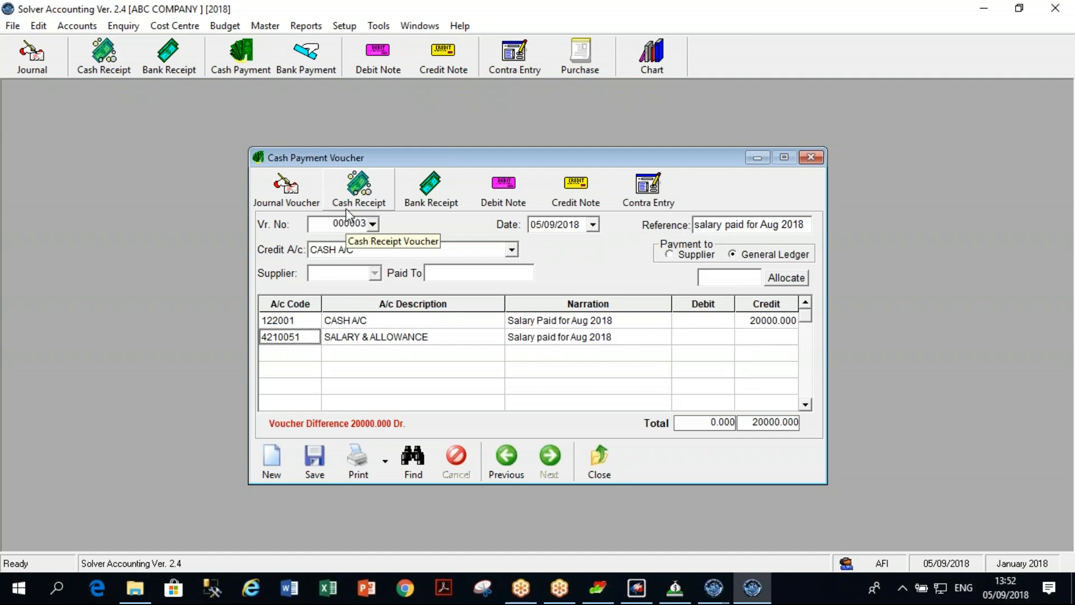
type("MOB")
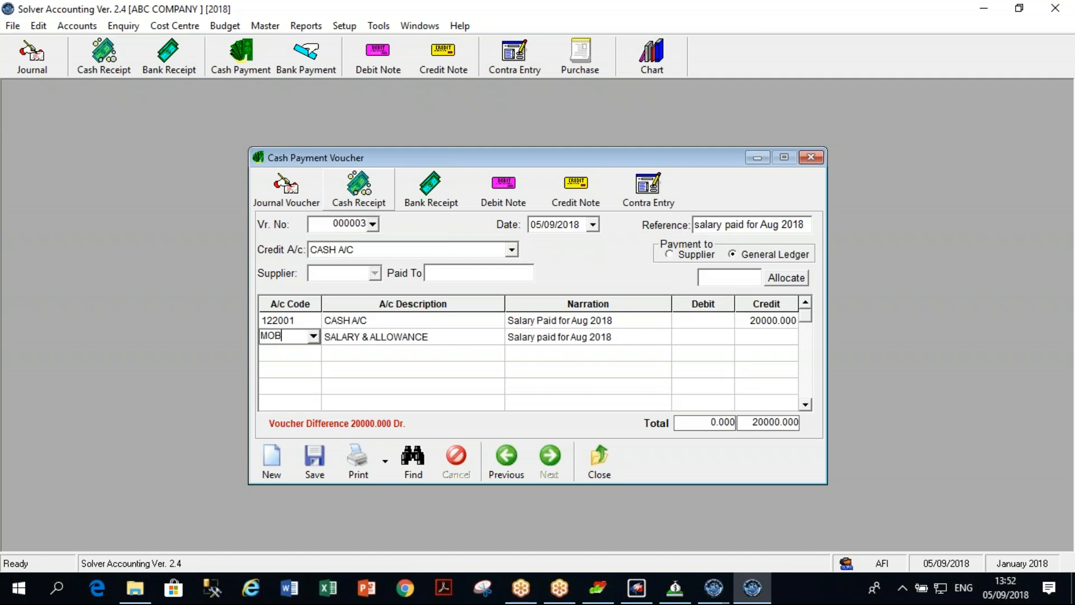
type("ILE*")
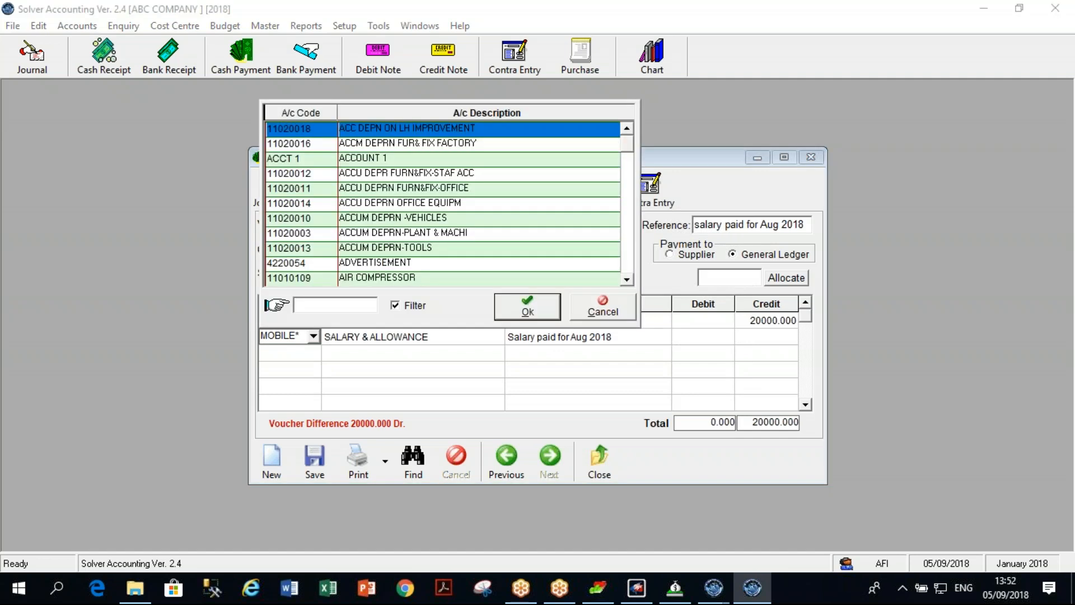
type("tele")
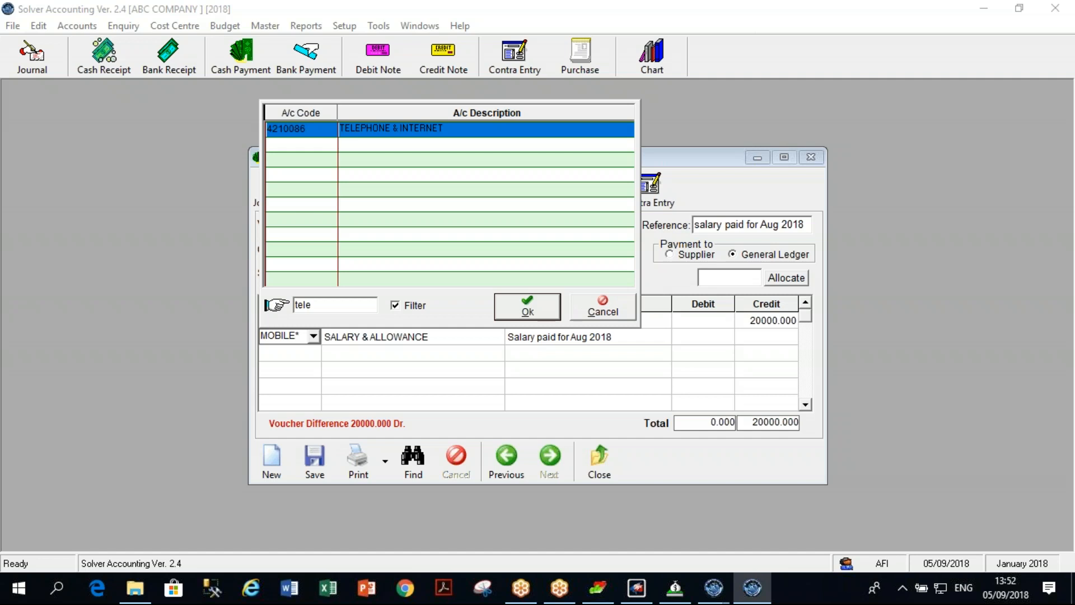
key("Return")
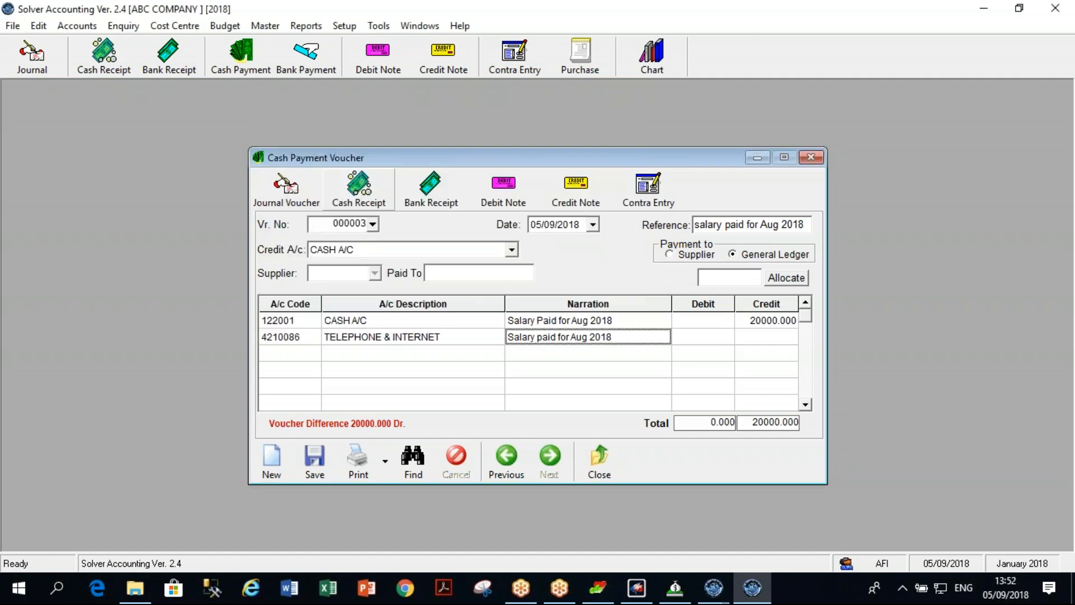
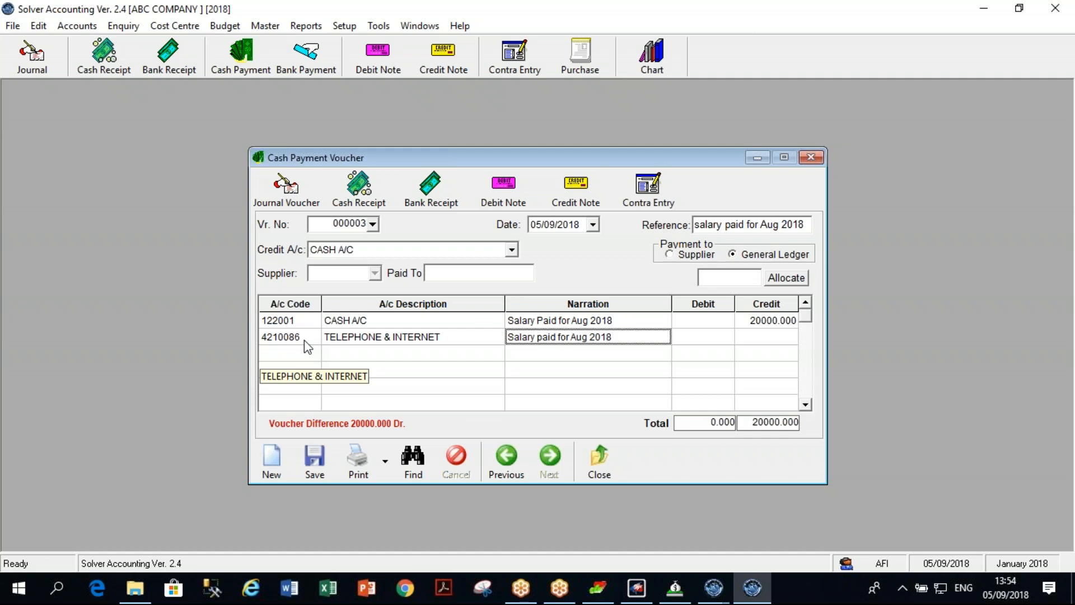
Enter a 10000 debit on the TELEPHONE & INTERNET line, leaving a 10000 Dr difference.
key("Return")
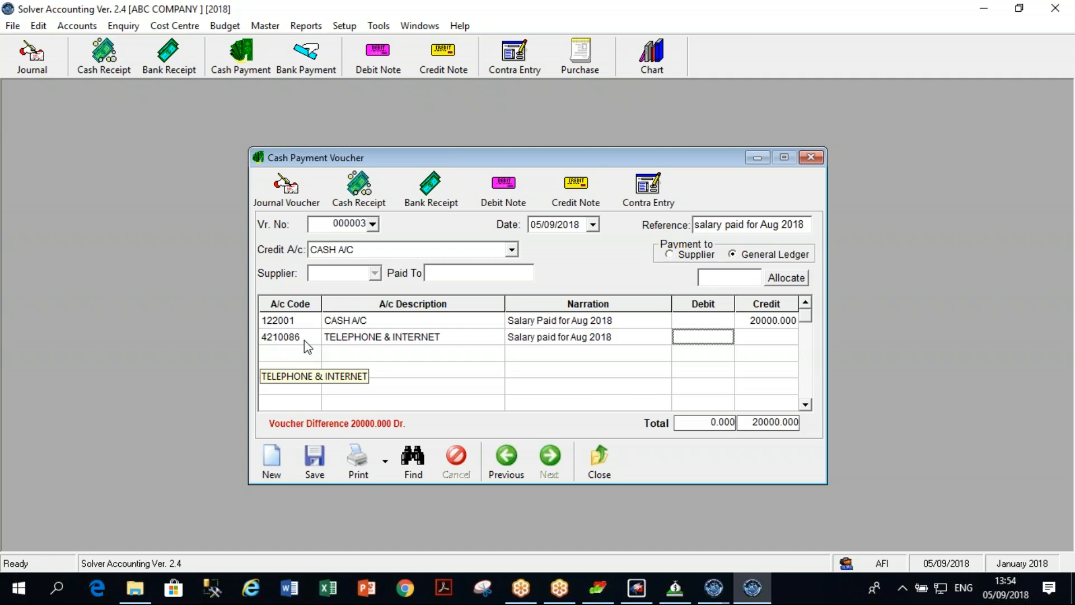
type("10000")
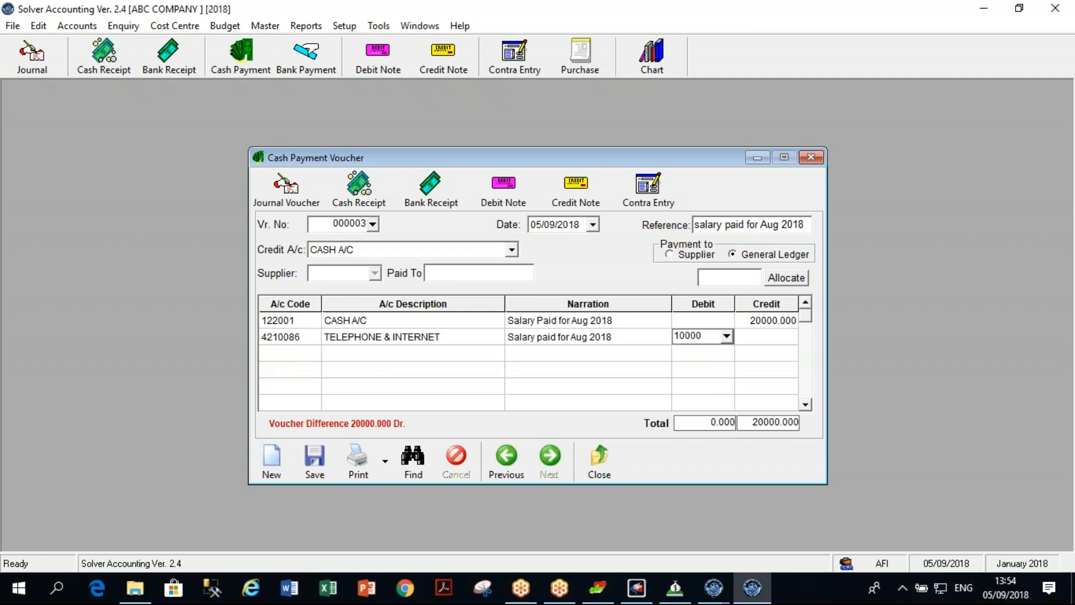
key("Return")
key("Up")
key("Return")
key("Return")
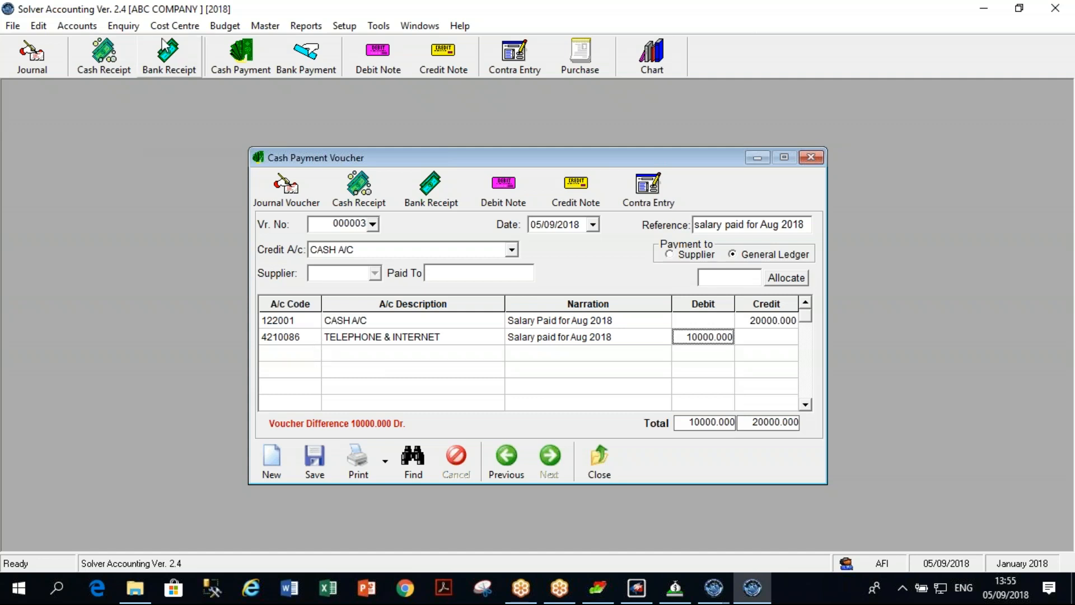
left_click(175, 26)
left_click(196, 45)
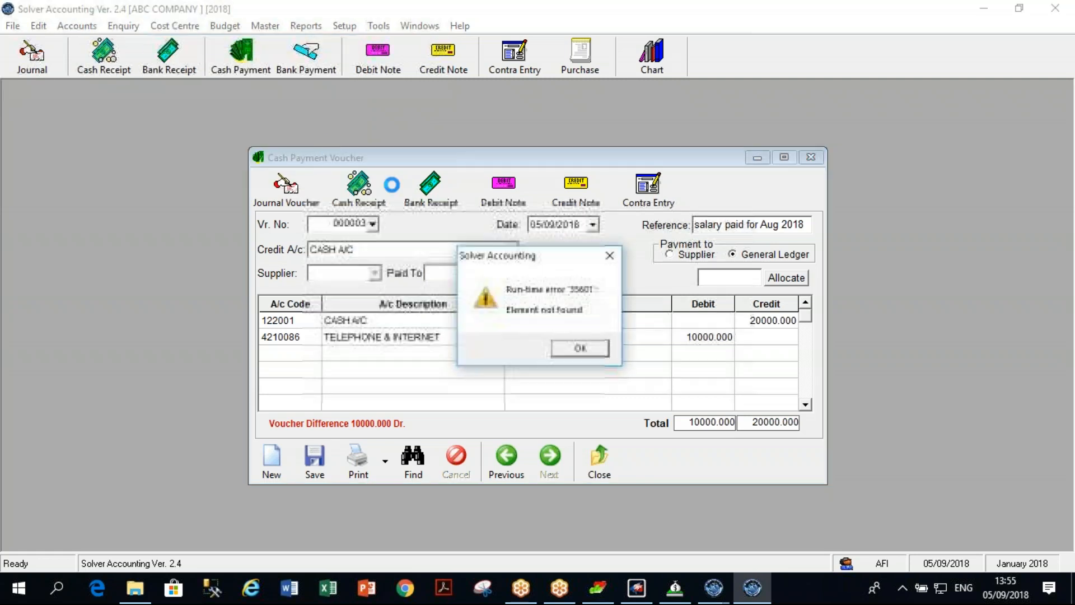
left_click(580, 348)
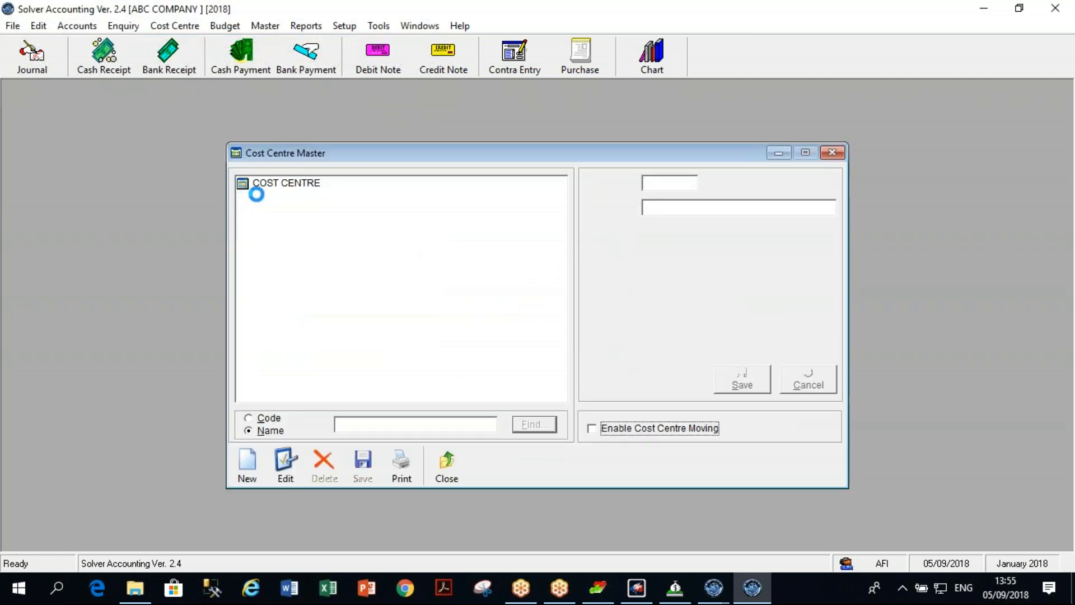
left_click(264, 189)
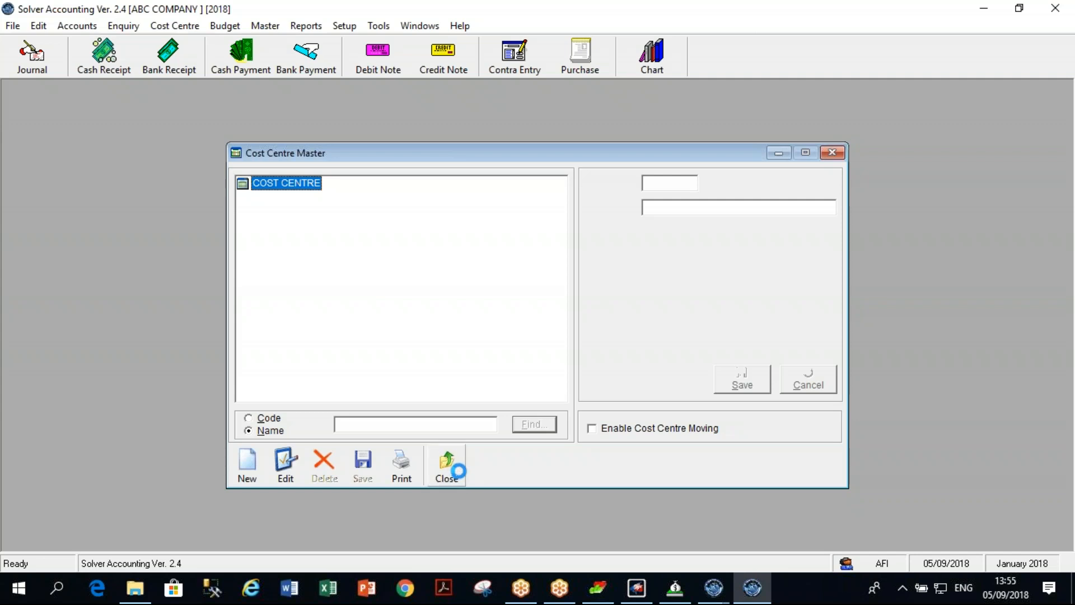
left_click(832, 155)
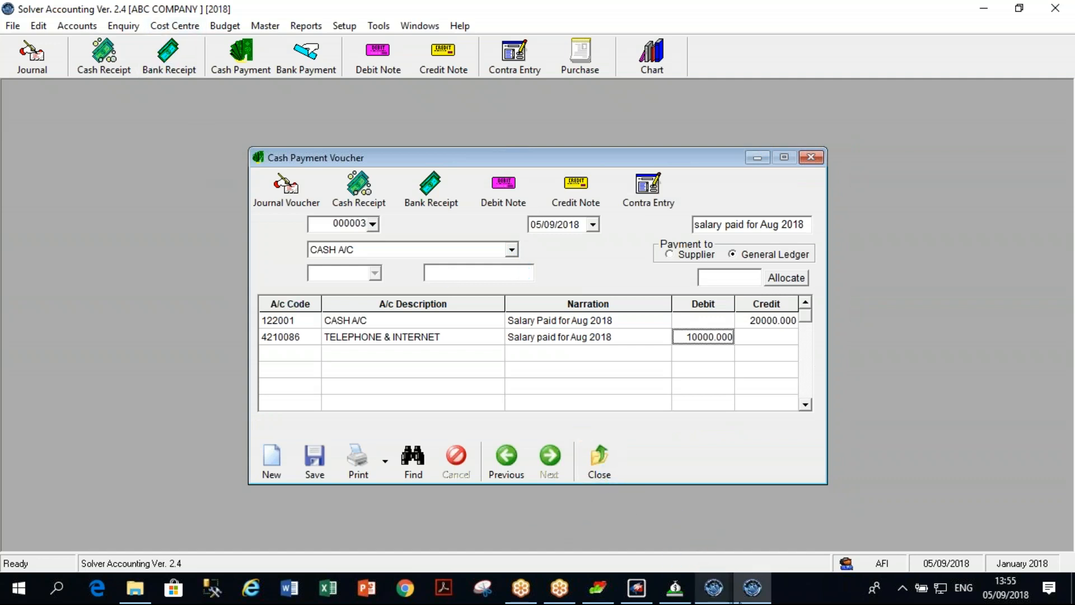
Open and dismiss the Cost Centre menu, then exit Solver Accounting.
left_click(187, 25)
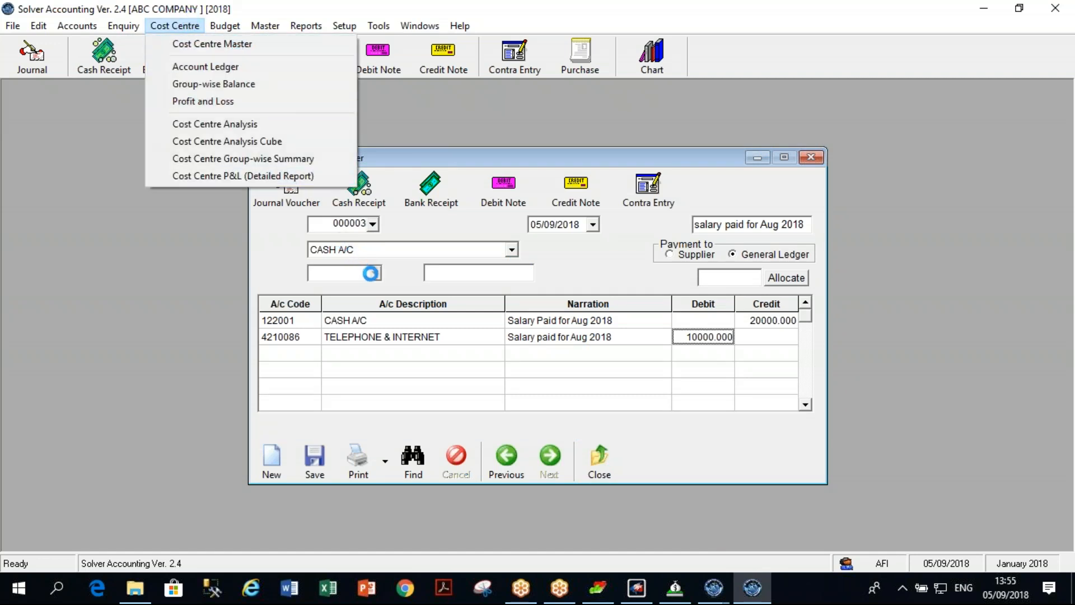
left_click(653, 499)
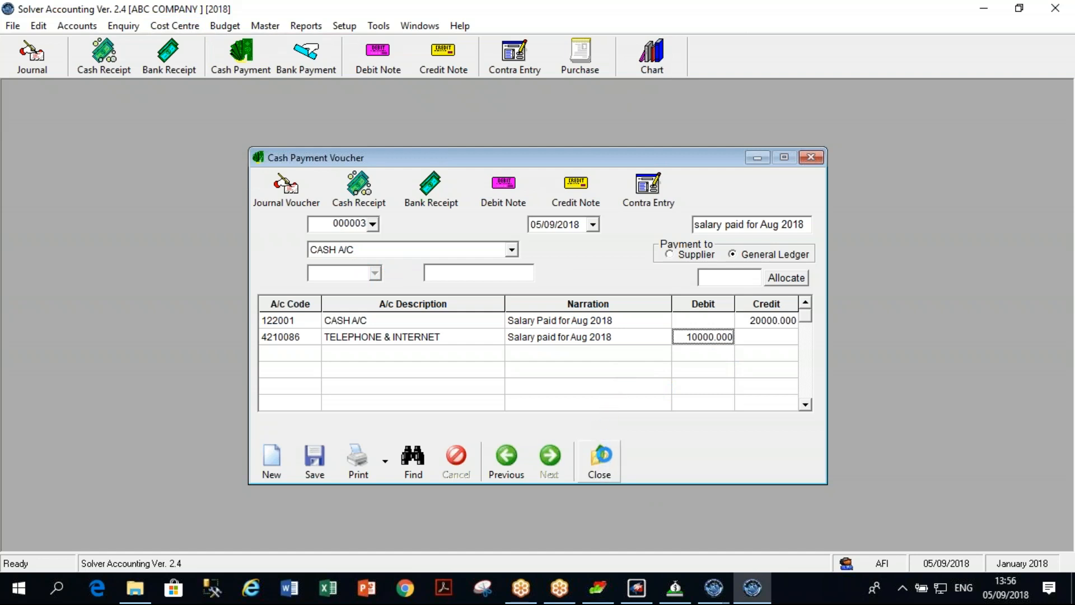
left_click(1060, 9)
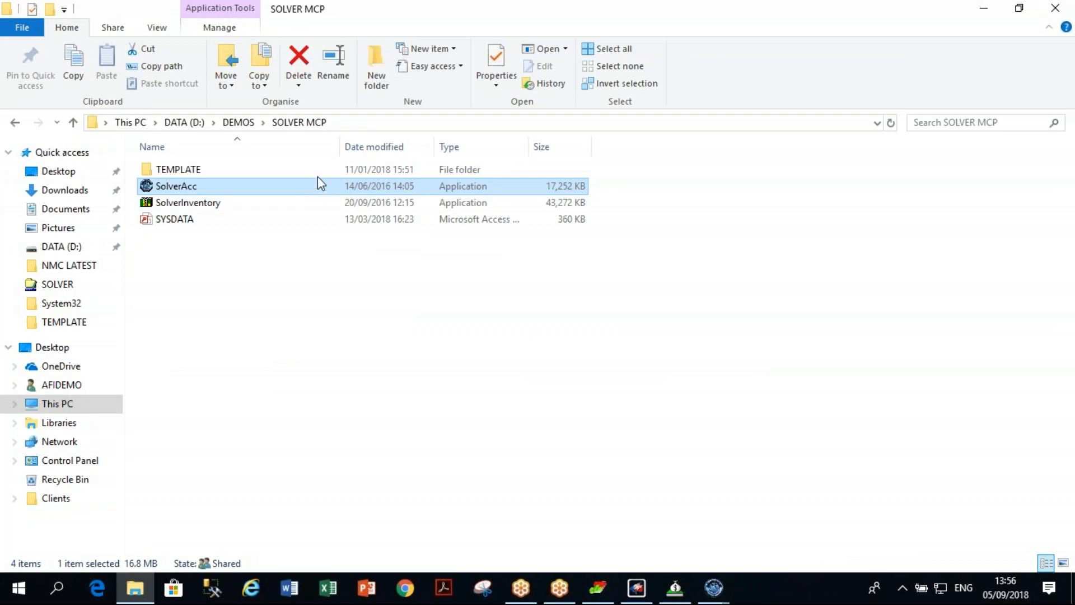
From DEMOS, open the Hypermarket System folder and run SolverMain.
left_click(238, 122)
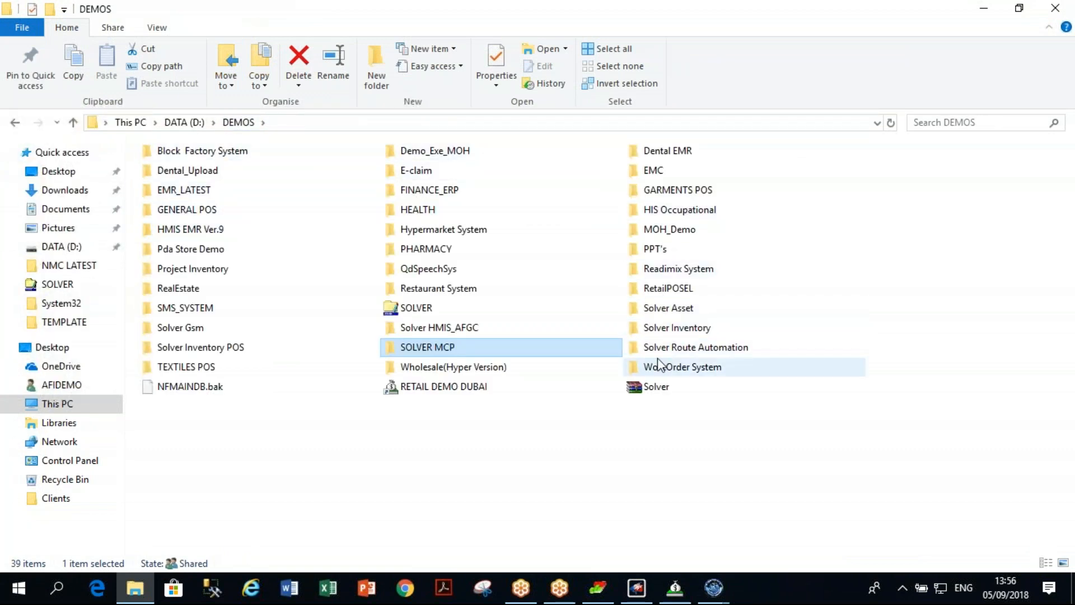
double_click(434, 230)
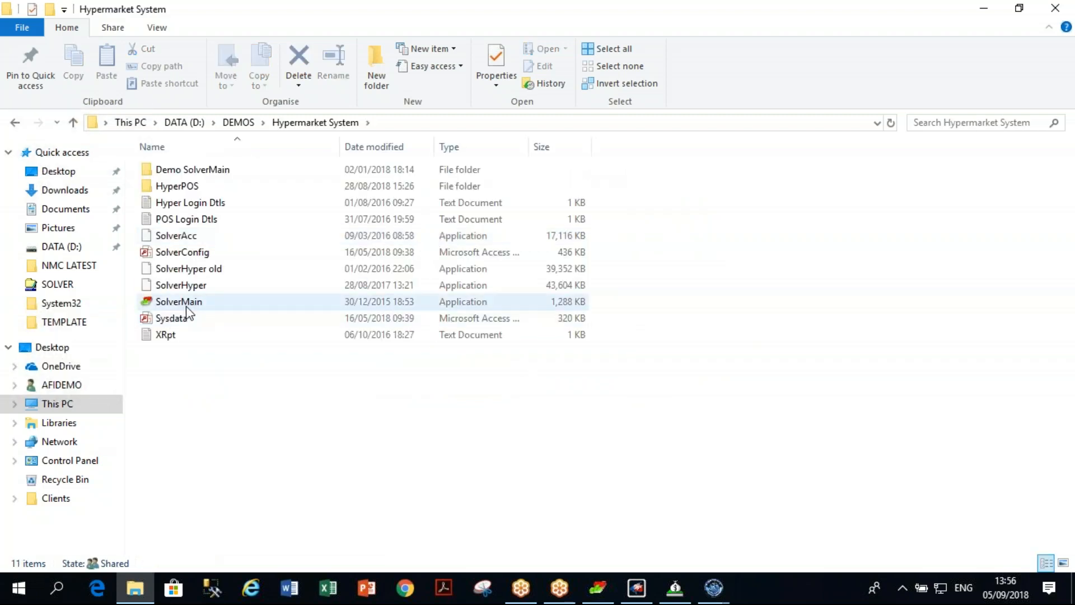
left_click(188, 305)
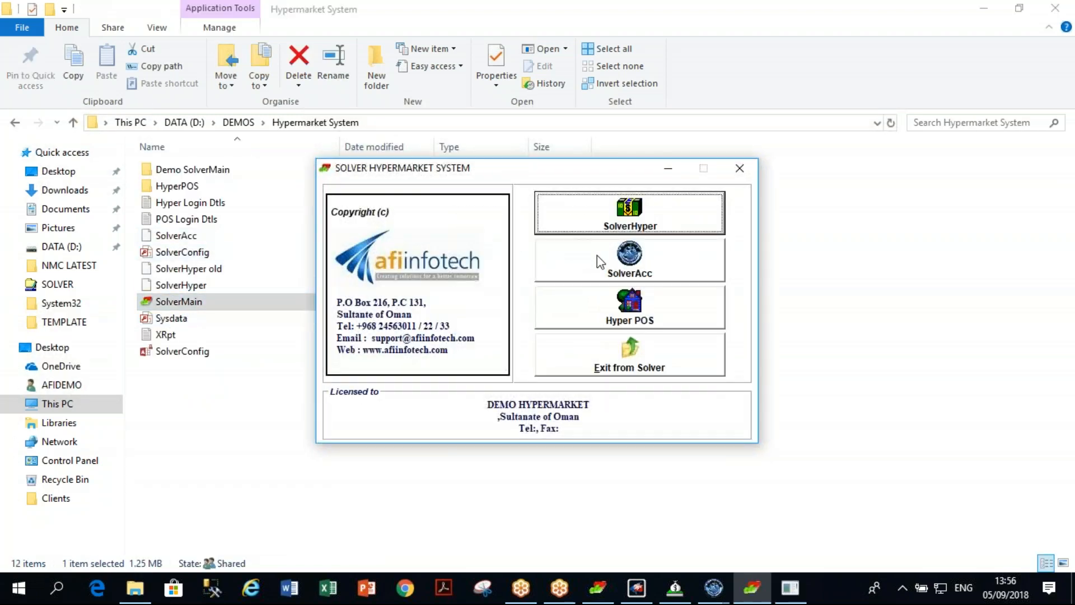
Launch the SolverAcc module from the Hypermarket System launcher.
left_click(597, 258)
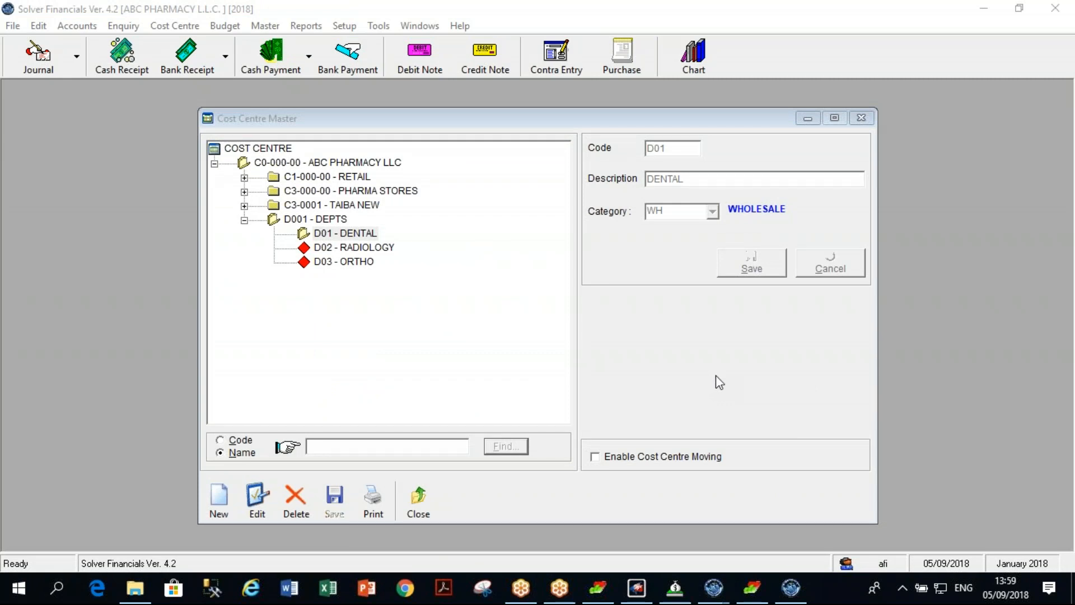
Reopen the Cost Centre Master and expand ABC PHARMACY LLC and D001 - DEPTS.
left_click(407, 507)
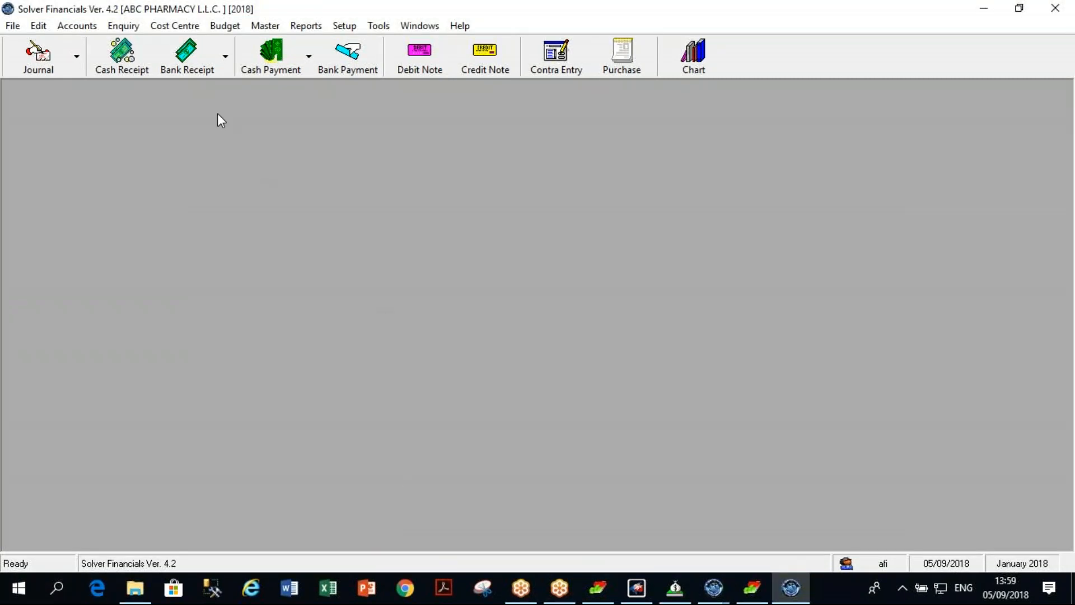
left_click(191, 26)
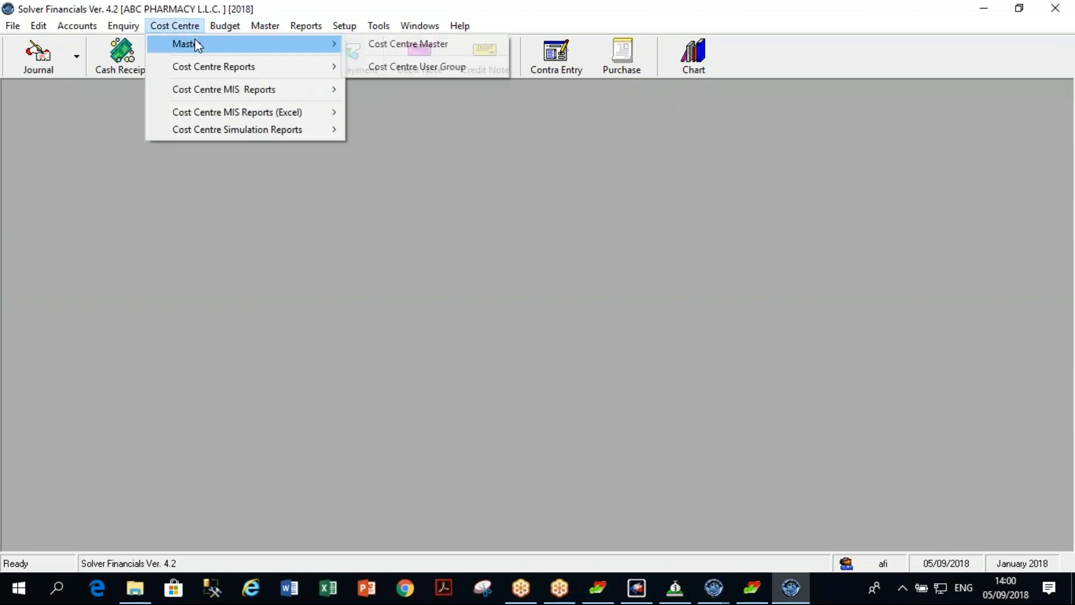
mouse_move(240, 45)
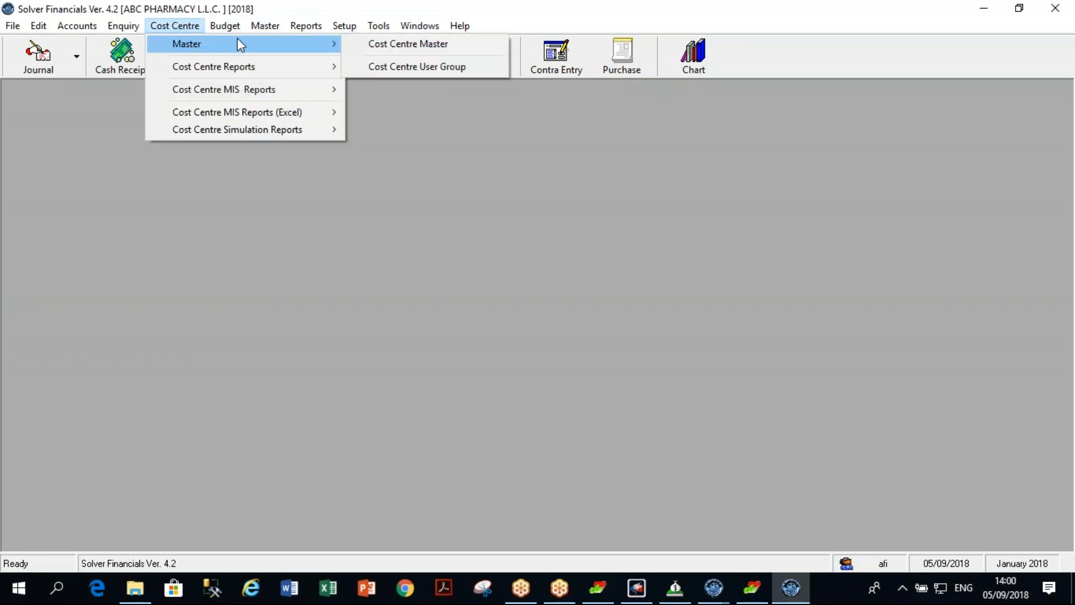
left_click(377, 50)
left_click(214, 165)
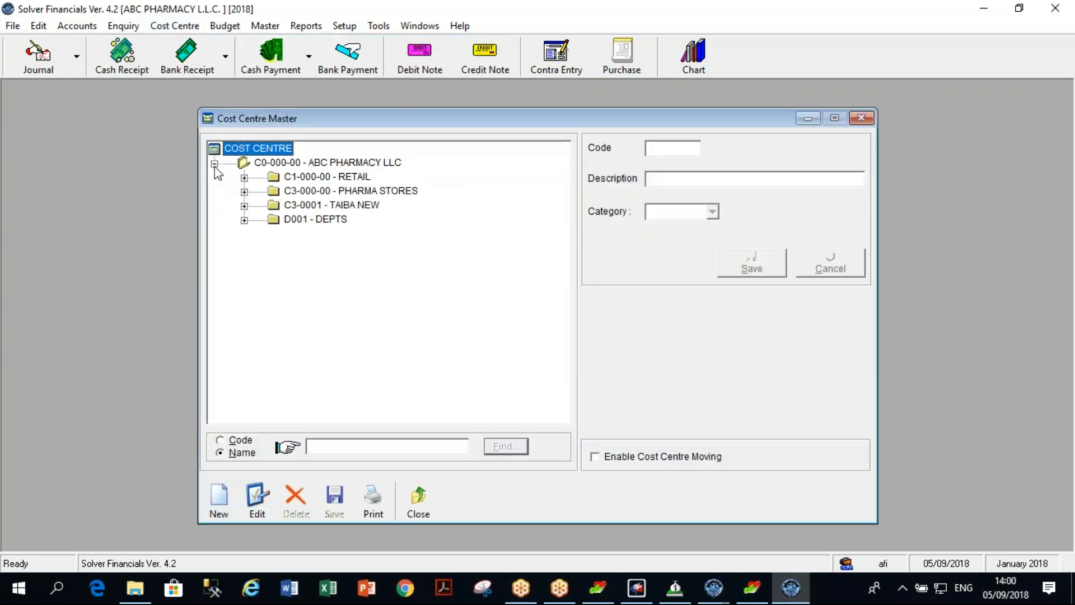
left_click(244, 220)
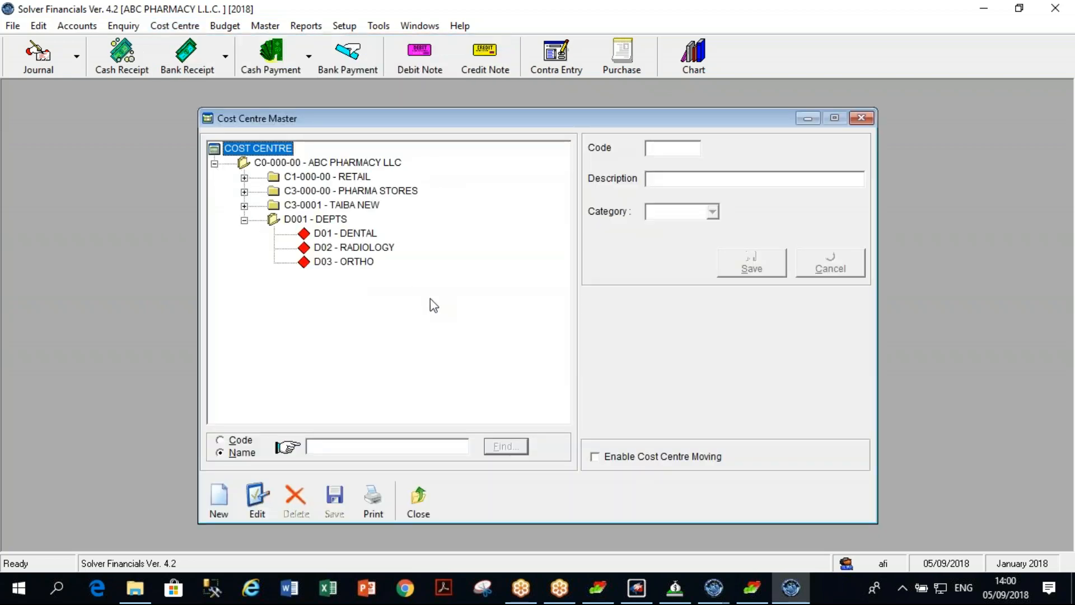
Browse the DEPTS, DENTAL, RADIOLOGY and ORTHO details, ending on D01 - DENTAL.
left_click(325, 219)
left_click(360, 231)
left_click(359, 245)
left_click(366, 234)
left_click(367, 249)
left_click(359, 268)
left_click(345, 234)
left_click(352, 248)
left_click(359, 267)
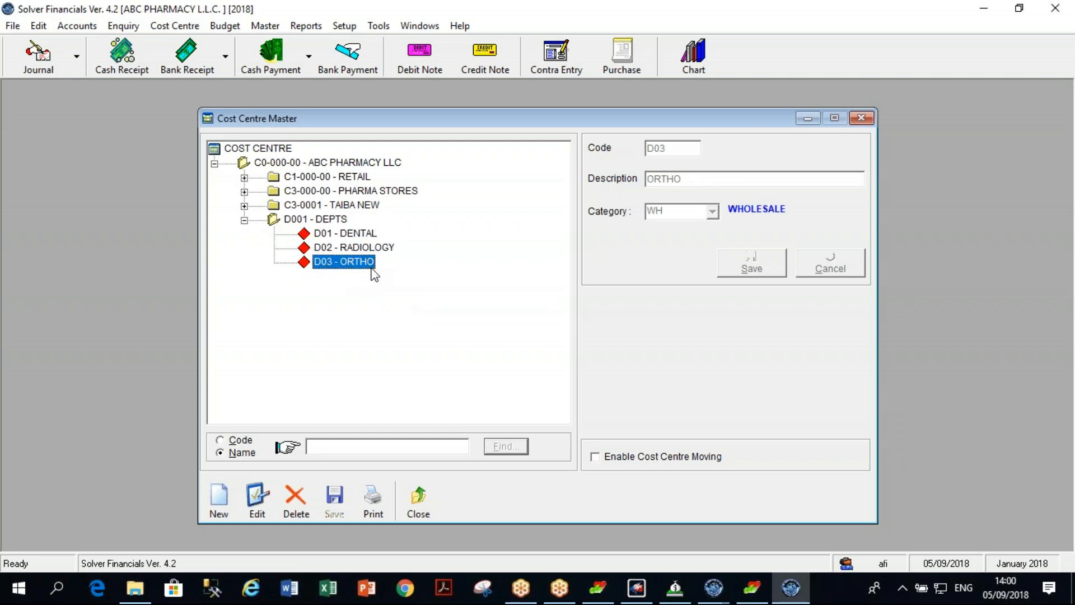
left_click(359, 235)
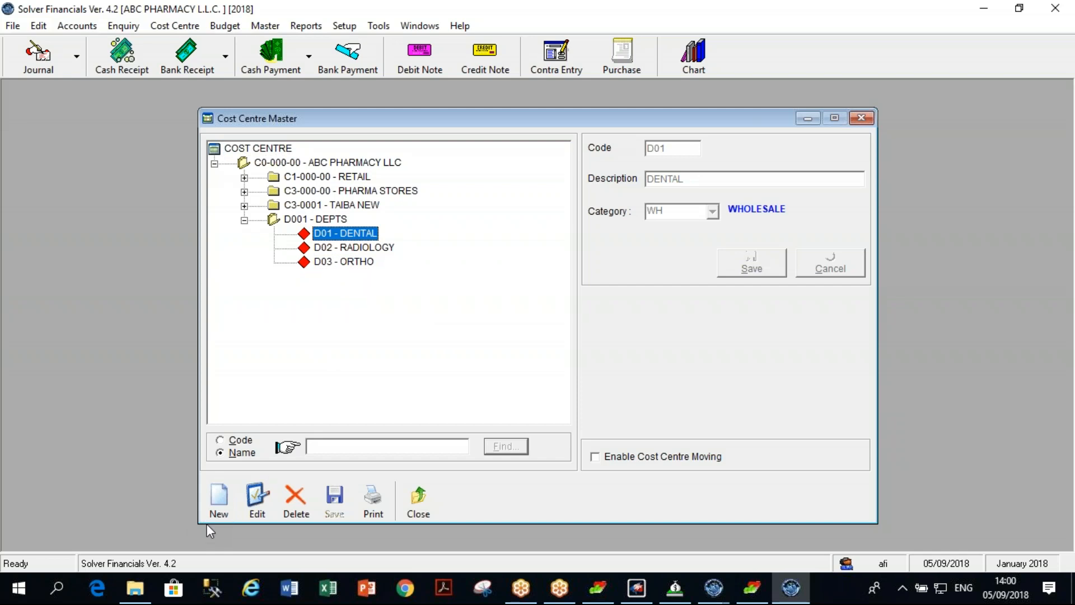
Start a new sub cost centre under D01 - DENTAL with code D011 and description MR. ABDULLAH.
left_click(232, 511)
left_click(676, 148)
type("D011")
key("Tab")
key("BackSpace")
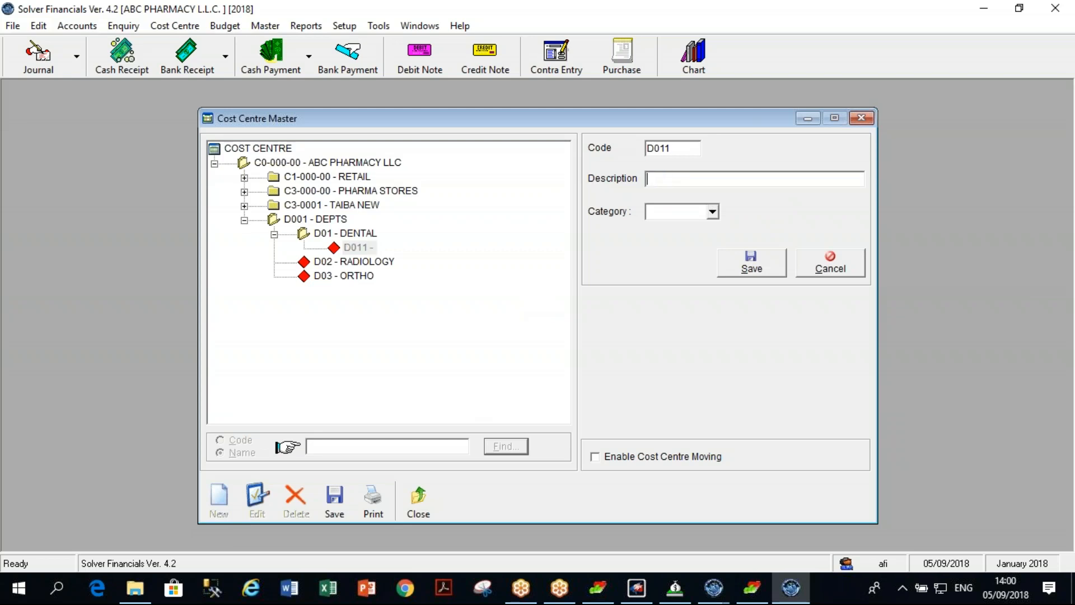
type("MR. ABNDU")
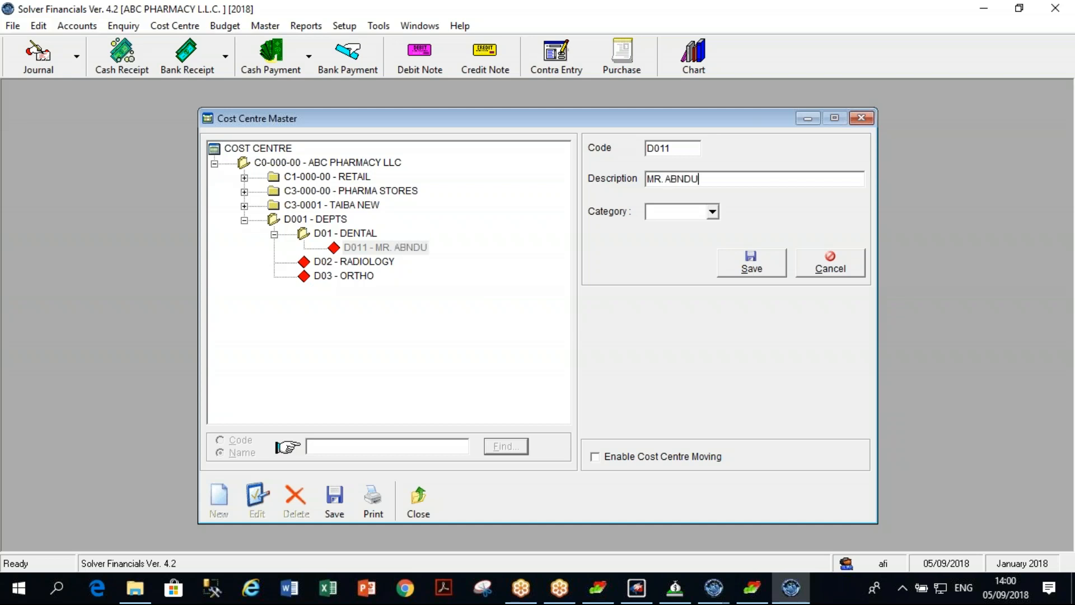
type("LLA")
key("BackSpace")
key("BackSpace")
key("BackSpace")
key("BackSpace")
key("BackSpace")
key("BackSpace")
type("DULLAH")
Save D011 with category WH WHOLESALE after the blank-category warning.
left_click(755, 262)
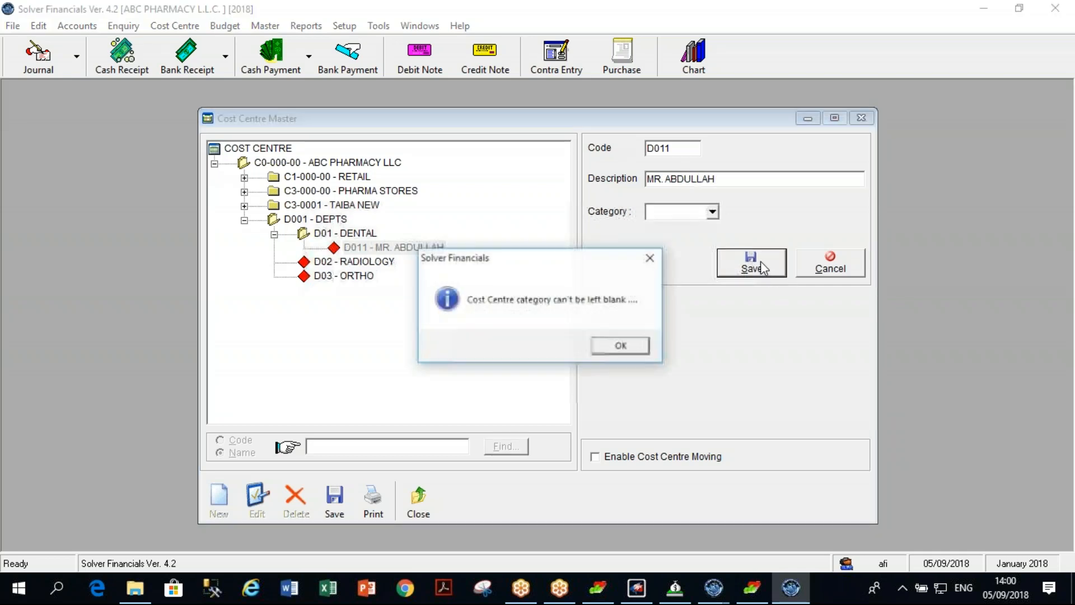
left_click(621, 345)
left_click(712, 213)
left_click(717, 286)
double_click(720, 284)
left_click(756, 262)
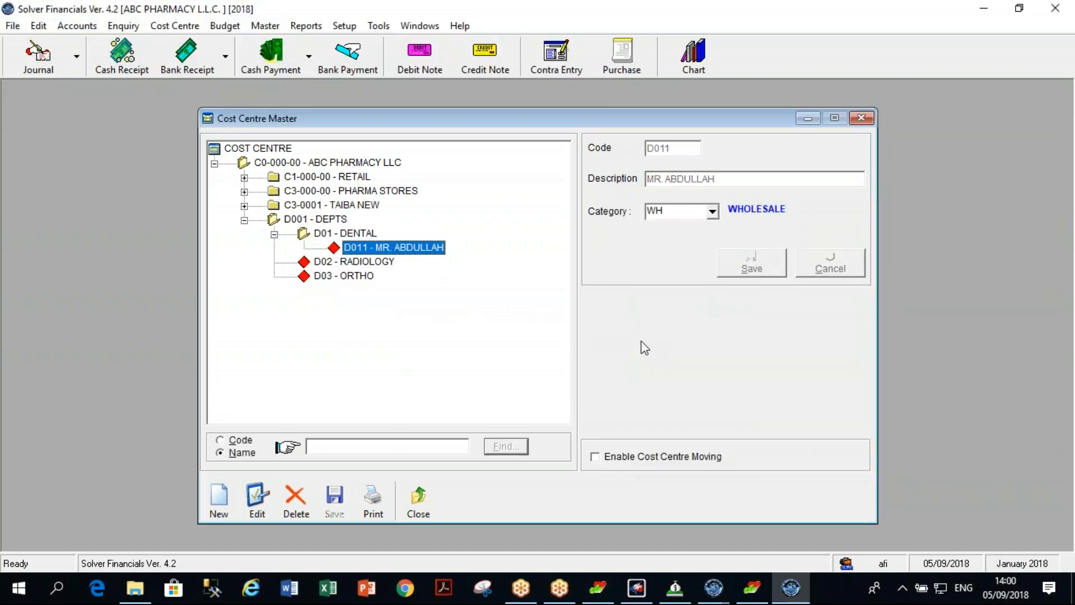
left_click(342, 234)
left_click(398, 251)
left_click(272, 66)
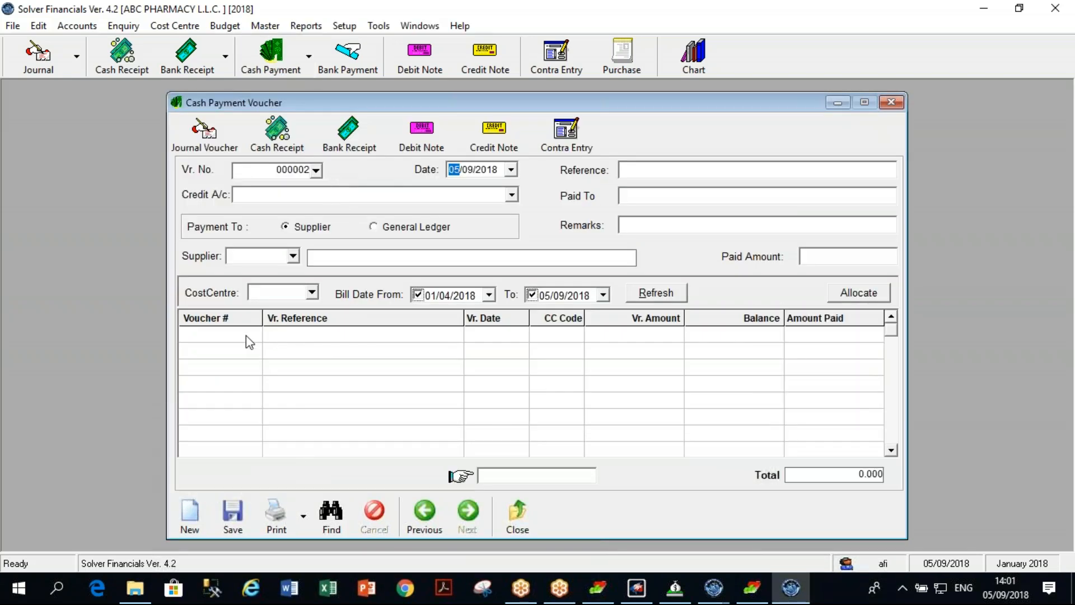
left_click(501, 511)
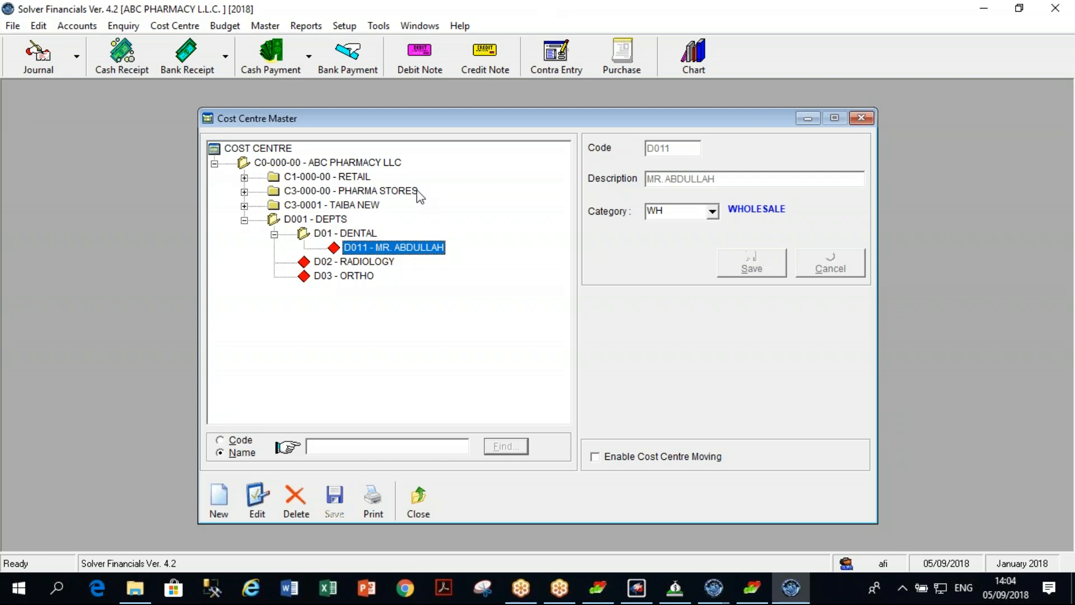
Collapse, re-expand, then collapse the D01 - DENTAL branch again.
left_click(274, 234)
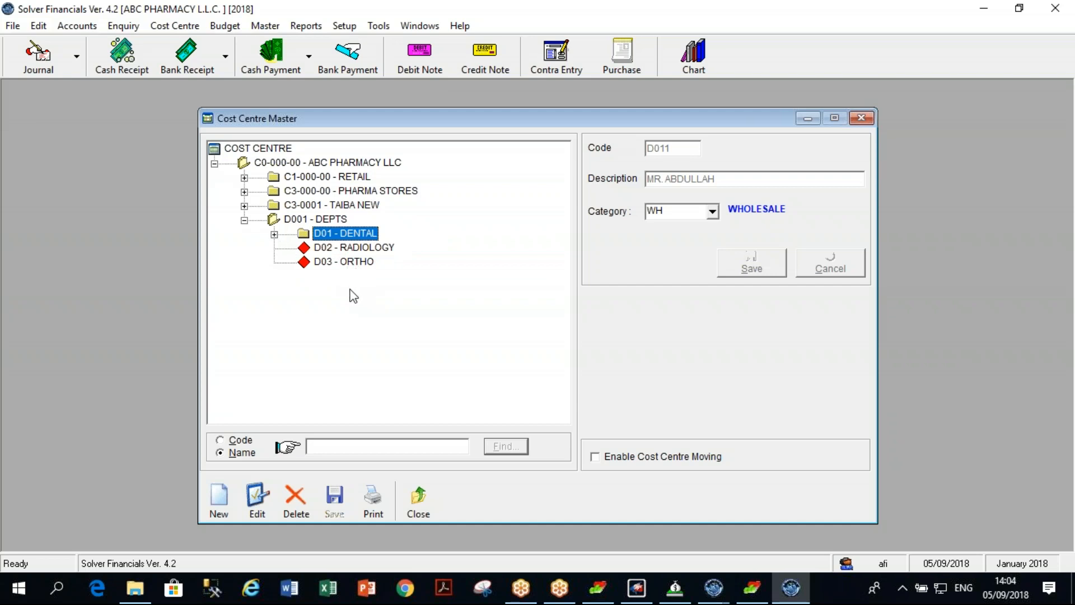
left_click(275, 234)
left_click(275, 234)
Switch between the open Solver windows and return to the Cost Centre Master.
left_click(1054, 379)
left_click(1055, 378)
left_click(521, 588)
left_click(562, 595)
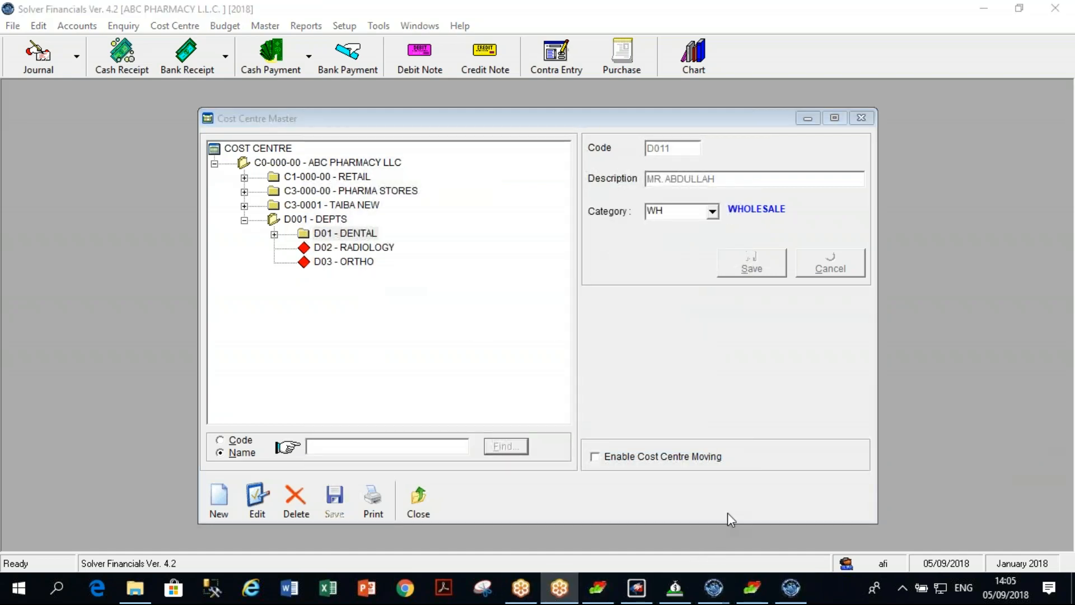
left_click(628, 147)
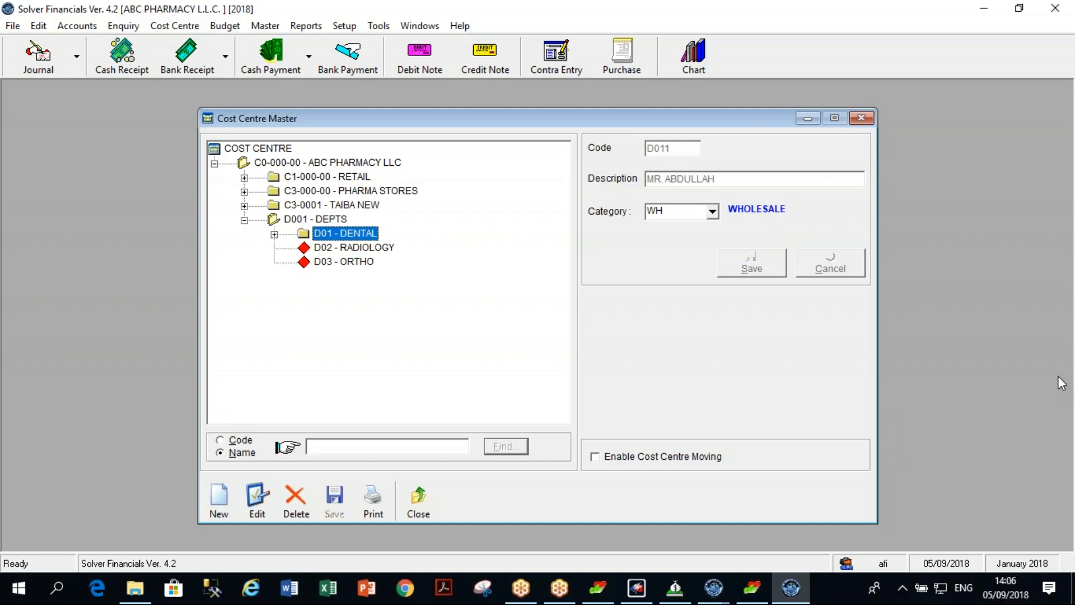
Close the Cost Centre Master and exit Solver Financials, confirming the exit.
left_click(861, 118)
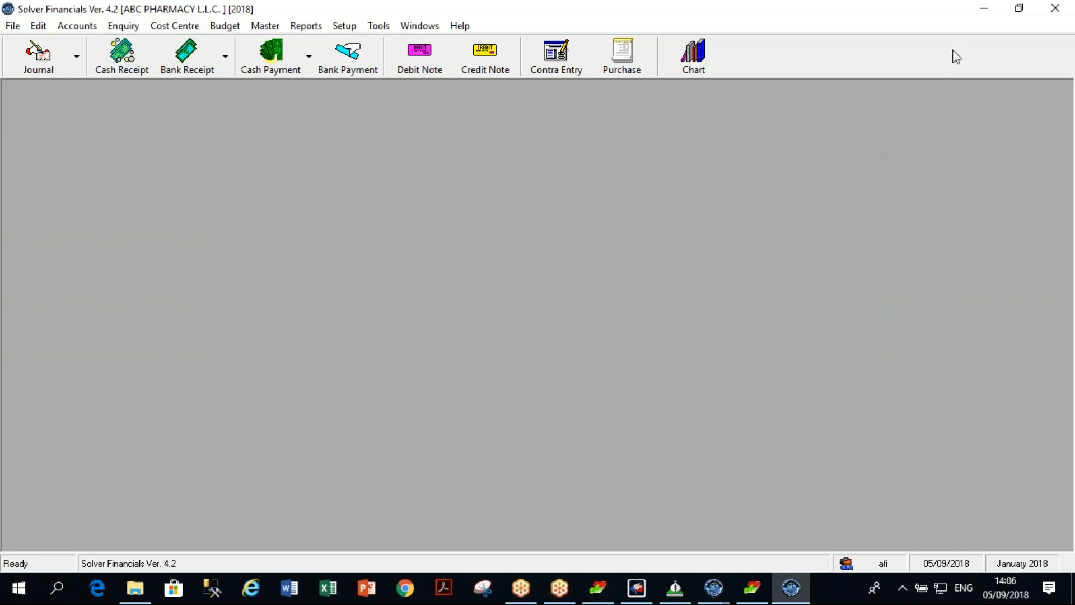
left_click(1054, 14)
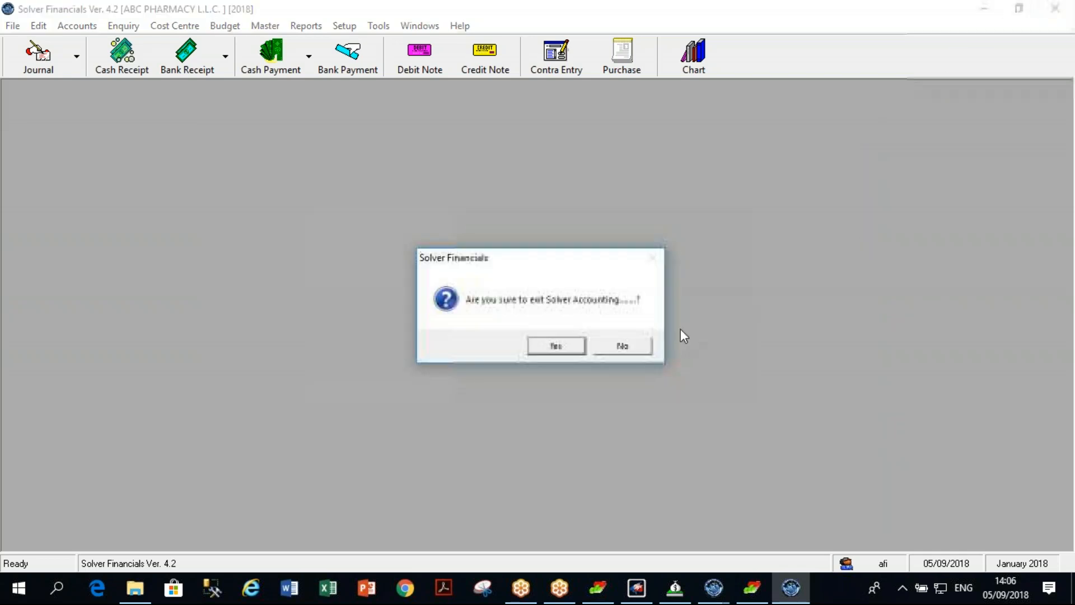
left_click(578, 350)
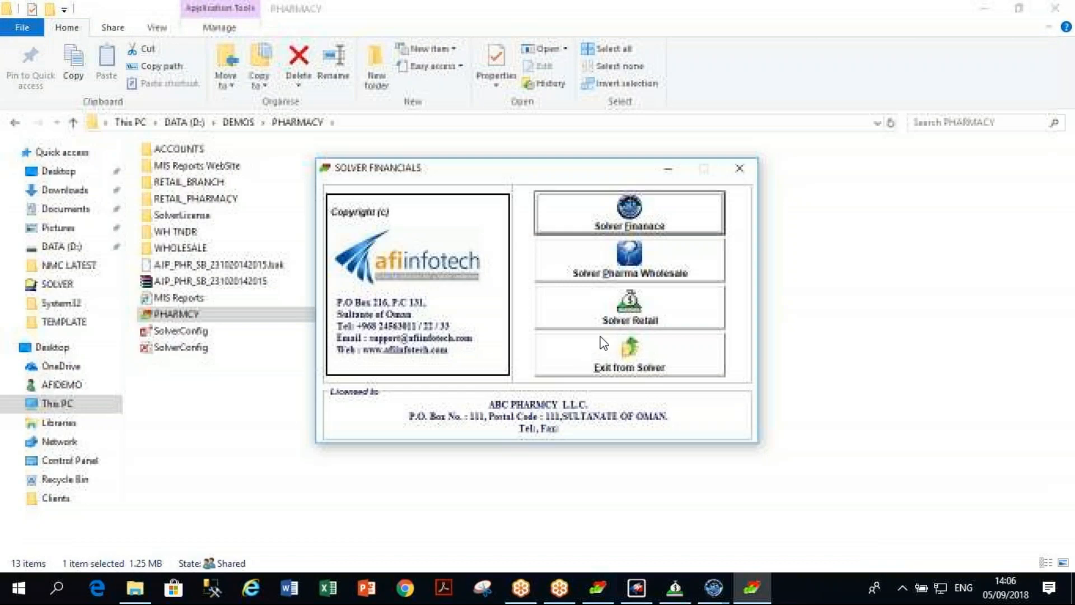
Close the Solver launcher and minimize File Explorer to reveal the Chart of Account.
left_click(739, 169)
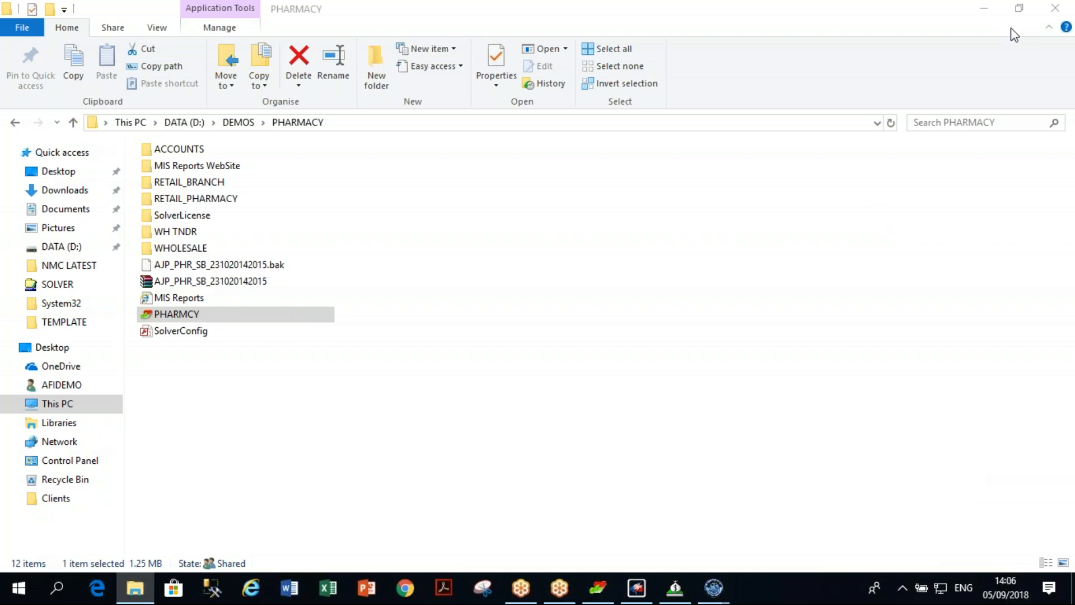
left_click(990, 7)
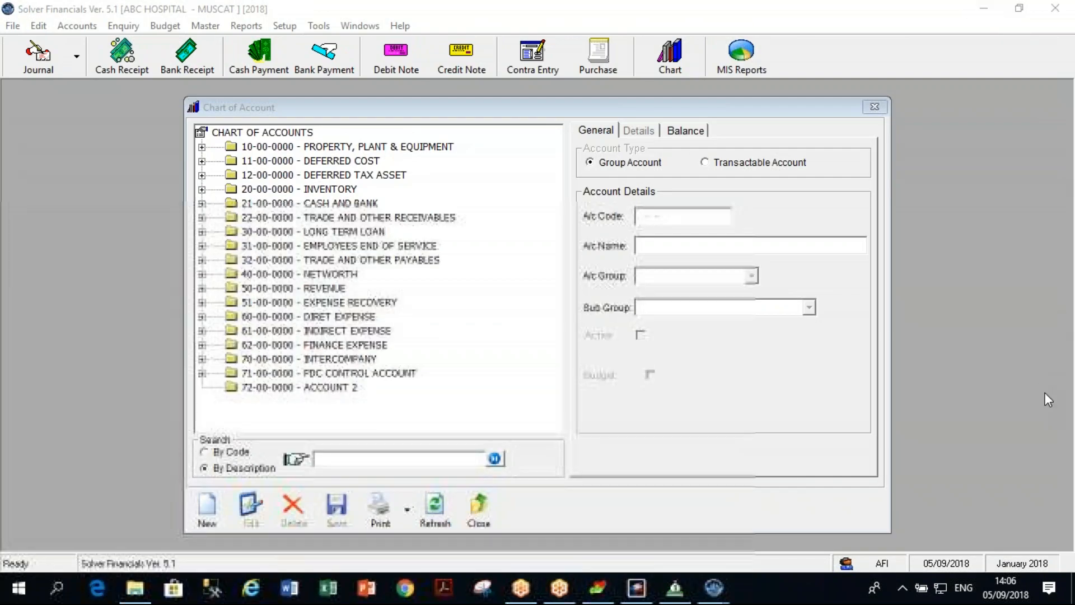